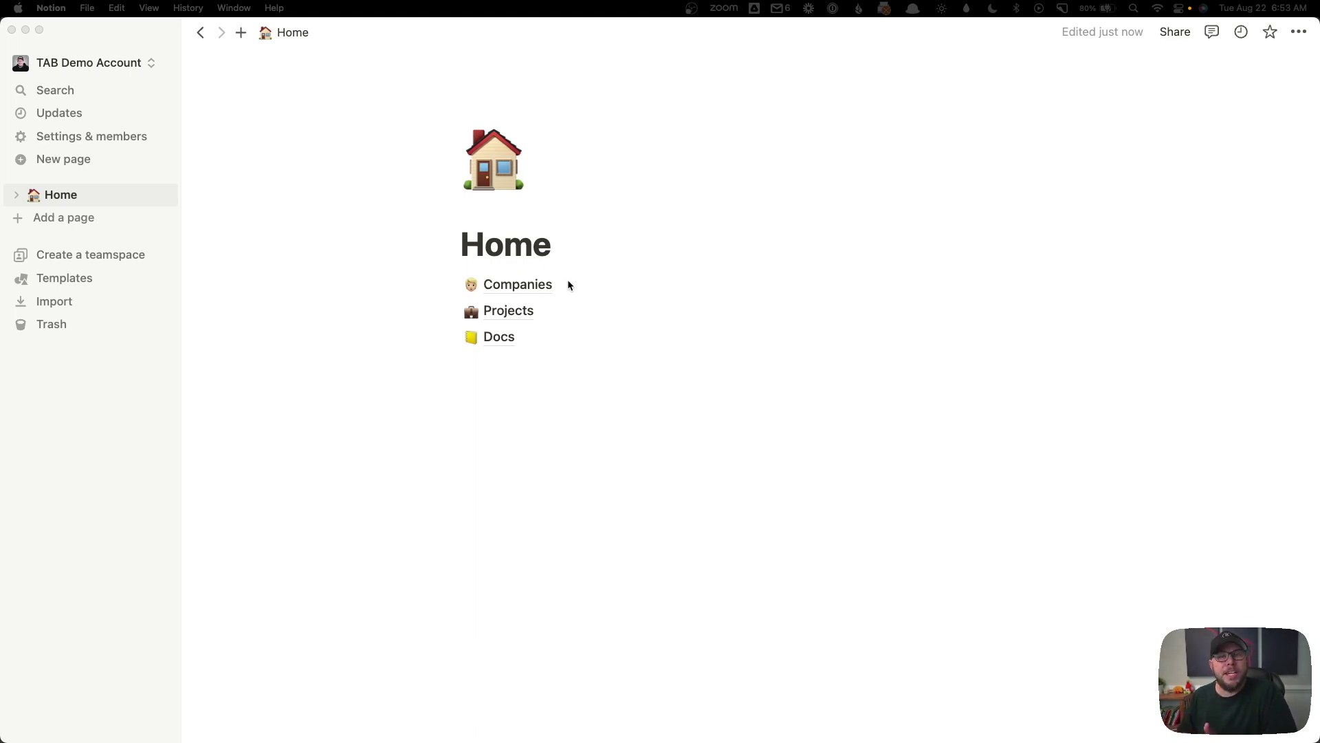
- Look through the Companies and Projects databases linked on the Home page
{"action": "left_click", "coordinate": [519, 284]}
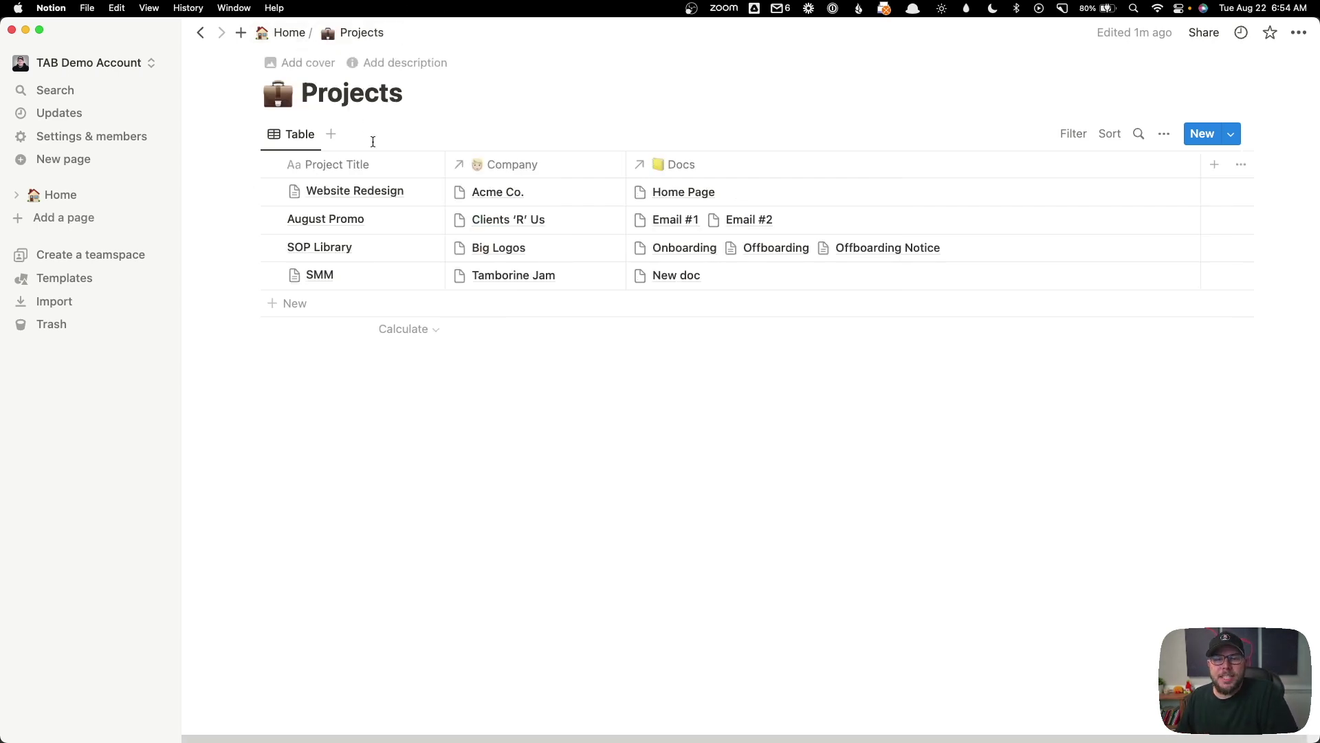
{"action": "mouse_move", "coordinate": [406, 284]}
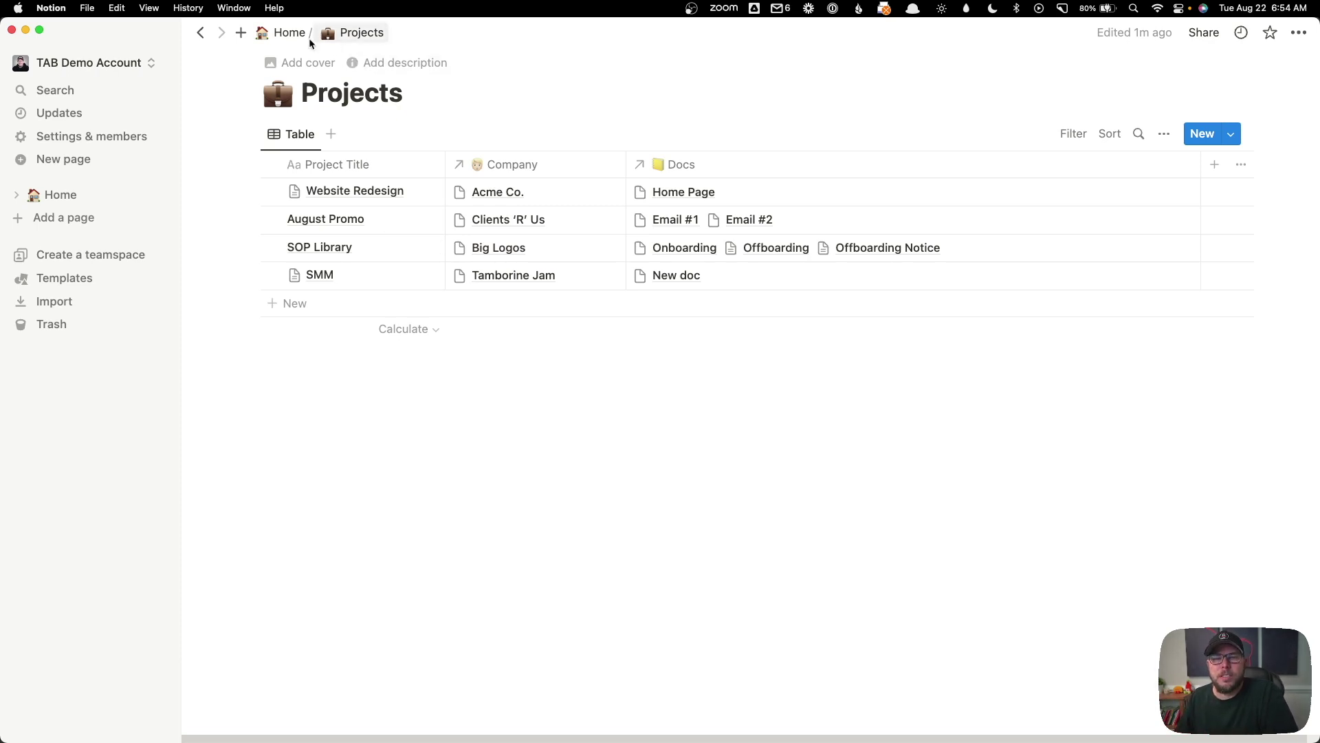
- Open the Docs database from Home and view the Type options available for the Offboarding doc
{"action": "left_click", "coordinate": [288, 33]}
{"action": "left_click", "coordinate": [504, 345]}
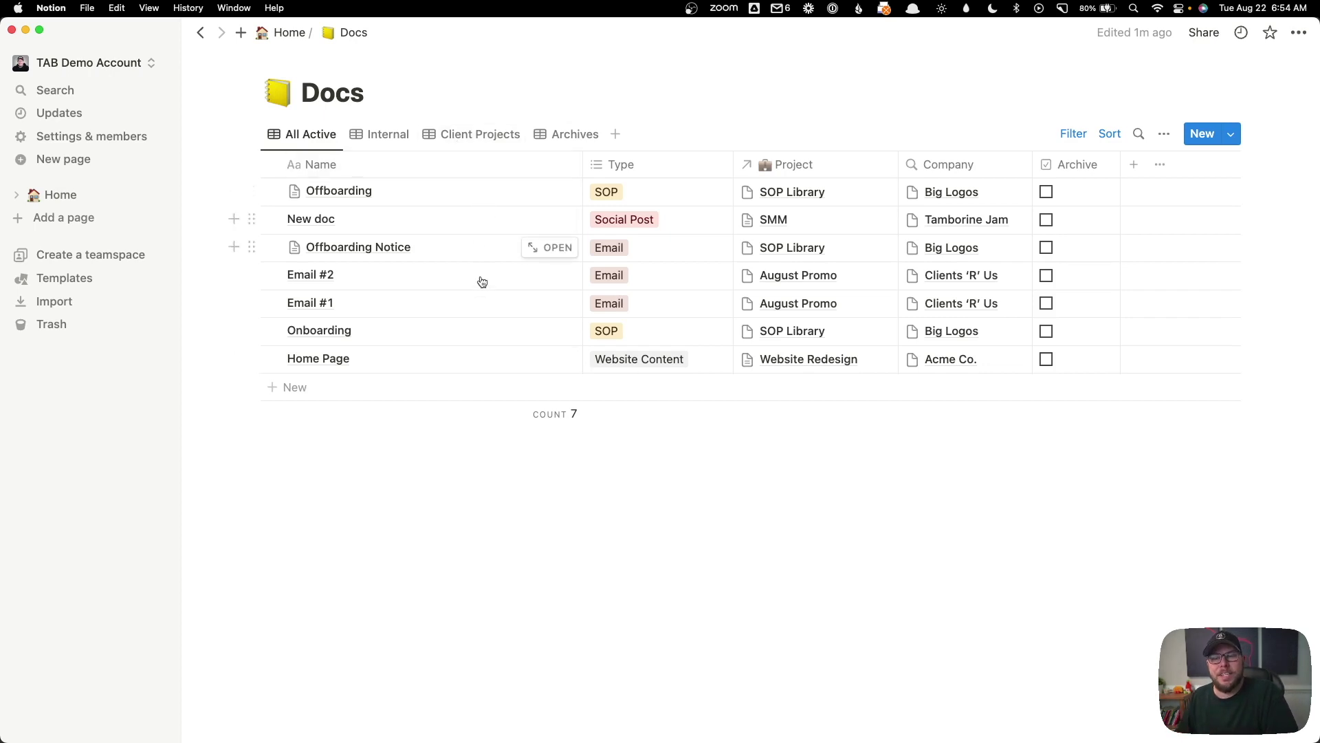
{"action": "left_click", "coordinate": [644, 196]}
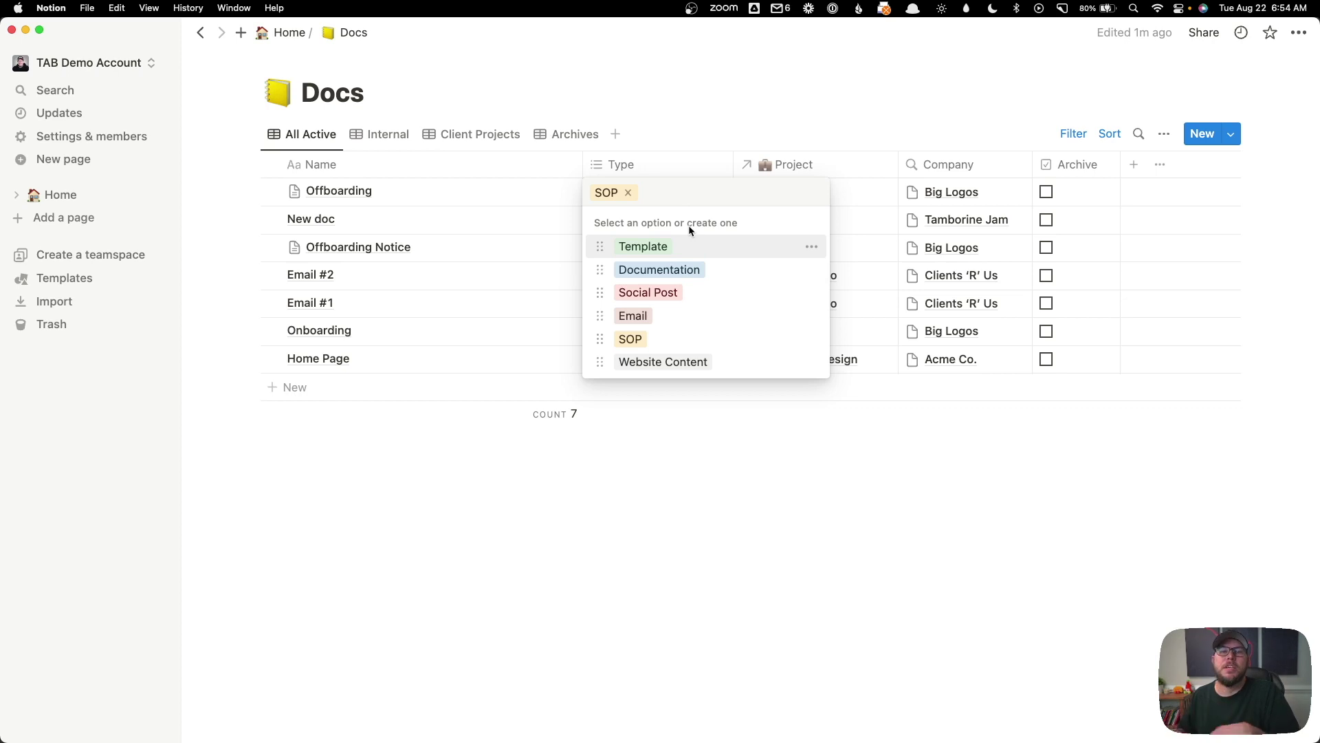
{"action": "left_click", "coordinate": [712, 119]}
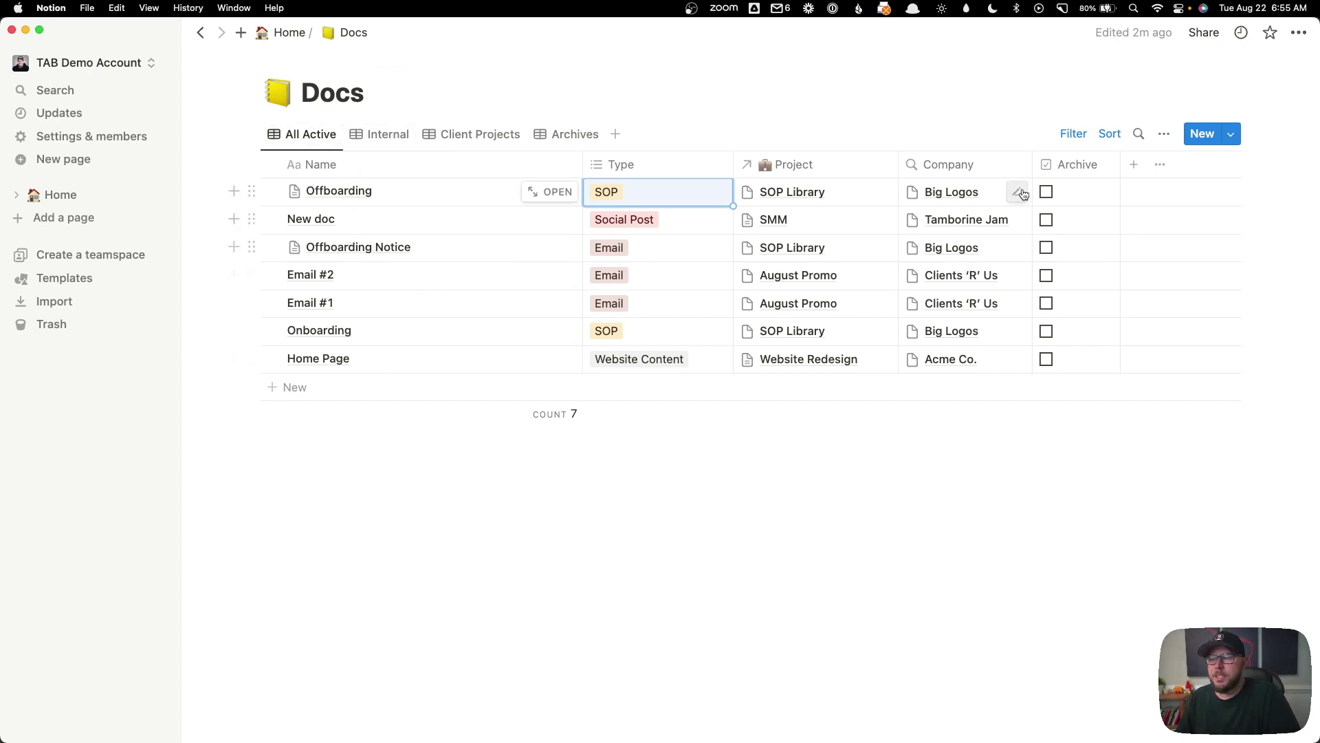
- Archive the Offboarding doc, restore it from the Archives view, and return to the All Active view
{"action": "left_click", "coordinate": [1046, 192]}
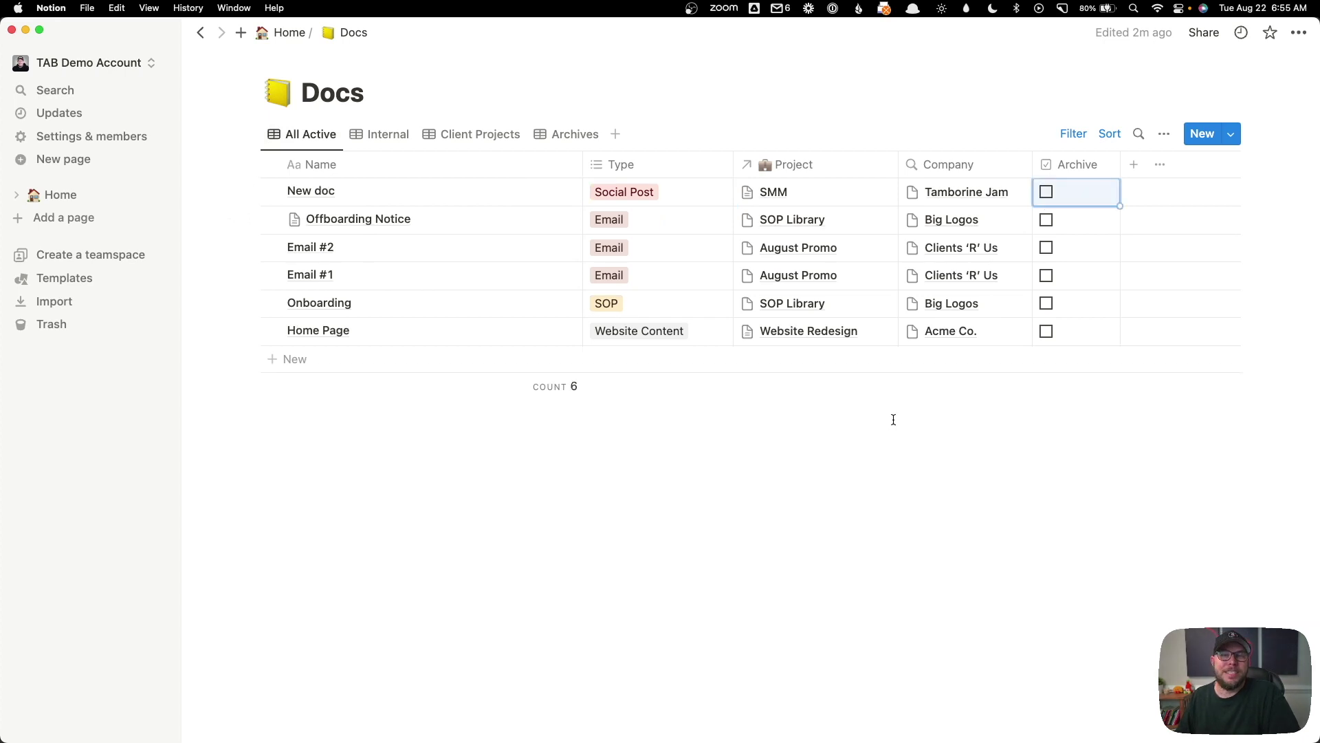
{"action": "left_click", "coordinate": [571, 134]}
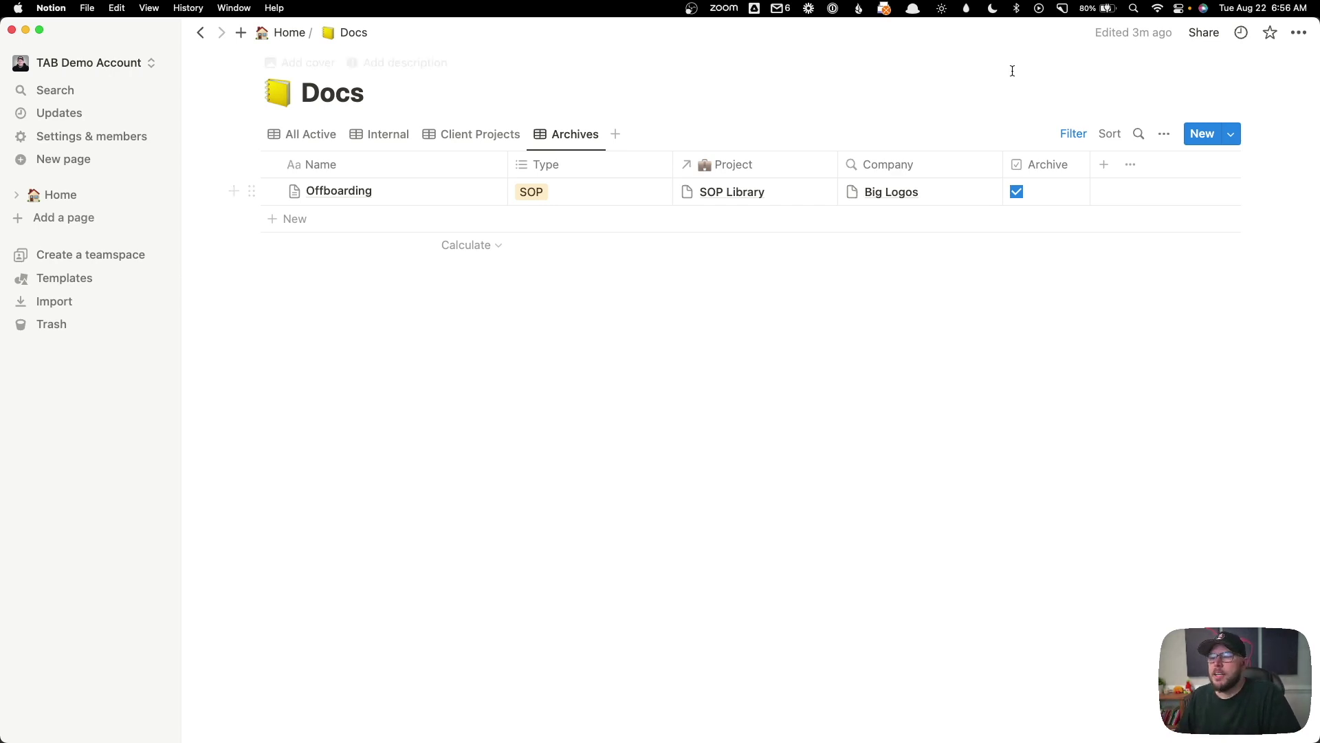
{"action": "left_click", "coordinate": [1017, 192]}
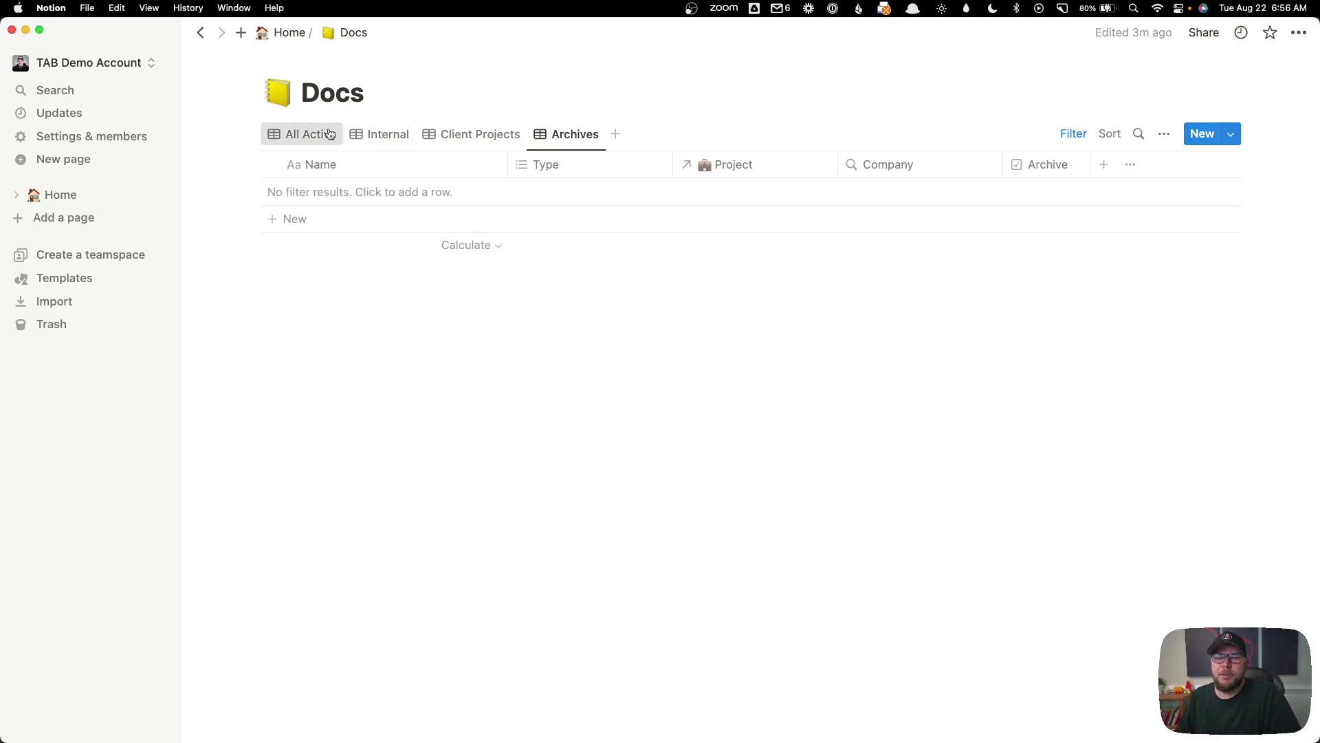
{"action": "left_click", "coordinate": [301, 134]}
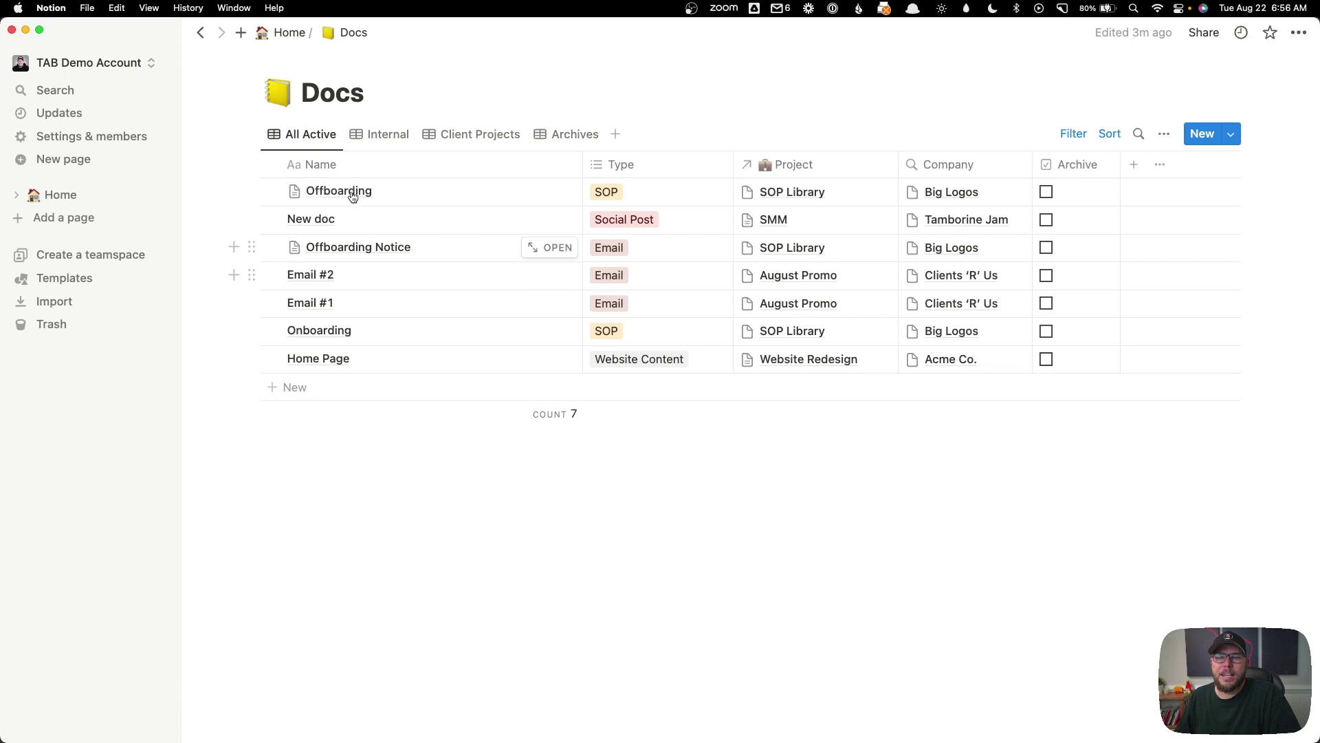
- Examine the Internal and Client Projects views of the Docs database
{"action": "left_click", "coordinate": [386, 134]}
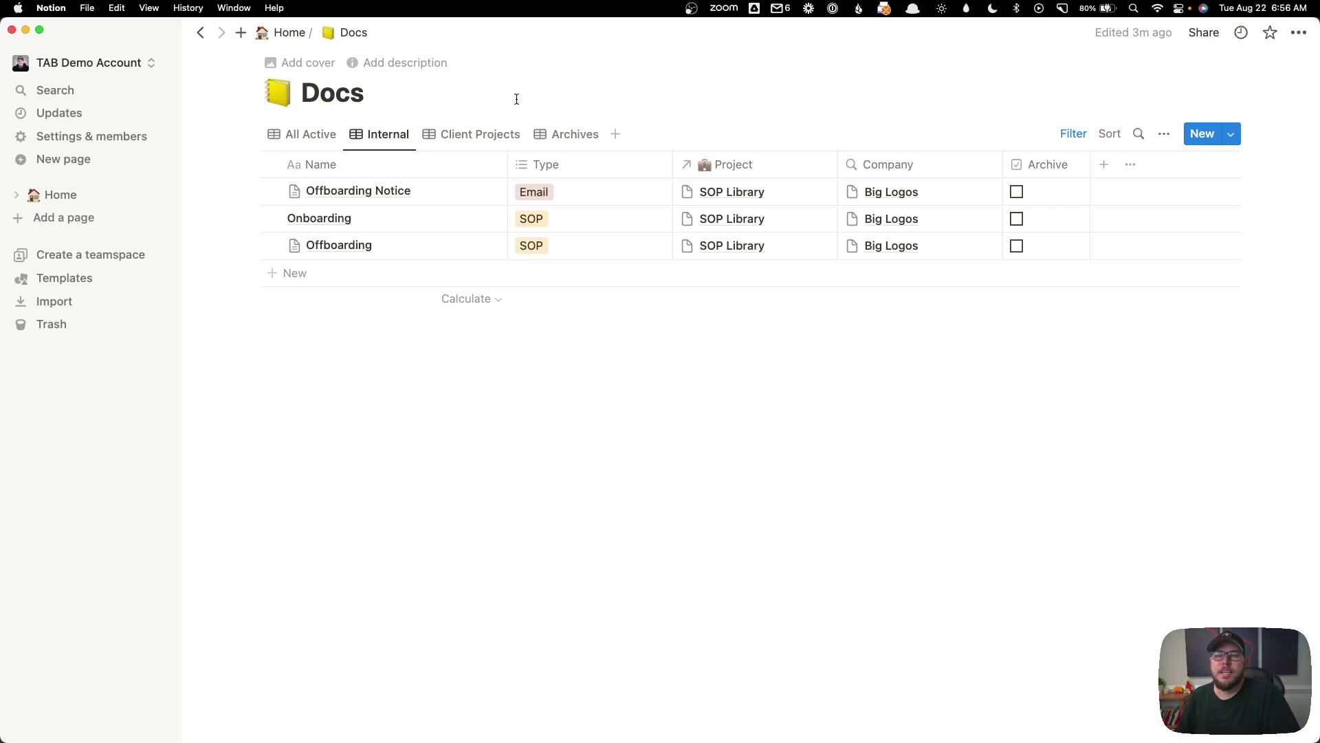
{"action": "left_click", "coordinate": [465, 136]}
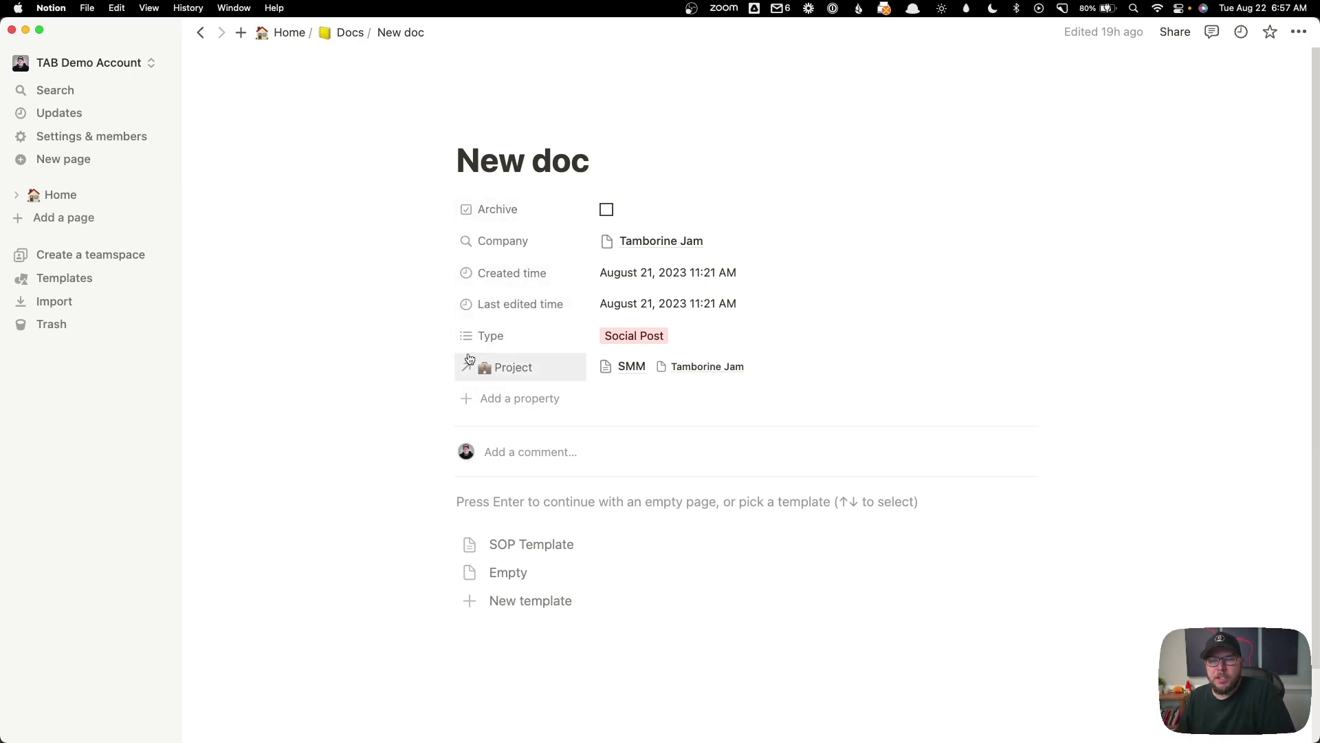
- Move the Type property directly below Company in New doc and start its body as an empty page
{"action": "left_click_drag", "start_coordinate": [443, 335], "coordinate": [463, 238]}
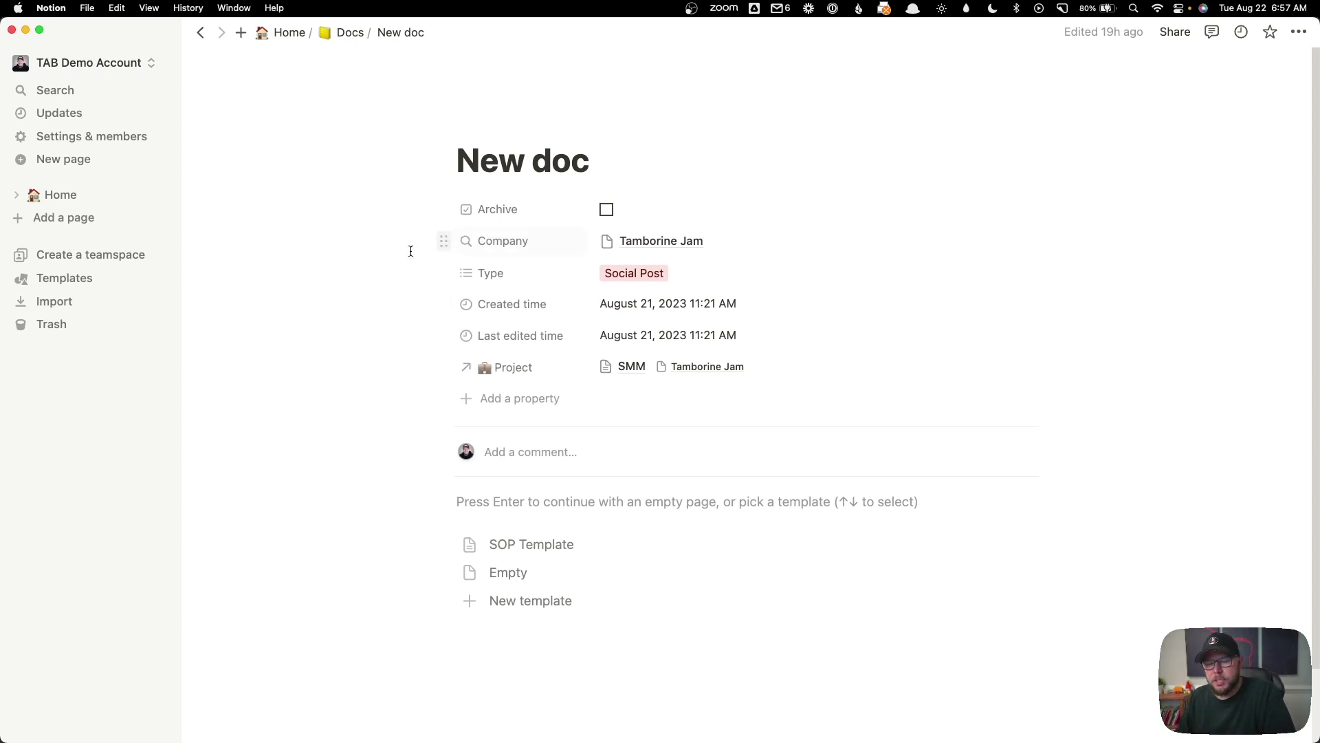
{"action": "left_click", "coordinate": [593, 506]}
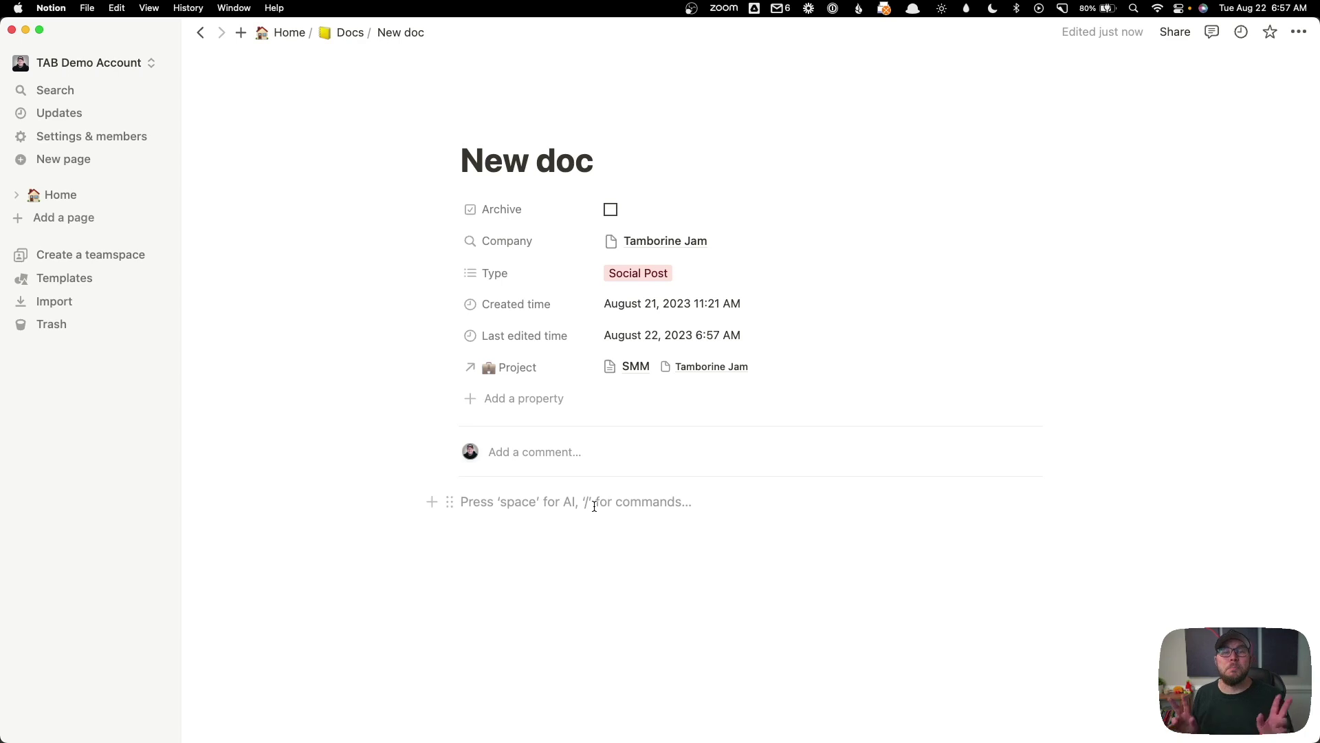
- Browse the basic, media and database block types that can be inserted into New doc, without adding one
{"action": "type", "text": "/"}
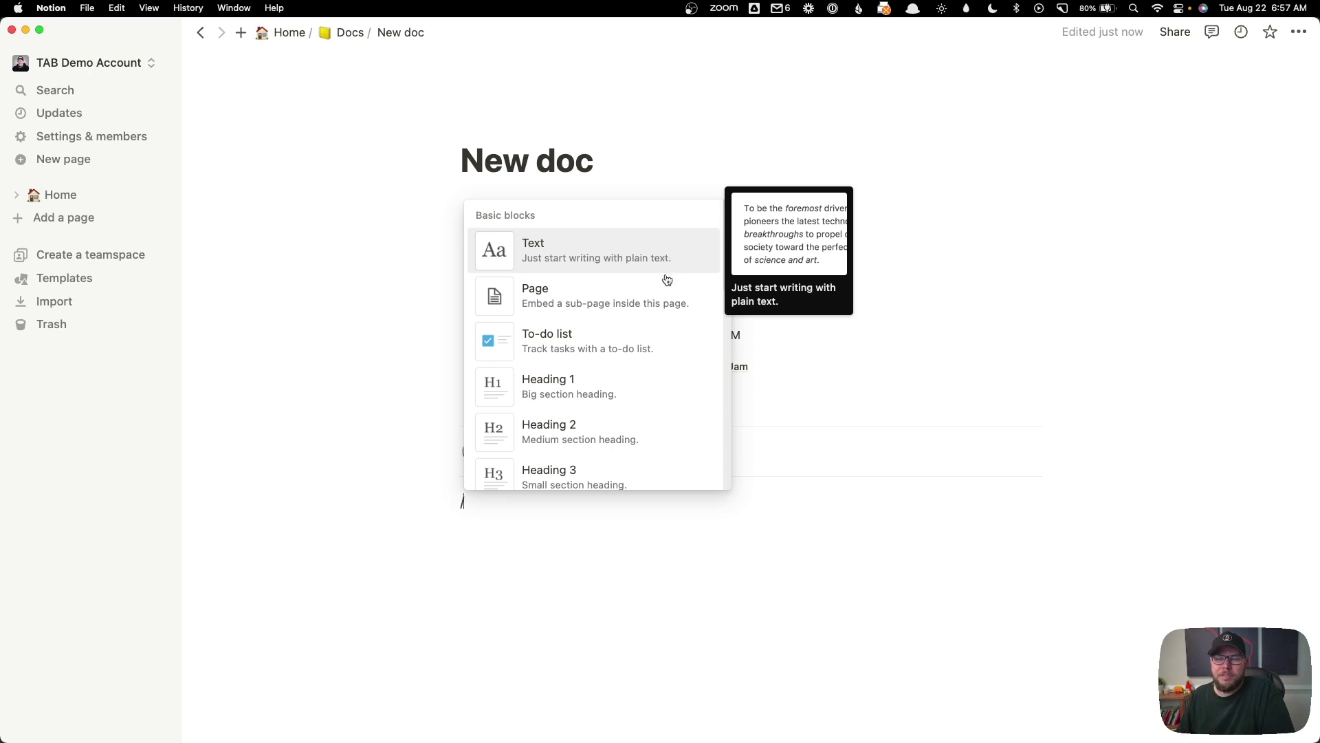
{"action": "scroll", "coordinate": [665, 283], "scroll_direction": "down", "scroll_amount": 1}
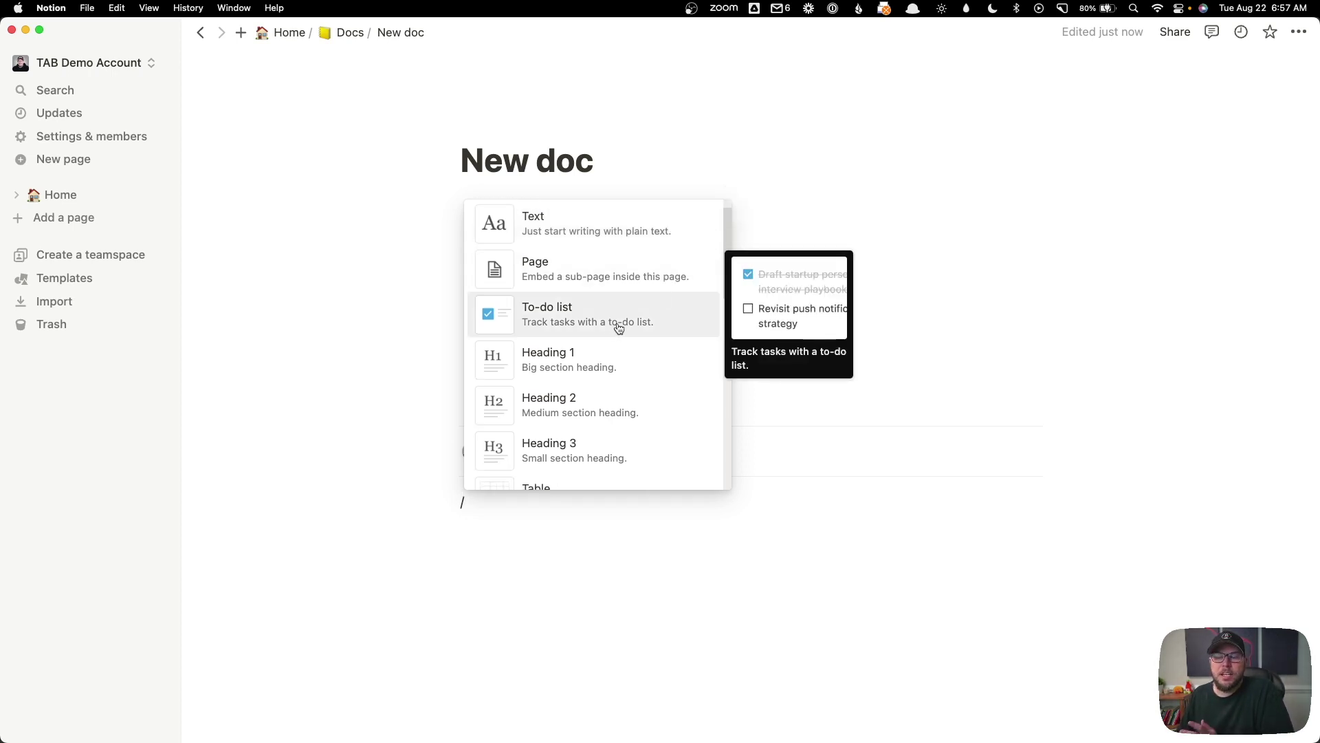
{"action": "scroll", "coordinate": [626, 328], "scroll_direction": "down", "scroll_amount": 1}
{"action": "scroll", "coordinate": [629, 336], "scroll_direction": "down", "scroll_amount": 5}
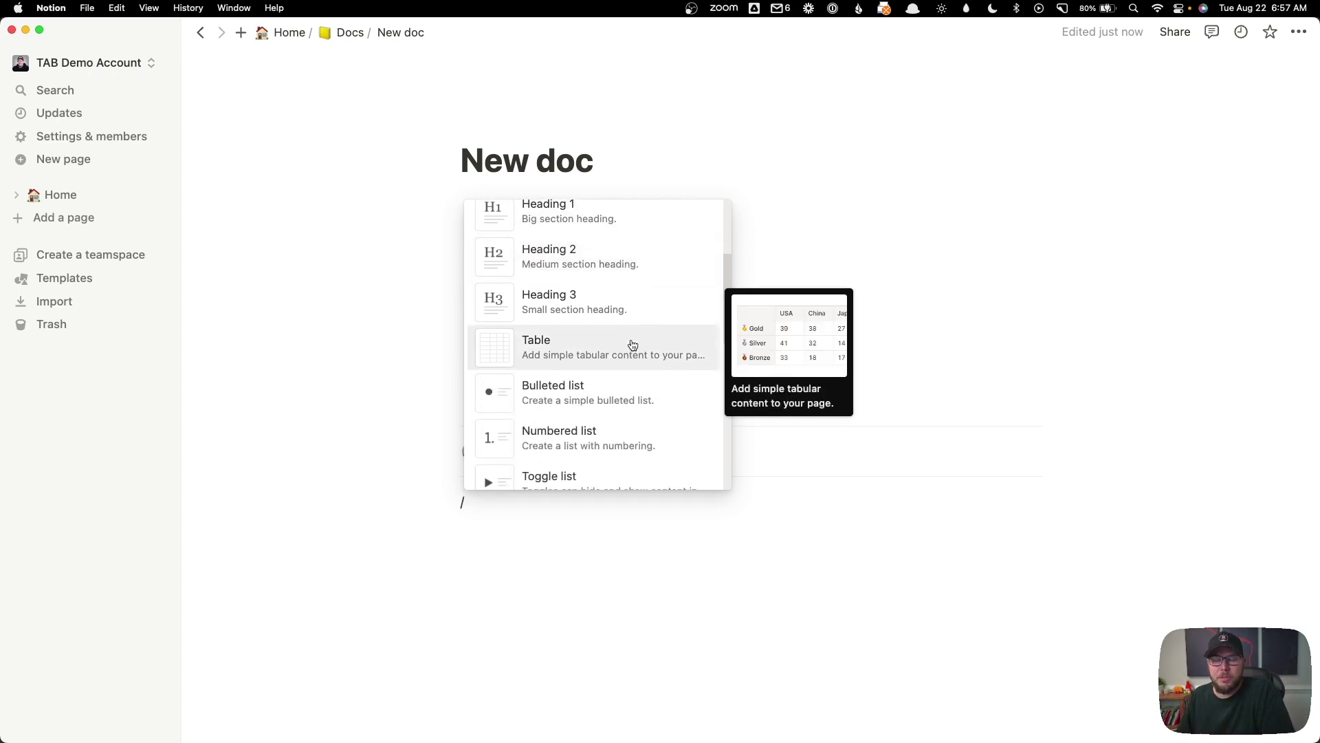
{"action": "scroll", "coordinate": [631, 345], "scroll_direction": "down", "scroll_amount": 1}
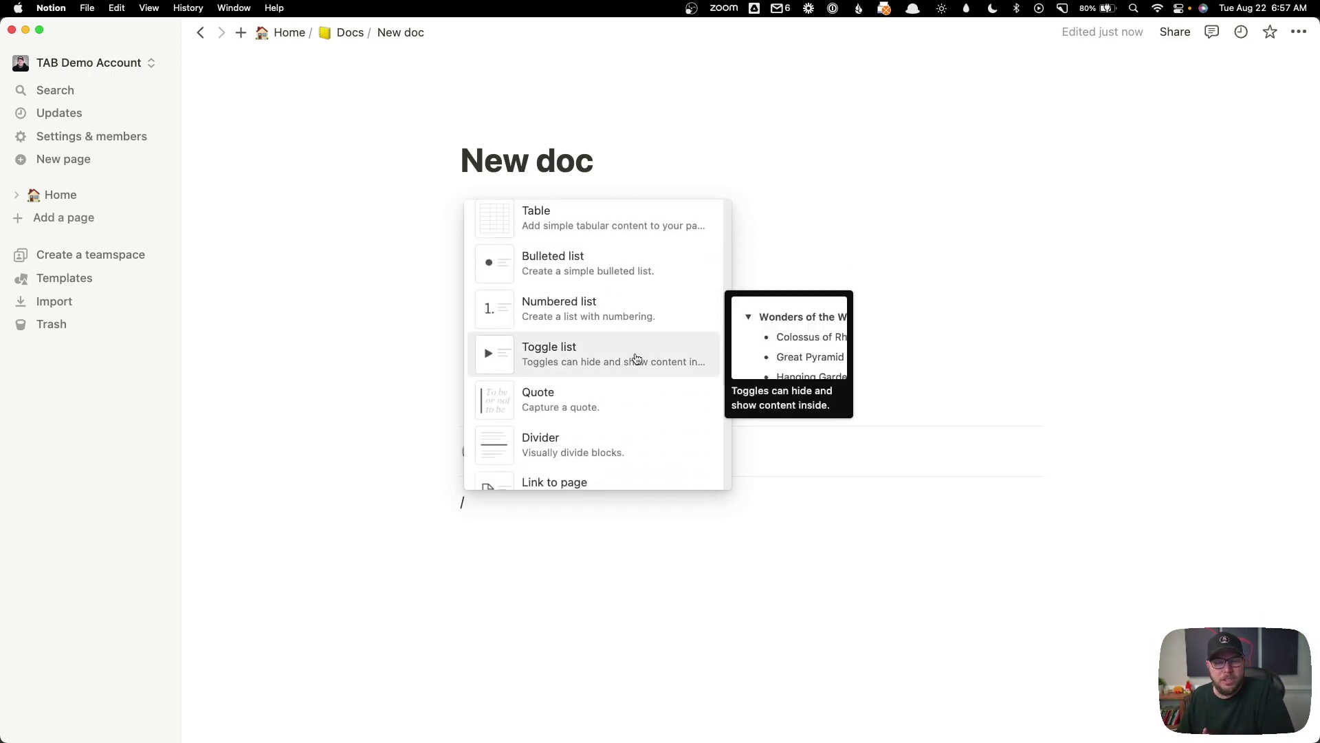
{"action": "scroll", "coordinate": [633, 353], "scroll_direction": "down", "scroll_amount": 1}
{"action": "scroll", "coordinate": [633, 354], "scroll_direction": "down", "scroll_amount": 8}
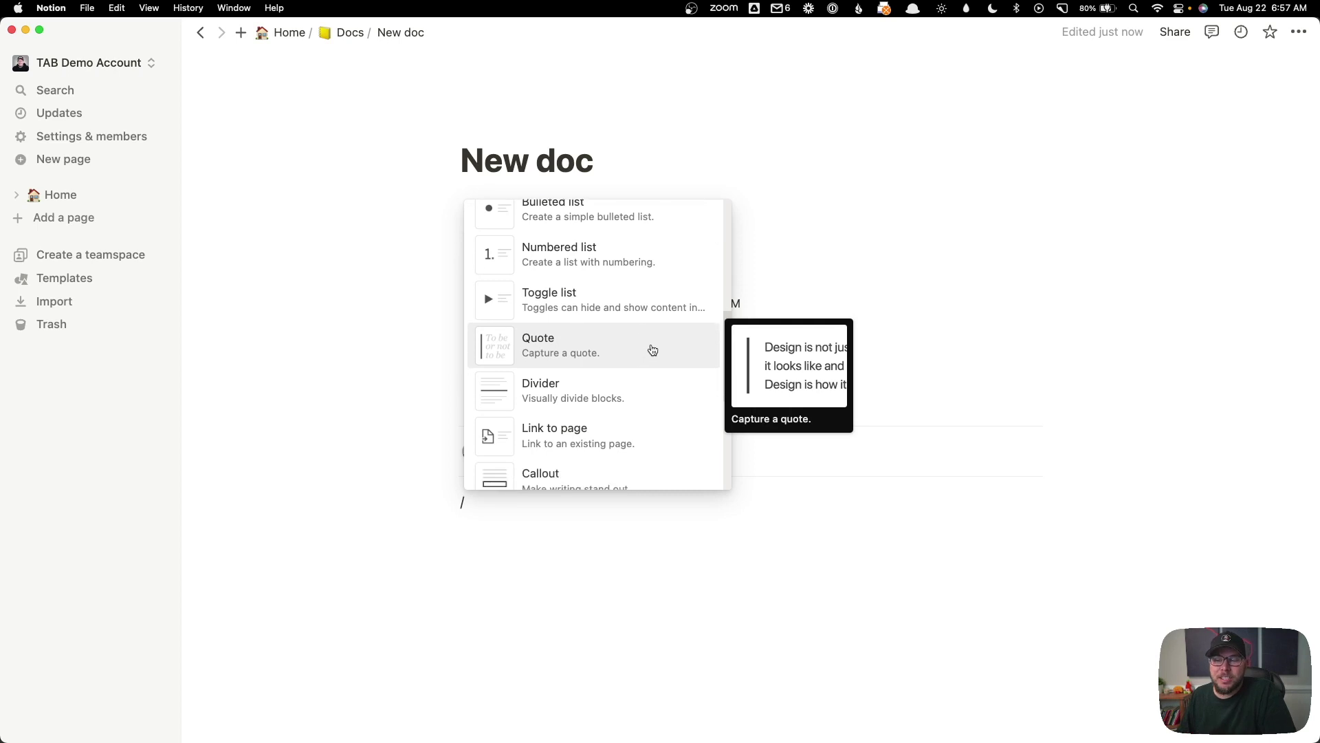
{"action": "scroll", "coordinate": [653, 348], "scroll_direction": "down", "scroll_amount": 4}
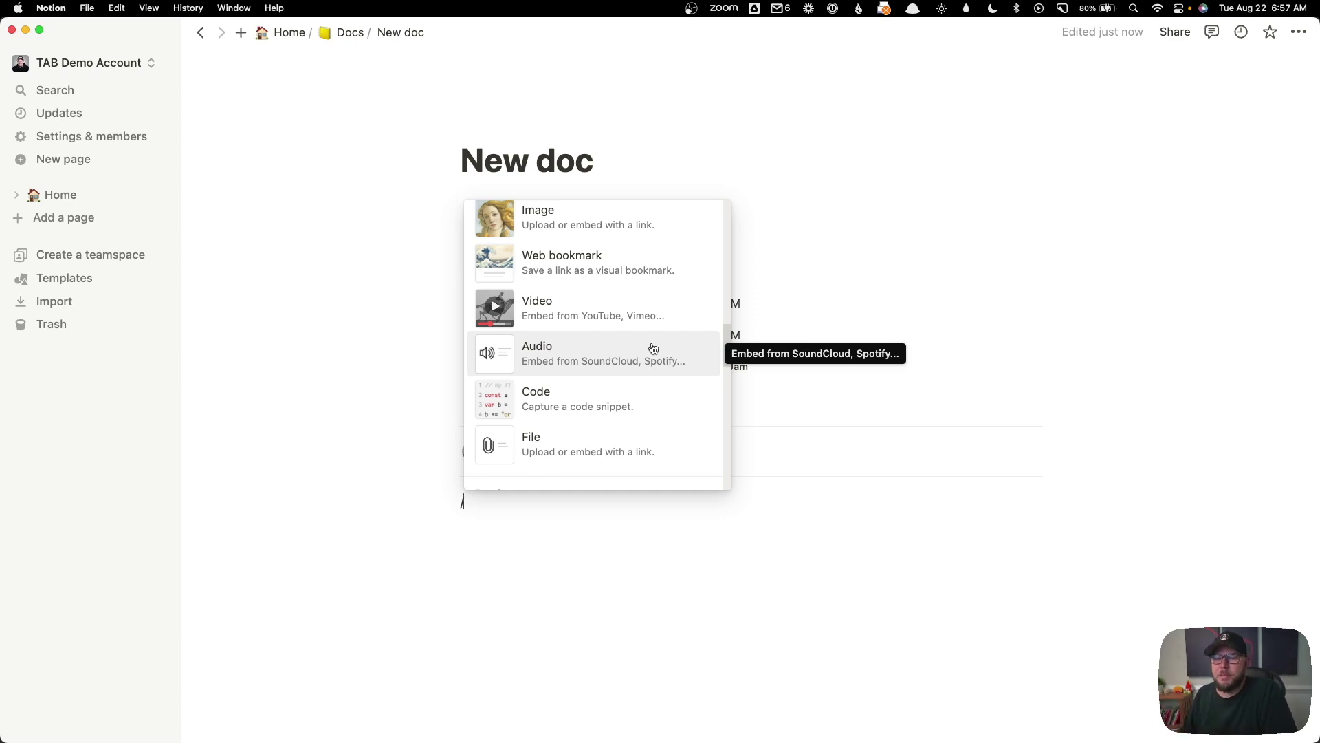
{"action": "scroll", "coordinate": [657, 352], "scroll_direction": "down", "scroll_amount": 7}
{"action": "scroll", "coordinate": [662, 357], "scroll_direction": "down", "scroll_amount": 2}
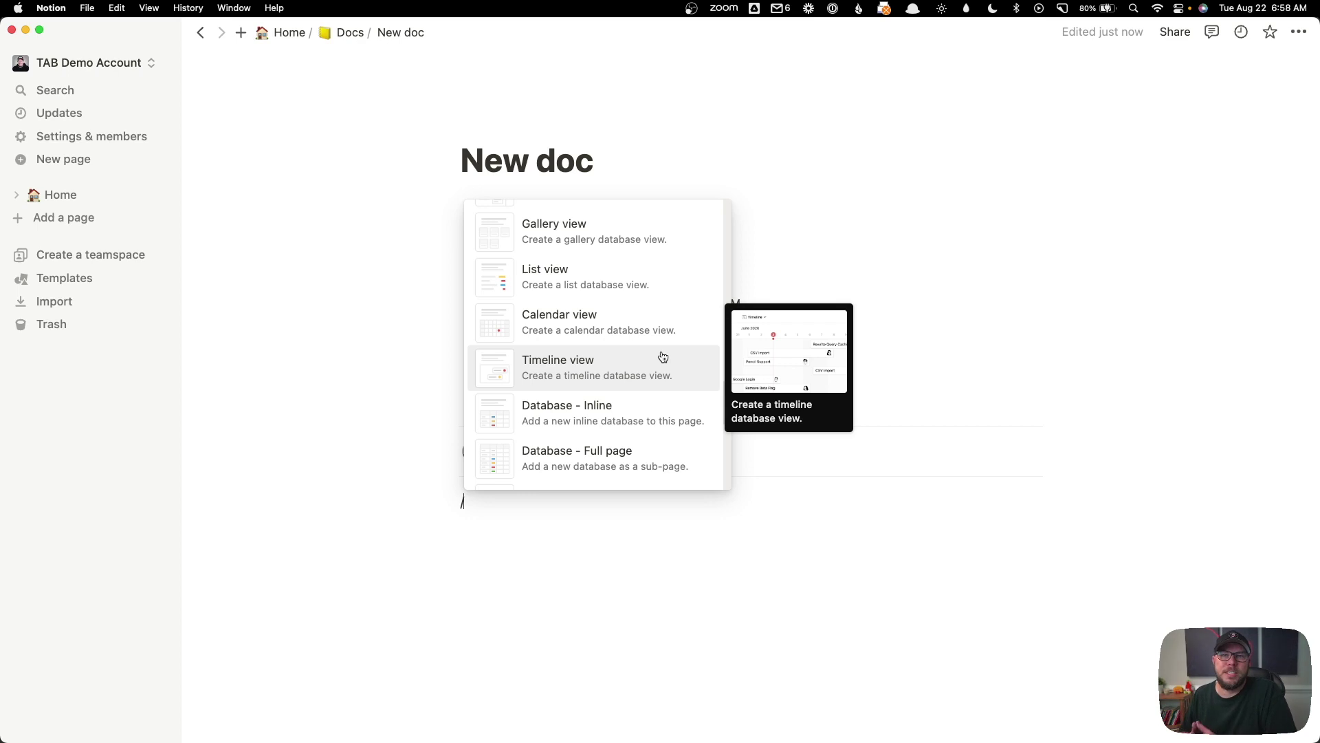
{"action": "key", "text": "BackSpace"}
{"action": "key", "text": "BackSpace"}
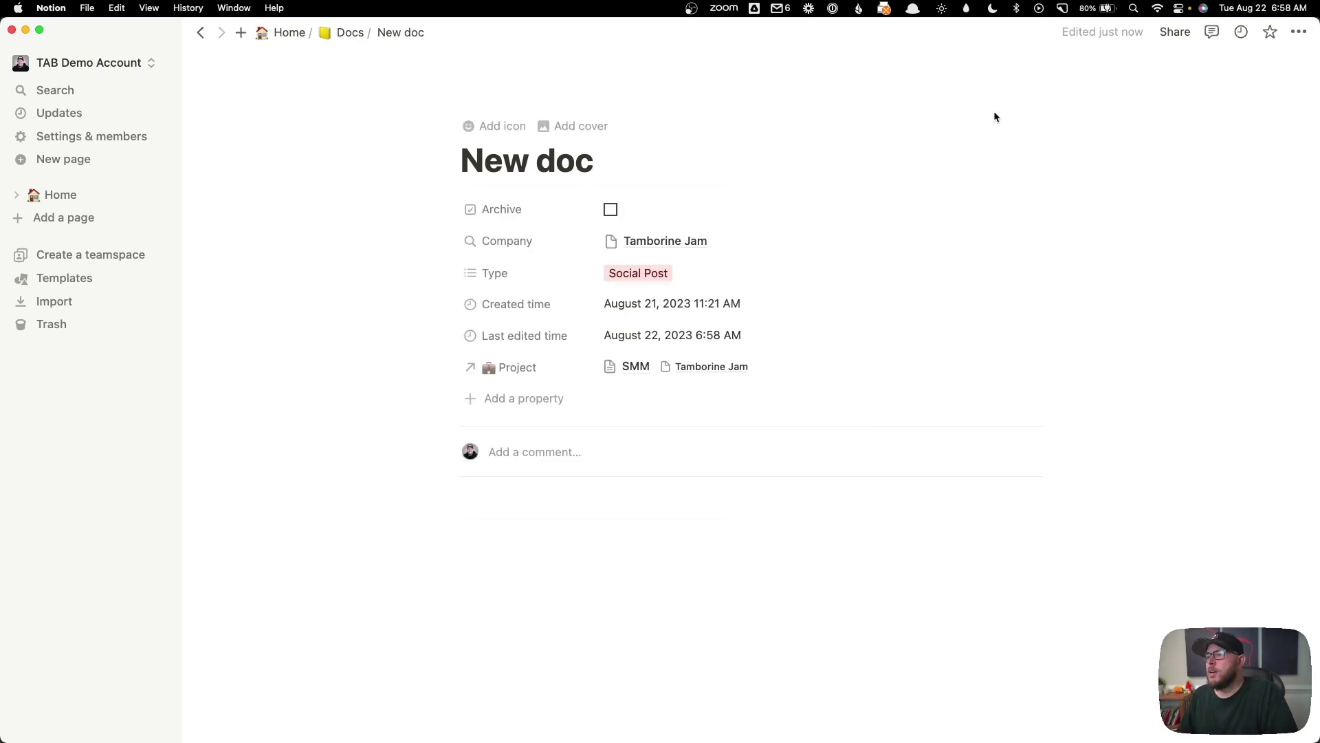
- Publish the New doc page to the web from its sharing options
{"action": "left_click", "coordinate": [1175, 32]}
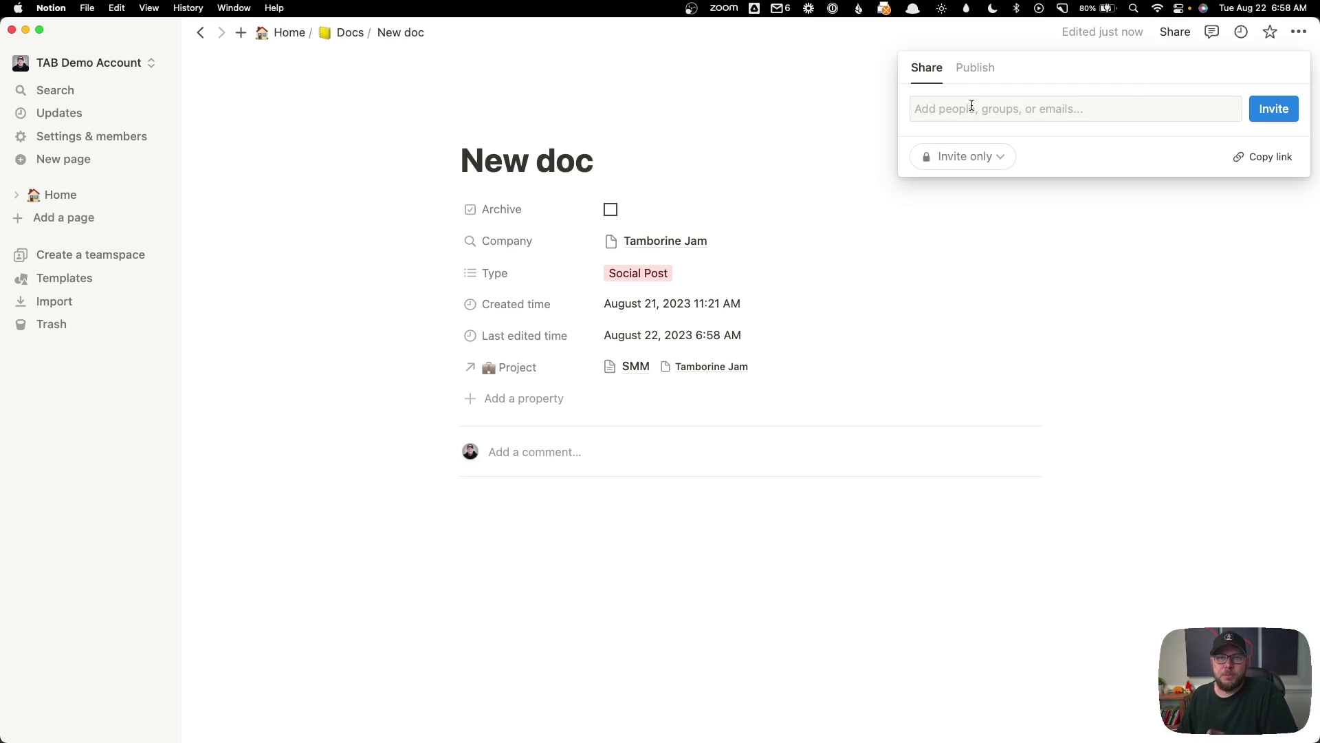
{"action": "left_click", "coordinate": [987, 79]}
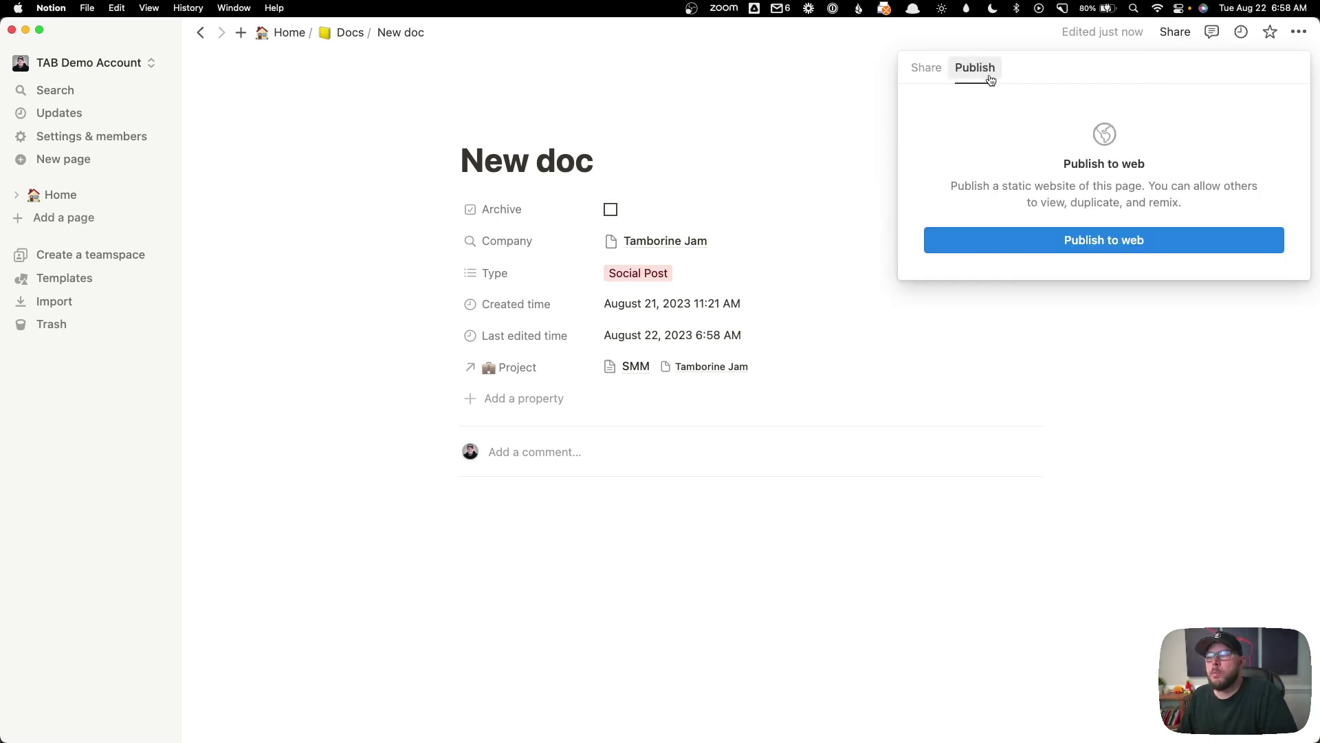
{"action": "left_click", "coordinate": [1105, 245]}
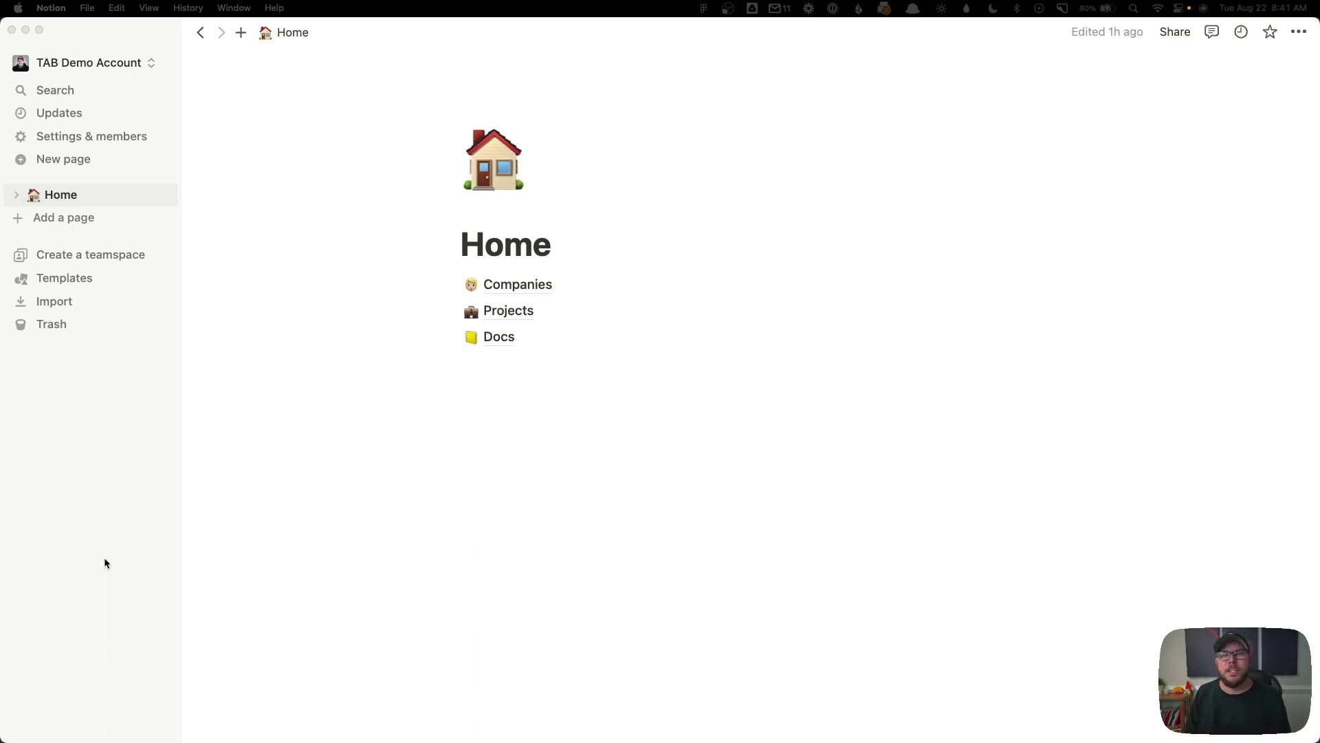
- Open the Companies database from the Home page
{"action": "left_click", "coordinate": [516, 286]}
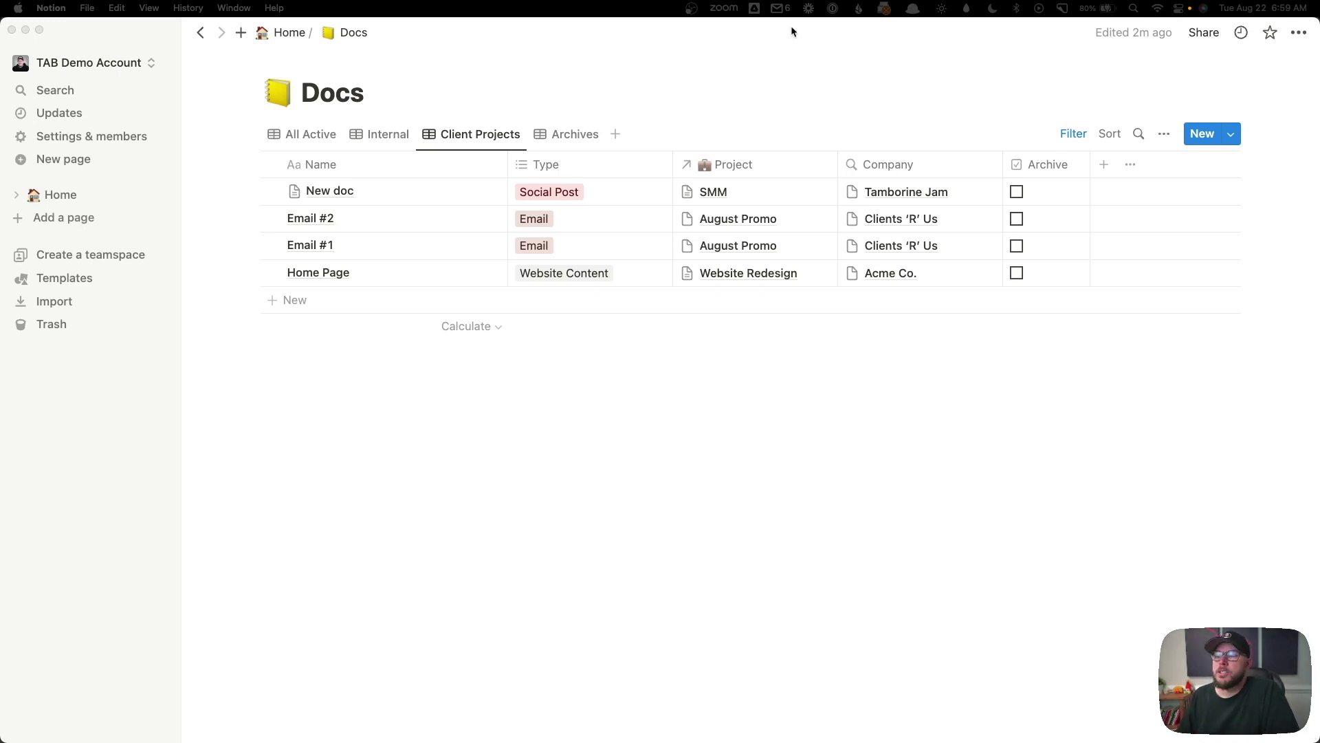
- Create a new page in the Docs database from the SOP Template
{"action": "left_click", "coordinate": [1233, 139]}
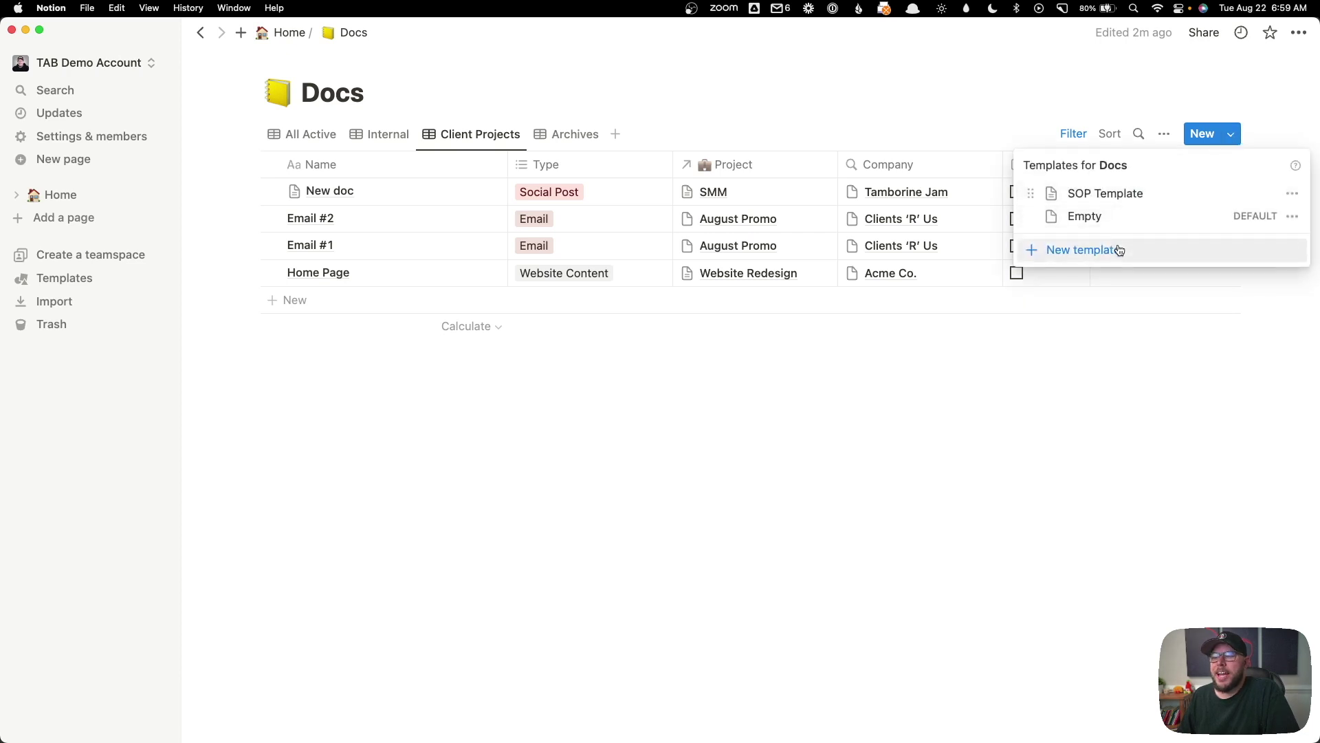
{"action": "left_click", "coordinate": [1120, 200]}
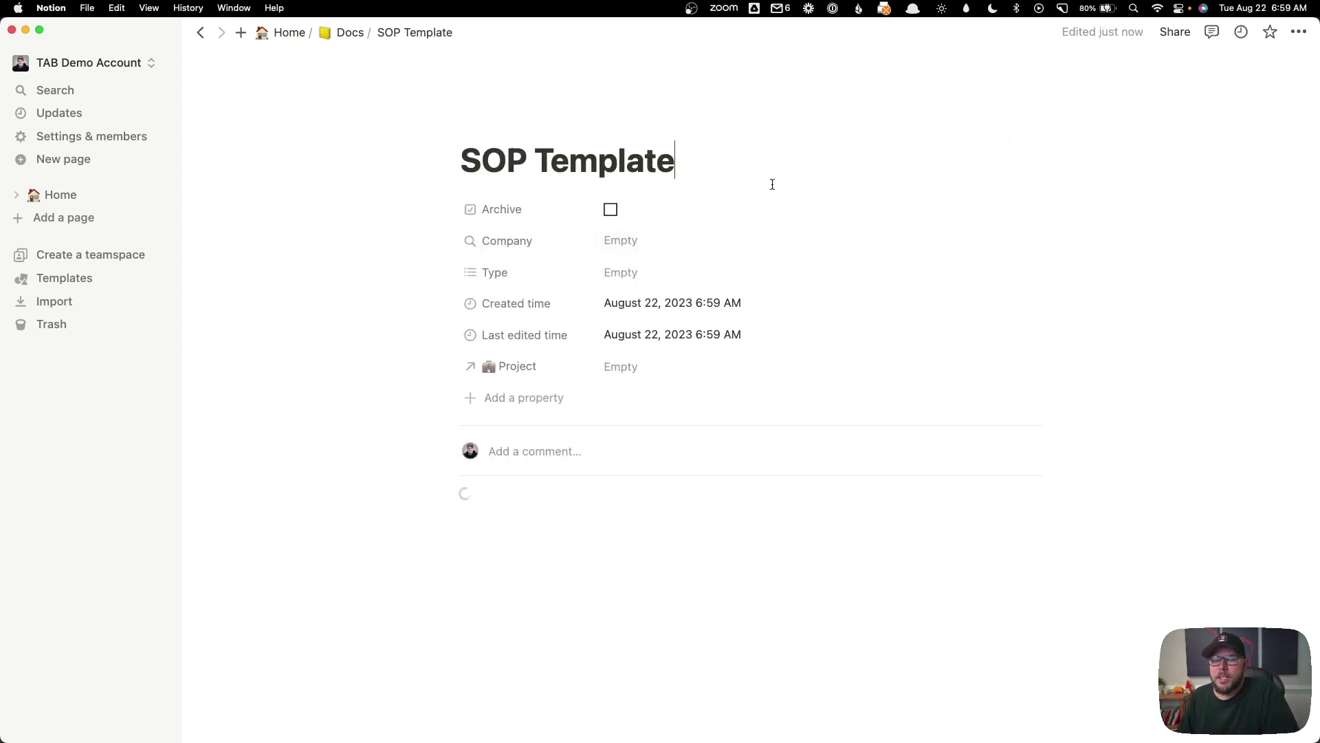
{"action": "left_click", "coordinate": [684, 161]}
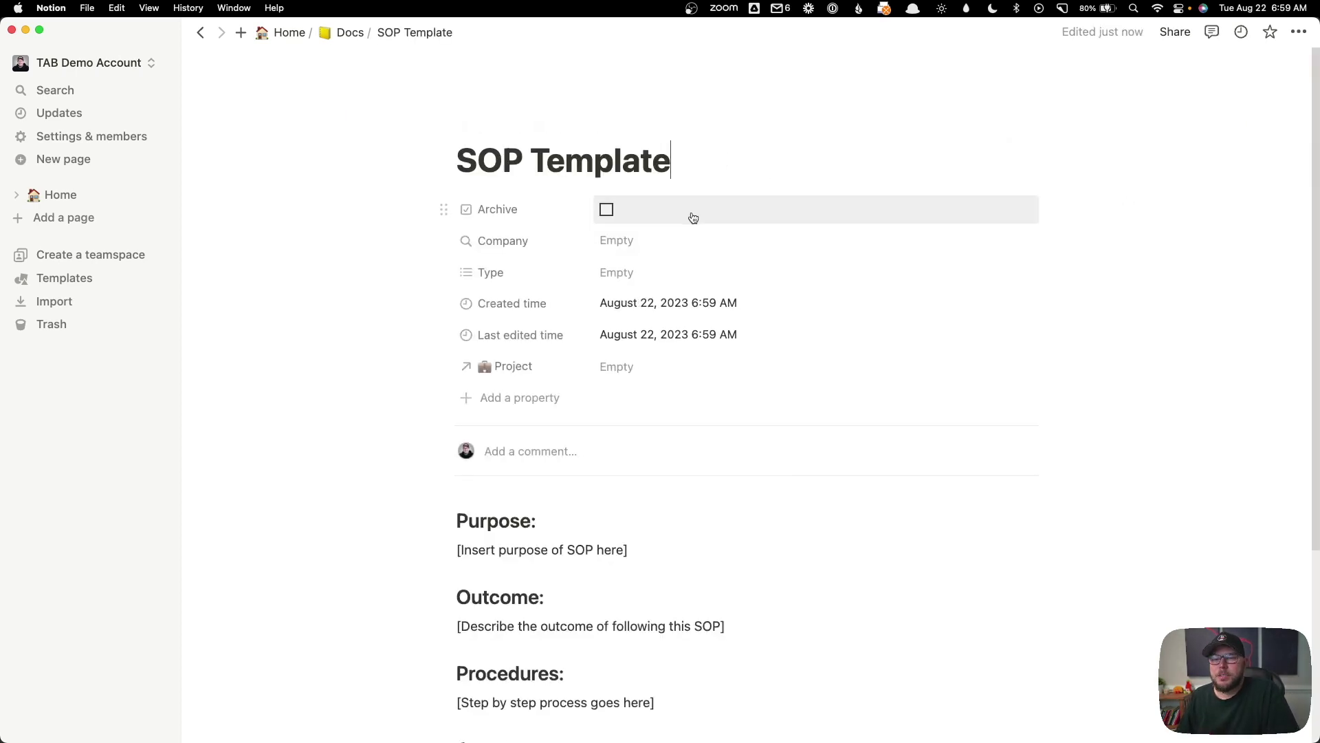
- Review the Purpose, Outcome, Procedures and Assets headings in the body of the new SOP page
{"action": "scroll", "coordinate": [365, 253], "scroll_direction": "down", "scroll_amount": 5}
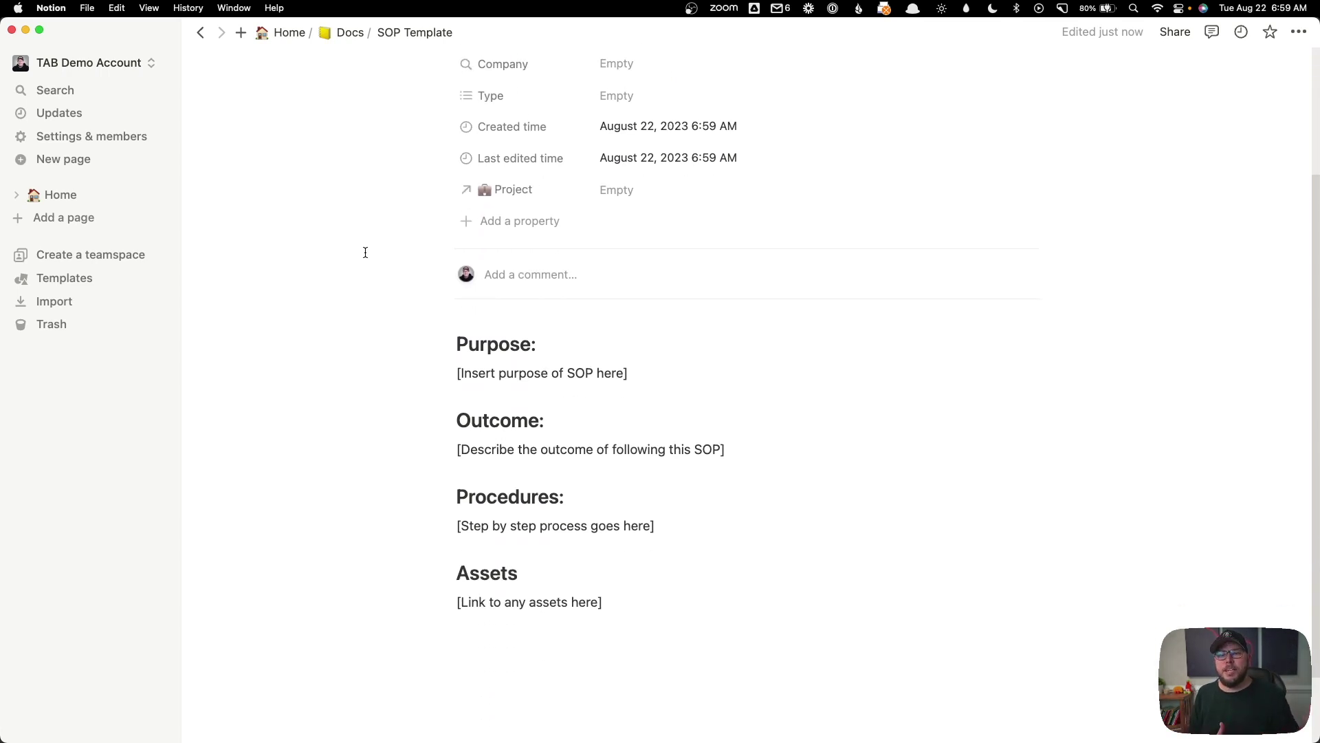
{"action": "left_click_drag", "start_coordinate": [485, 343], "coordinate": [530, 344]}
{"action": "left_click", "coordinate": [531, 343]}
{"action": "left_click_drag", "start_coordinate": [485, 420], "coordinate": [511, 420]}
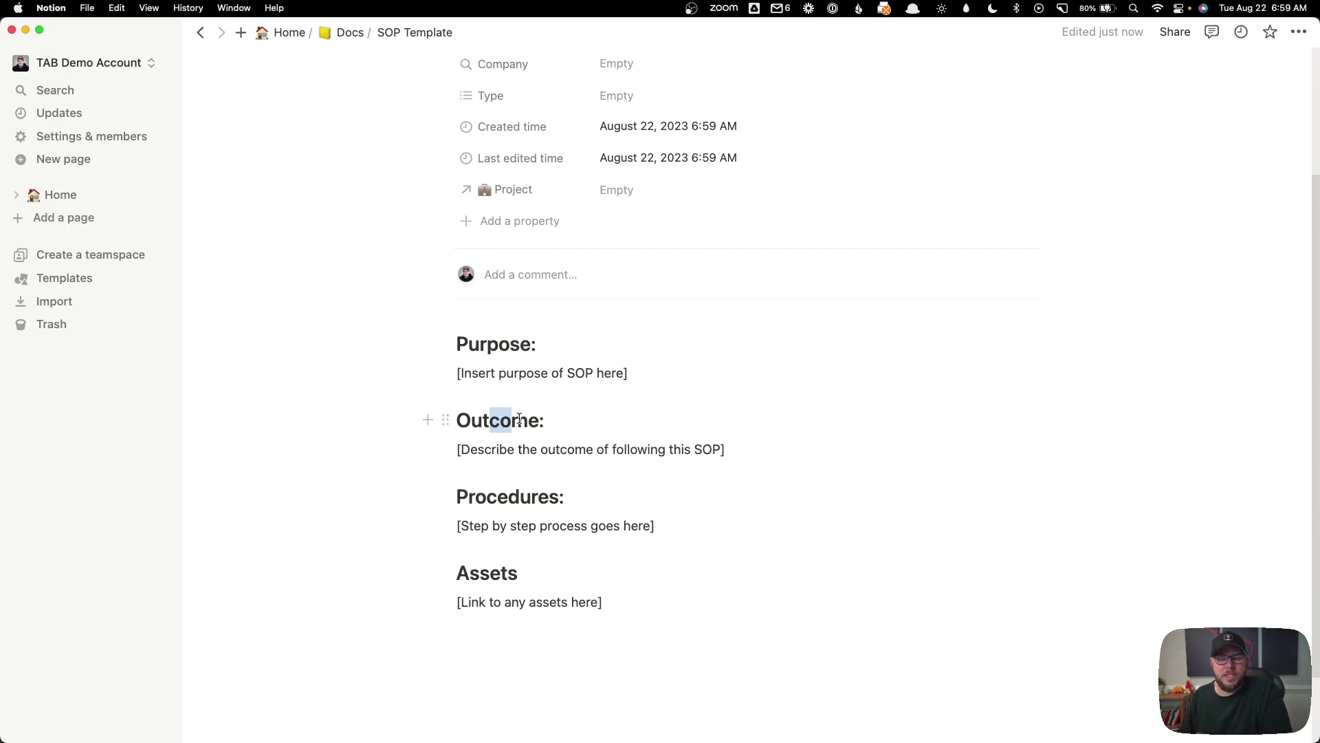
{"action": "left_click_drag", "start_coordinate": [520, 495], "coordinate": [545, 494]}
{"action": "left_click_drag", "start_coordinate": [489, 572], "coordinate": [527, 572]}
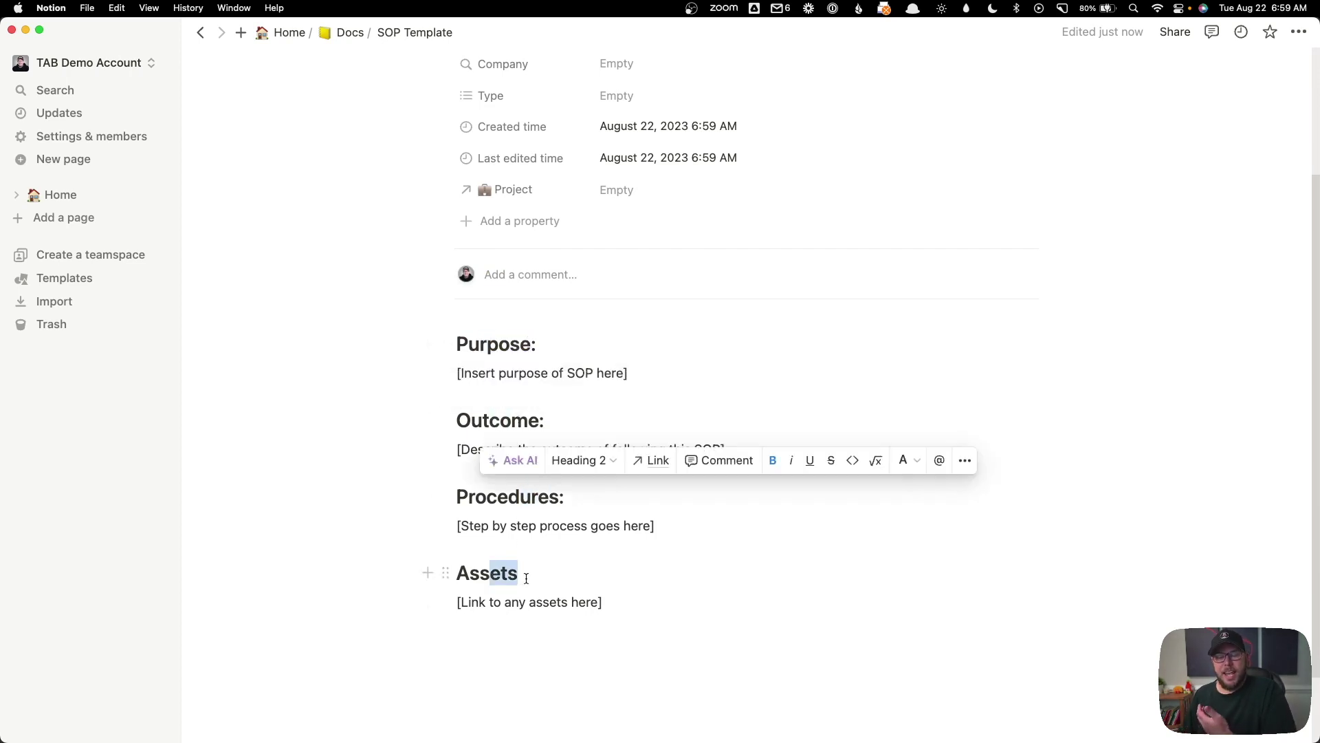
- Add a colon to the end of the Assets heading and return to the Docs database
{"action": "left_click", "coordinate": [528, 570]}
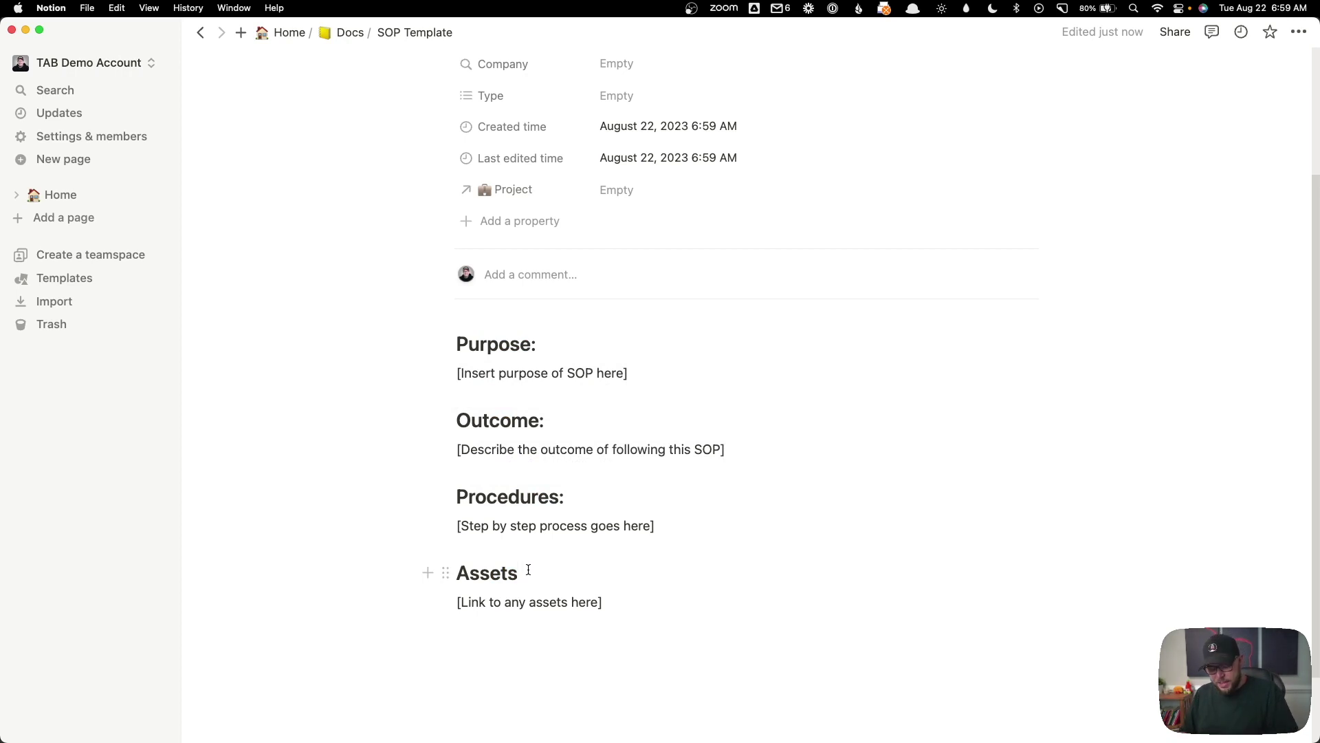
{"action": "type", "text": ":"}
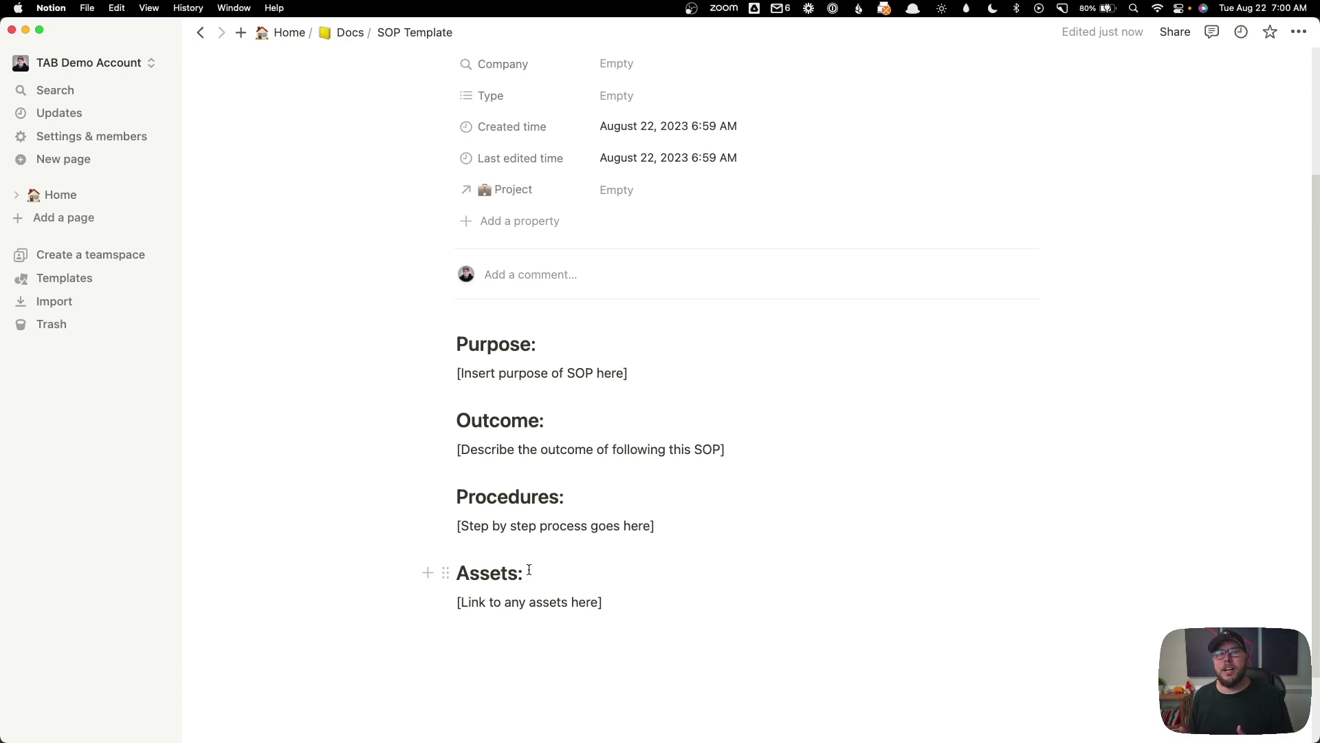
{"action": "scroll", "coordinate": [533, 412], "scroll_direction": "up", "scroll_amount": 3}
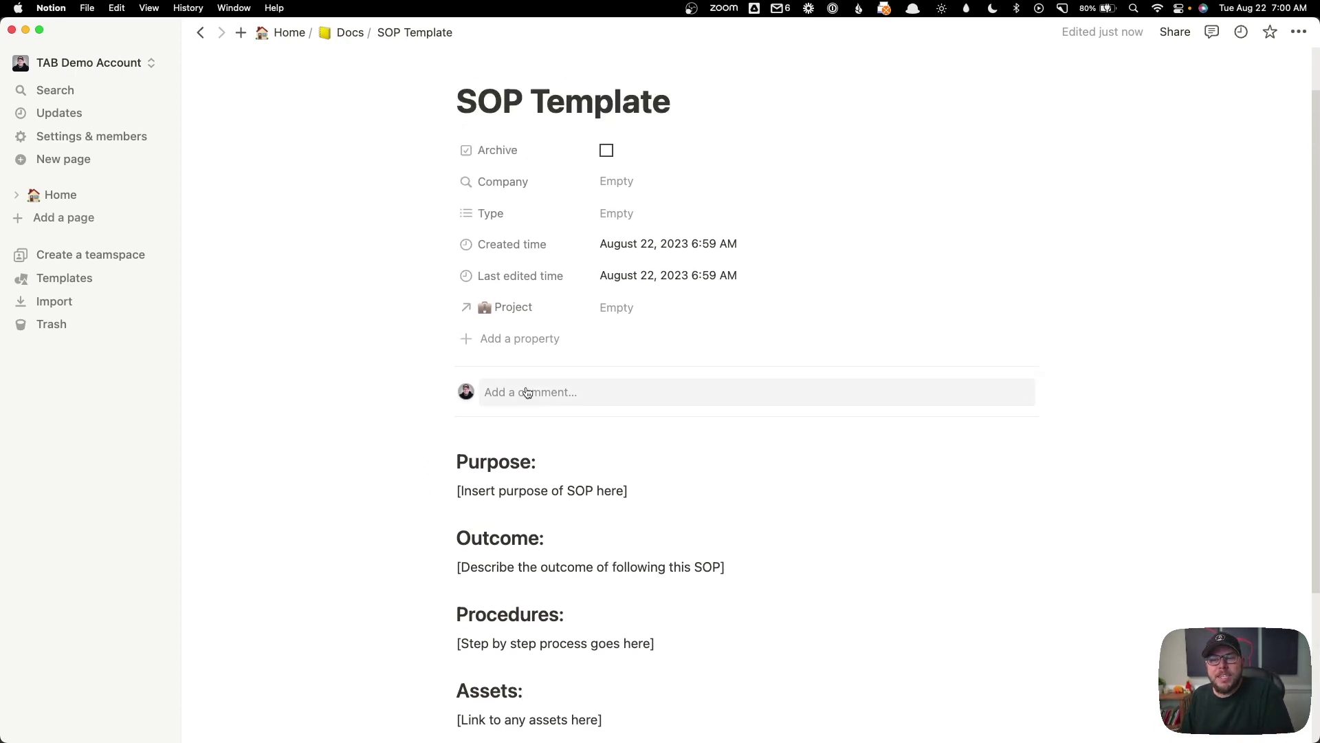
{"action": "left_click", "coordinate": [359, 36]}
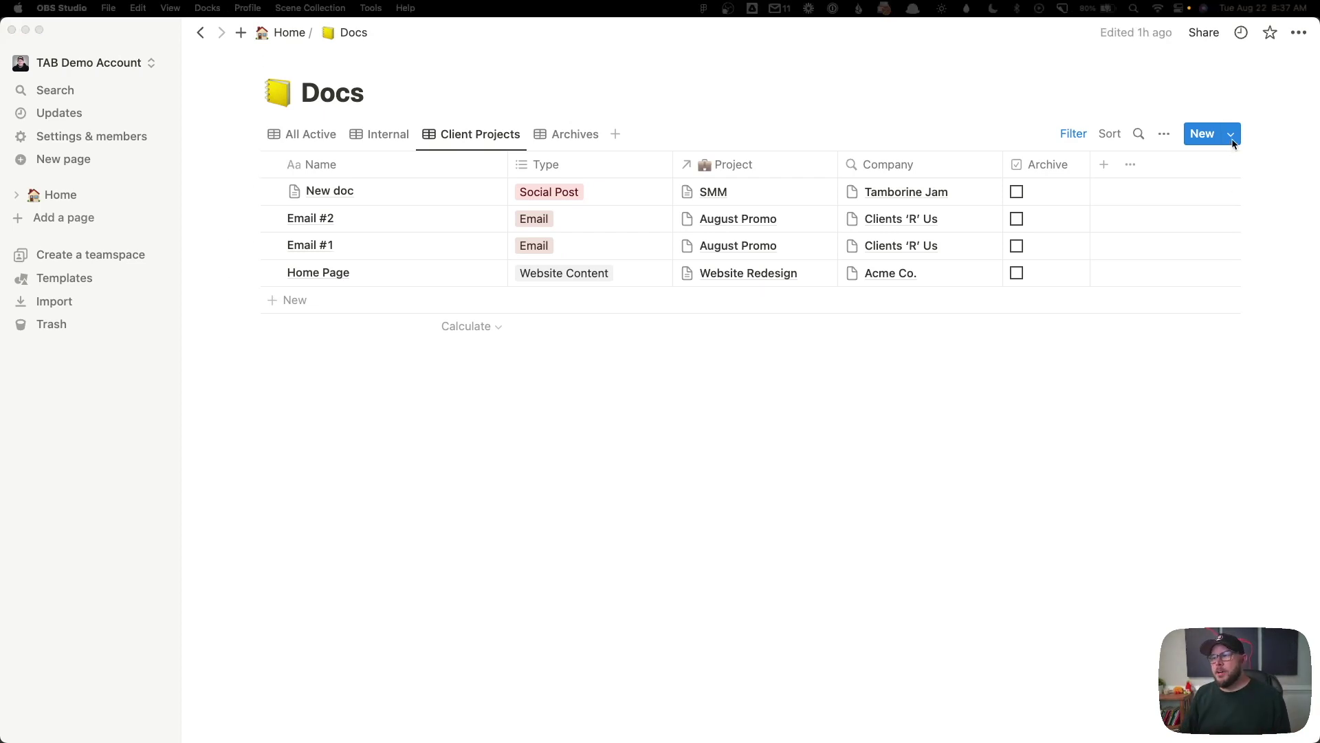
{"action": "left_click", "coordinate": [1231, 138]}
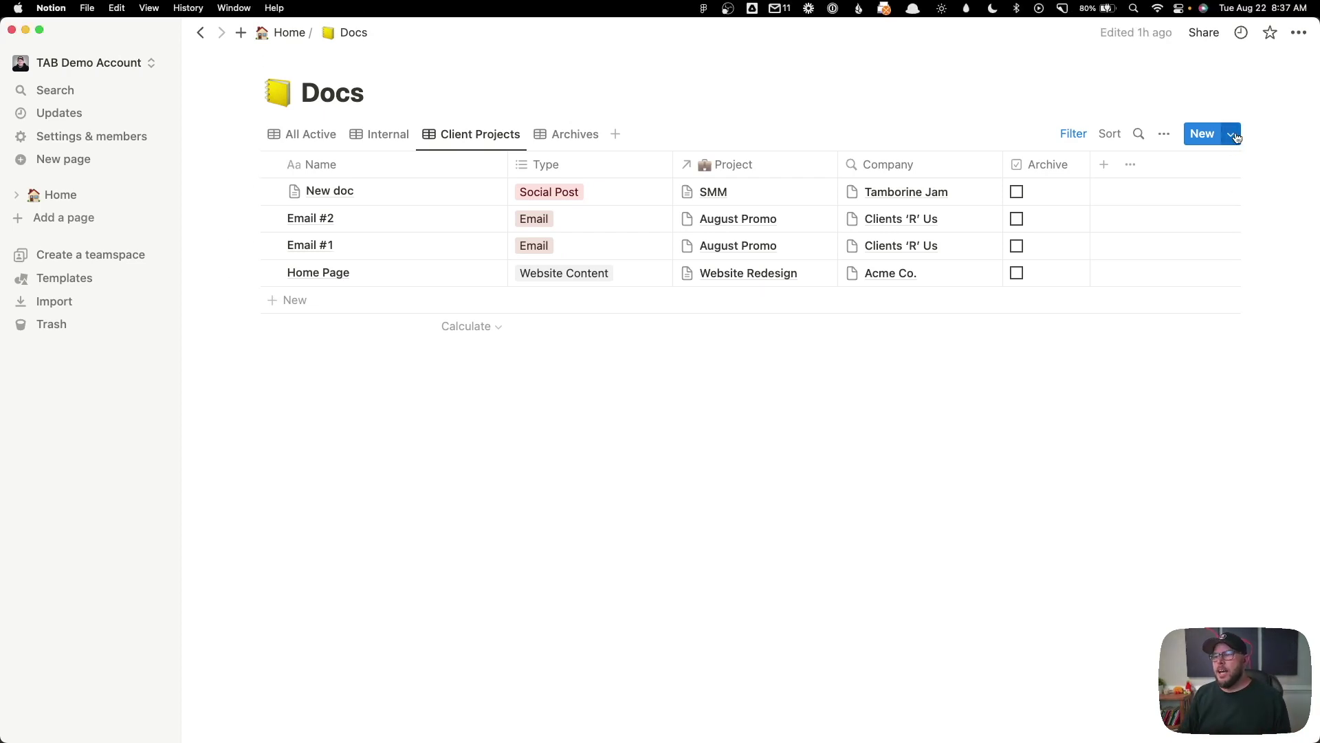
{"action": "left_click", "coordinate": [1231, 138]}
{"action": "left_click", "coordinate": [1131, 200]}
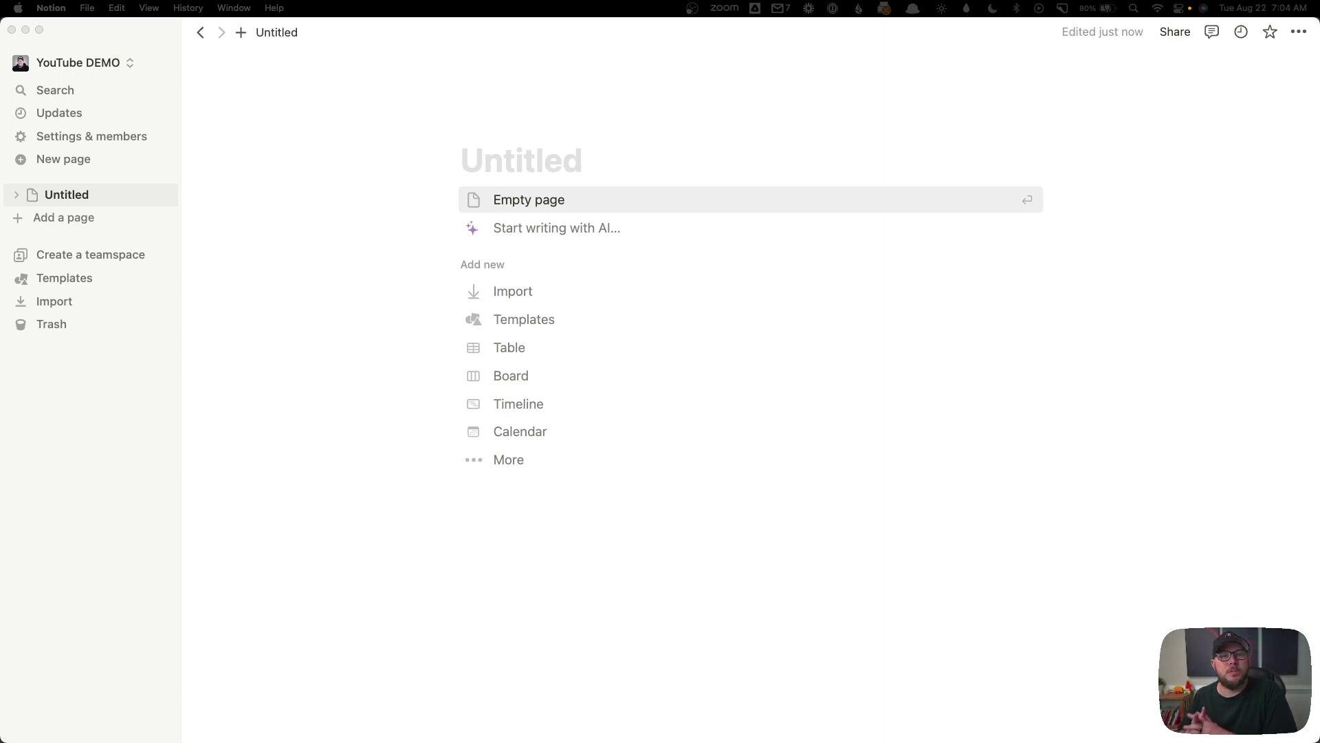
- Title the blank page Home and give it the house emoji as its icon
{"action": "left_click", "coordinate": [587, 173]}
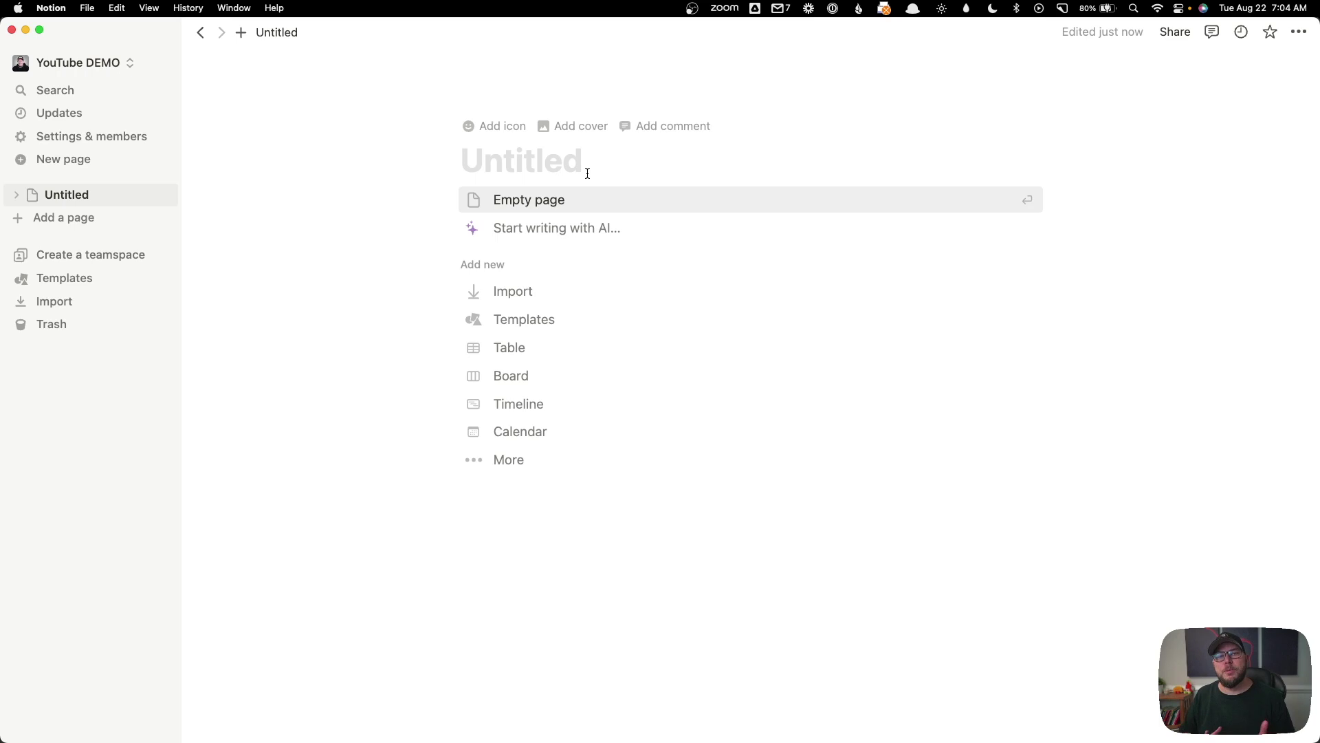
{"action": "type", "text": "Home"}
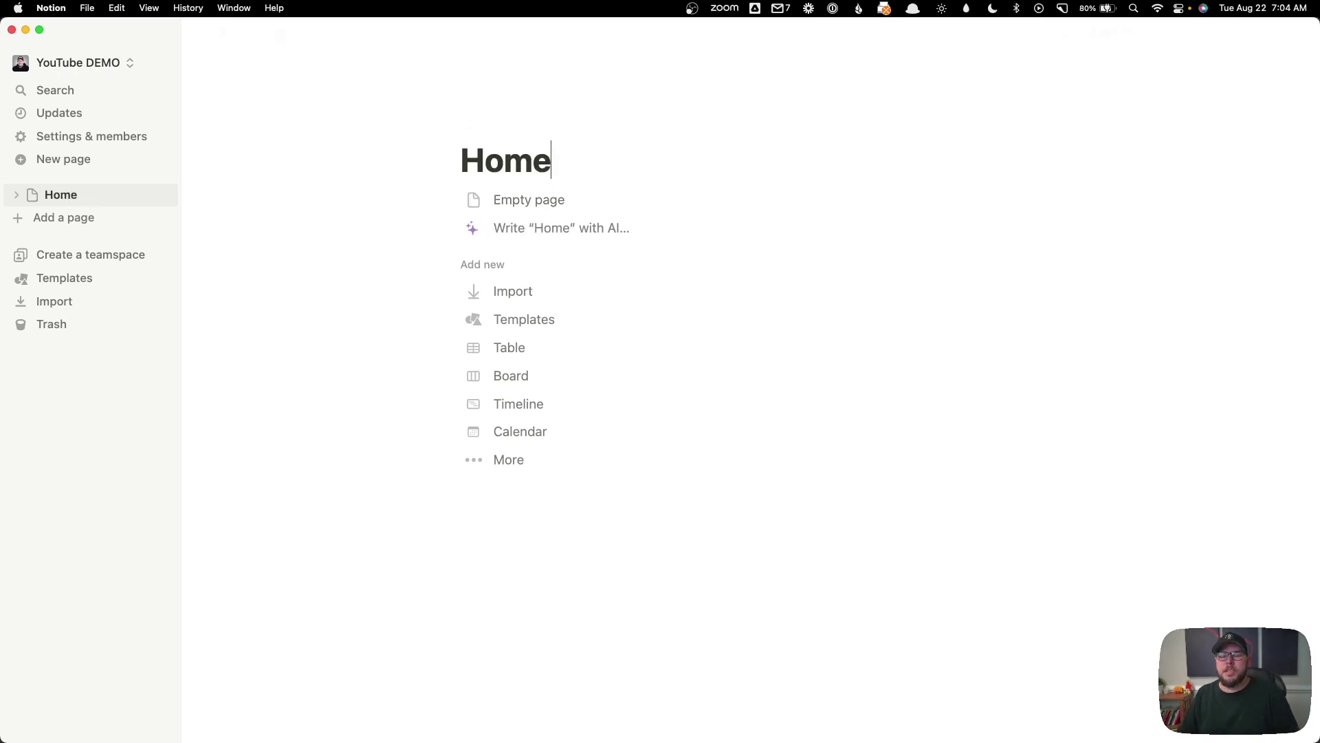
{"action": "left_click", "coordinate": [509, 128]}
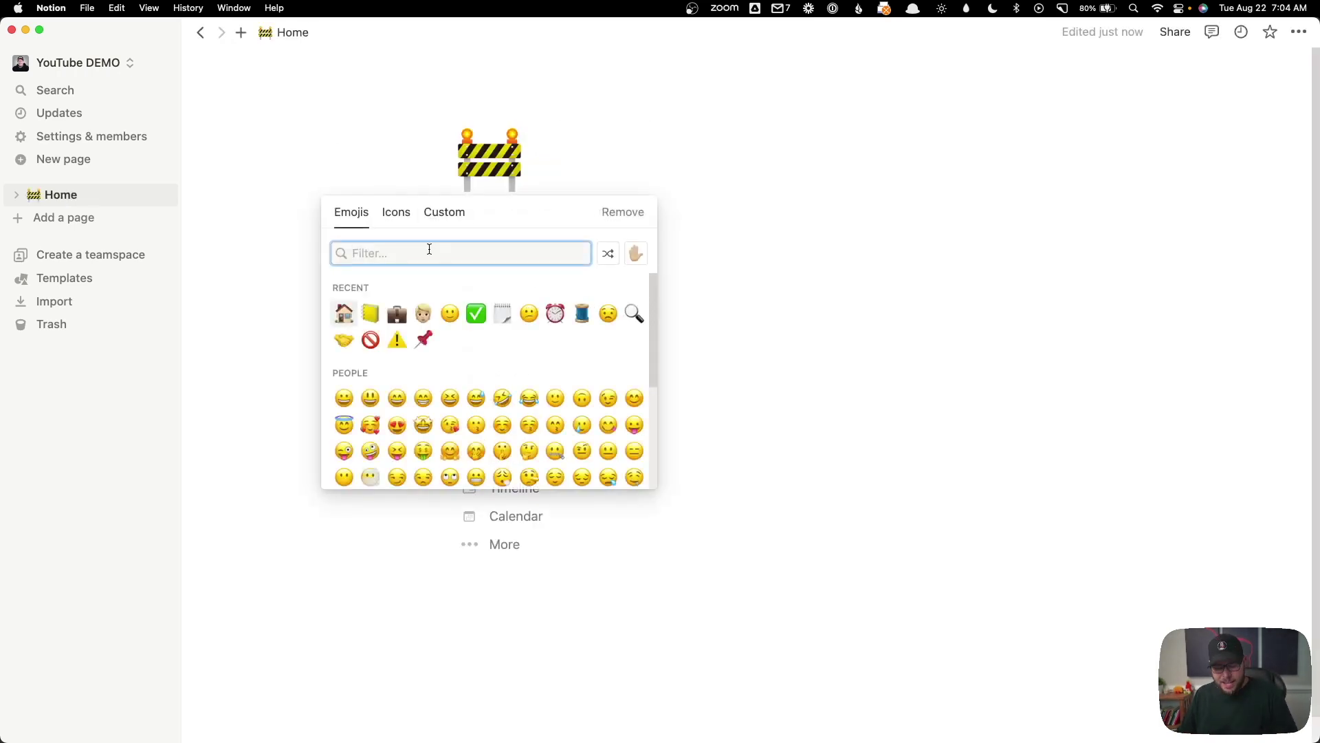
{"action": "type", "text": "home"}
{"action": "left_click", "coordinate": [370, 291]}
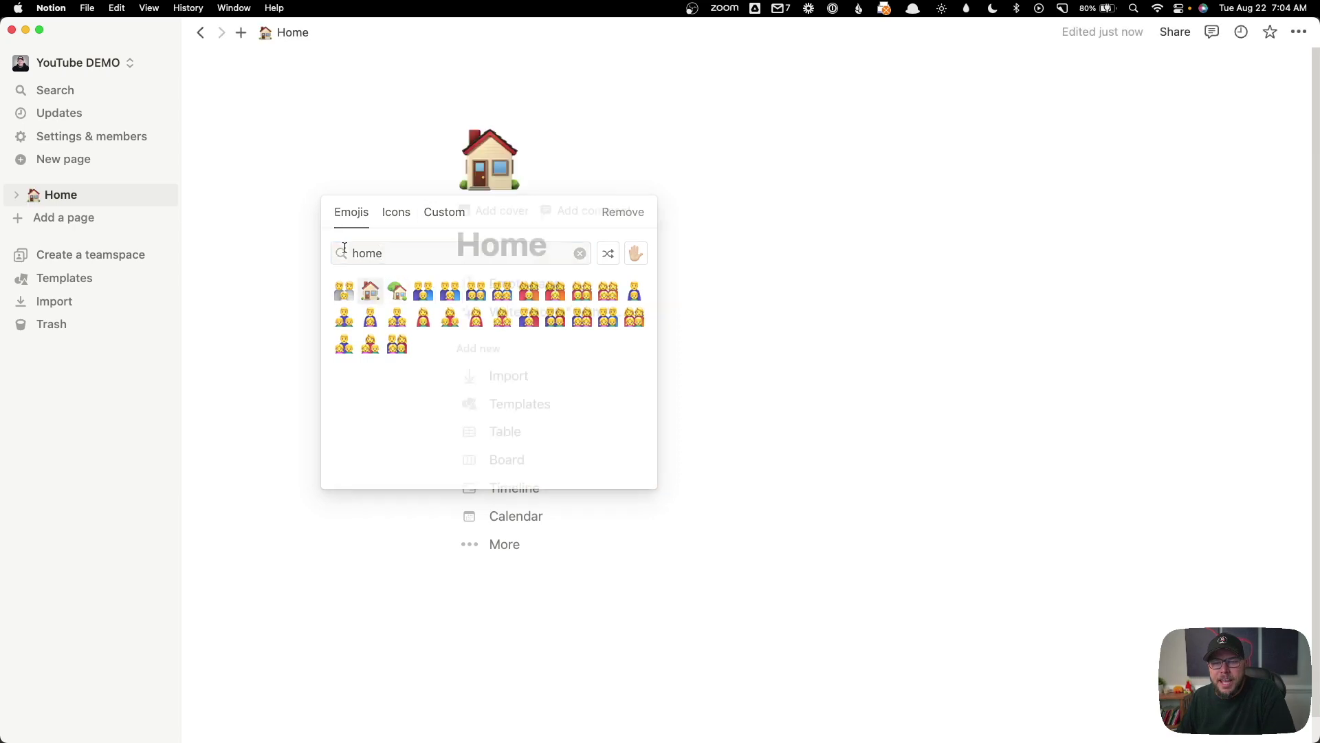
- Insert a full-page database in the body of the Home page and name it Companies
{"action": "left_click", "coordinate": [501, 292]}
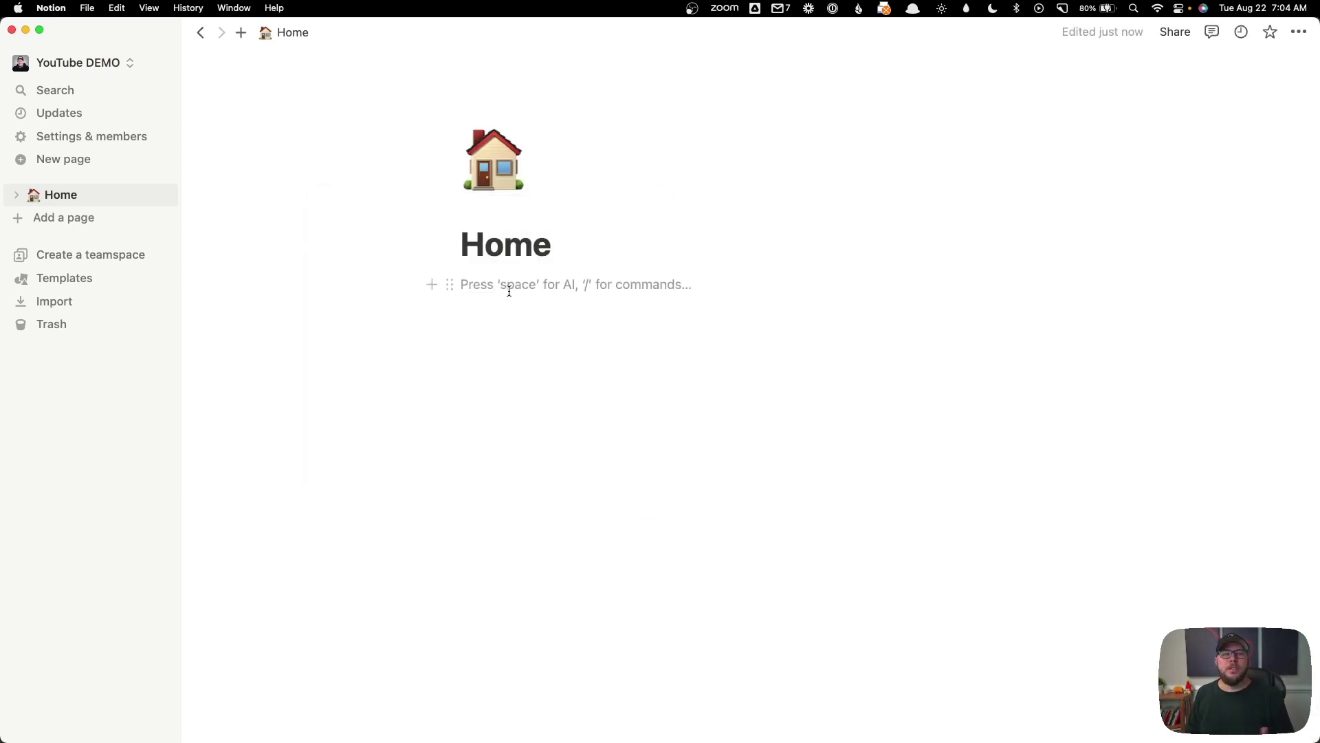
{"action": "type", "text": "/"}
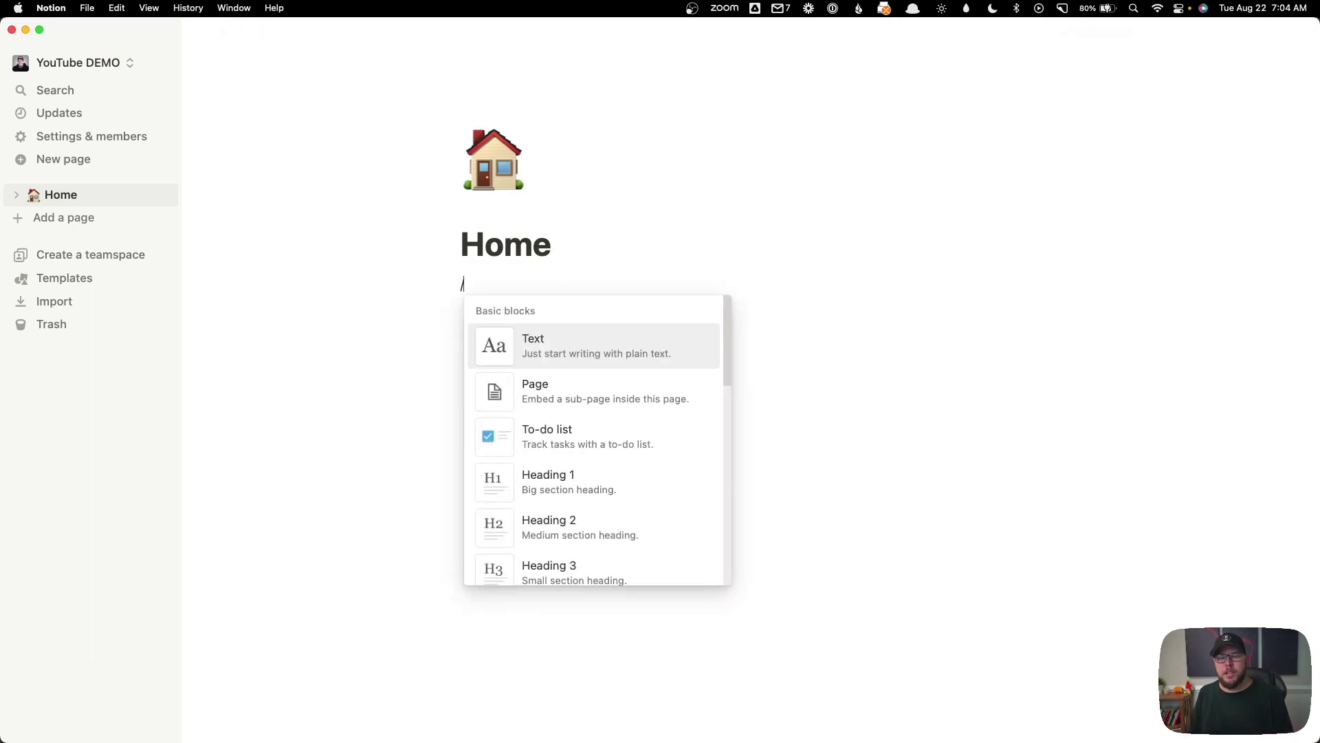
{"action": "type", "text": "data"}
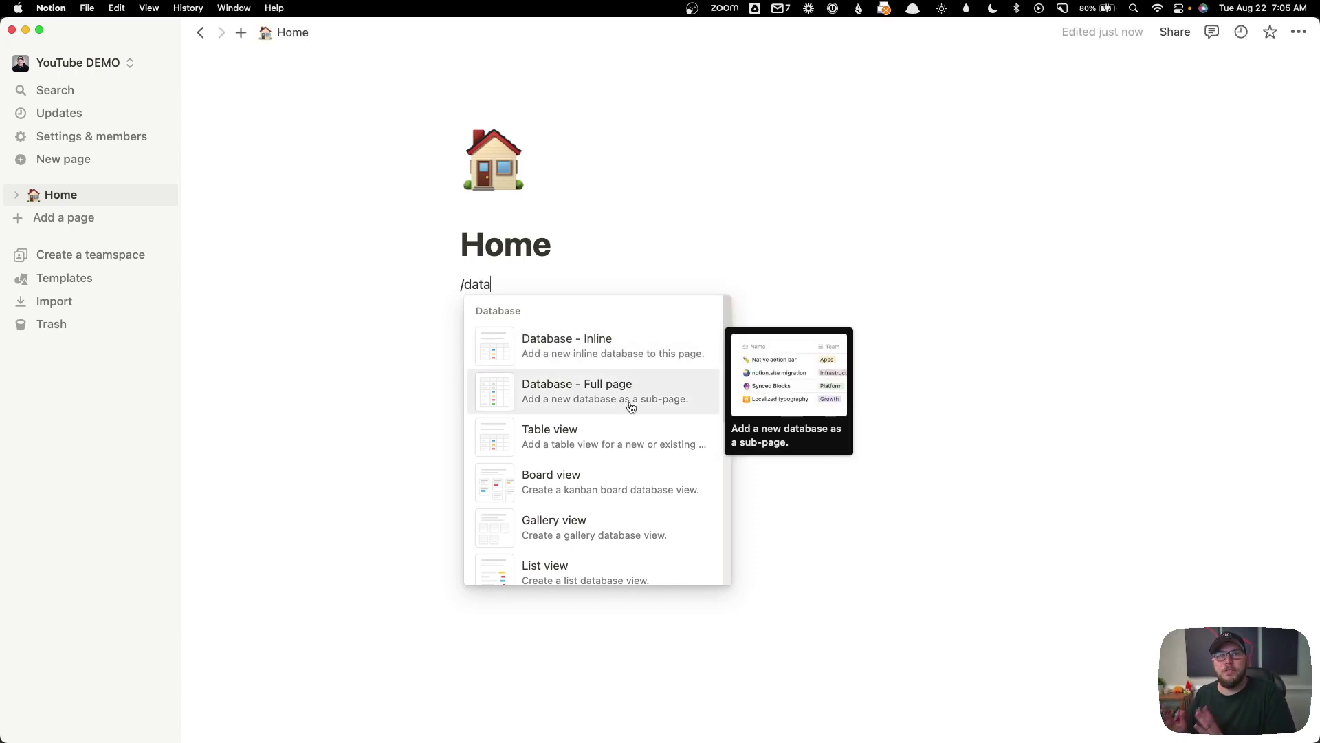
{"action": "left_click", "coordinate": [631, 408]}
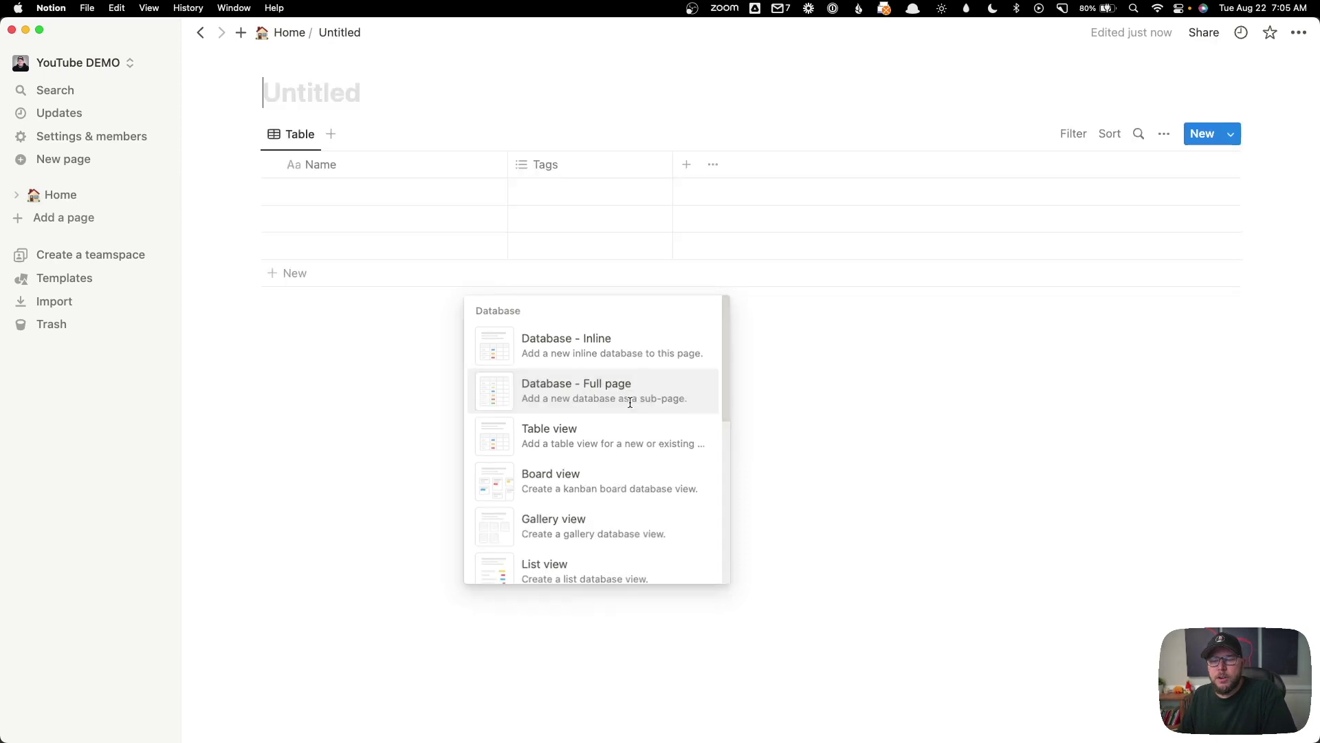
{"action": "type", "text": "Companies"}
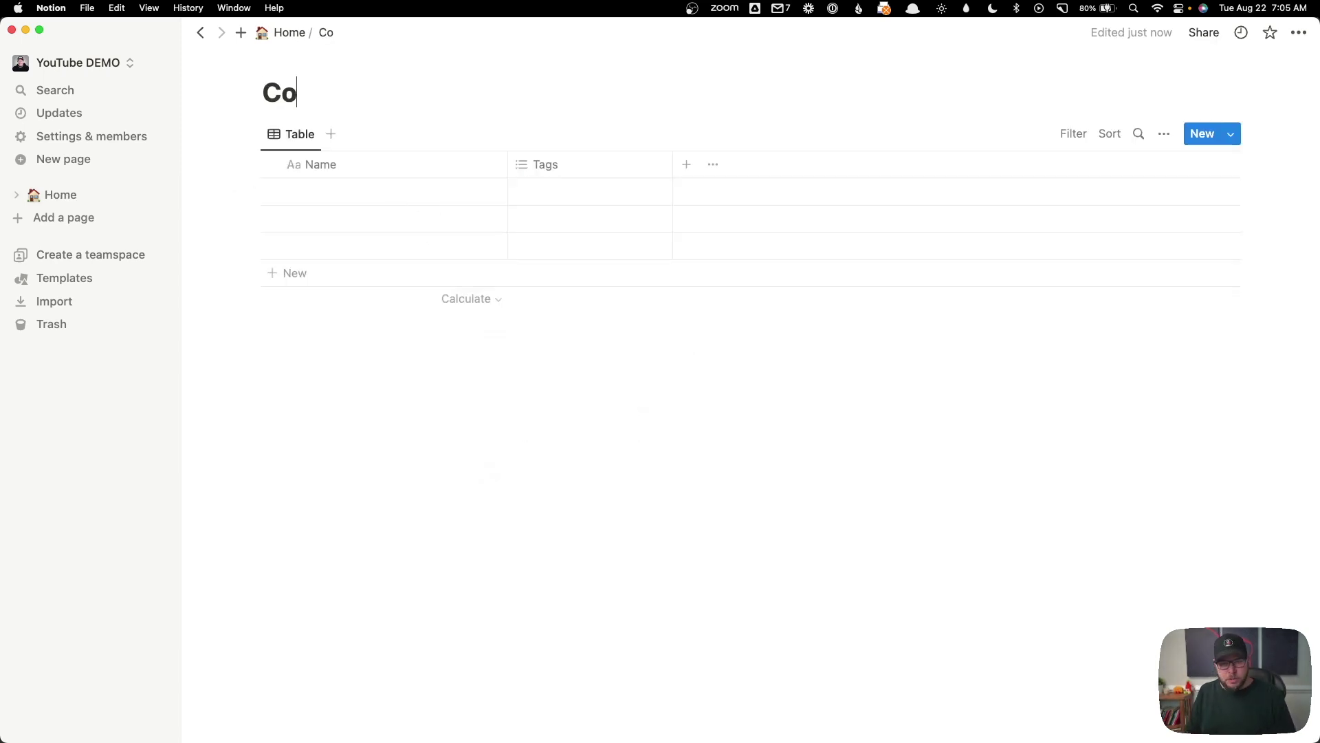
- Add an icon to the Companies database and change it to the school building emoji
{"action": "left_click", "coordinate": [284, 66]}
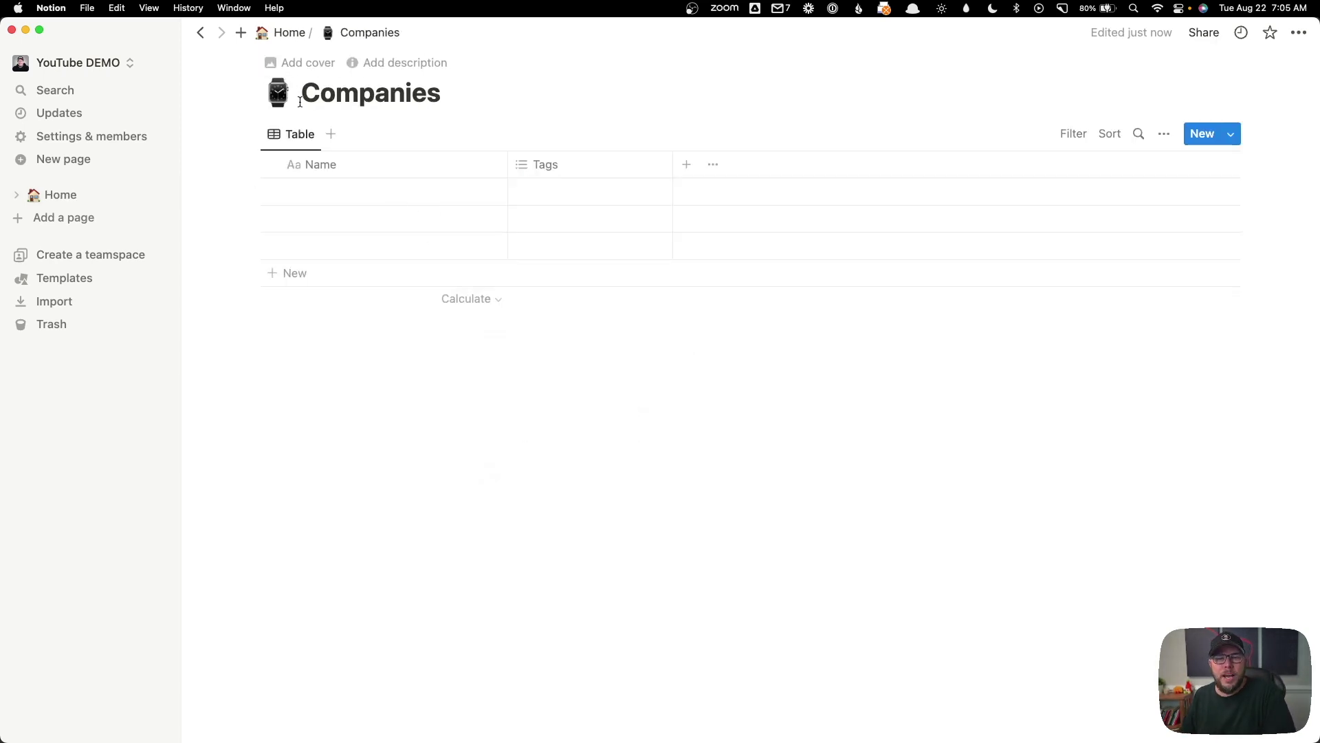
{"action": "left_click", "coordinate": [277, 93]}
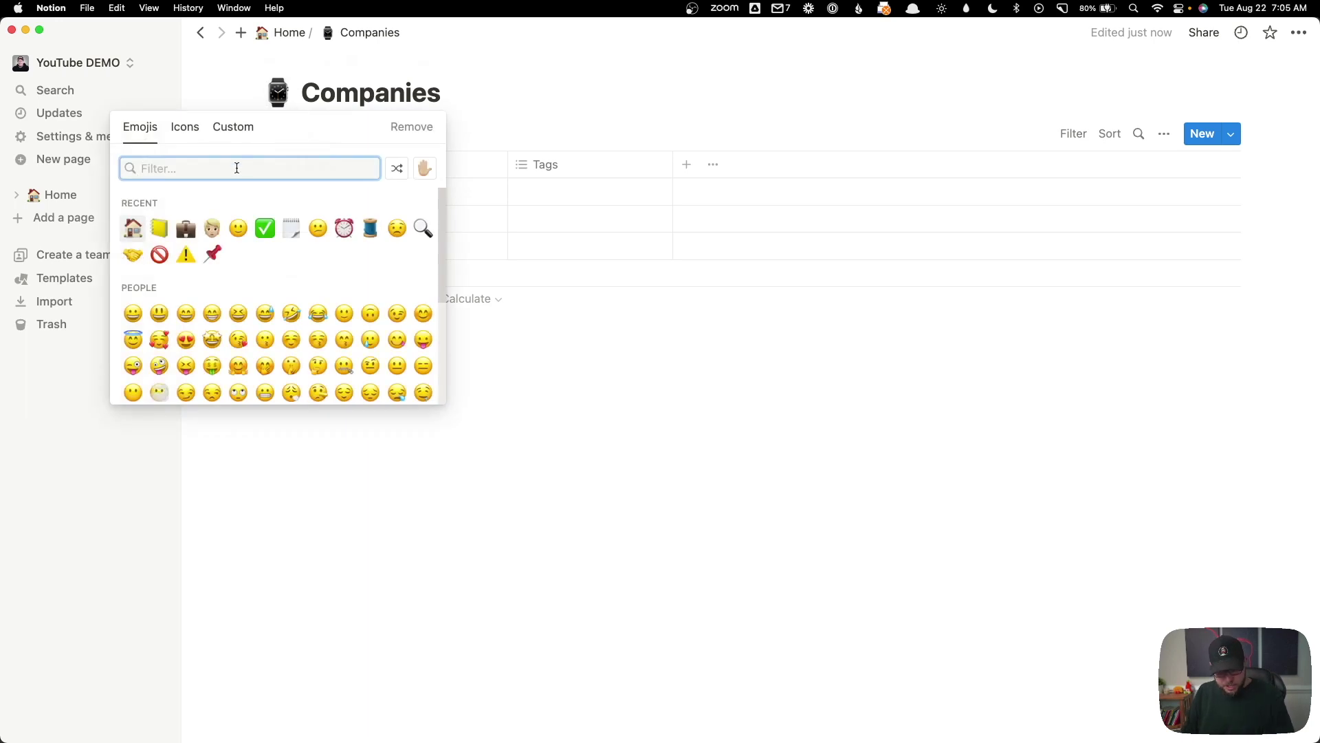
{"action": "type", "text": "build"}
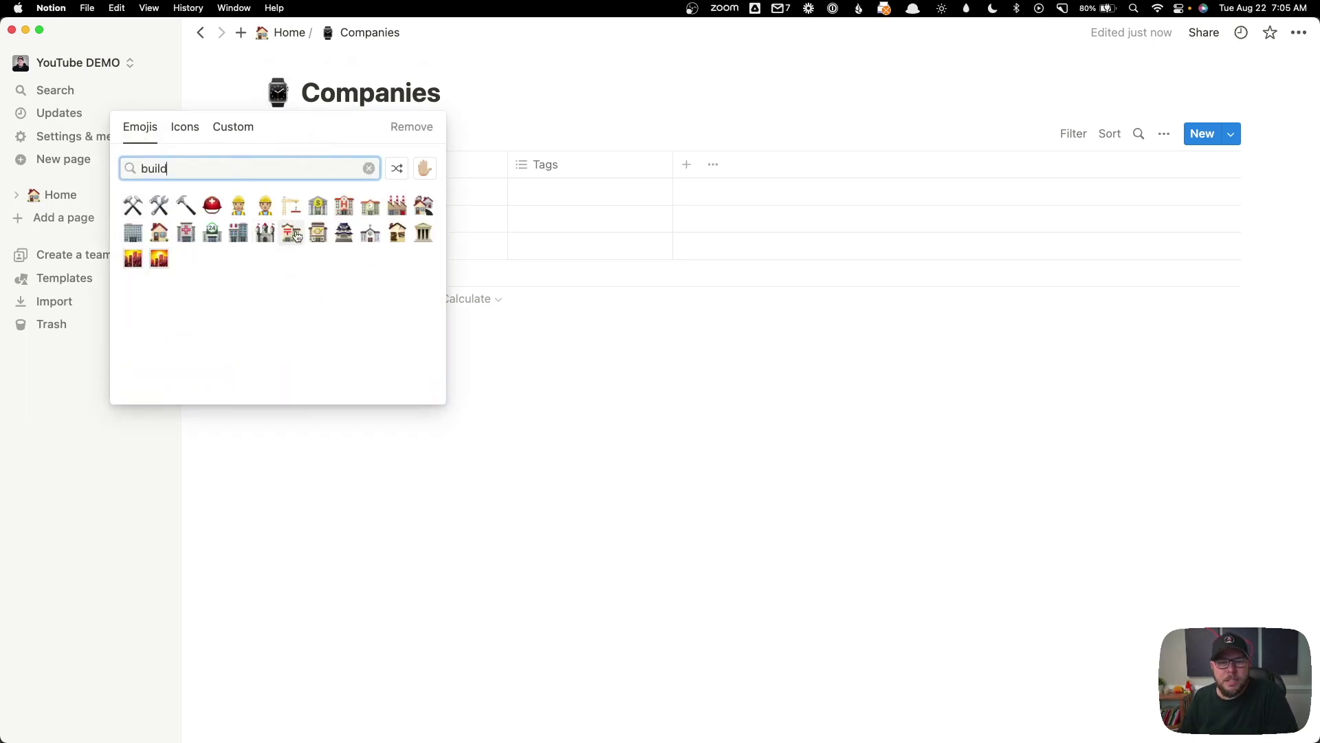
{"action": "left_click", "coordinate": [370, 205]}
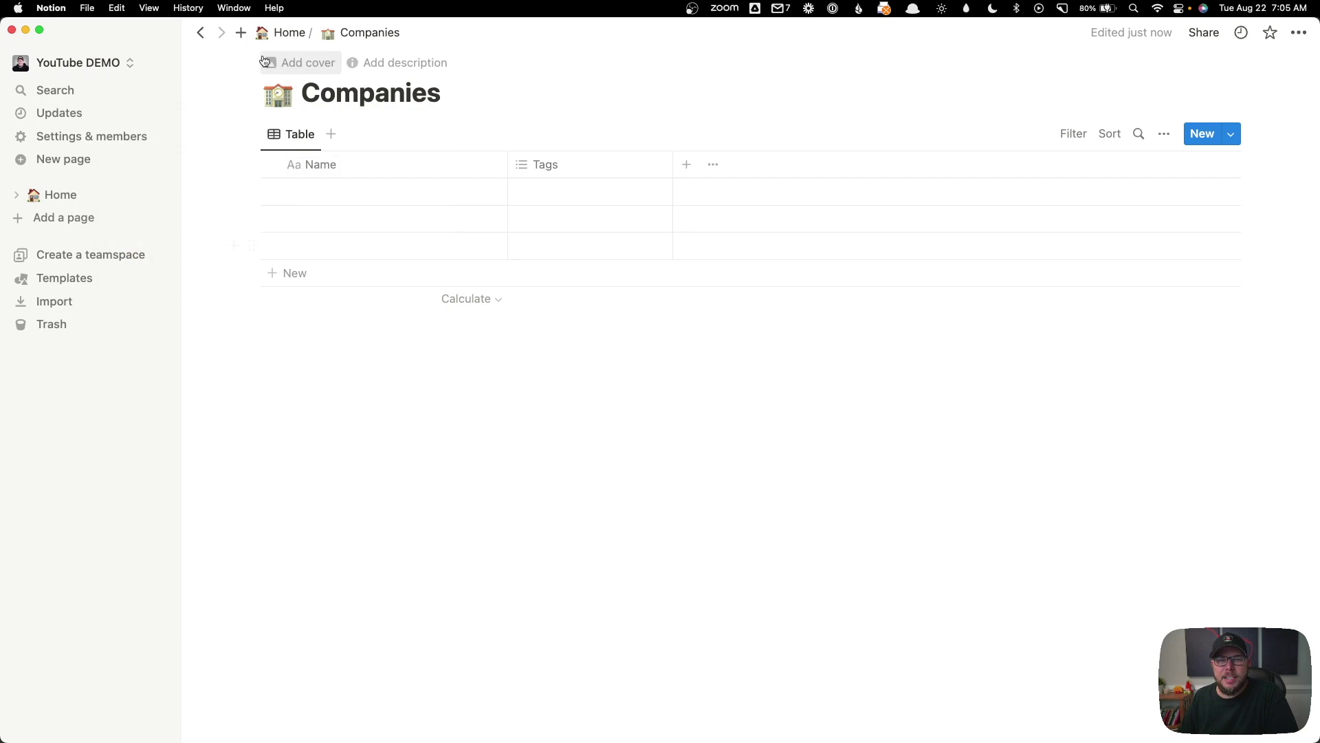
- Insert a second full-page database below Companies on the Home page and name it Projects
{"action": "left_click", "coordinate": [285, 33]}
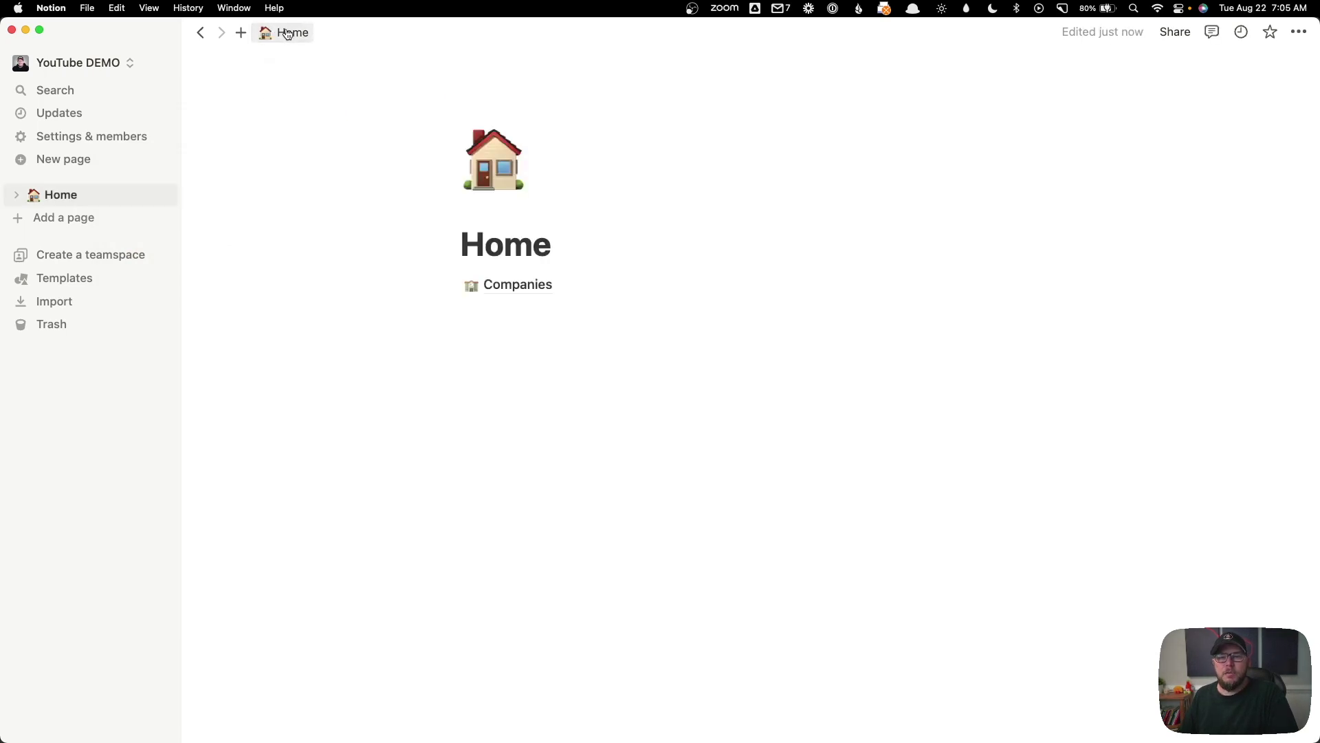
{"action": "left_click", "coordinate": [553, 318]}
{"action": "type", "text": "/data"}
{"action": "left_click", "coordinate": [495, 417]}
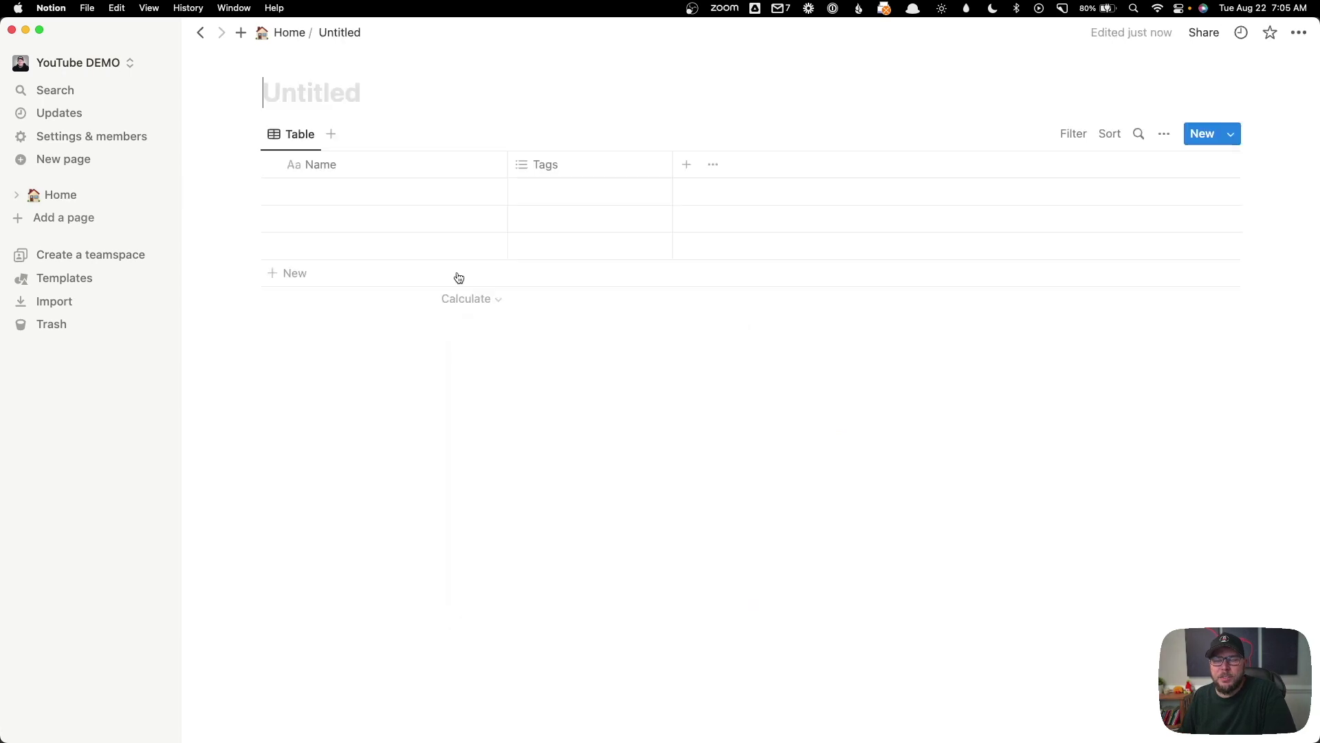
{"action": "type", "text": "Proje"}
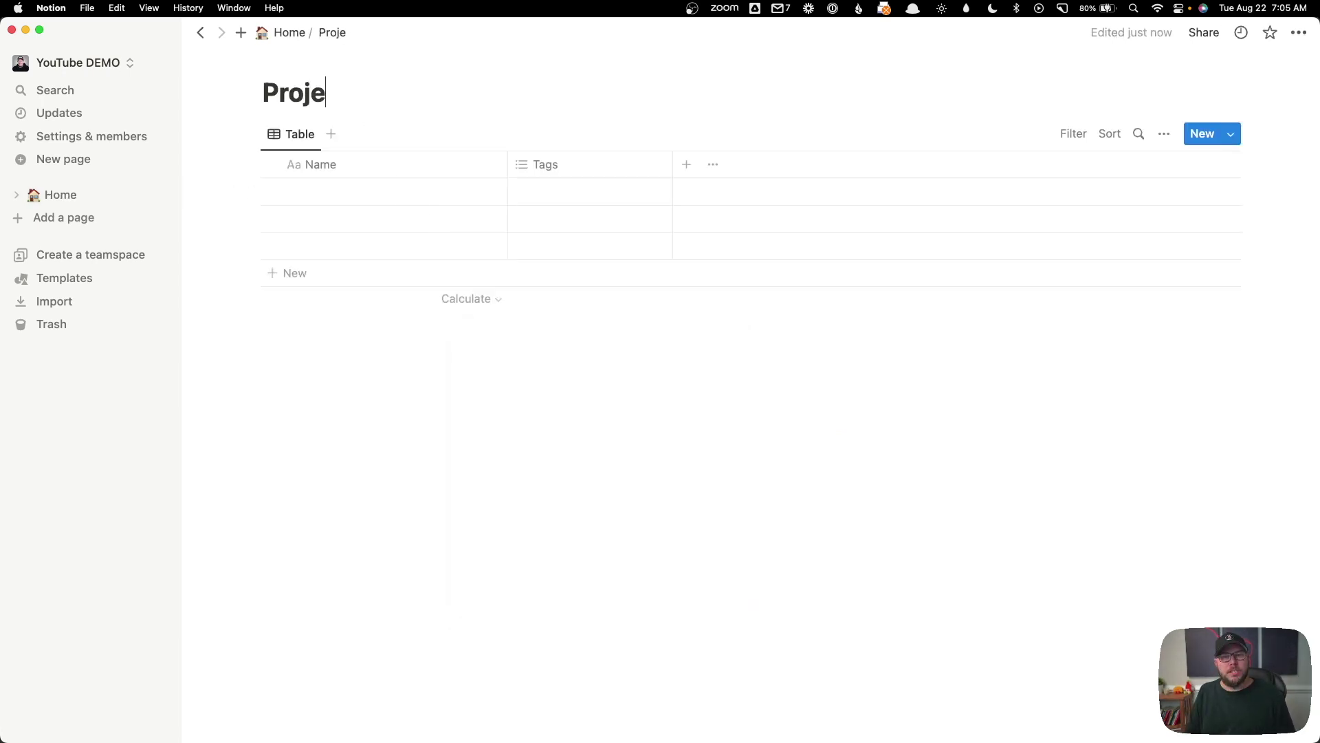
{"action": "type", "text": "cts"}
- Add an icon to the Projects database and change it to the briefcase emoji
{"action": "left_click", "coordinate": [292, 63]}
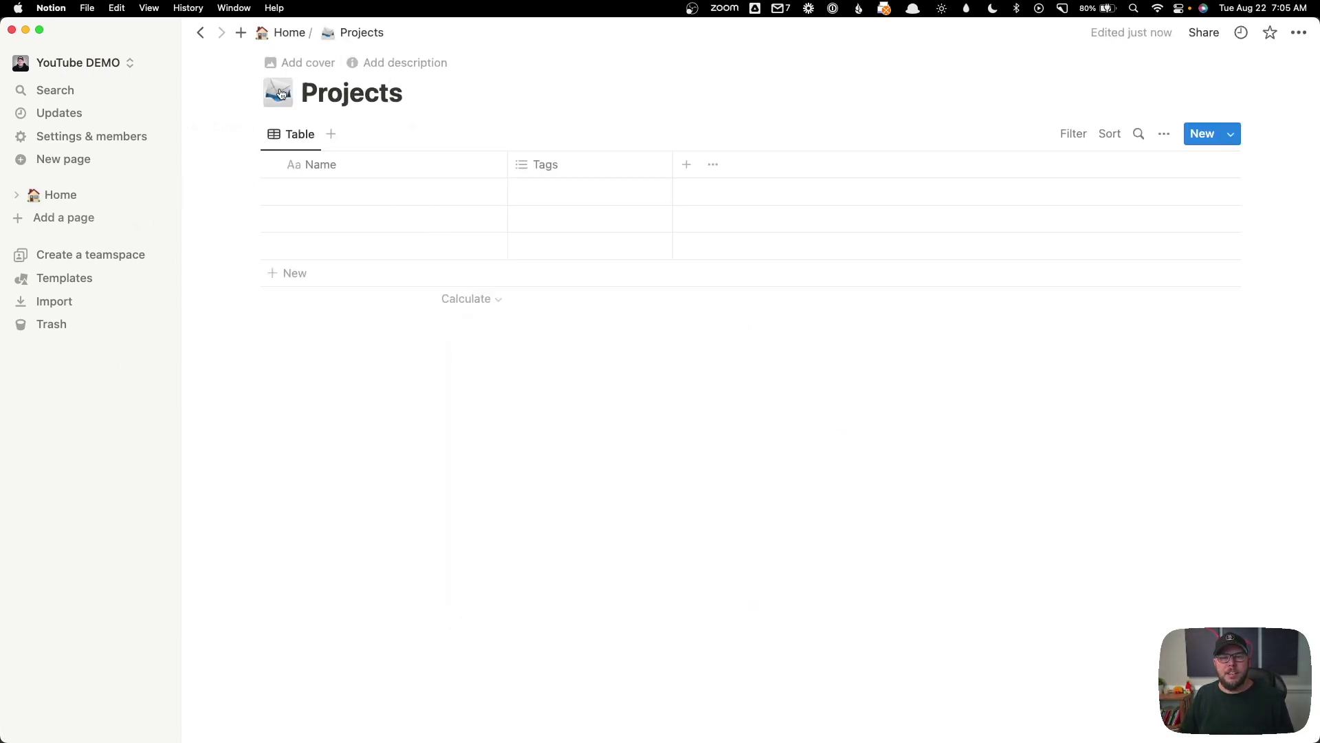
{"action": "left_click", "coordinate": [279, 93]}
{"action": "type", "text": "brie"}
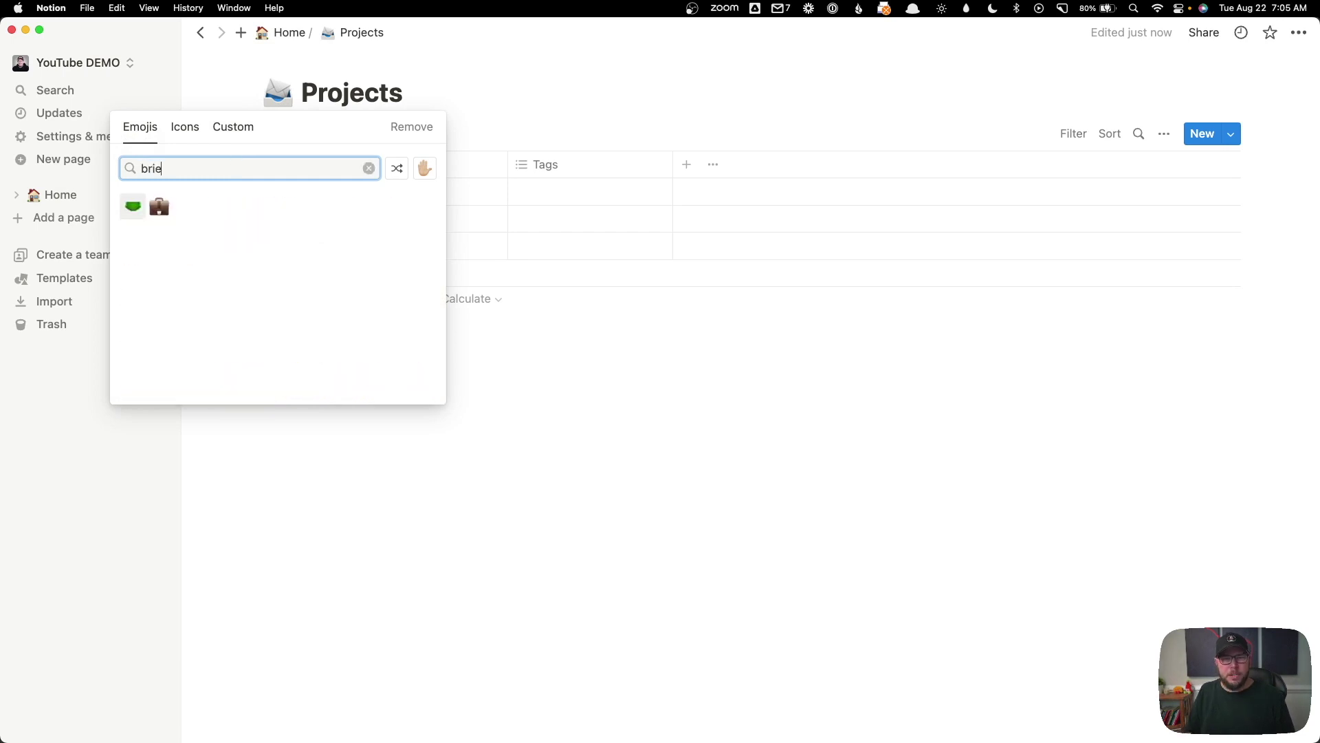
{"action": "left_click", "coordinate": [159, 207]}
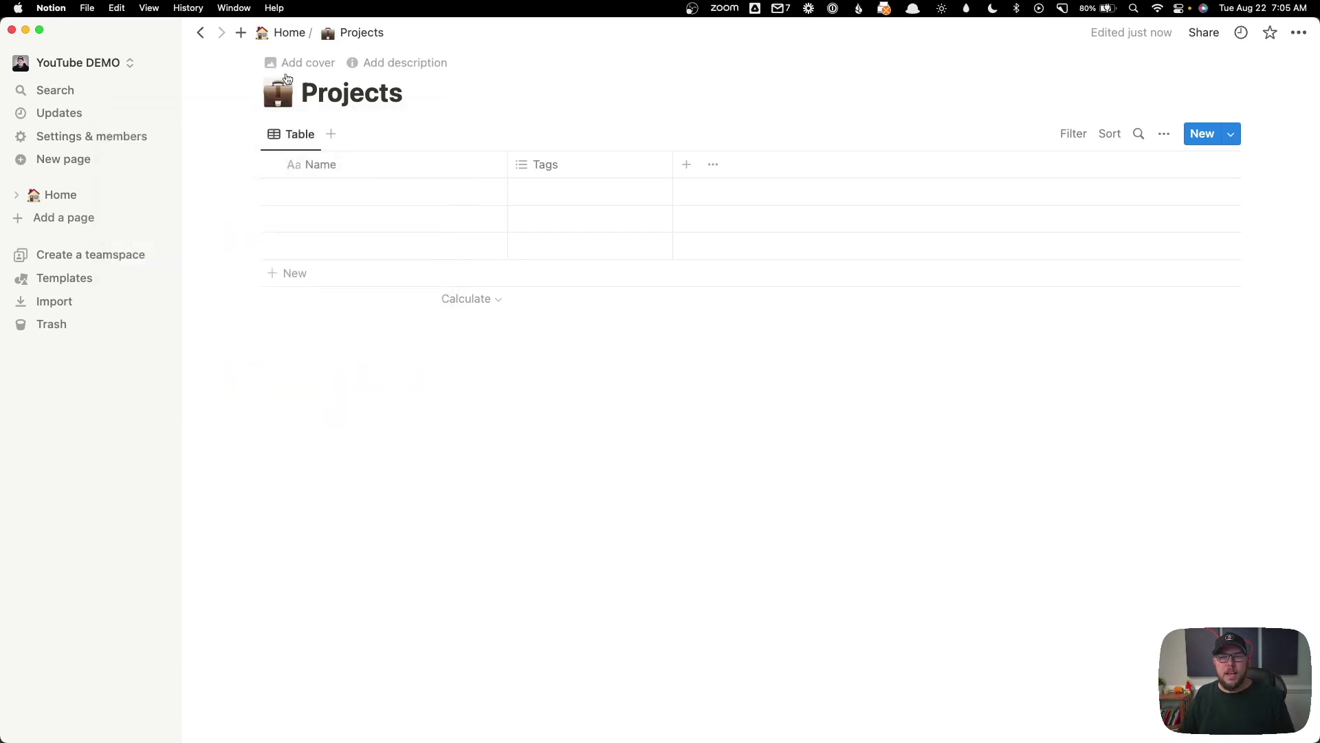
- Insert a third full-page database below Projects on the Home page and name it Docs
{"action": "left_click", "coordinate": [293, 33]}
{"action": "left_click", "coordinate": [485, 338]}
{"action": "type", "text": "/data"}
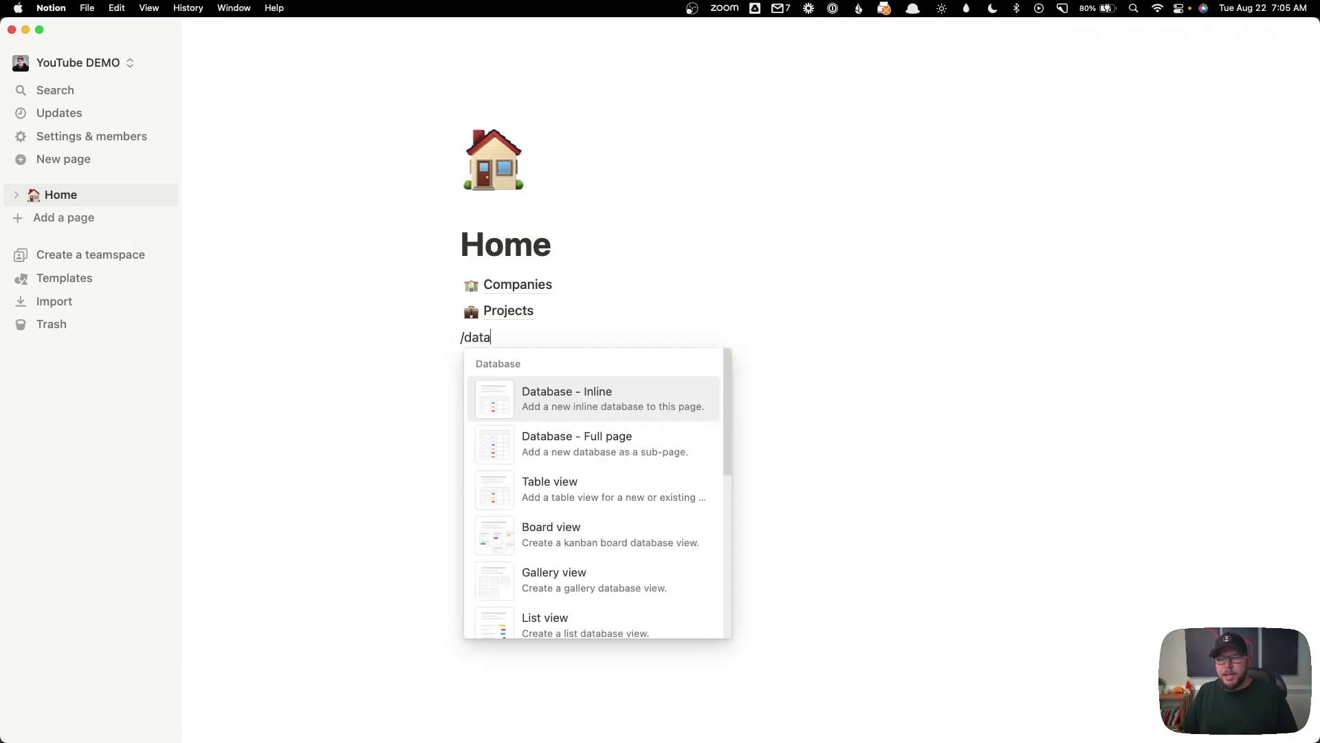
{"action": "left_click", "coordinate": [569, 433]}
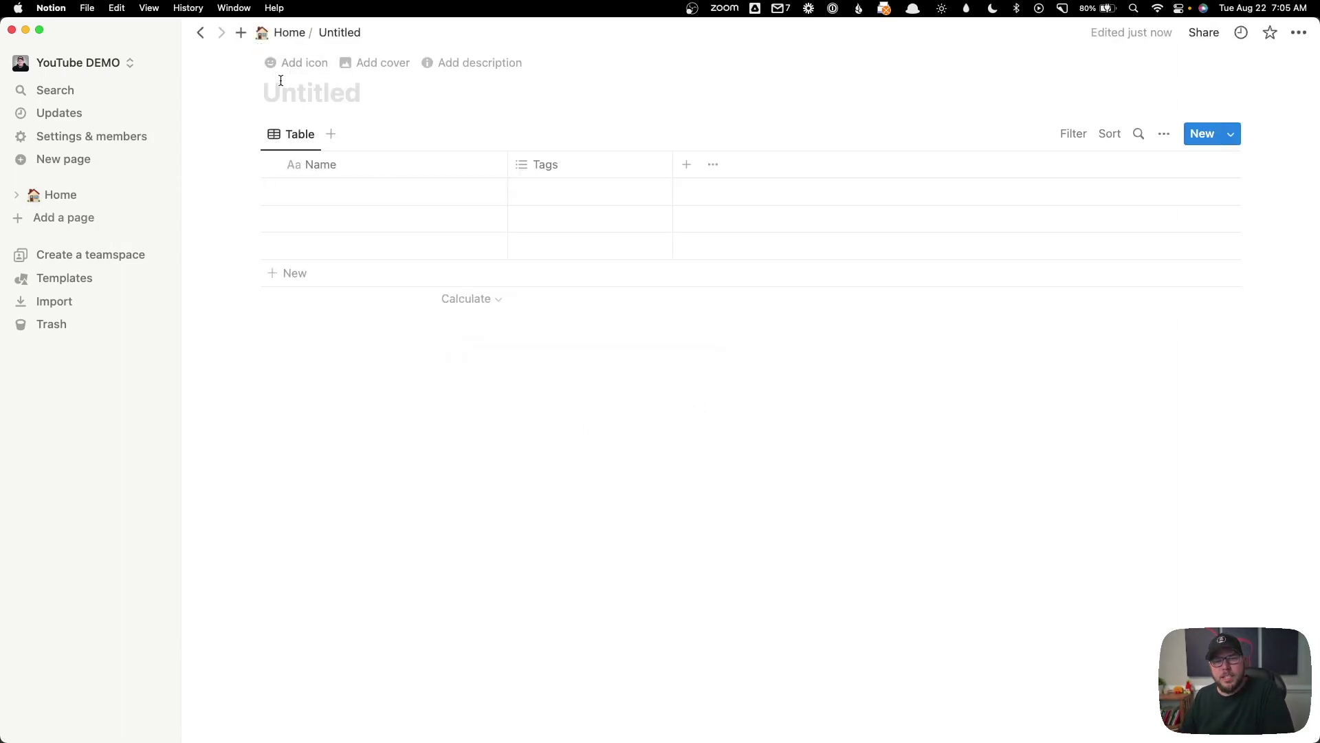
{"action": "type", "text": "Docs"}
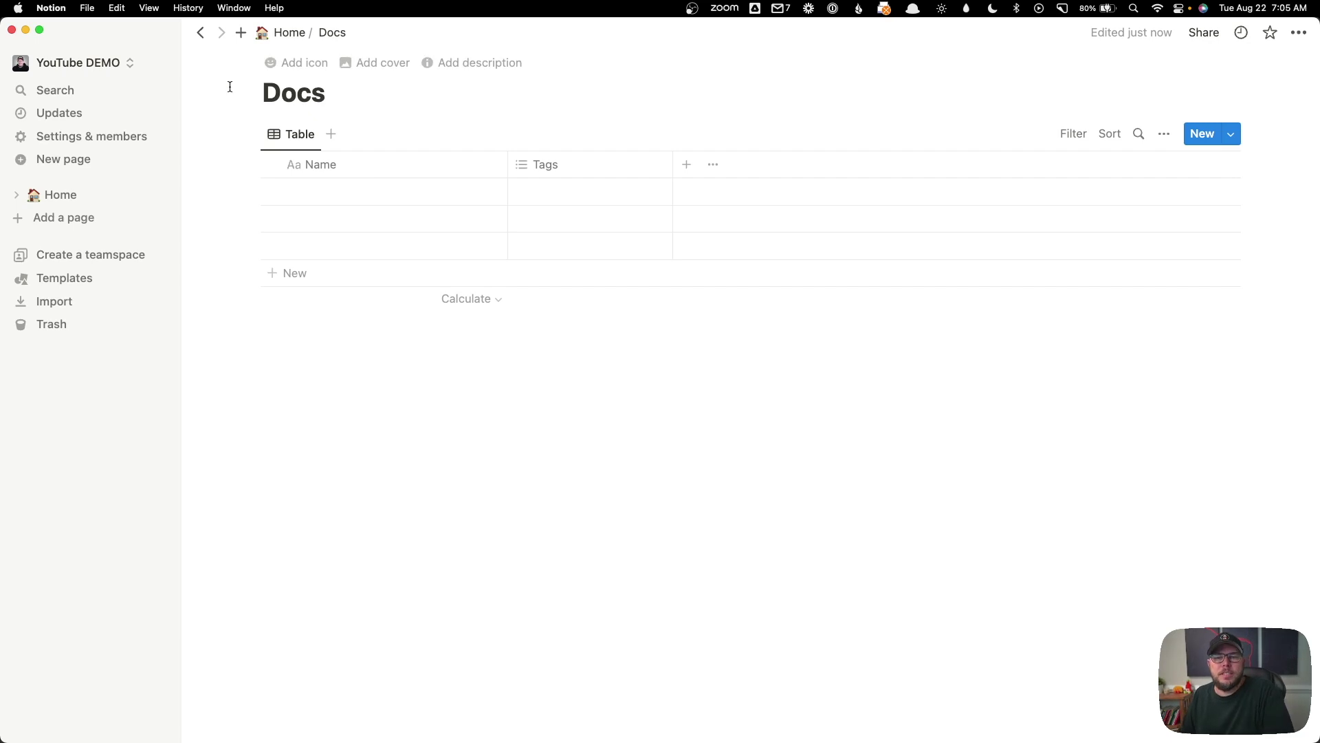
- Set the Docs database icon to the spiral notepad emoji and return to the Home page
{"action": "left_click", "coordinate": [286, 62]}
{"action": "left_click", "coordinate": [282, 96]}
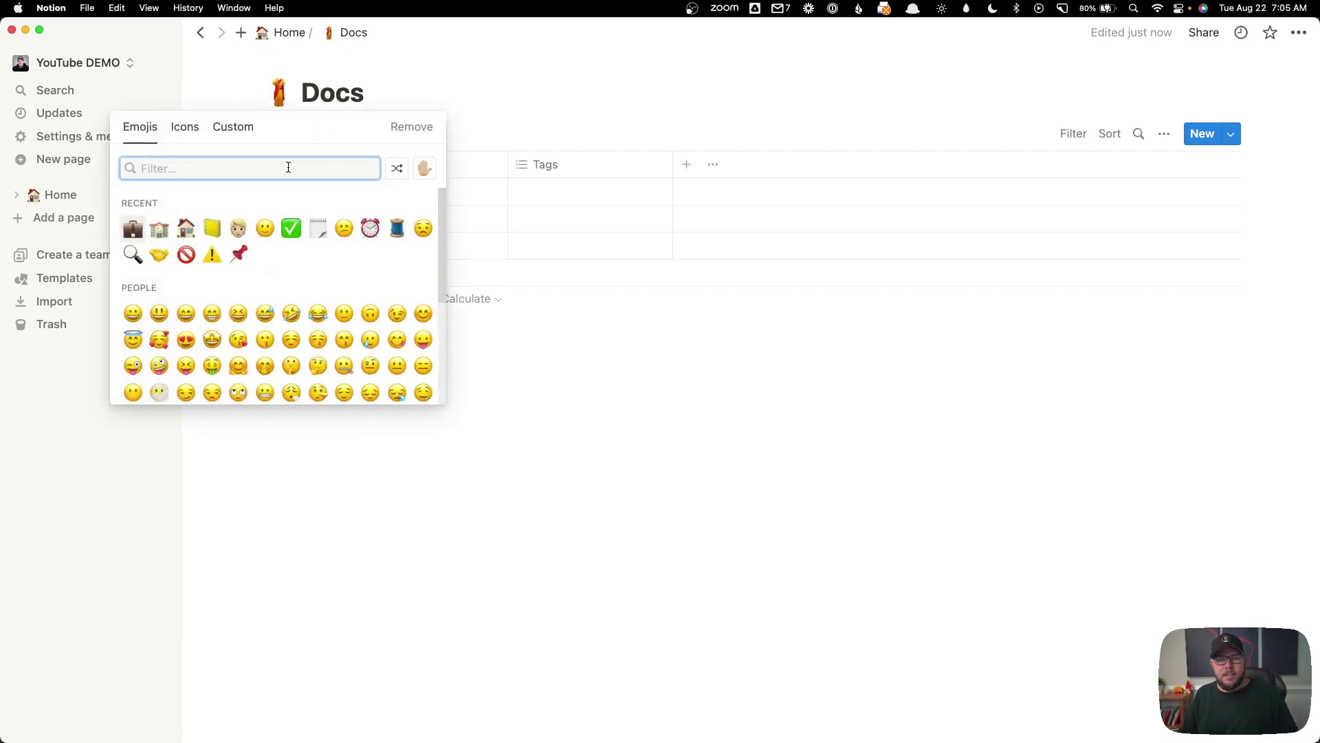
{"action": "left_click", "coordinate": [317, 229]}
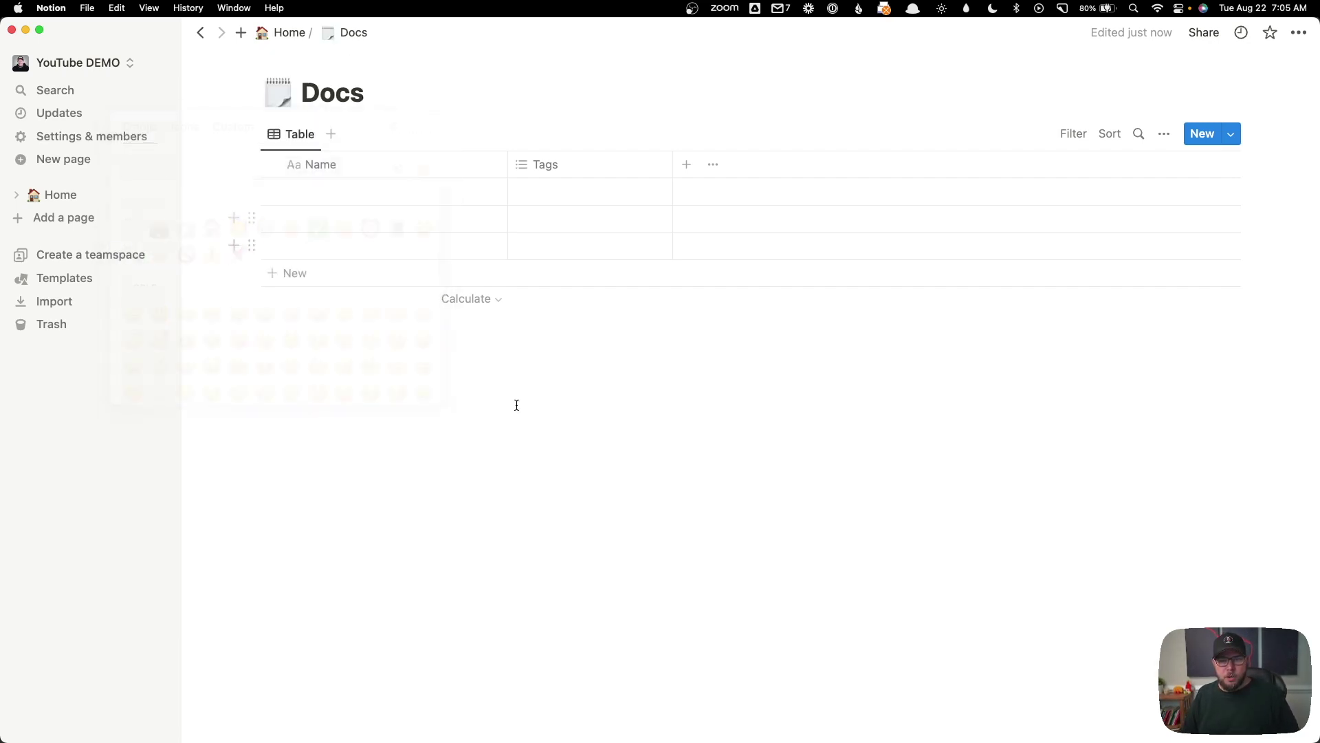
{"action": "left_click", "coordinate": [288, 32]}
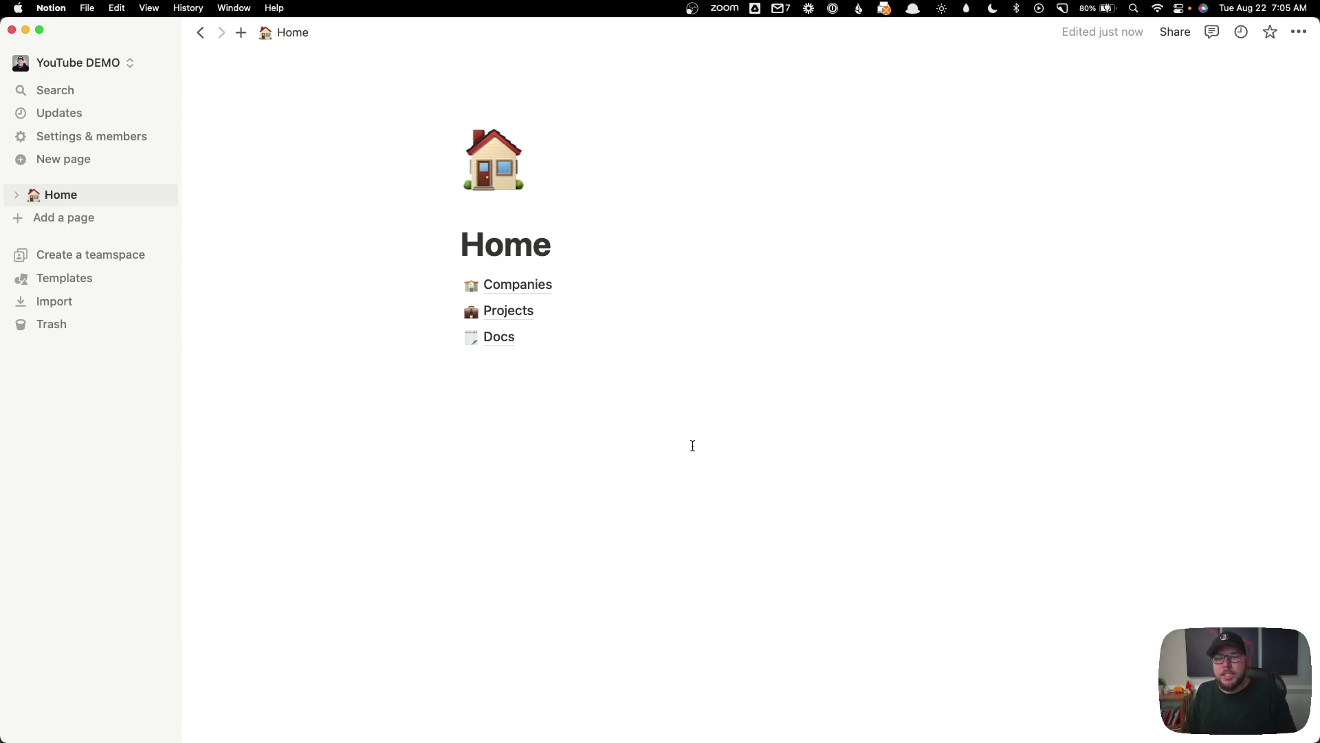
- Open the Companies database and delete its Tags property
{"action": "left_click", "coordinate": [528, 286]}
{"action": "left_click", "coordinate": [608, 178]}
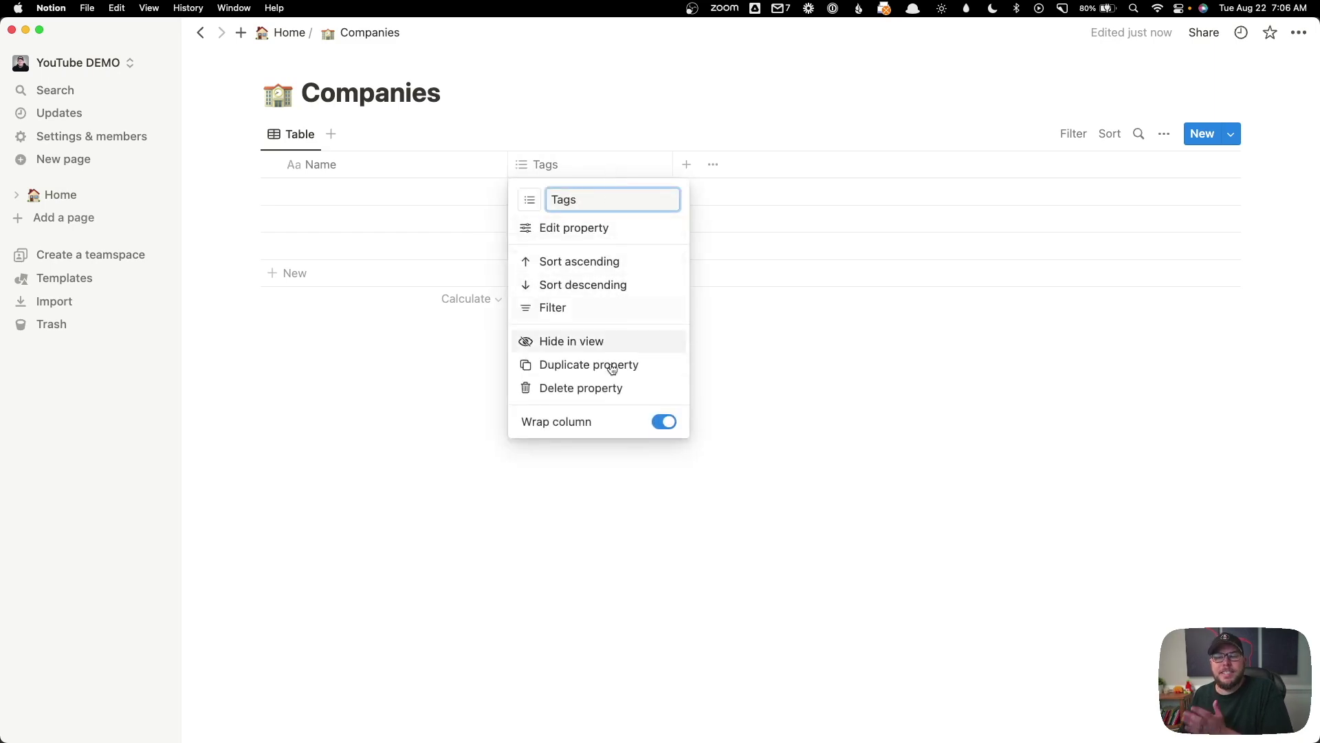
{"action": "left_click", "coordinate": [619, 399]}
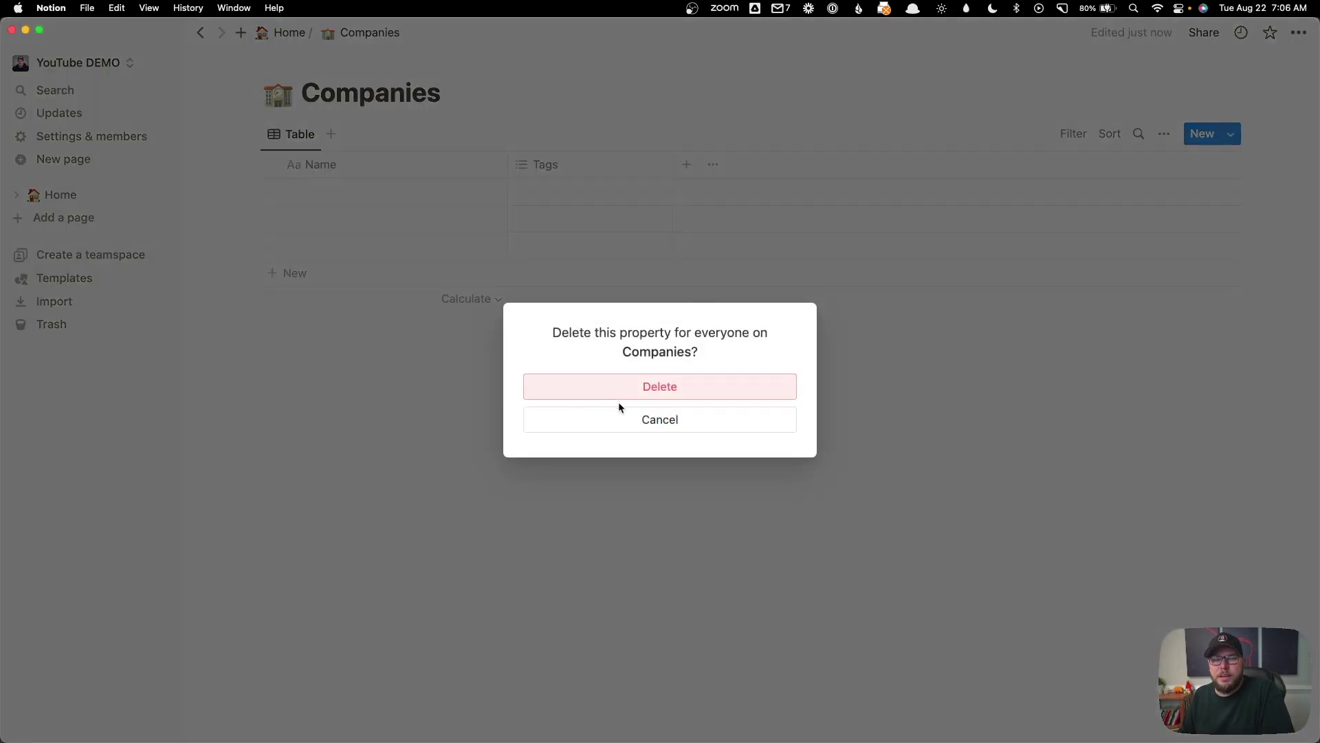
{"action": "left_click", "coordinate": [654, 390]}
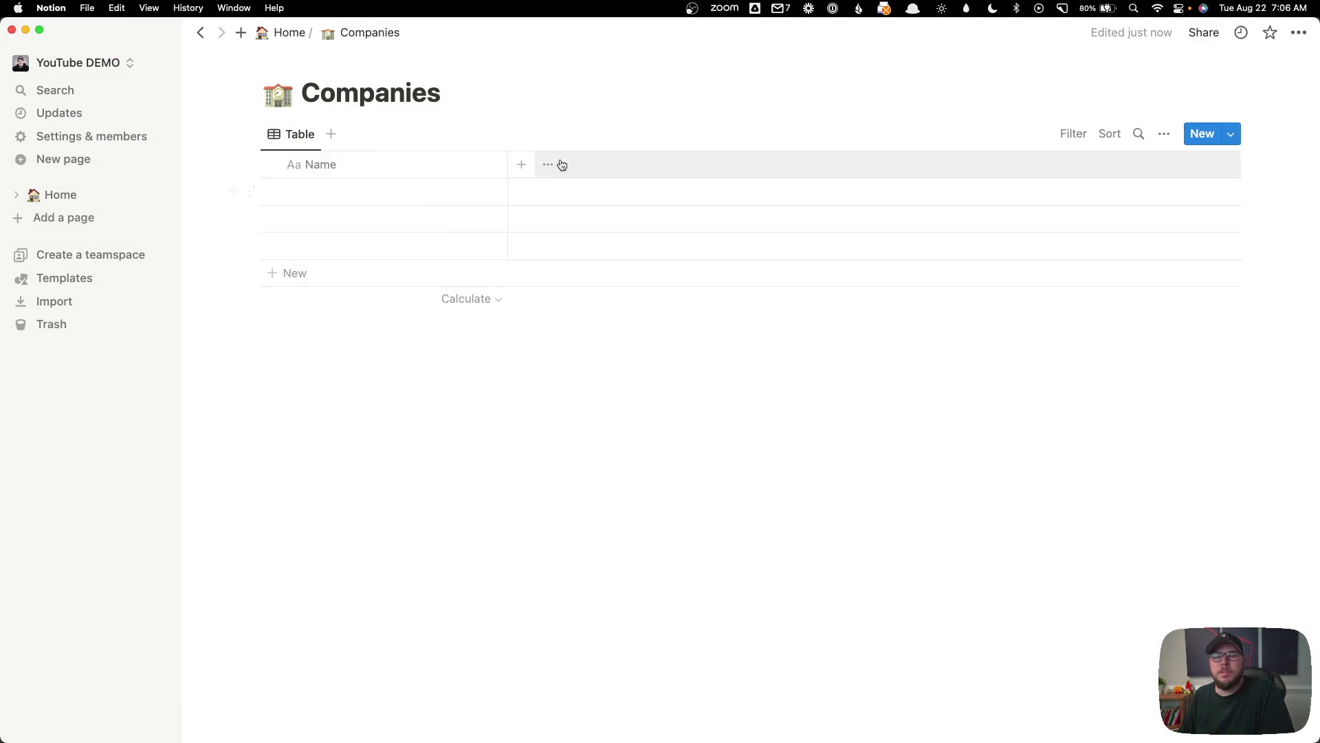
- Add a Select property named Internal/Client to the Companies database
{"action": "left_click", "coordinate": [521, 165]}
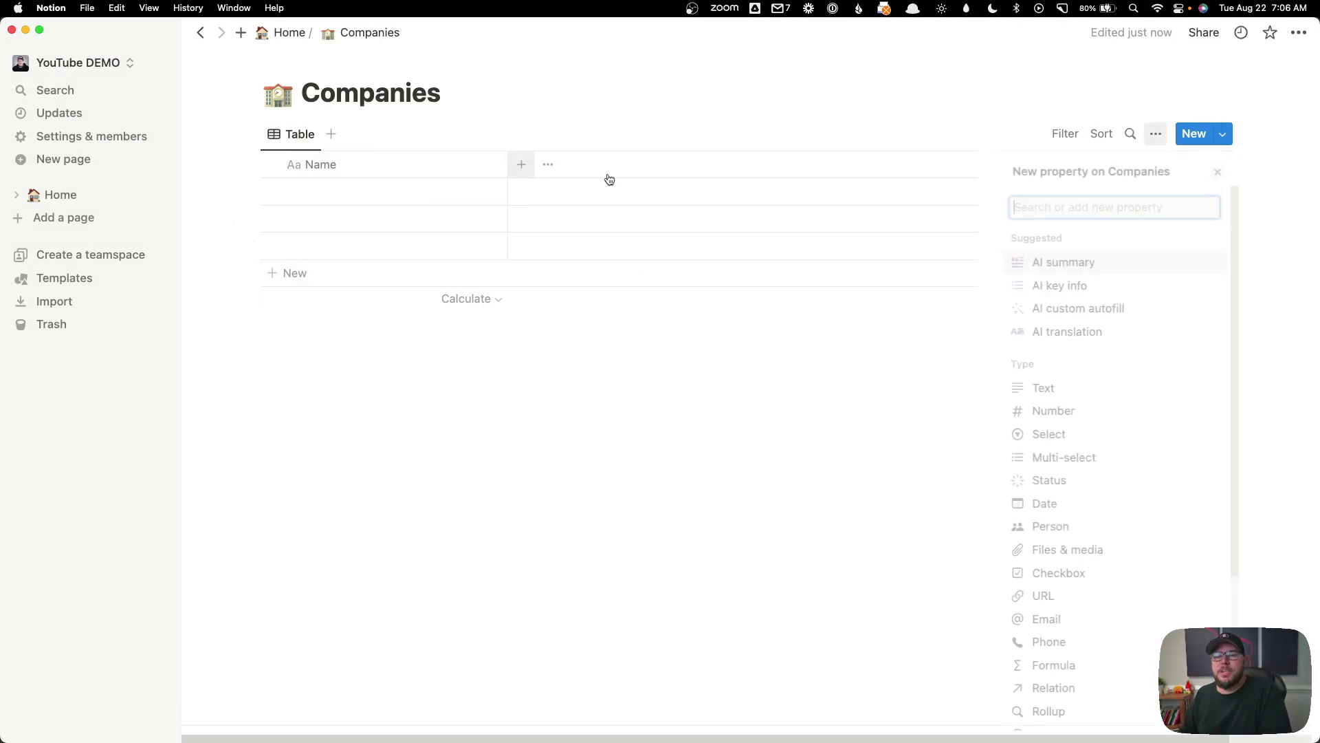
{"action": "type", "text": "sle"}
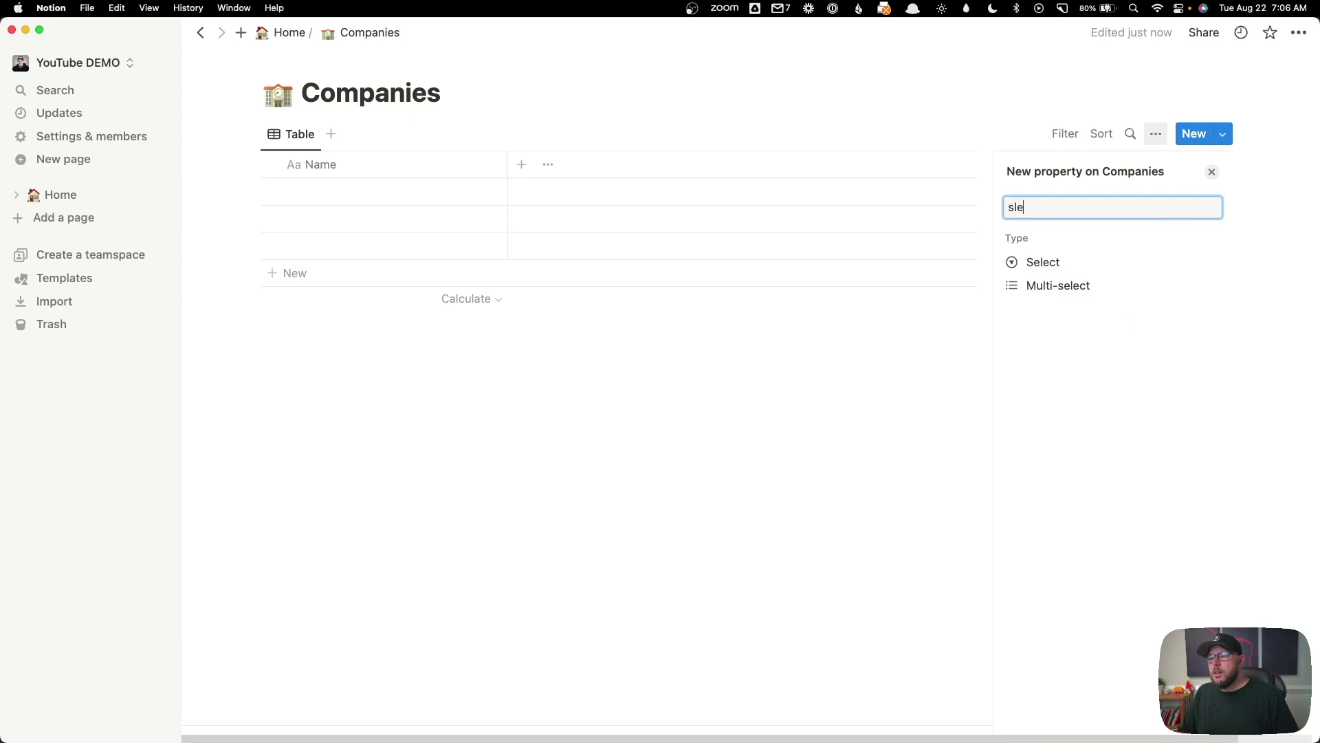
{"action": "left_click", "coordinate": [1100, 273]}
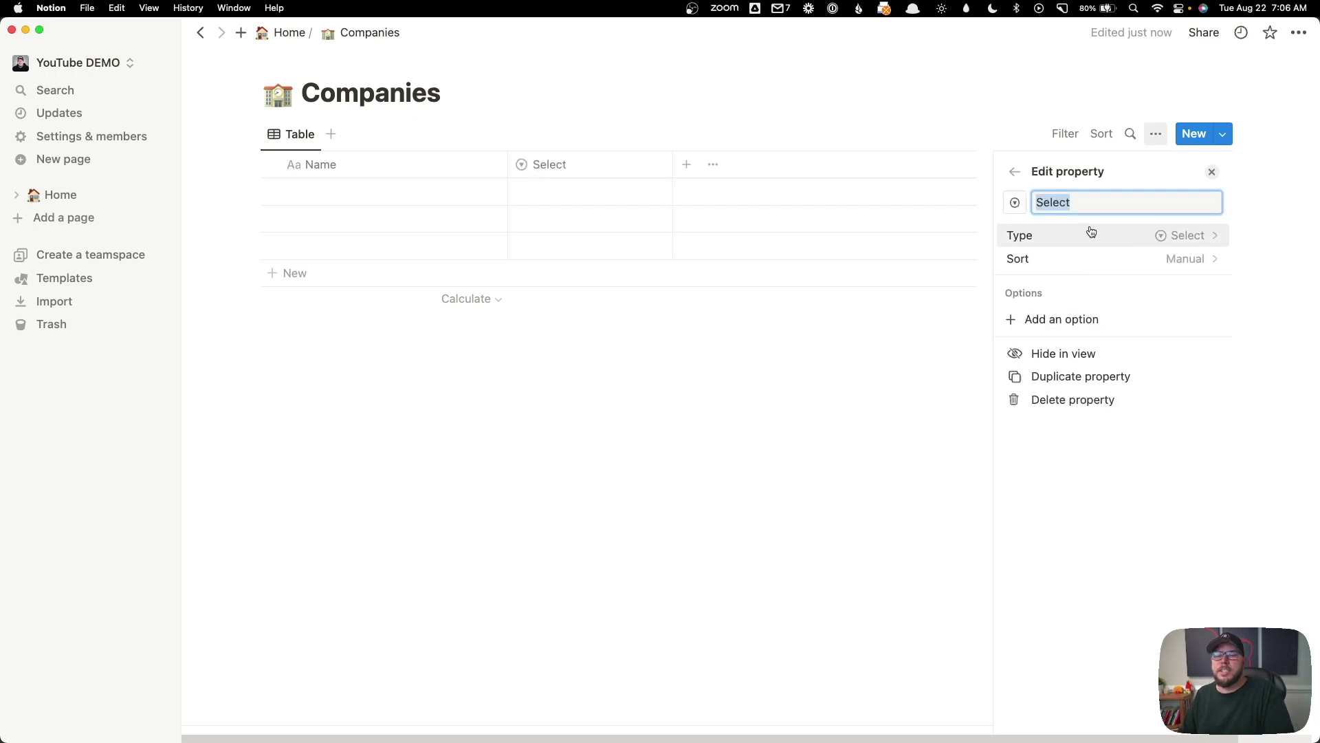
{"action": "type", "text": "Internal/Clien"}
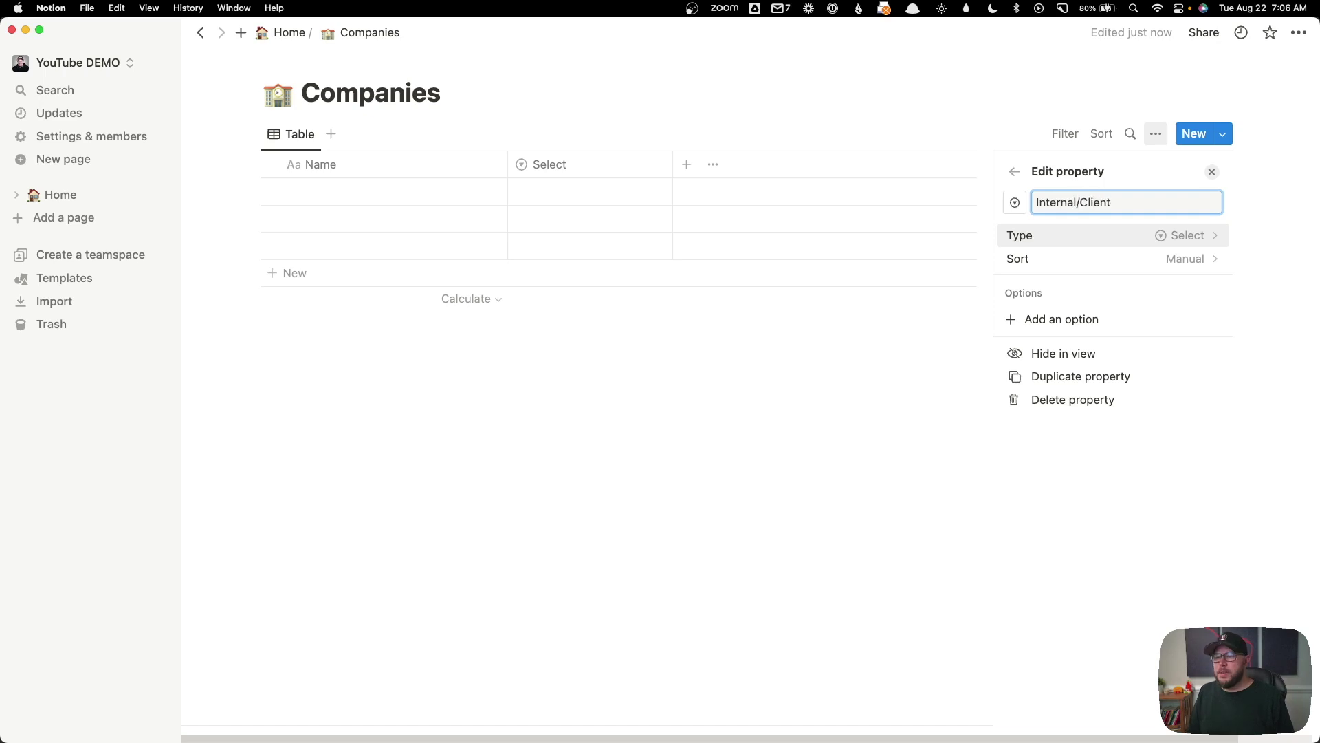
- Add the options Internal and Client to the Internal/Client property and view them in the first row's cell
{"action": "left_click", "coordinate": [1094, 318]}
{"action": "type", "text": "Inte"}
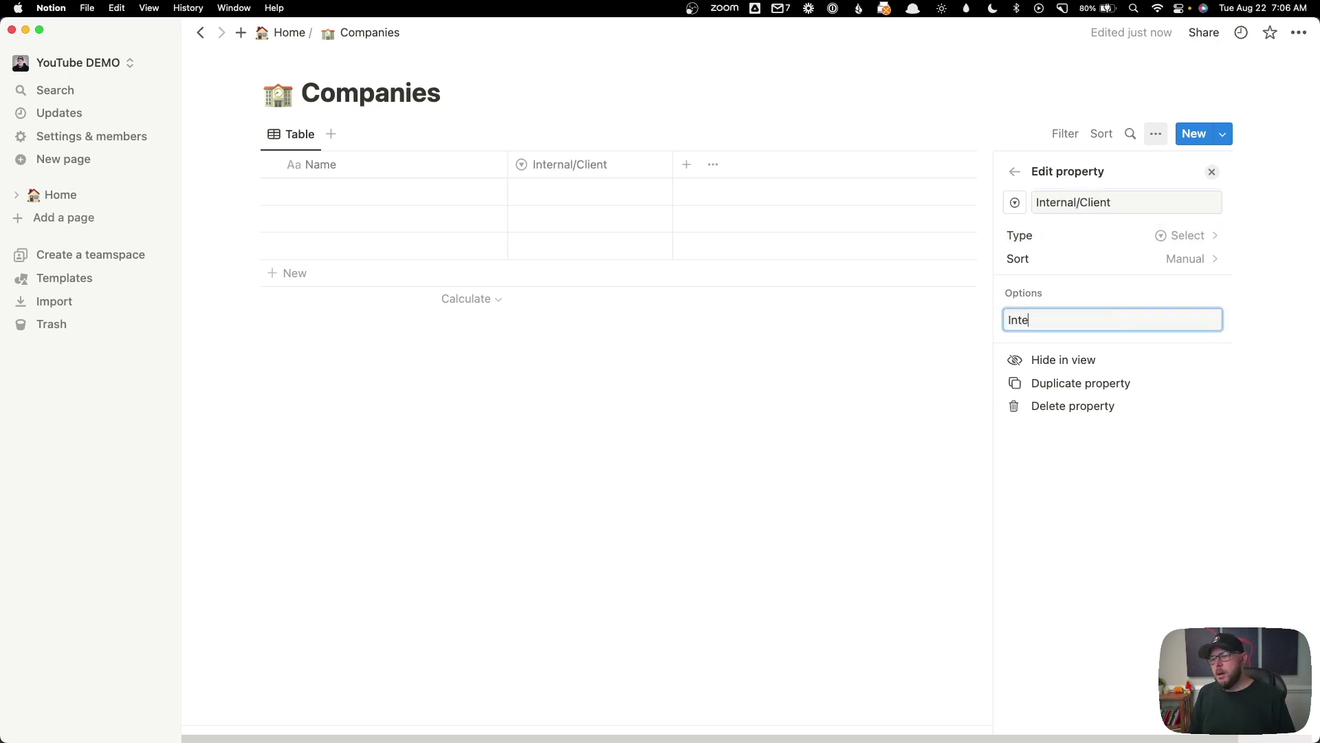
{"action": "type", "text": "rnal"}
{"action": "key", "text": "Return"}
{"action": "type", "text": "Client"}
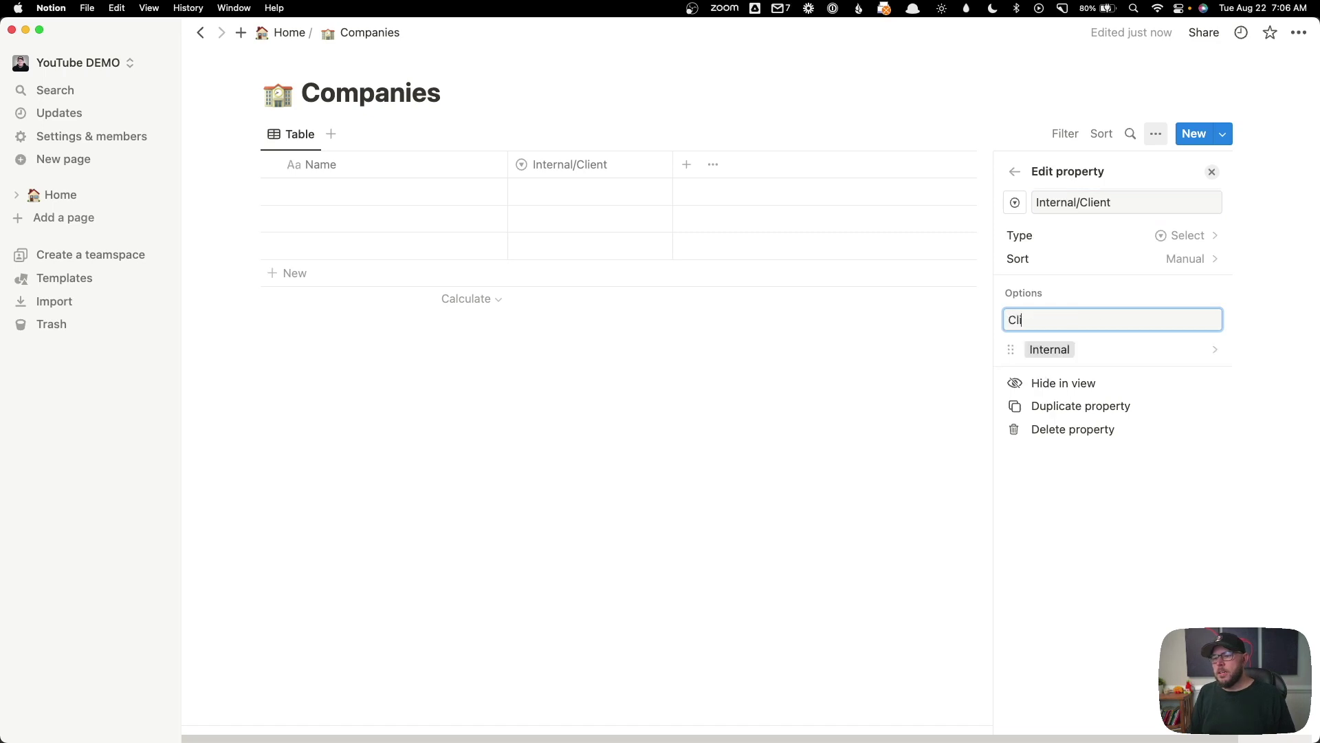
{"action": "key", "text": "Return"}
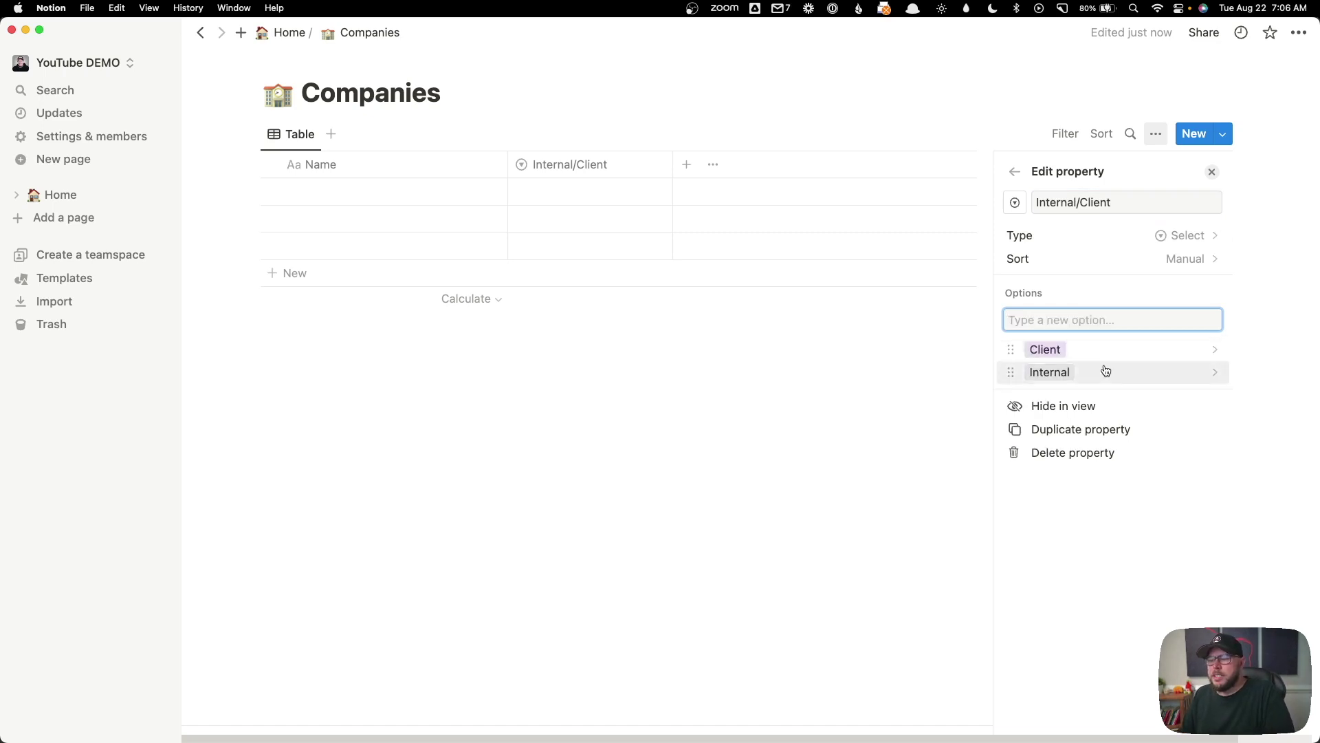
{"action": "left_click", "coordinate": [784, 413]}
{"action": "left_click", "coordinate": [594, 195]}
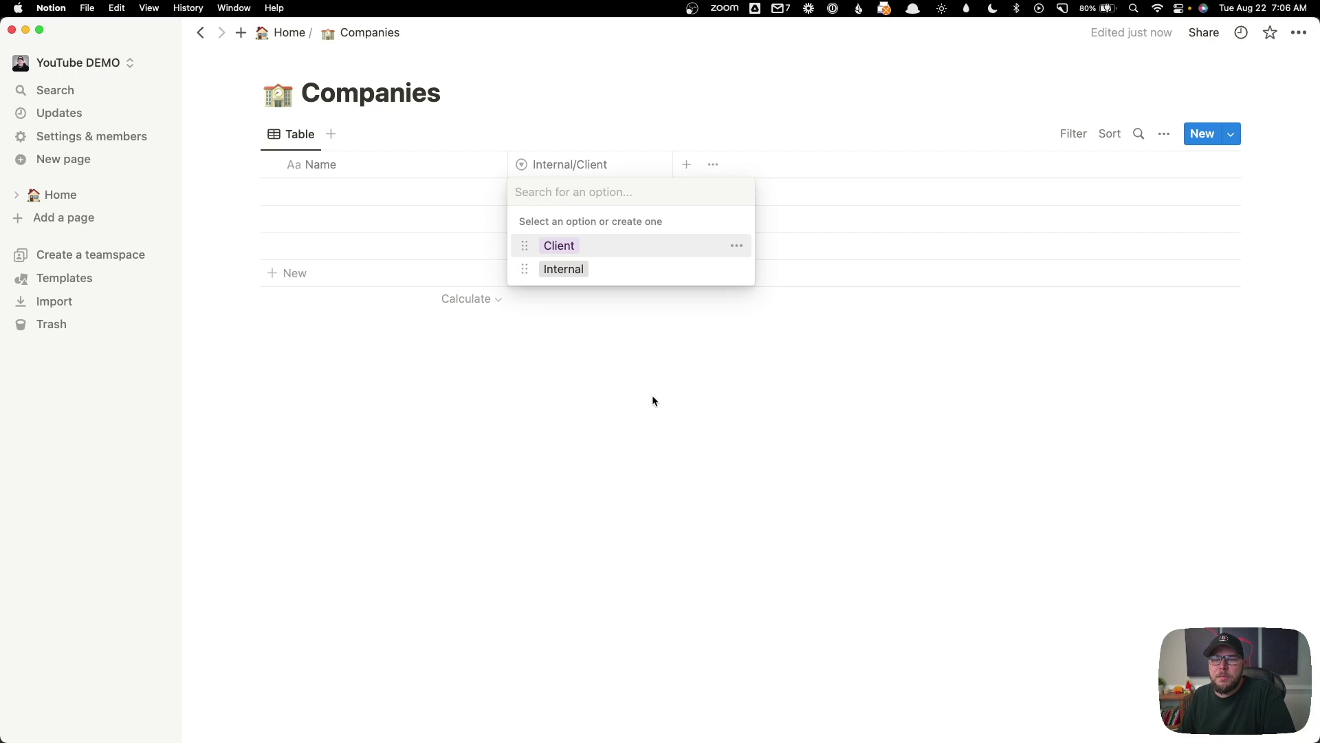
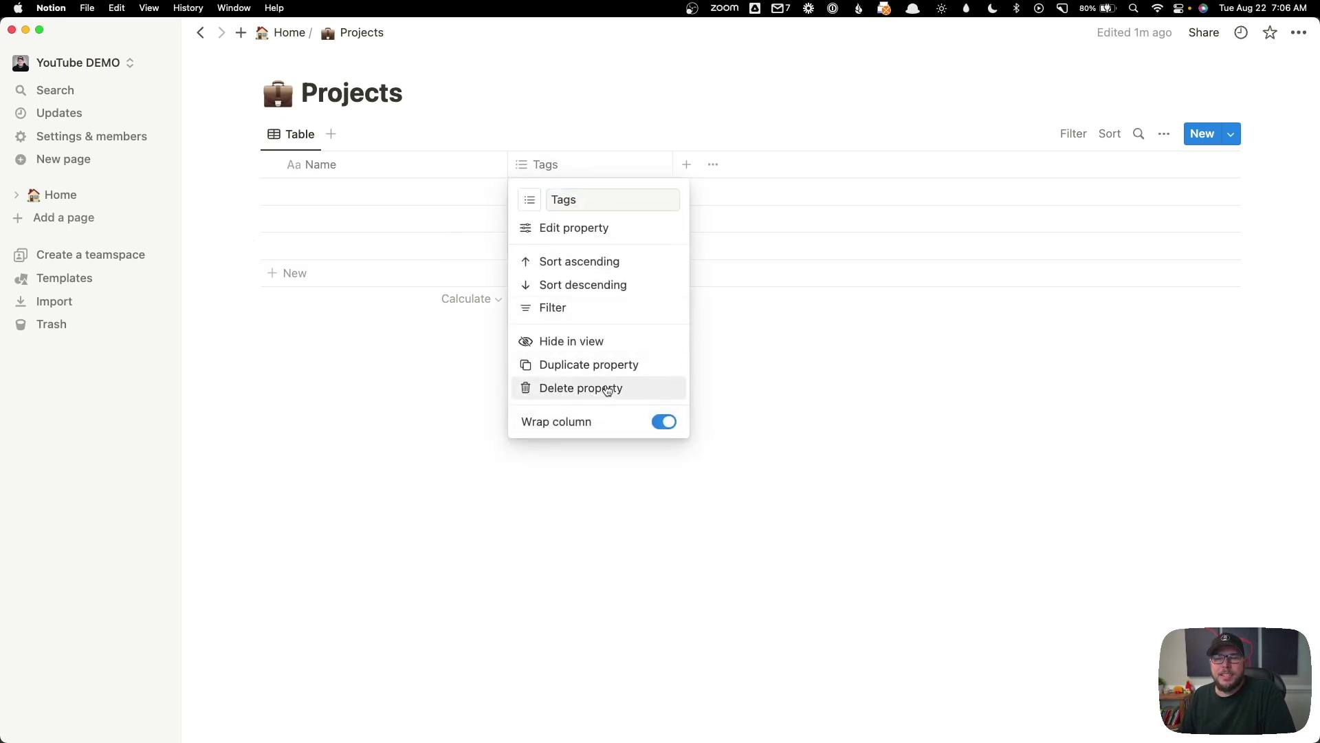
- In the Projects database, delete the Tags property and add a relation to Companies limited to 1 page and shown on Companies
{"action": "left_click", "coordinate": [607, 389]}
{"action": "left_click", "coordinate": [643, 390]}
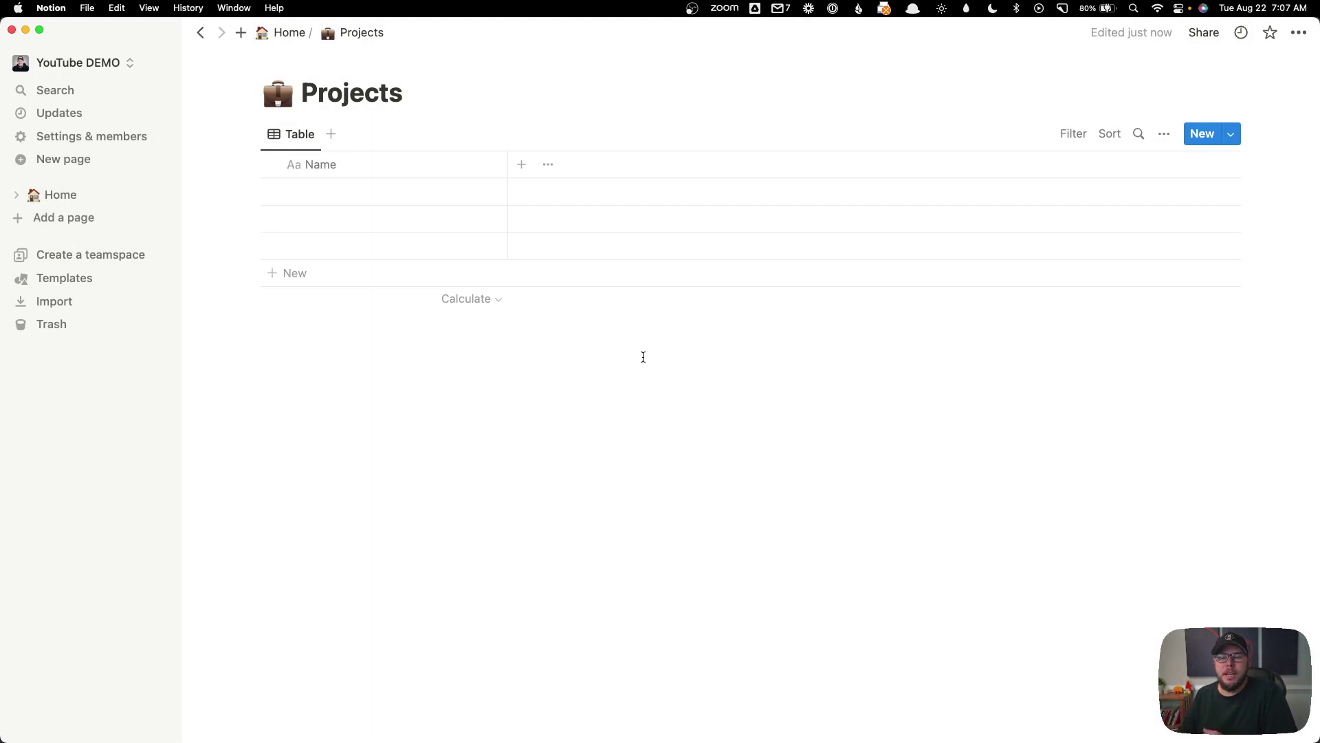
{"action": "left_click", "coordinate": [522, 165]}
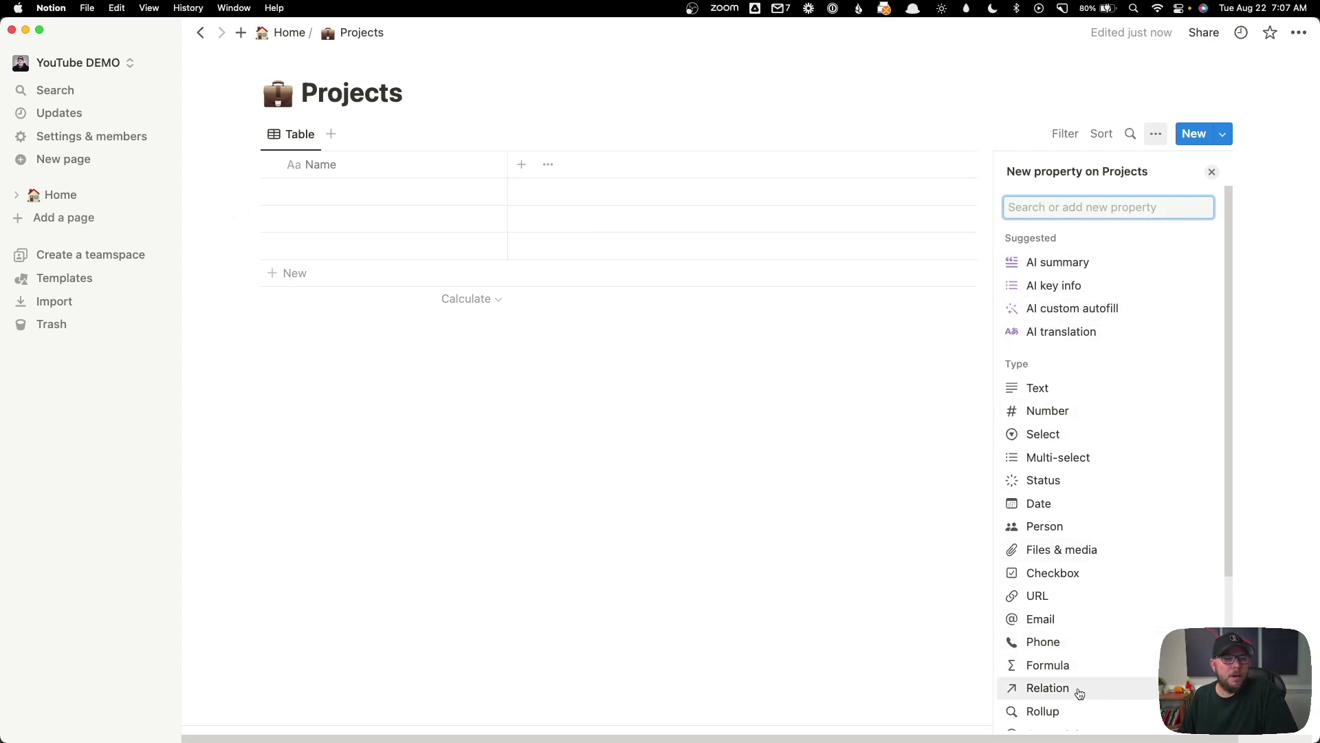
{"action": "left_click", "coordinate": [1080, 691]}
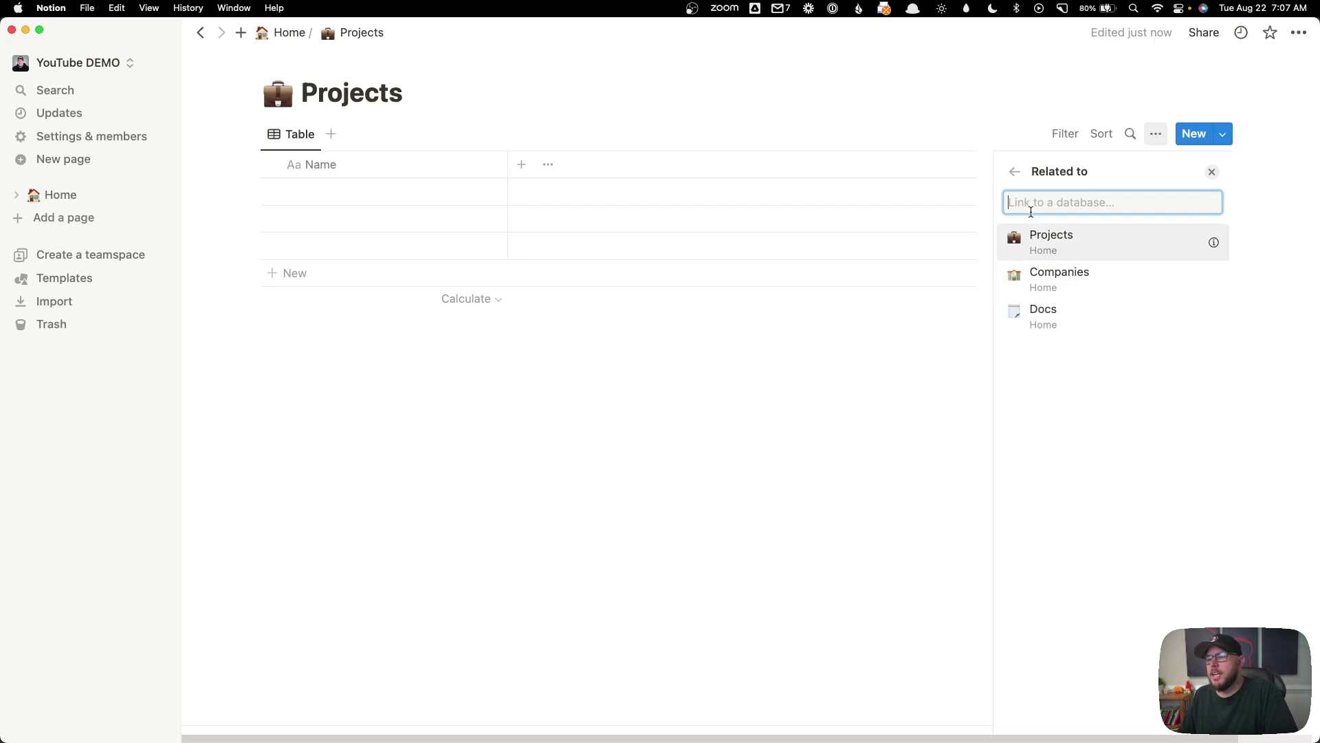
{"action": "left_click", "coordinate": [1056, 280]}
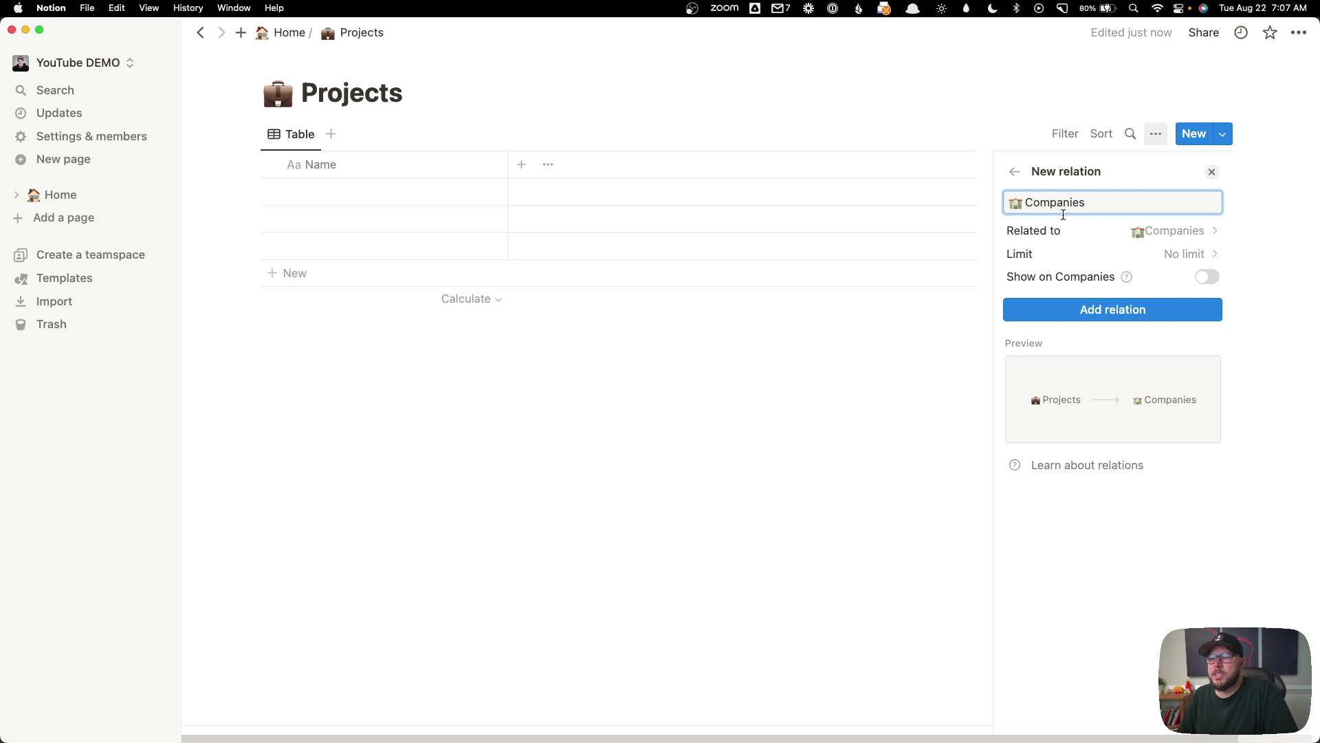
{"action": "left_click", "coordinate": [1061, 254]}
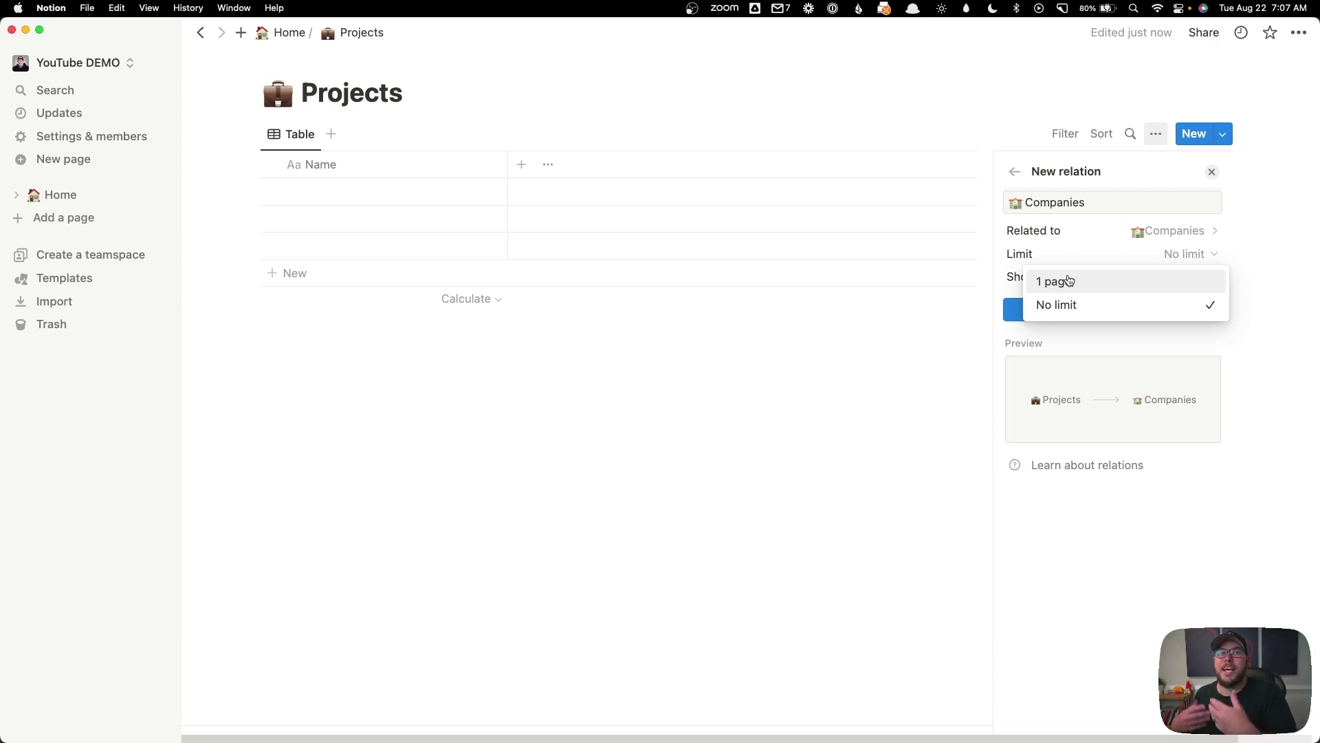
{"action": "left_click", "coordinate": [1069, 281]}
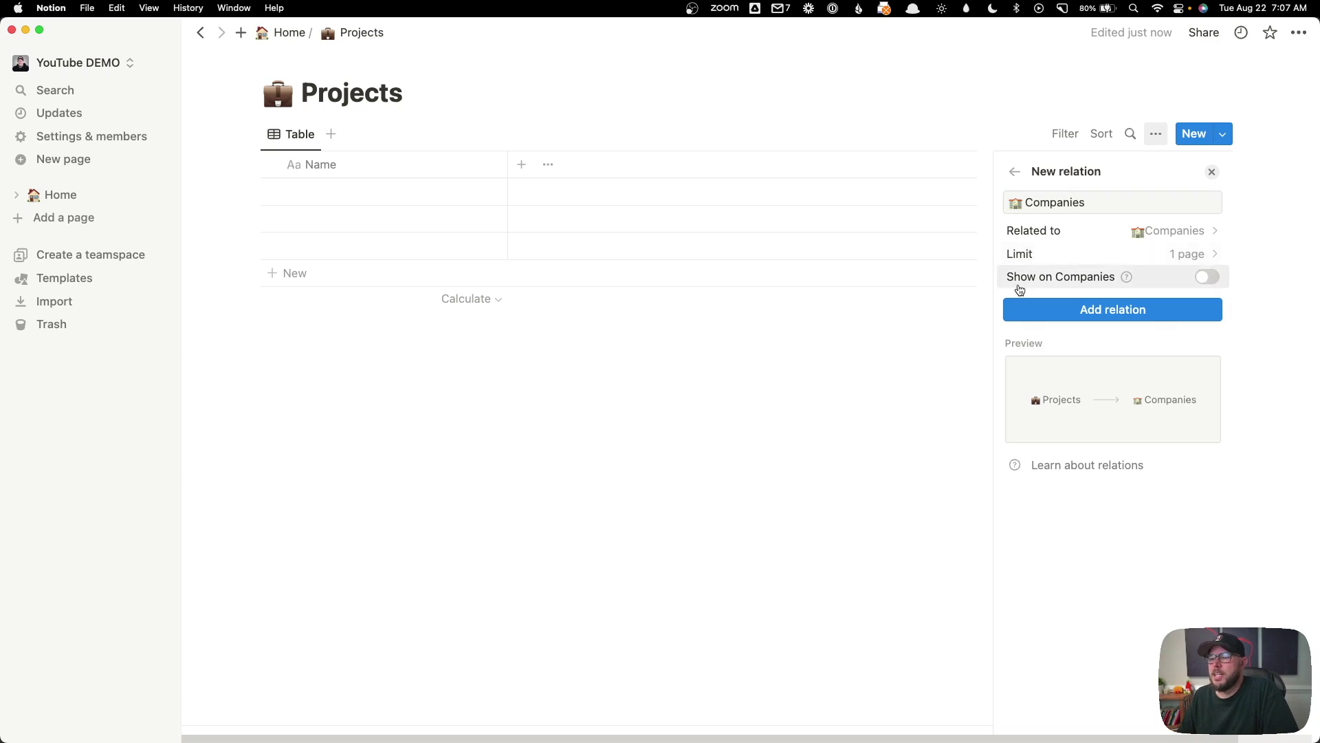
{"action": "left_click", "coordinate": [1208, 281]}
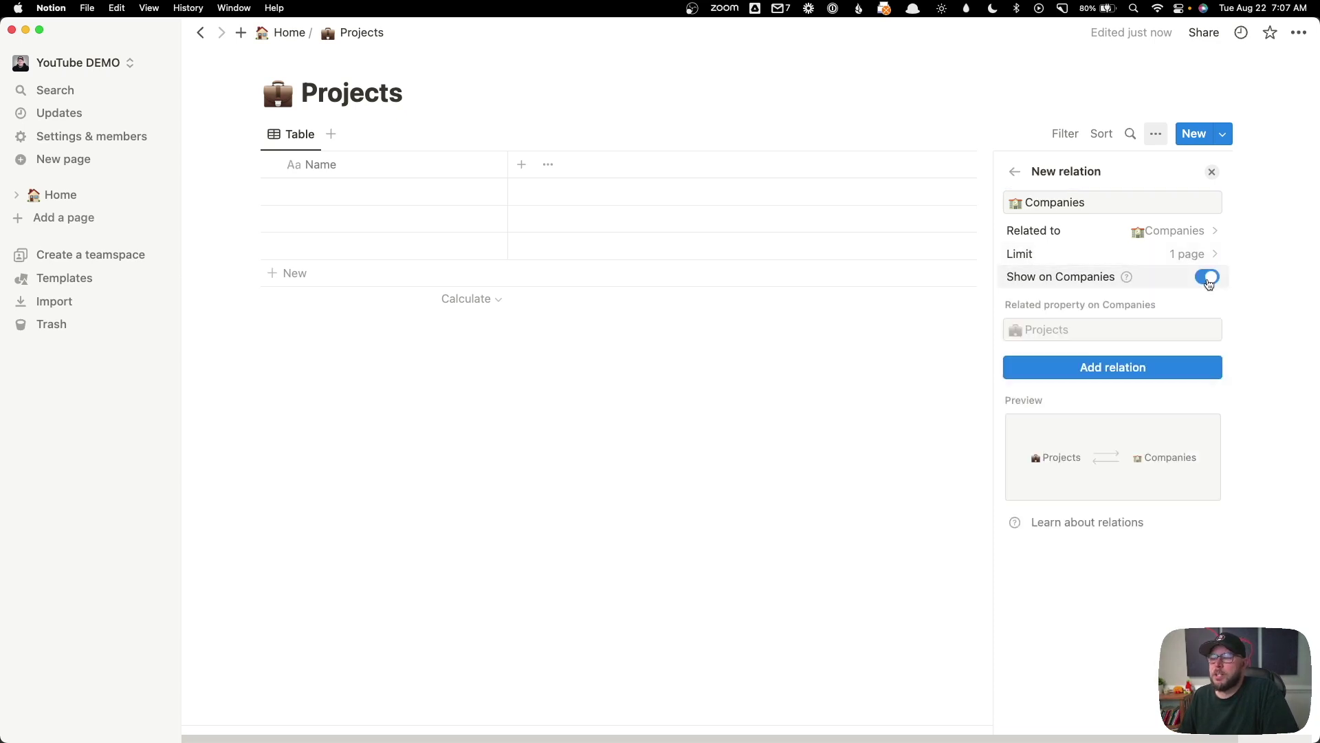
{"action": "left_click", "coordinate": [1152, 369]}
{"action": "left_click", "coordinate": [666, 387]}
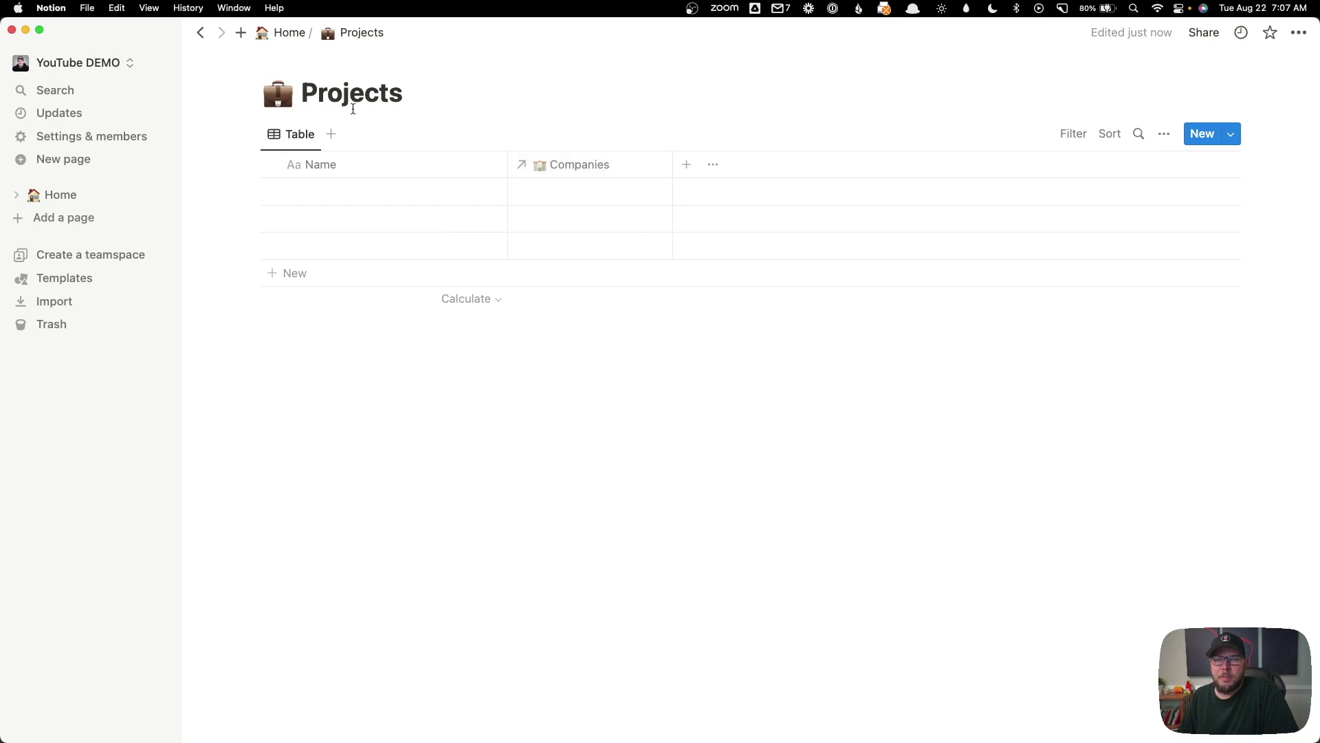
- Open the Companies database from Home and review the settings of its Projects relation property
{"action": "left_click", "coordinate": [277, 41]}
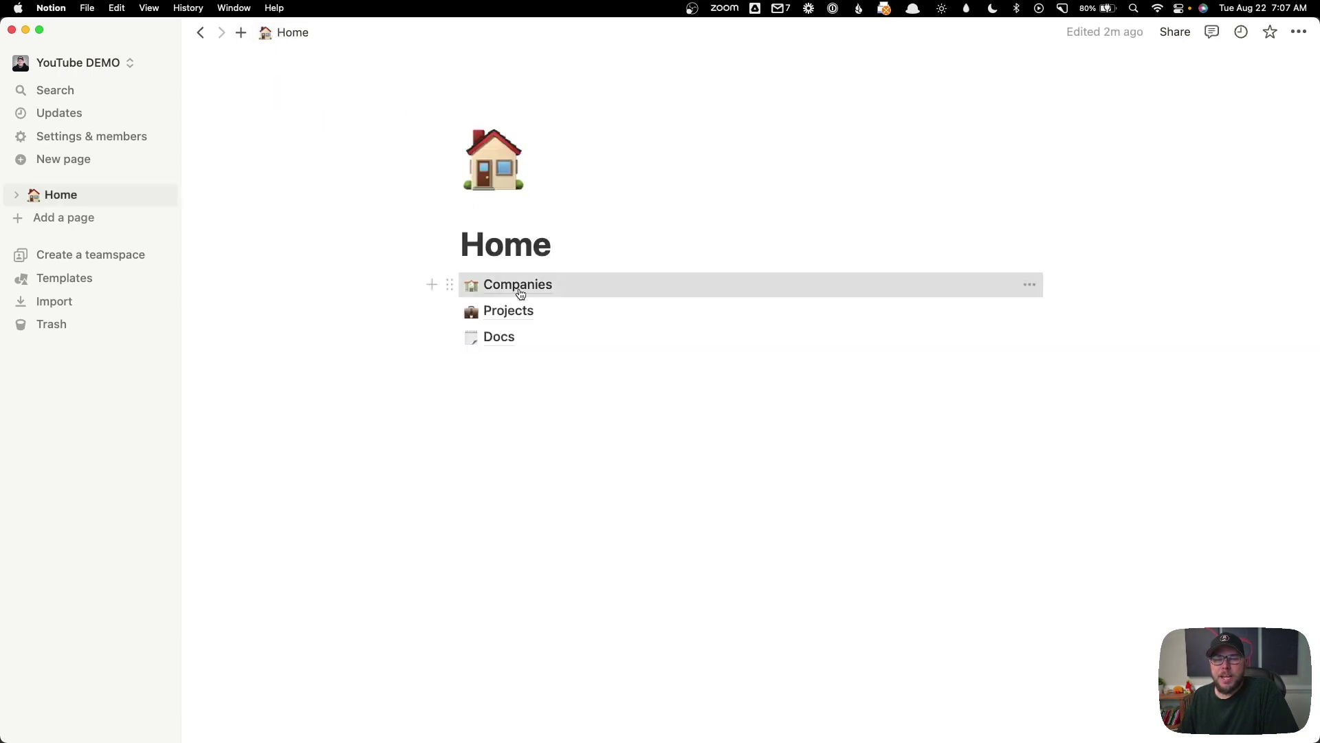
{"action": "left_click", "coordinate": [517, 285]}
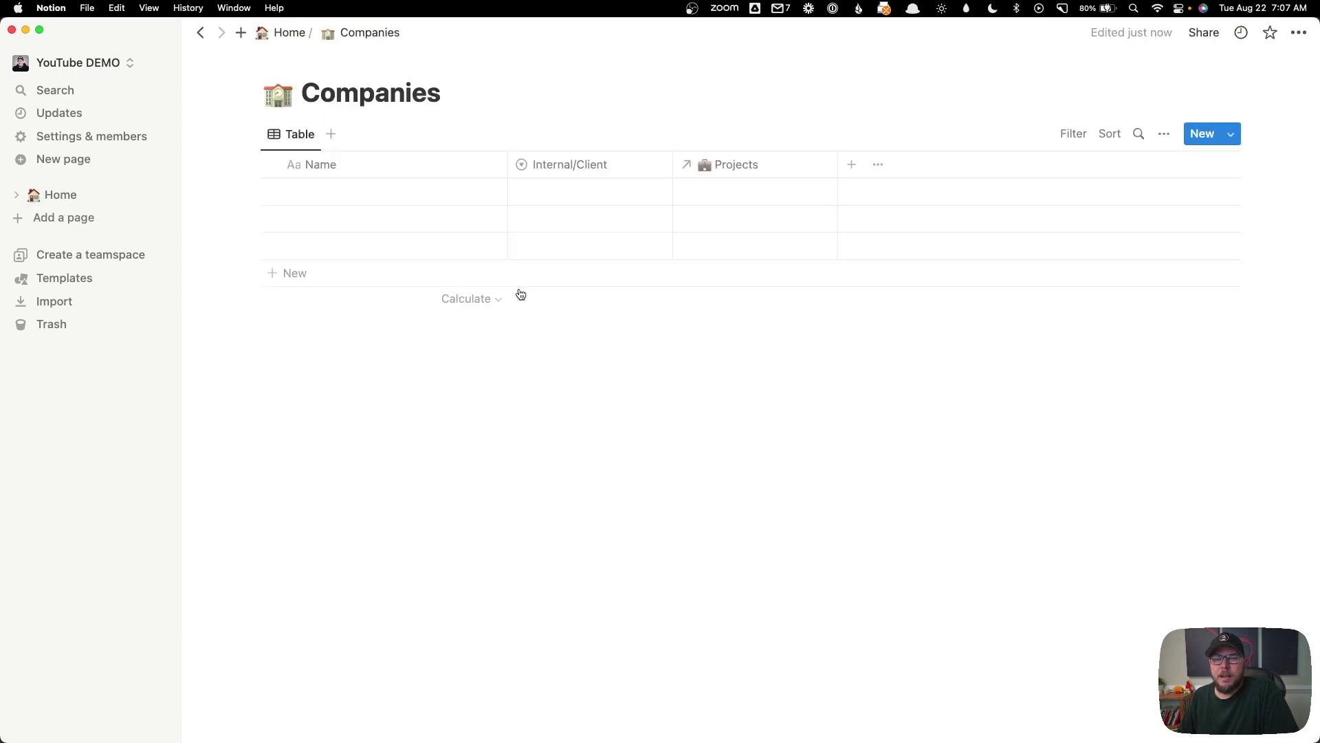
{"action": "left_click", "coordinate": [737, 171]}
{"action": "left_click", "coordinate": [746, 231]}
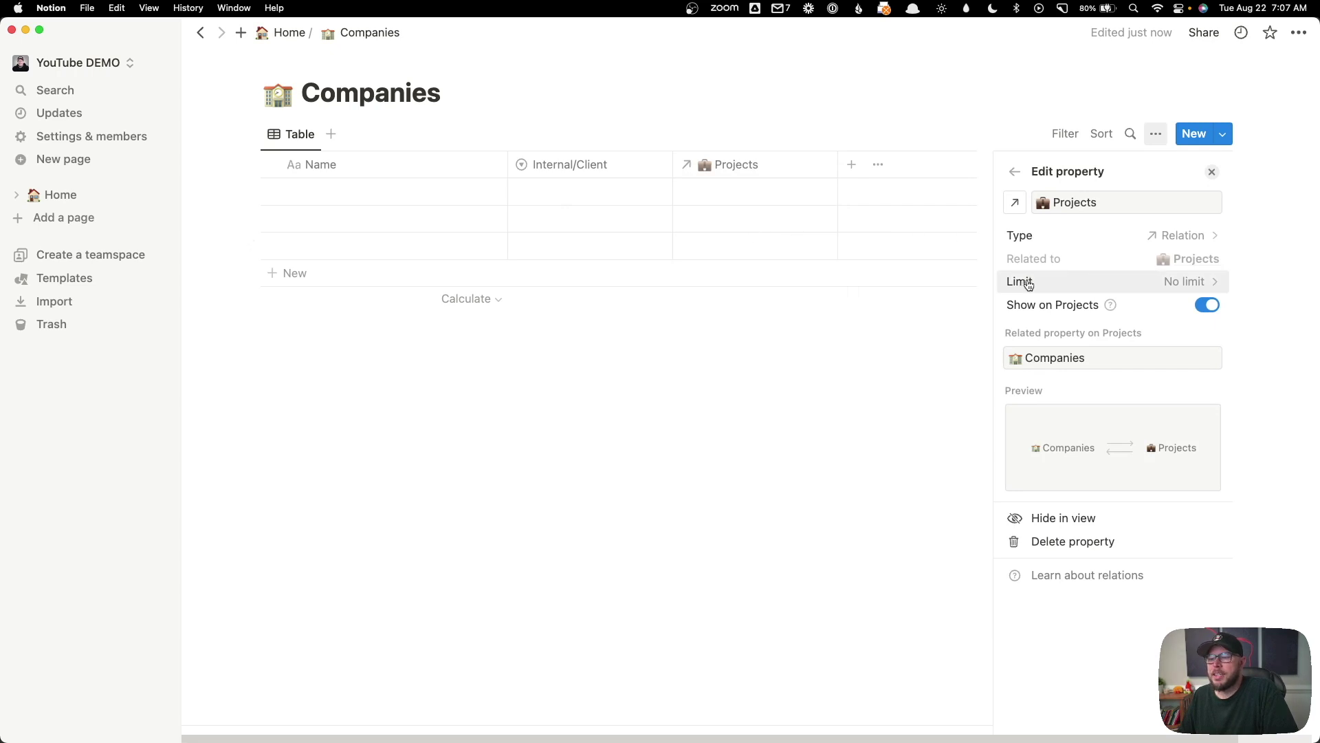
{"action": "left_click", "coordinate": [905, 358]}
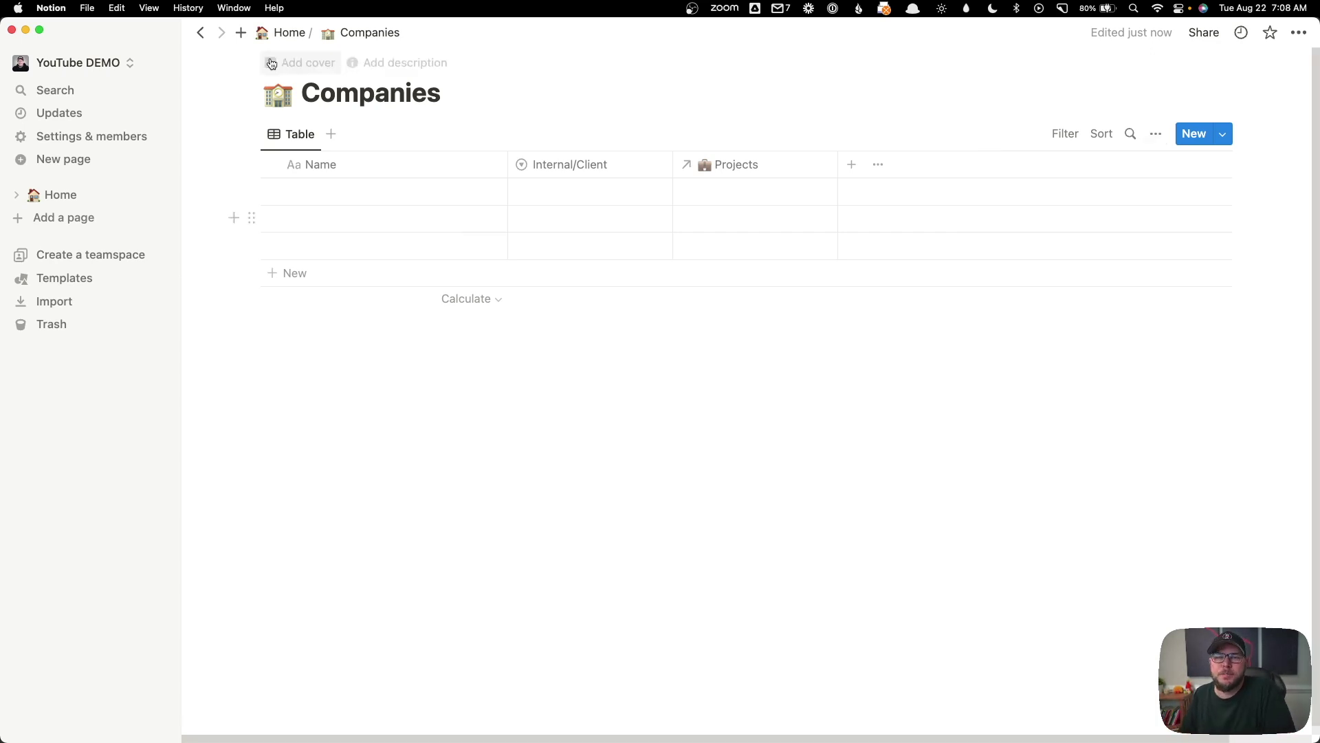
- Open the Docs database from the Home page and delete its Tags property
{"action": "left_click", "coordinate": [283, 32]}
{"action": "left_click", "coordinate": [484, 346]}
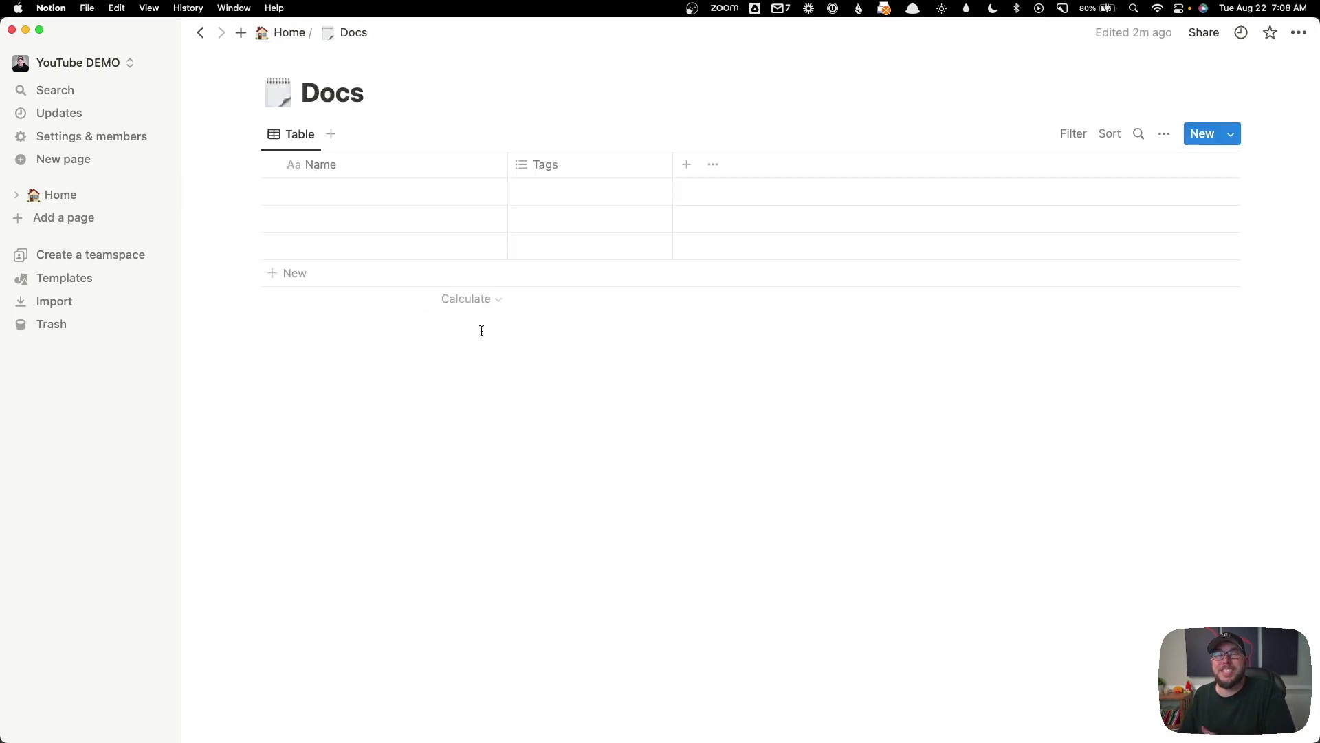
{"action": "left_click", "coordinate": [577, 163]}
{"action": "left_click", "coordinate": [625, 388]}
{"action": "left_click", "coordinate": [643, 376]}
- Add a Multi-select property named Doc Type to the Docs database
{"action": "left_click", "coordinate": [521, 164]}
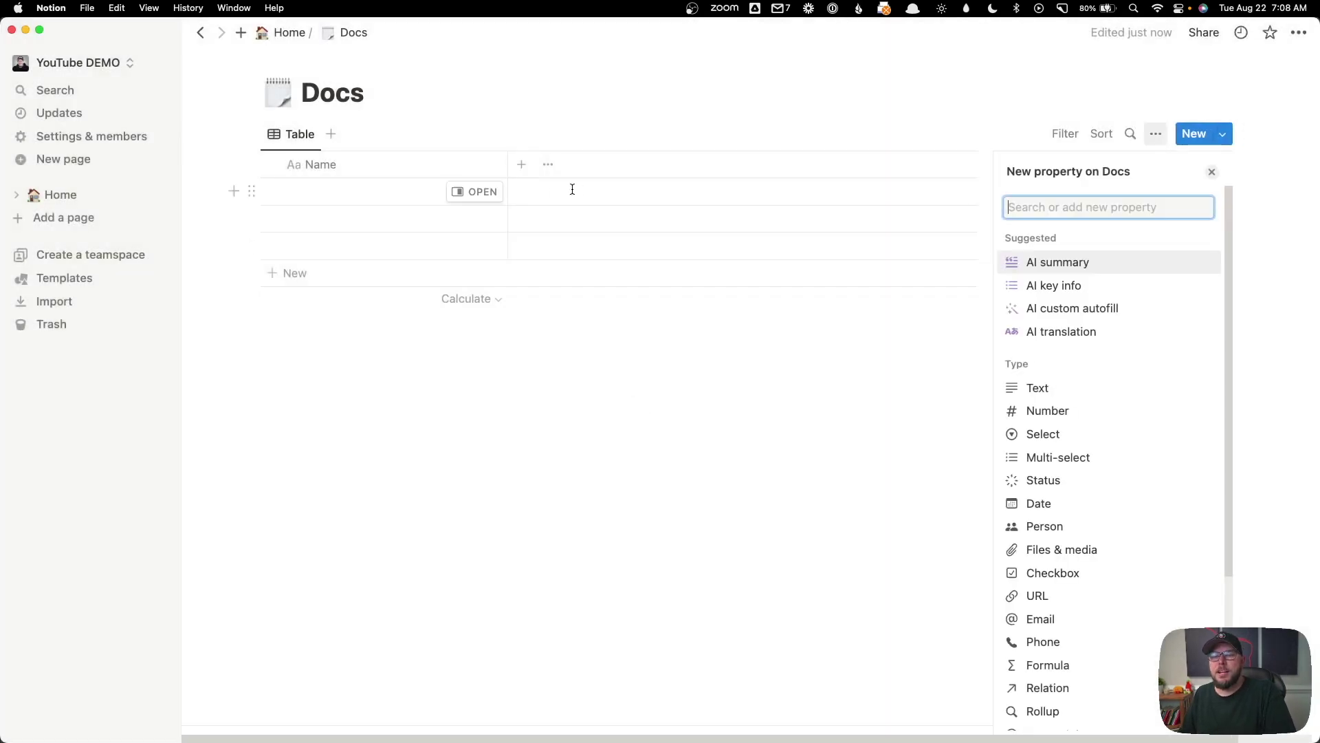
{"action": "left_click", "coordinate": [1101, 460]}
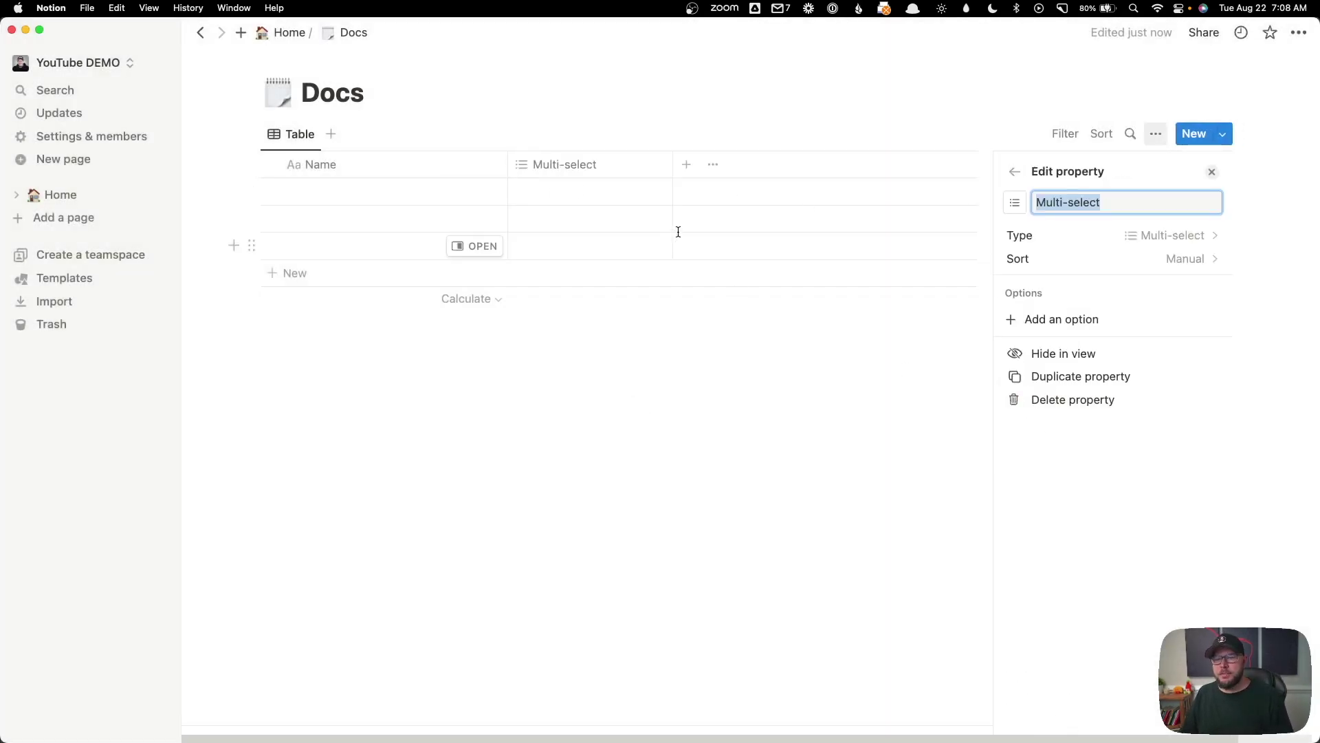
{"action": "type", "text": "Doc Type"}
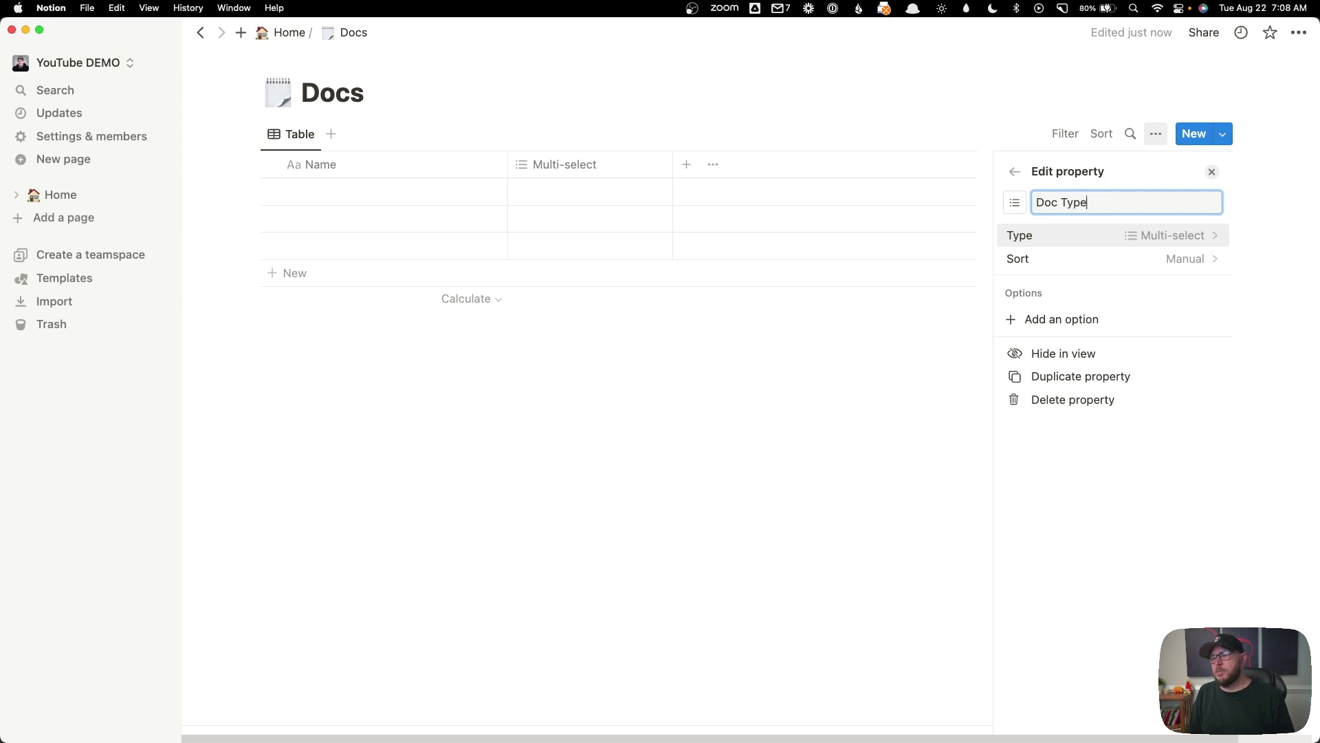
- Add the Doc Type options SOP, Website Content, Emails, Email Scripts, Blog Posts and Social Posts
{"action": "left_click", "coordinate": [1081, 318]}
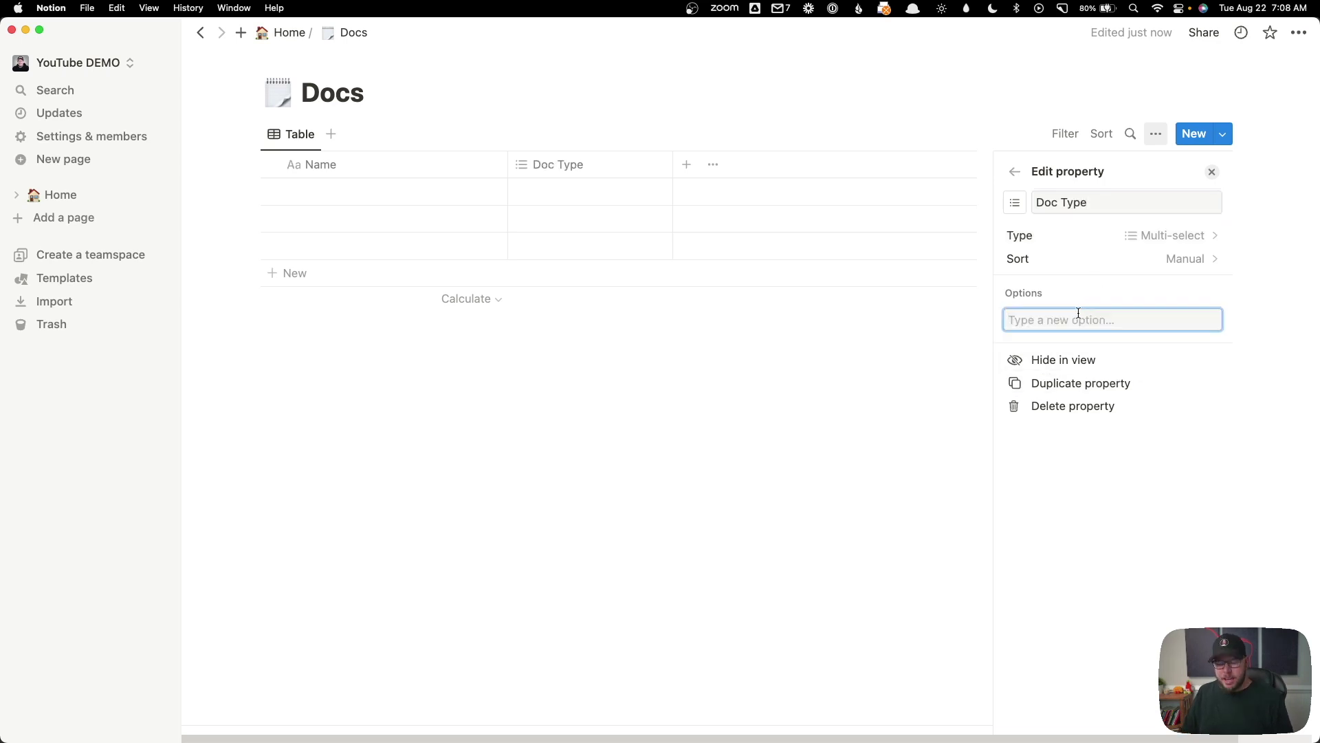
{"action": "type", "text": "SOP"}
{"action": "key", "text": "Return"}
{"action": "type", "text": "Website Content"}
{"action": "key", "text": "Return"}
{"action": "type", "text": "Emails"}
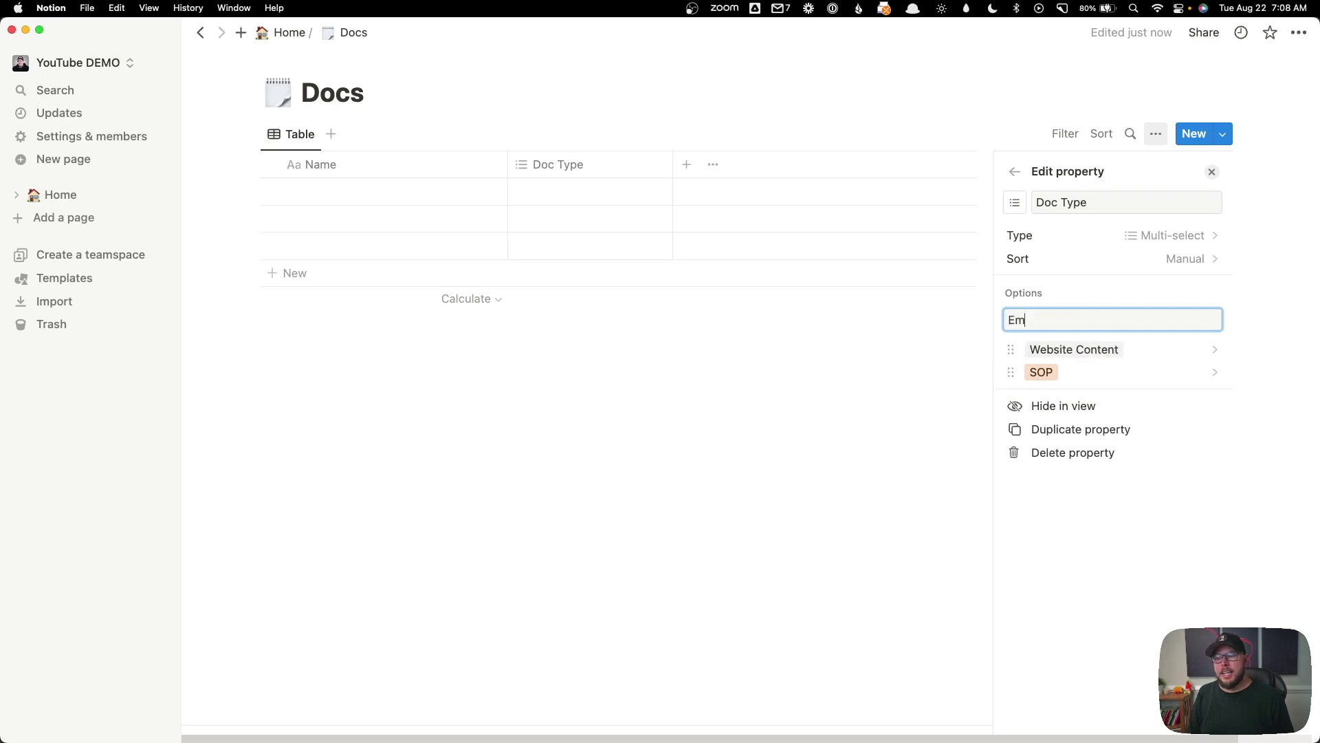
{"action": "key", "text": "Return"}
{"action": "type", "text": "Email Scripts"}
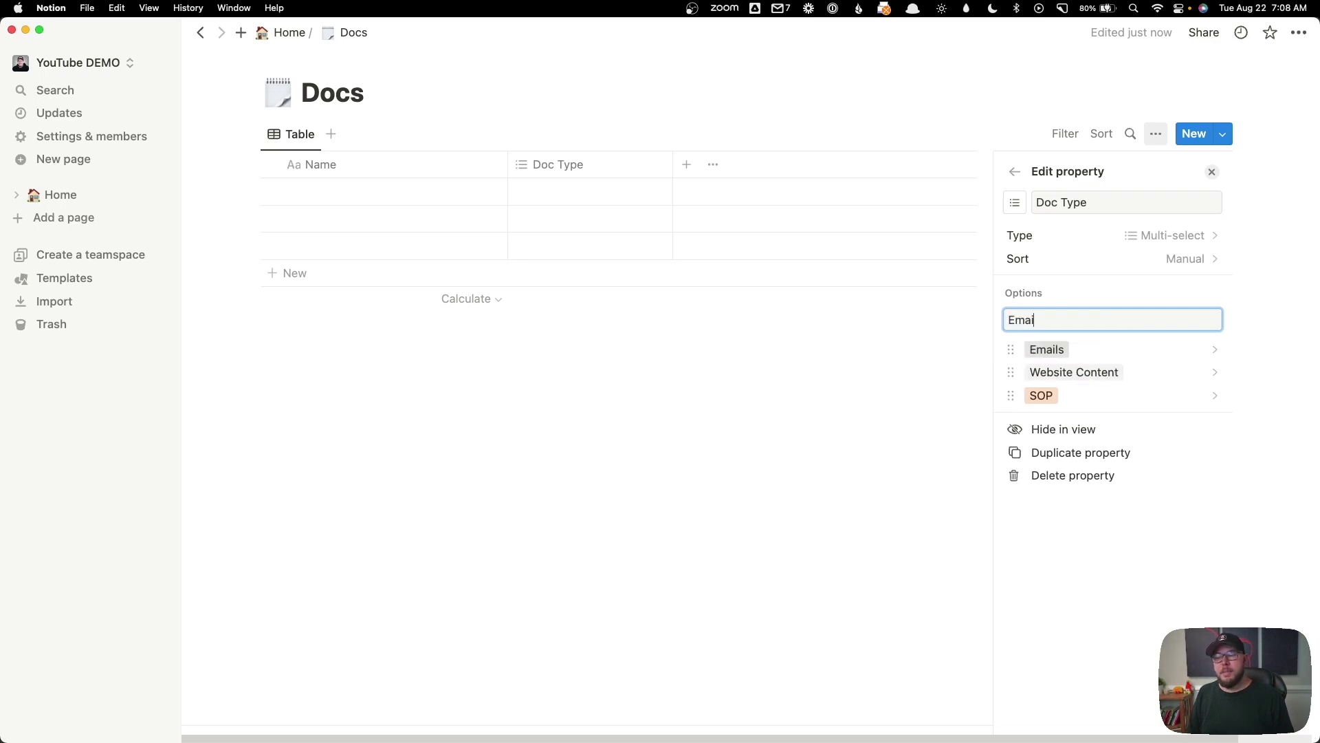
{"action": "key", "text": "Return"}
{"action": "type", "text": "Blog Posts"}
{"action": "key", "text": "Return"}
{"action": "type", "text": "Soc"}
{"action": "key", "text": "BackSpace"}
{"action": "key", "text": "BackSpace"}
{"action": "key", "text": "BackSpace"}
{"action": "type", "text": "Social"}
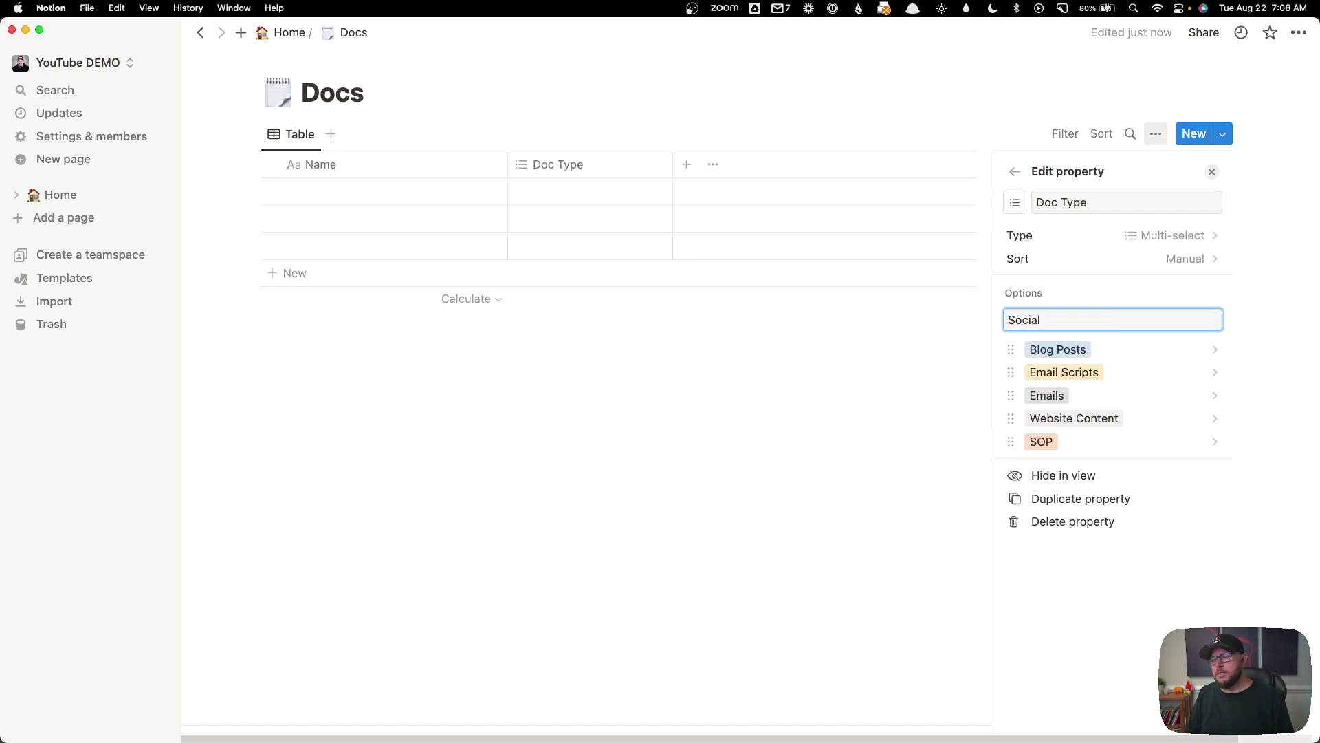
{"action": "type", "text": "m Posts"}
{"action": "key", "text": "Return"}
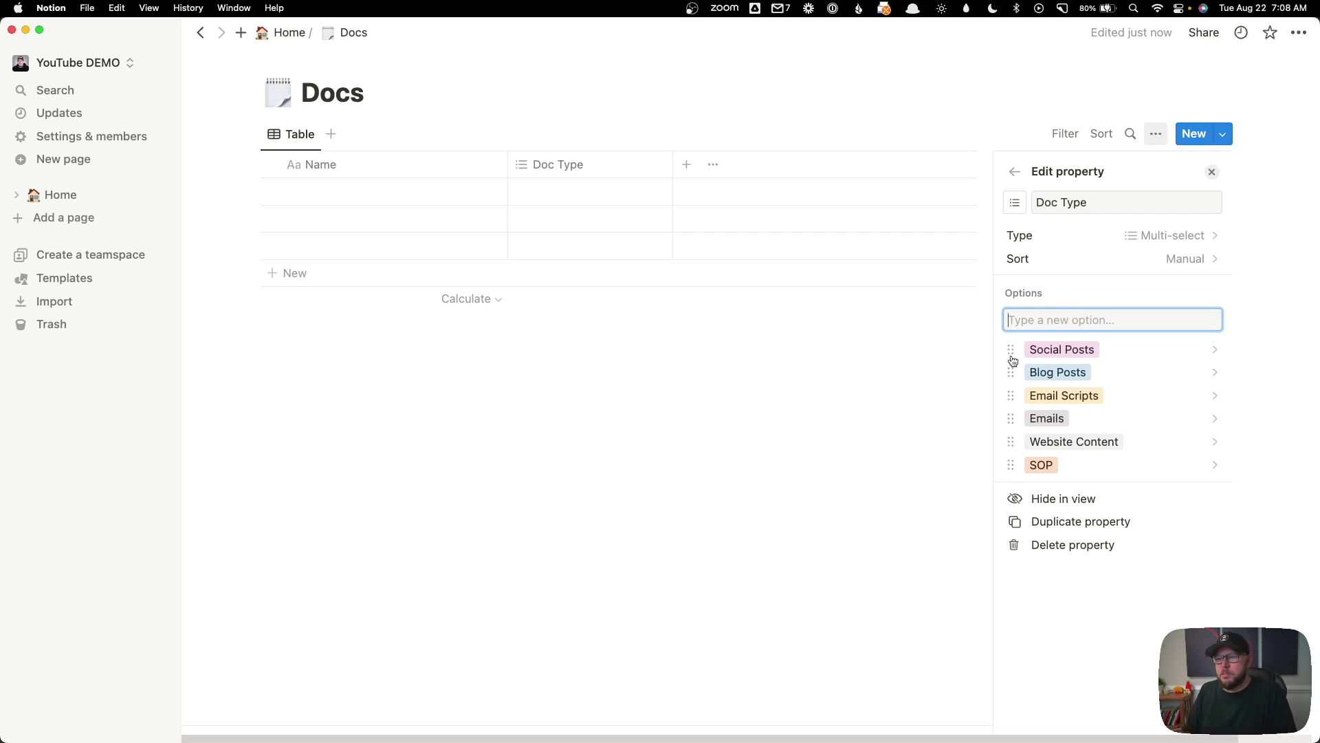
- Check the Doc Type options in the first row's cell and narrow the Doc Type column to fit its heading
{"action": "left_click", "coordinate": [773, 497]}
{"action": "left_click", "coordinate": [570, 192]}
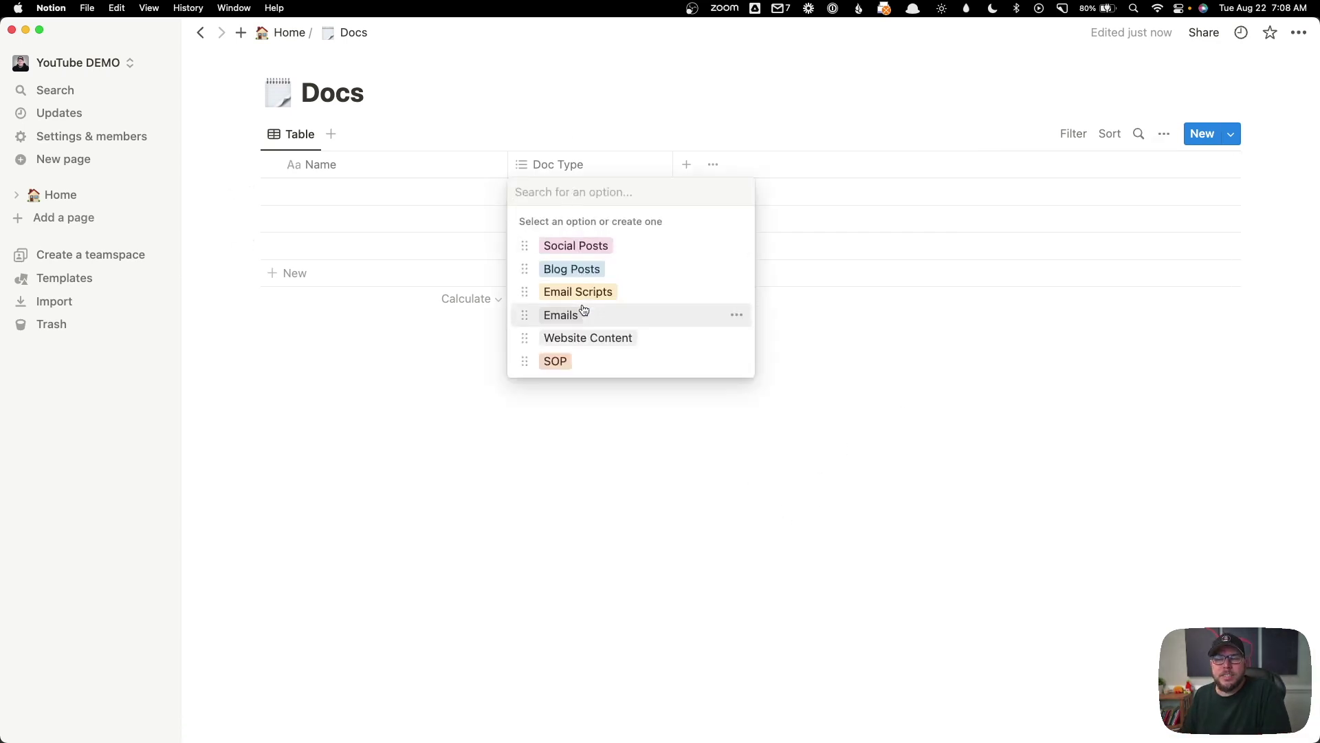
{"action": "key", "text": "Escape"}
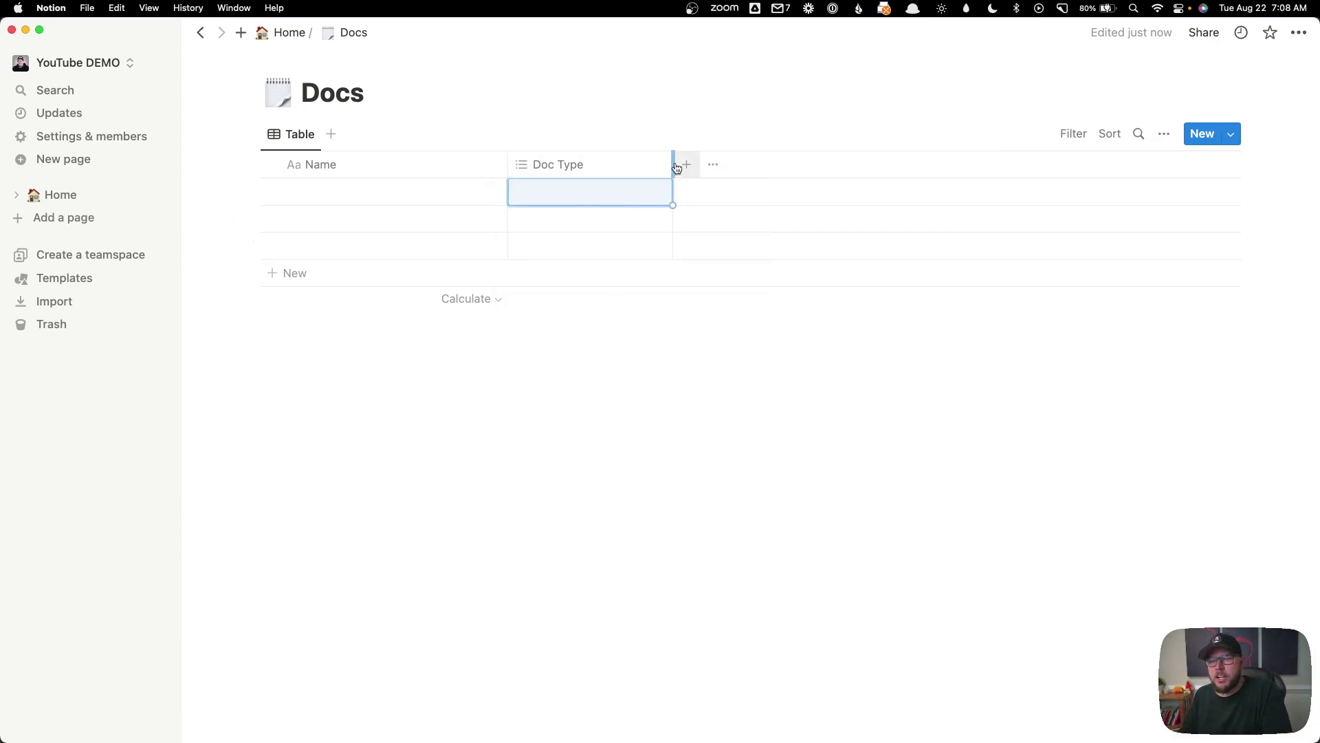
{"action": "left_click_drag", "start_coordinate": [673, 165], "coordinate": [598, 160]}
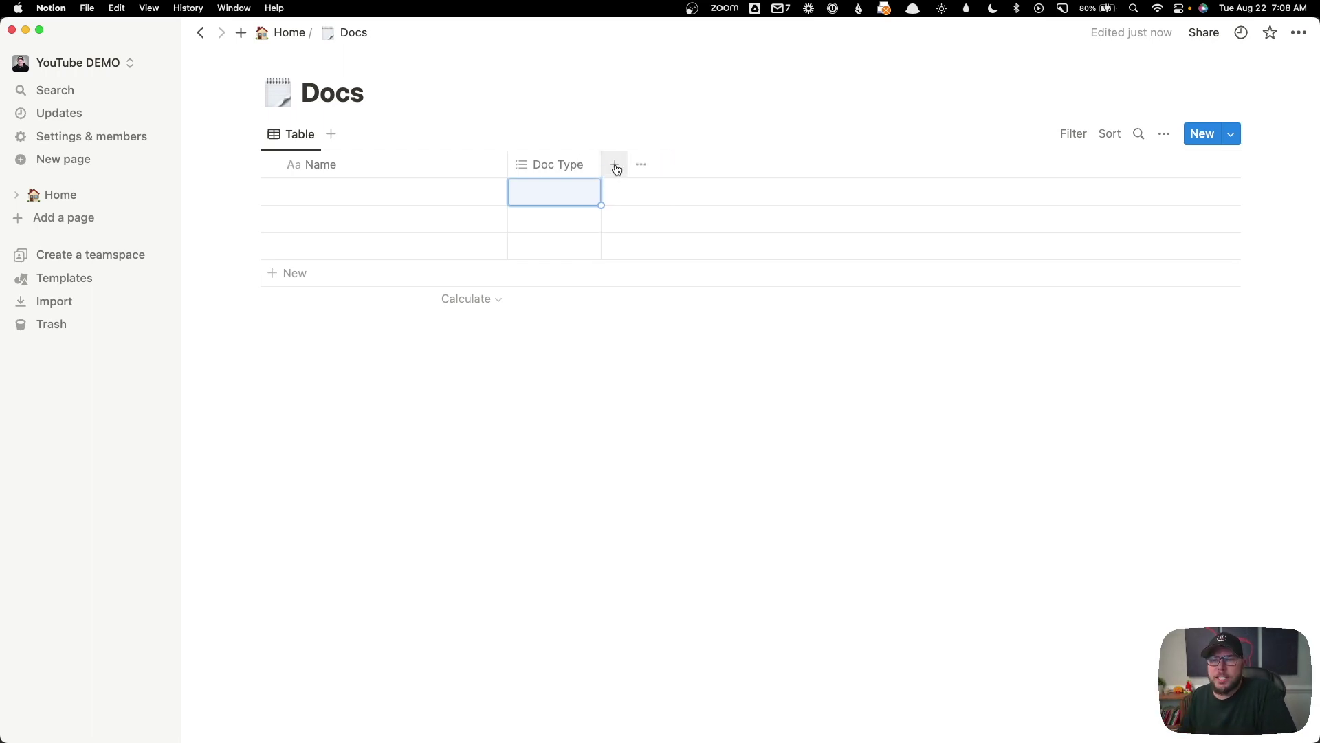
- Add a relation from Docs to the Projects database, limited to 1 page and shown on Projects
{"action": "left_click", "coordinate": [615, 165]}
{"action": "scroll", "coordinate": [1033, 640], "scroll_direction": "down", "scroll_amount": 1}
{"action": "left_click", "coordinate": [1057, 660]}
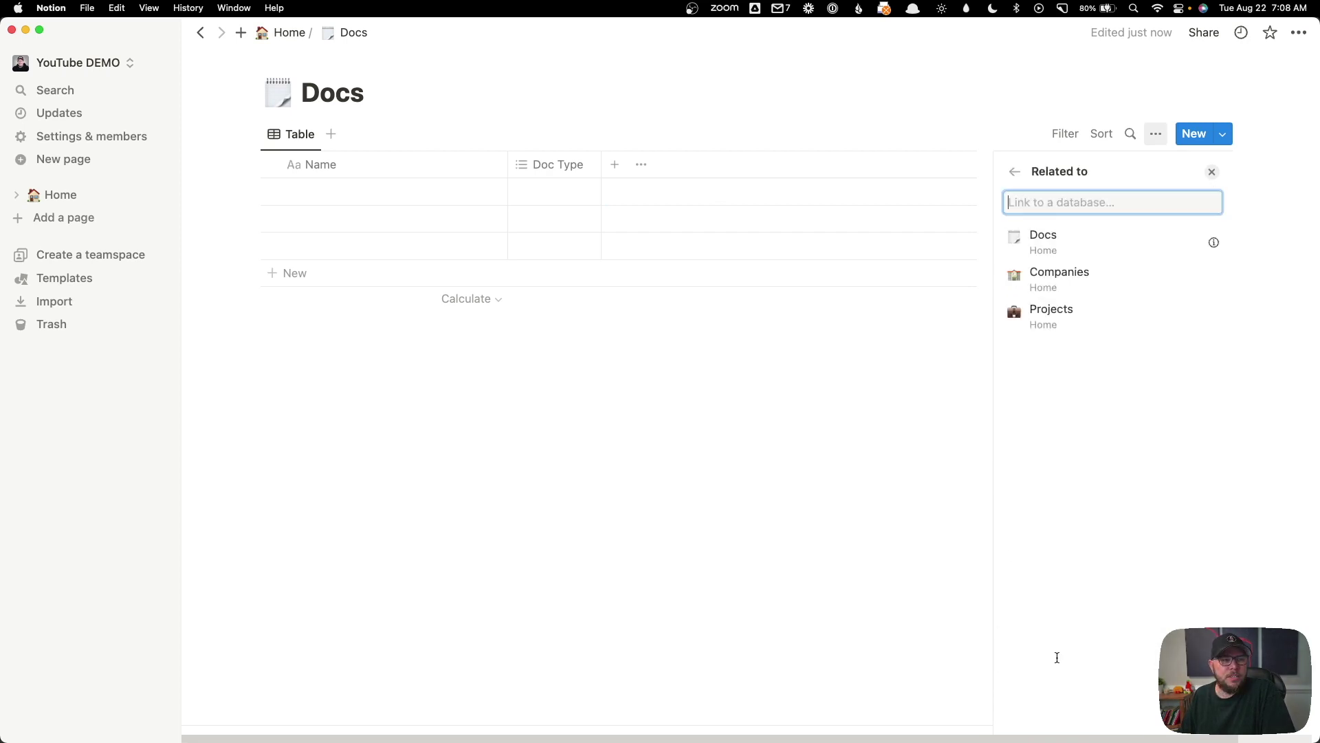
{"action": "left_click", "coordinate": [1041, 320]}
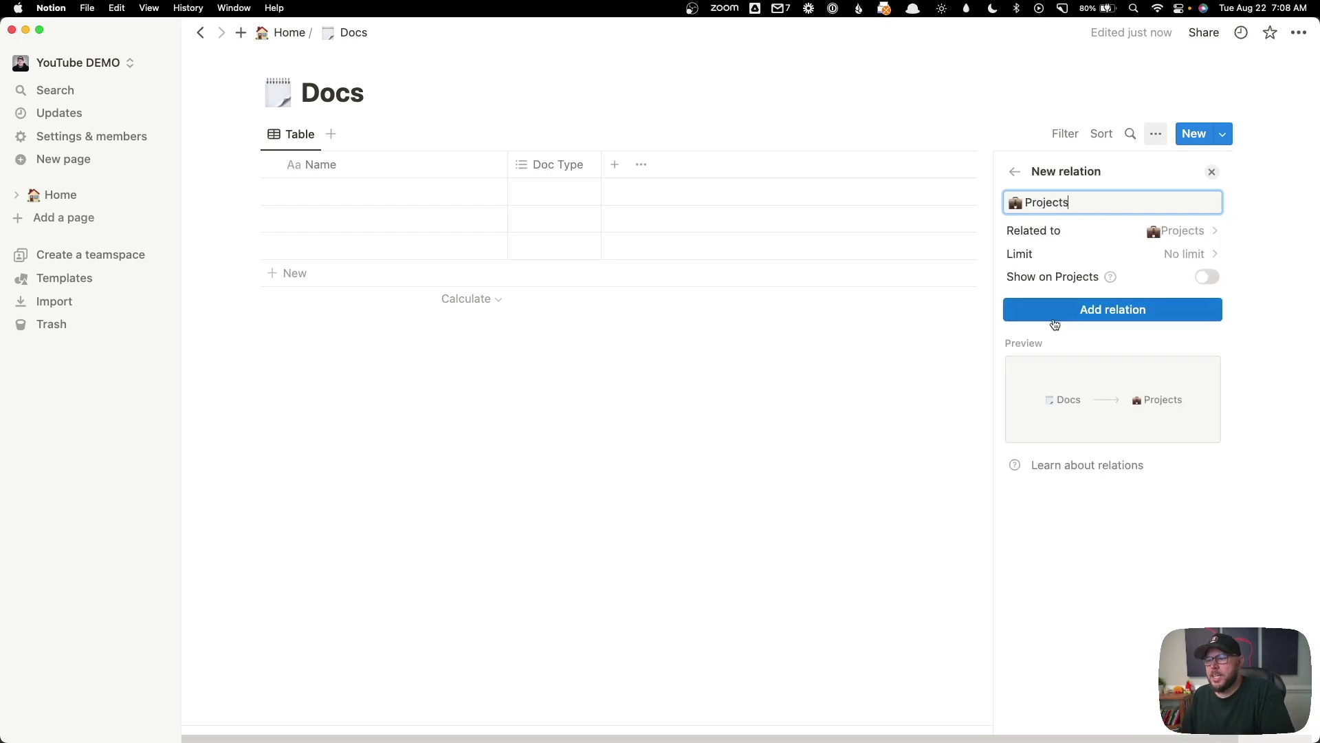
{"action": "left_click", "coordinate": [1045, 262]}
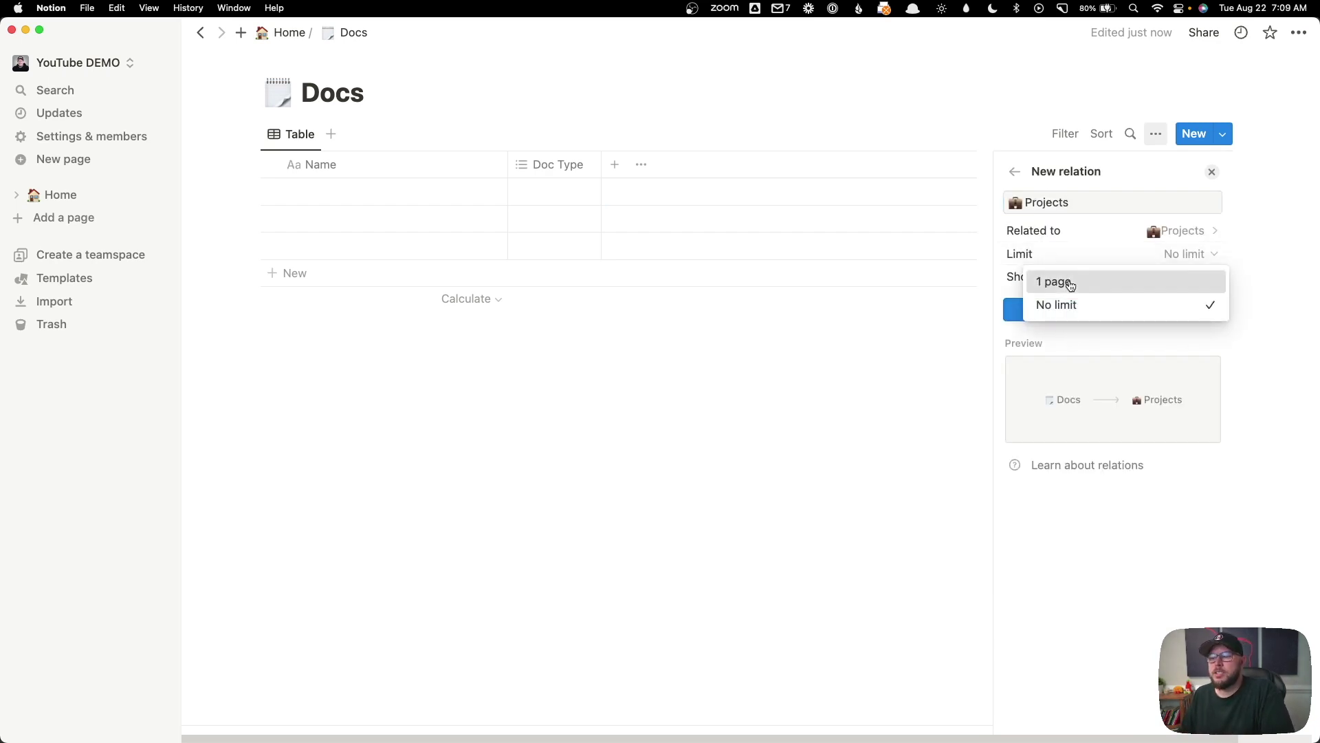
{"action": "left_click", "coordinate": [1070, 282]}
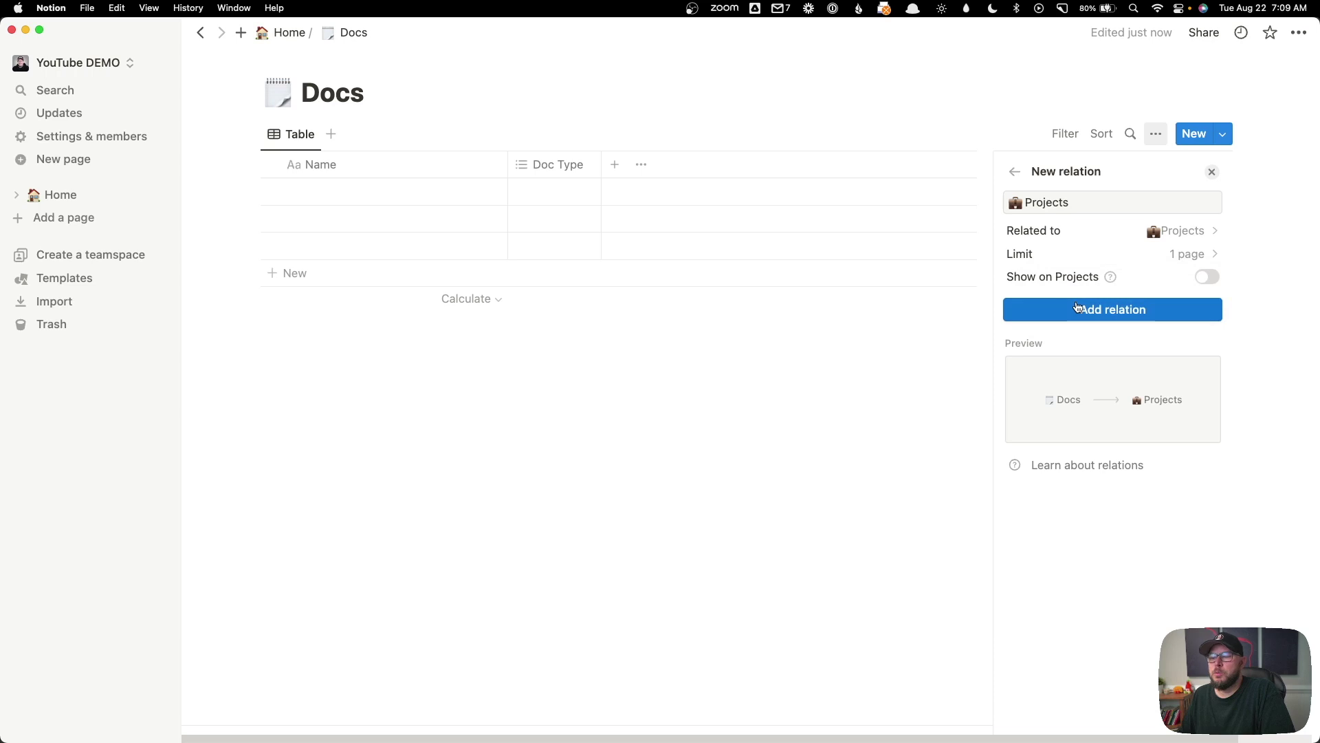
{"action": "left_click", "coordinate": [1201, 278]}
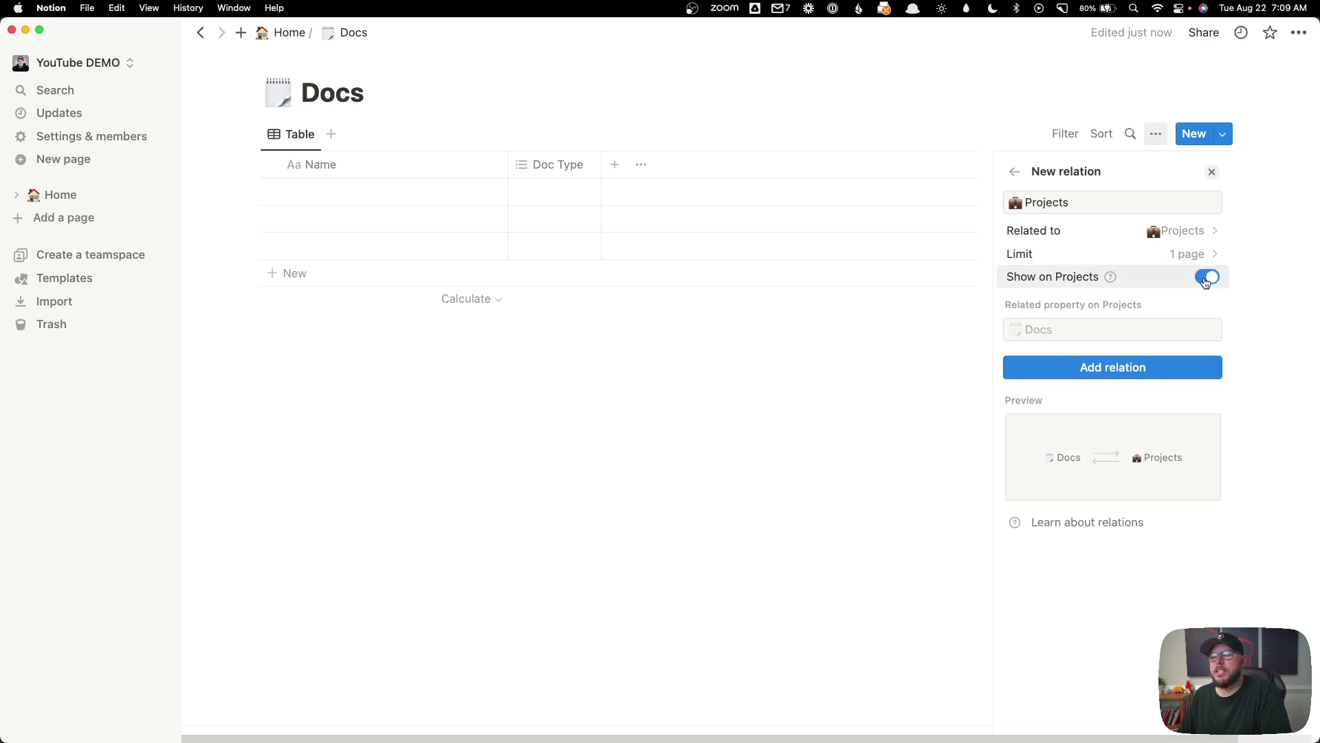
{"action": "left_click", "coordinate": [1206, 368]}
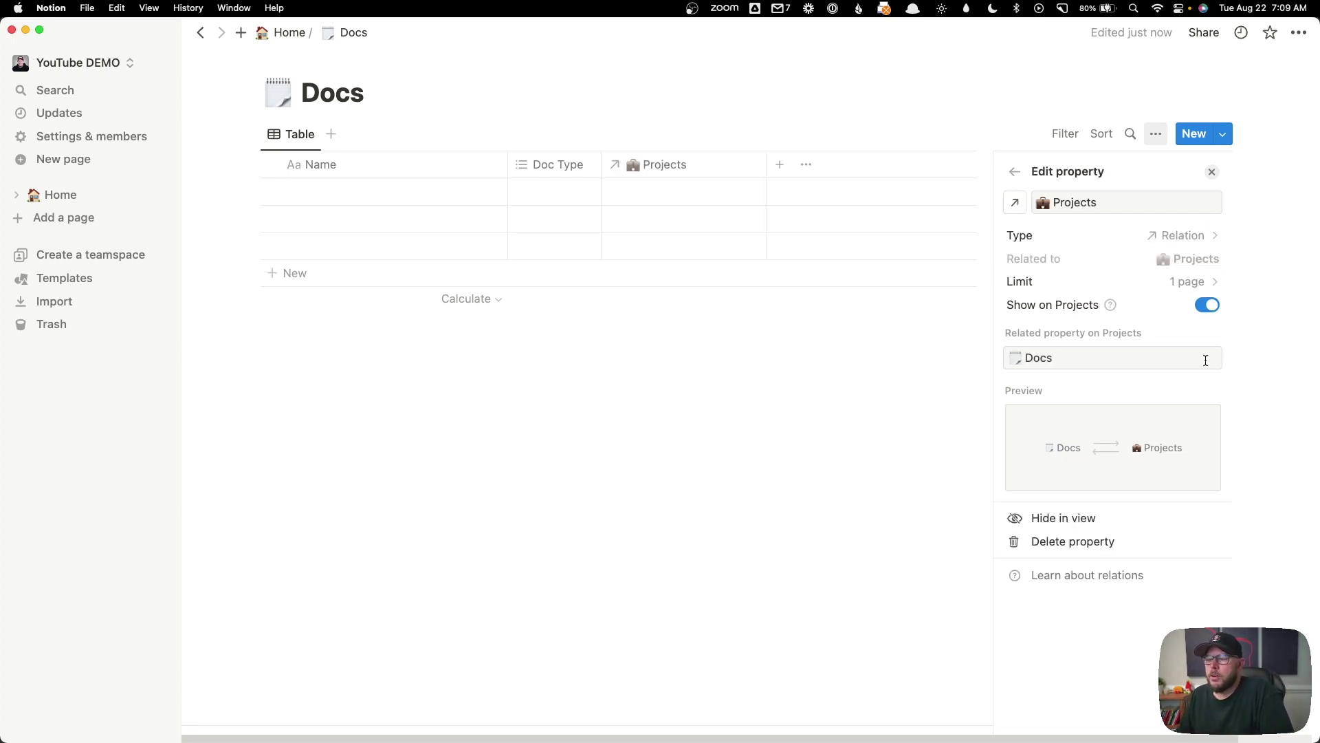
- Check the settings of the Docs relation property in the Projects database
{"action": "left_click", "coordinate": [838, 399]}
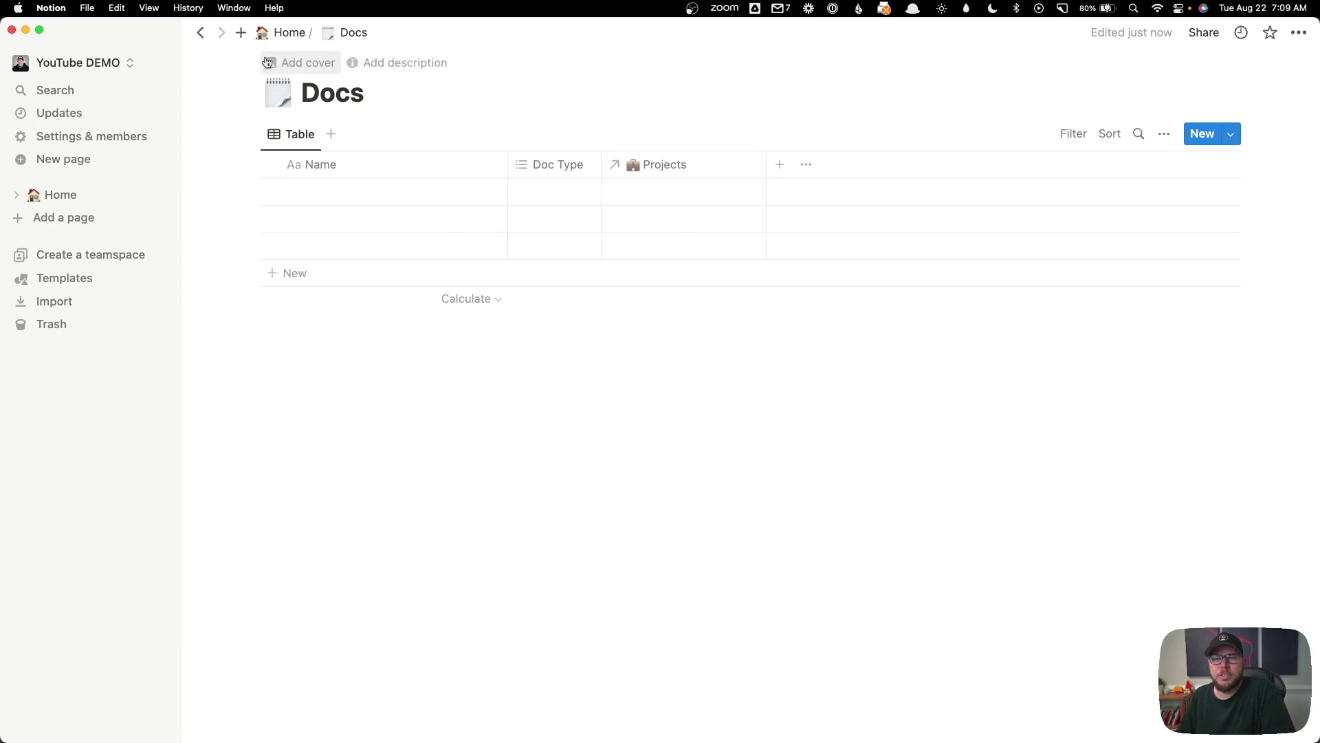
{"action": "left_click", "coordinate": [288, 33]}
{"action": "left_click", "coordinate": [511, 308]}
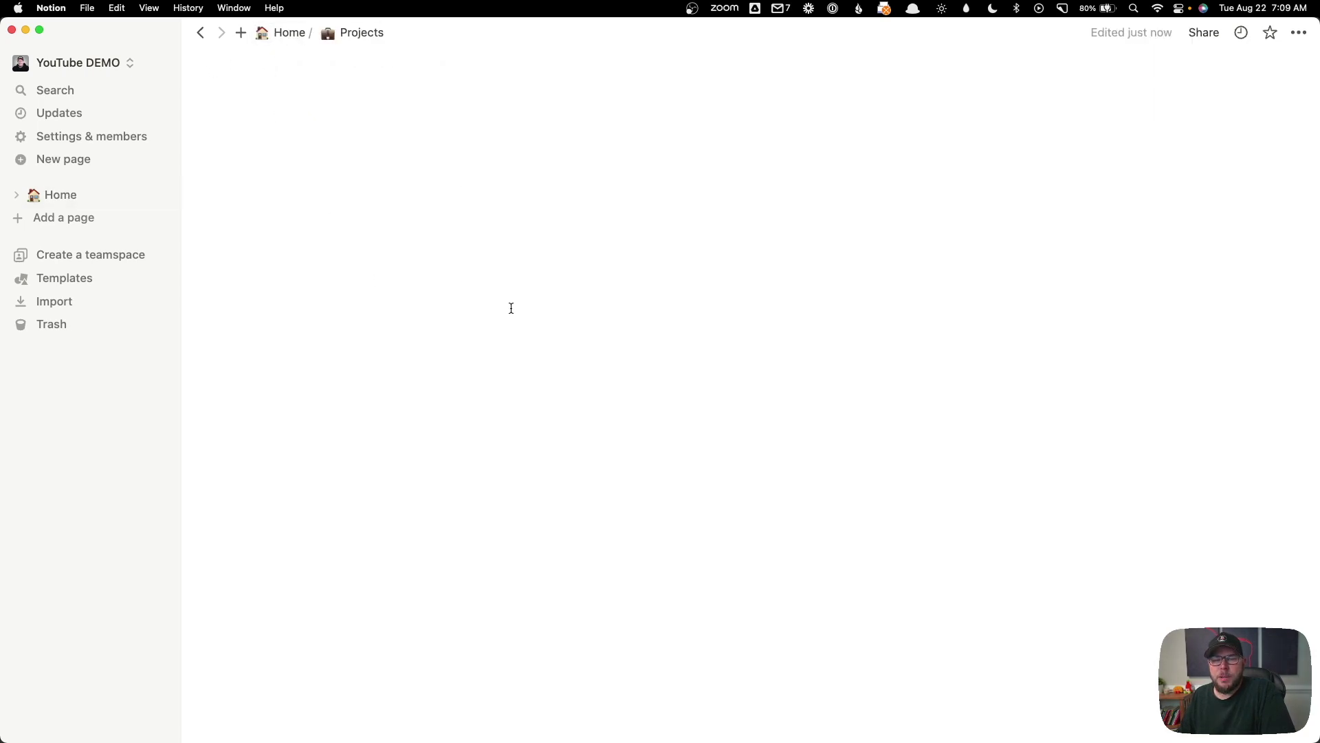
{"action": "left_click", "coordinate": [729, 164]}
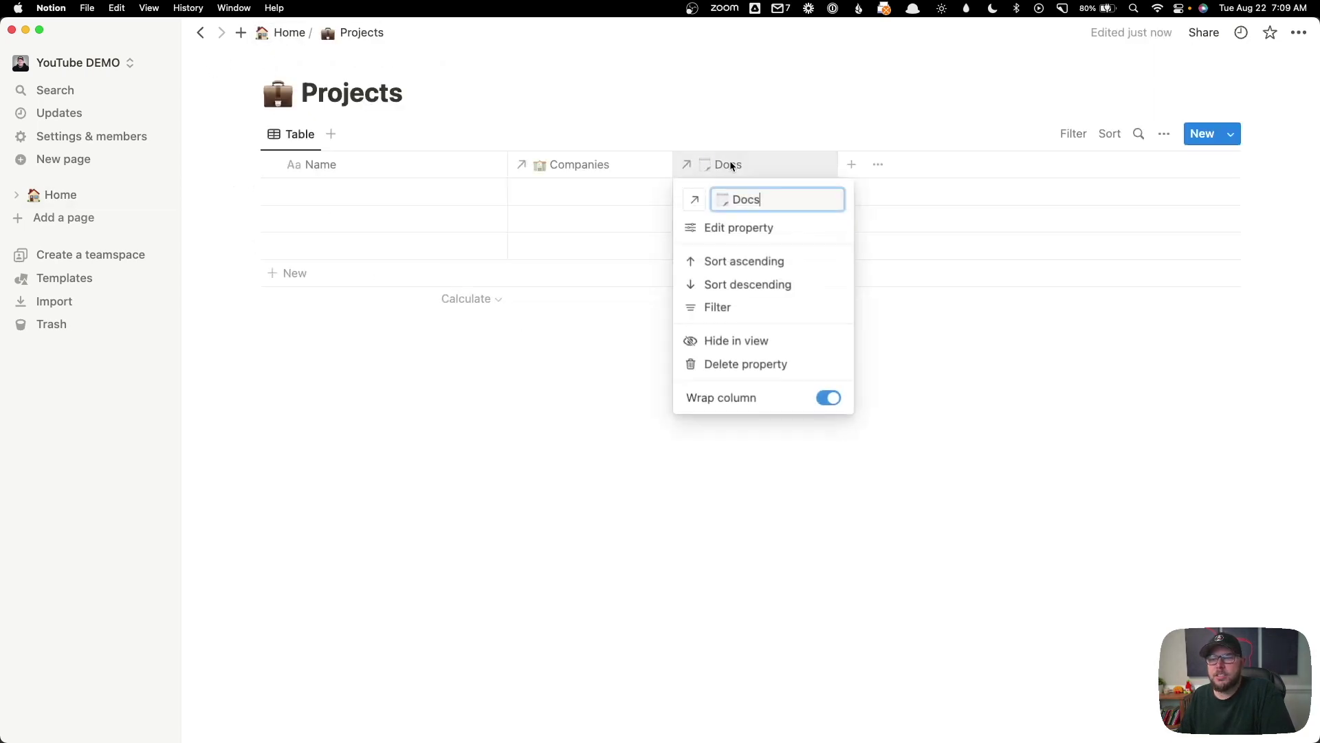
{"action": "left_click", "coordinate": [745, 234]}
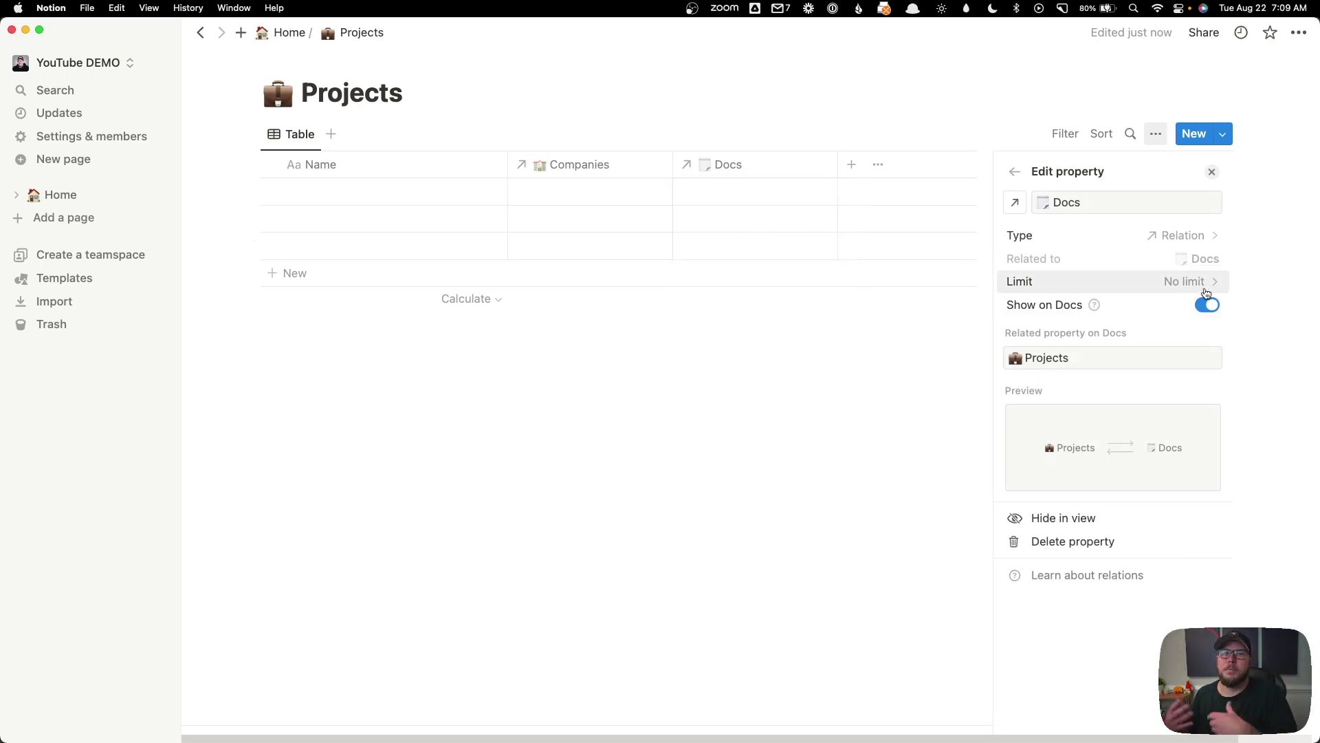
{"action": "left_click", "coordinate": [651, 507]}
- Add a Checkbox property named Archive to the Docs database
{"action": "left_click", "coordinate": [289, 32]}
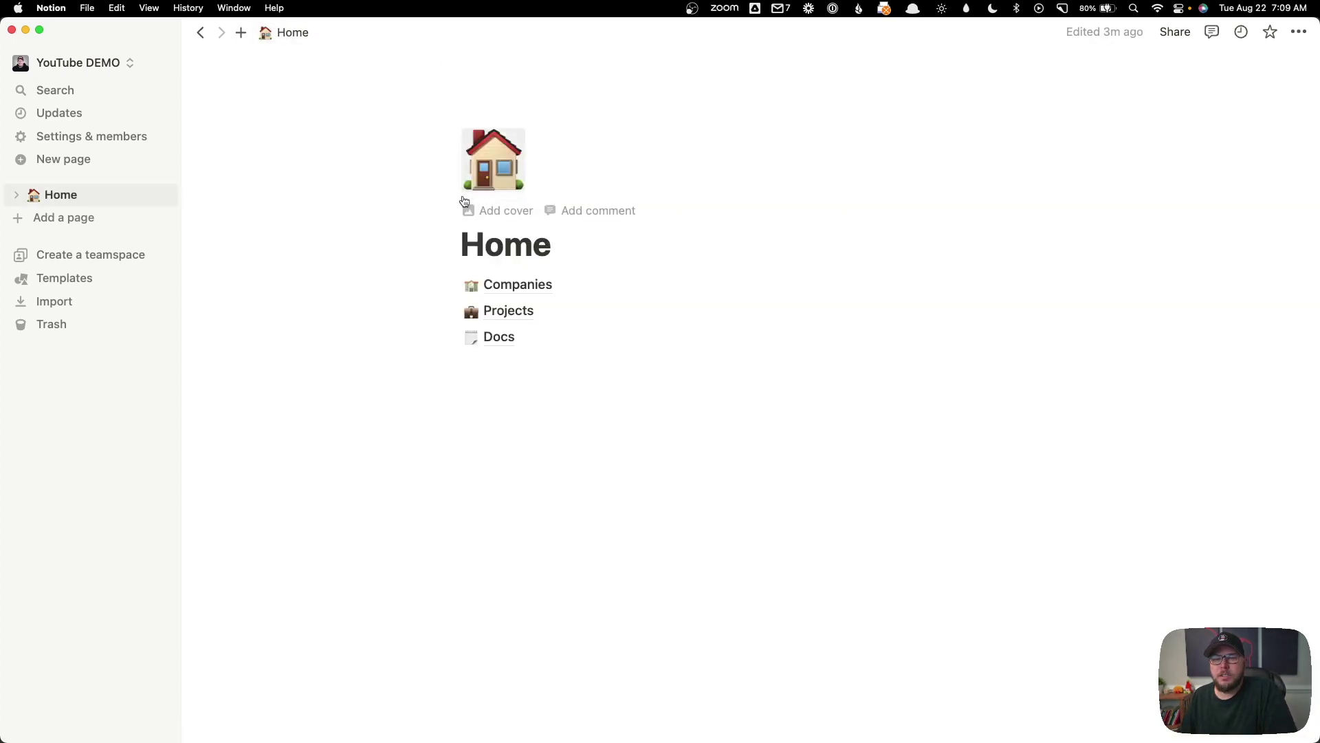
{"action": "left_click", "coordinate": [512, 338]}
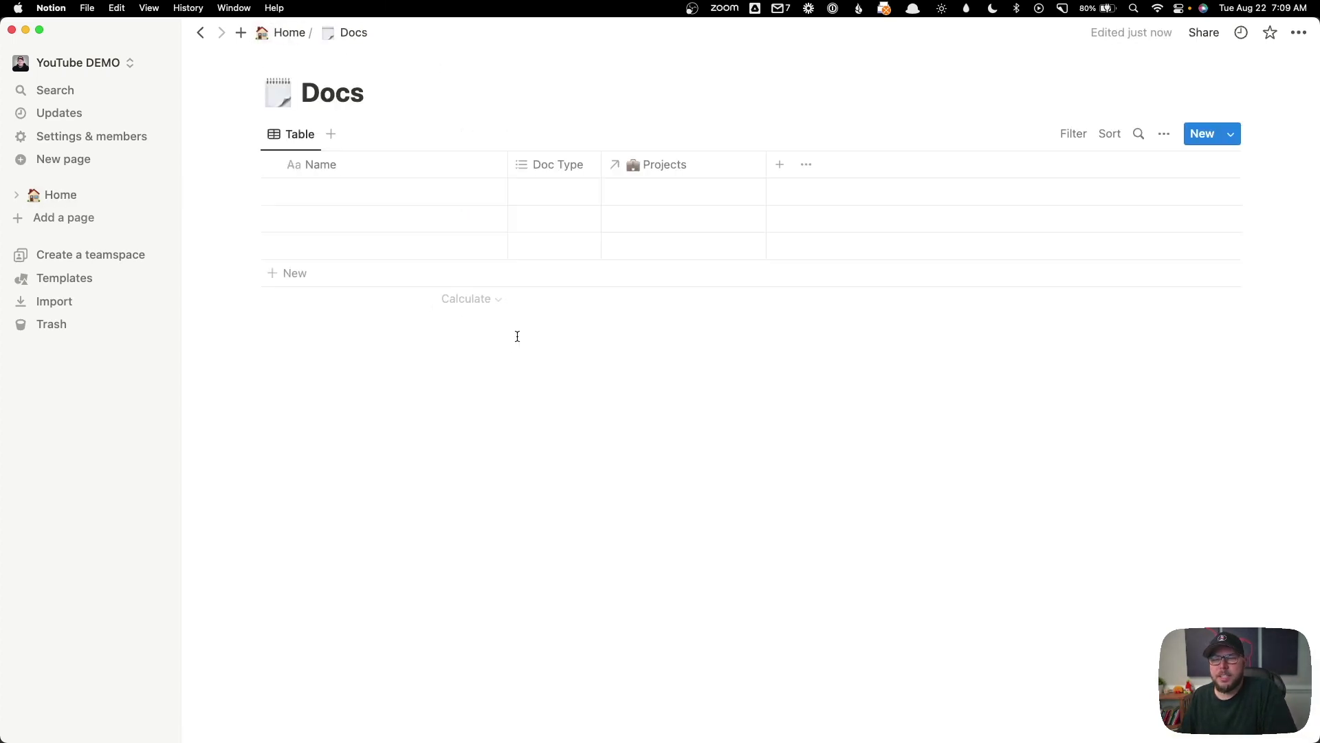
{"action": "left_click", "coordinate": [779, 165]}
{"action": "type", "text": "check"}
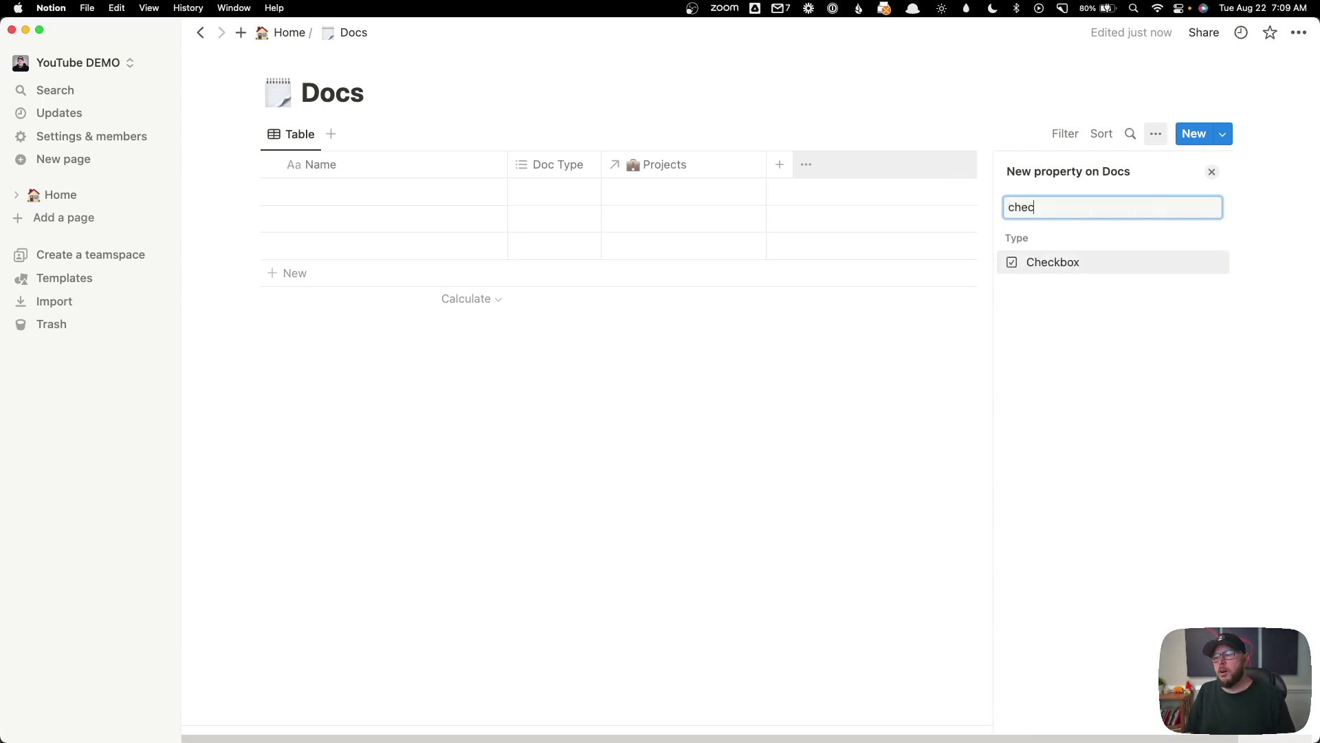
{"action": "left_click", "coordinate": [1068, 273]}
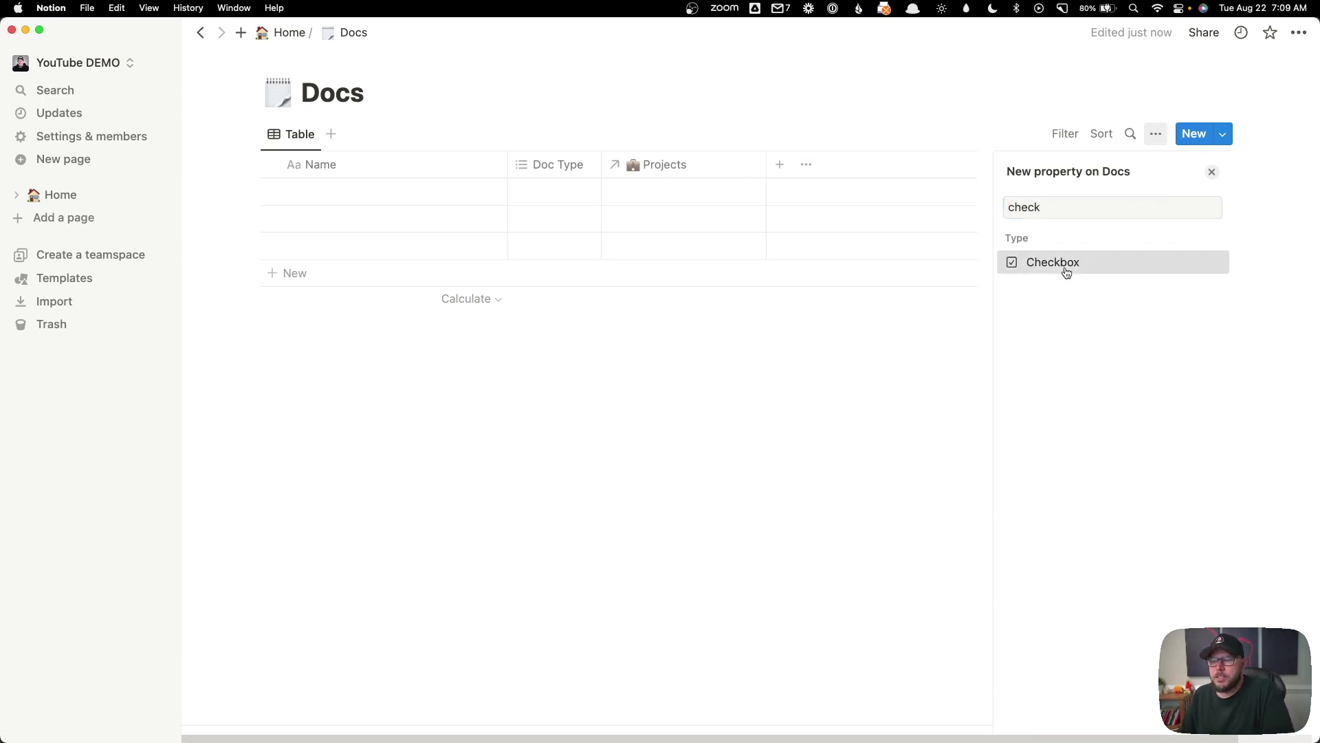
{"action": "type", "text": "Archive"}
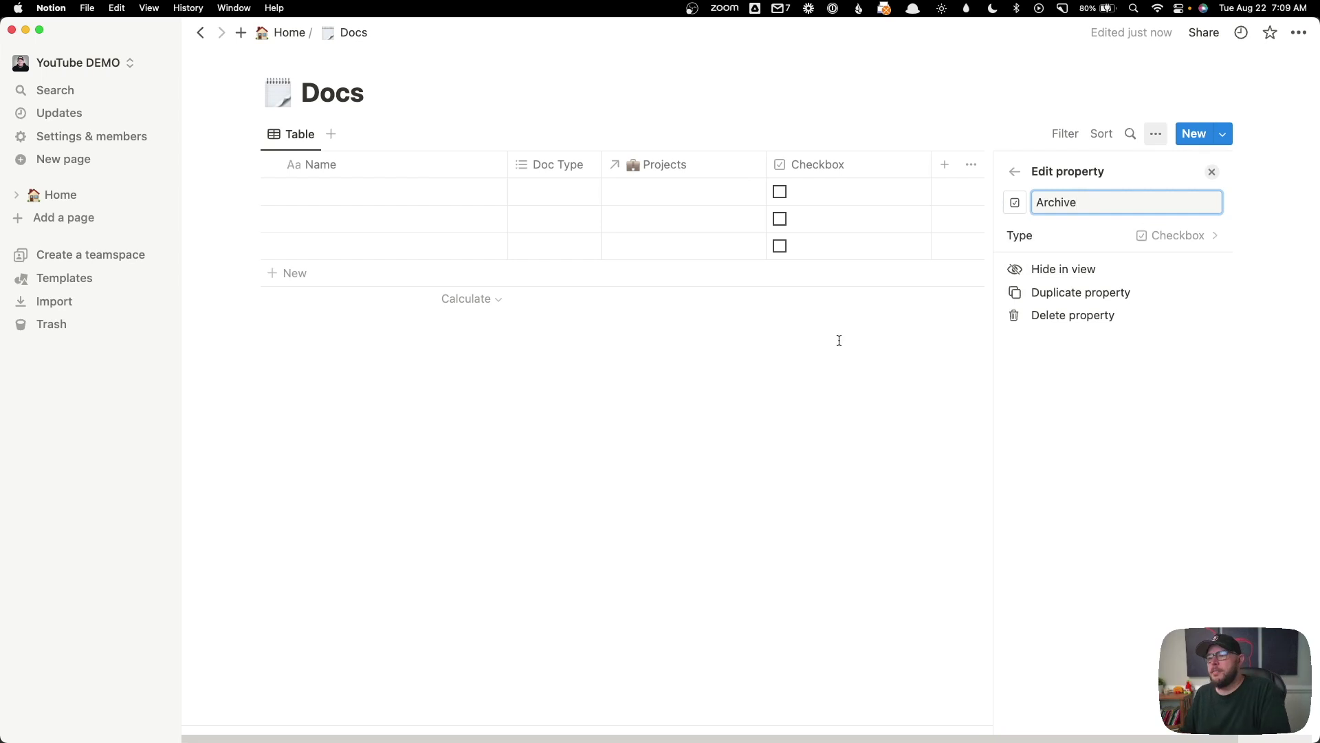
{"action": "left_click", "coordinate": [838, 340]}
- Try out the Archive checkboxes in the first two Docs rows and leave them cleared
{"action": "left_click", "coordinate": [780, 193]}
{"action": "left_click", "coordinate": [780, 218]}
{"action": "left_click", "coordinate": [780, 219]}
{"action": "left_click", "coordinate": [780, 219]}
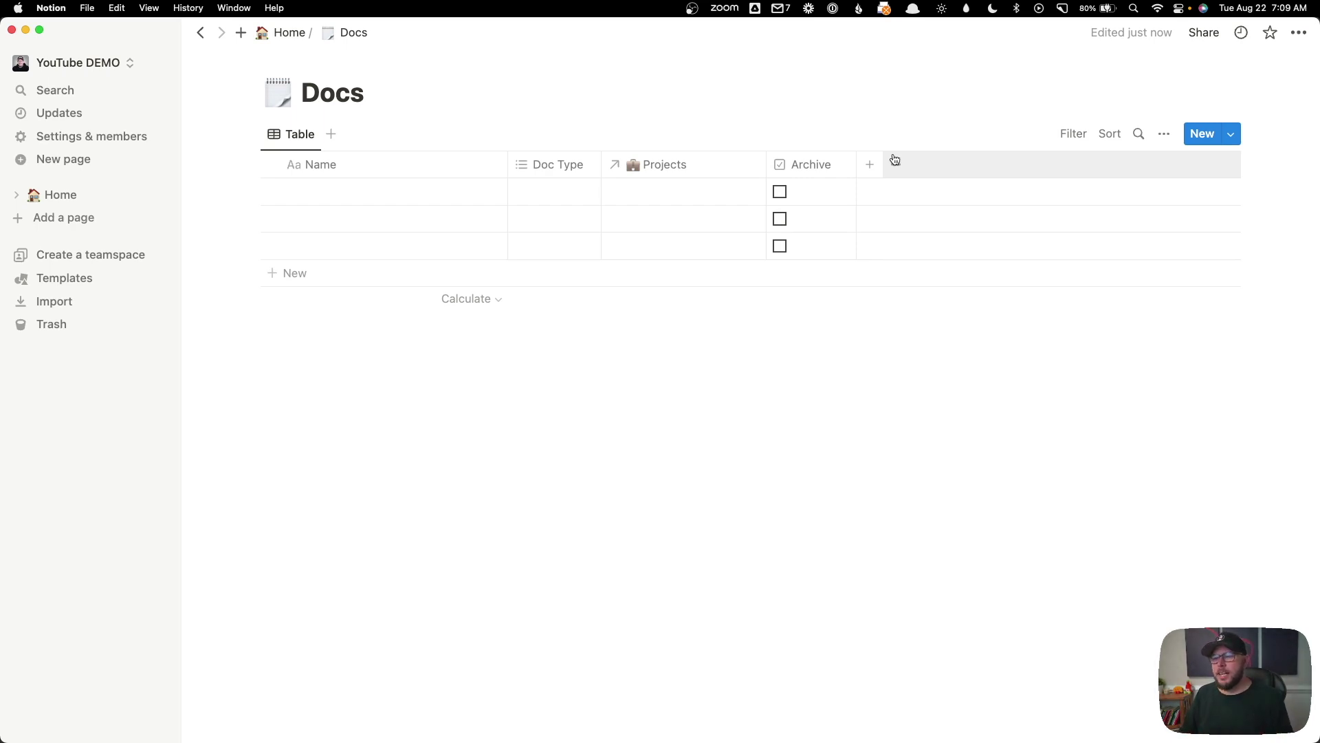
- Add a Created time property to the Docs database
{"action": "left_click", "coordinate": [870, 164]}
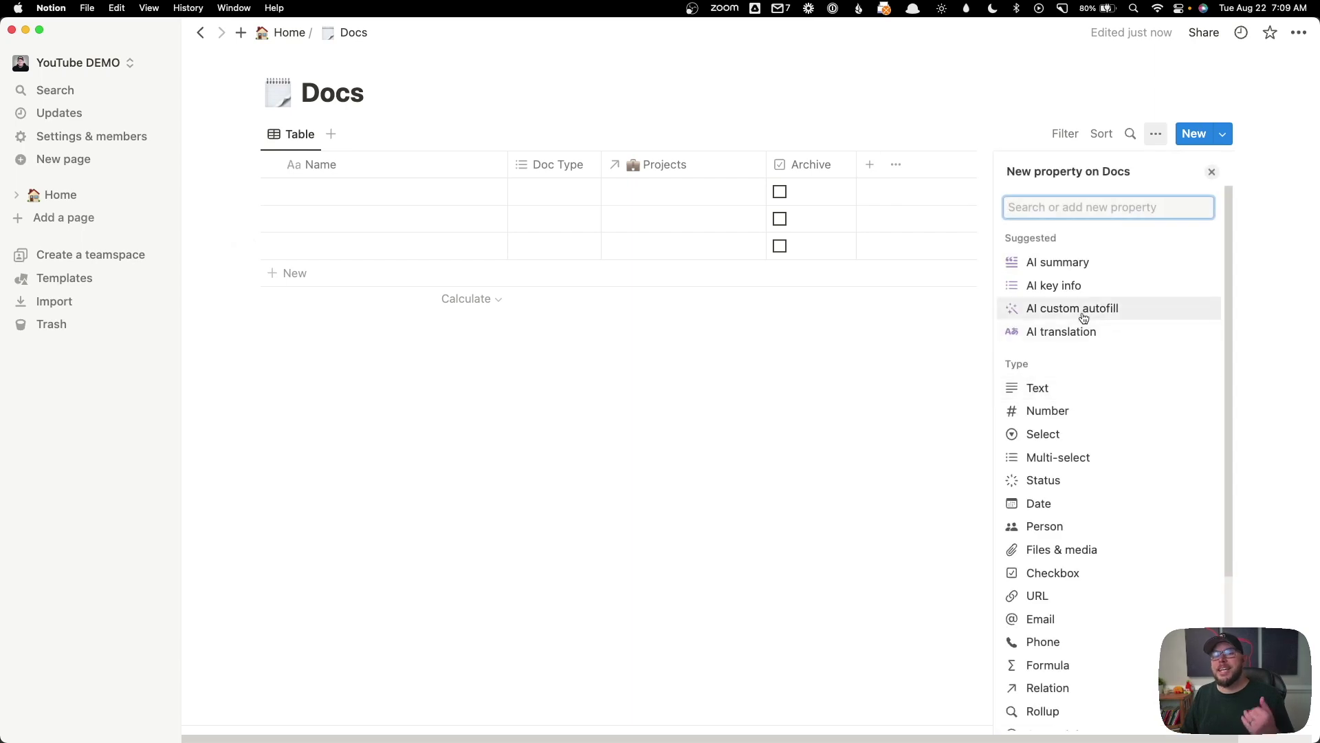
{"action": "scroll", "coordinate": [1100, 462], "scroll_direction": "down", "scroll_amount": 3}
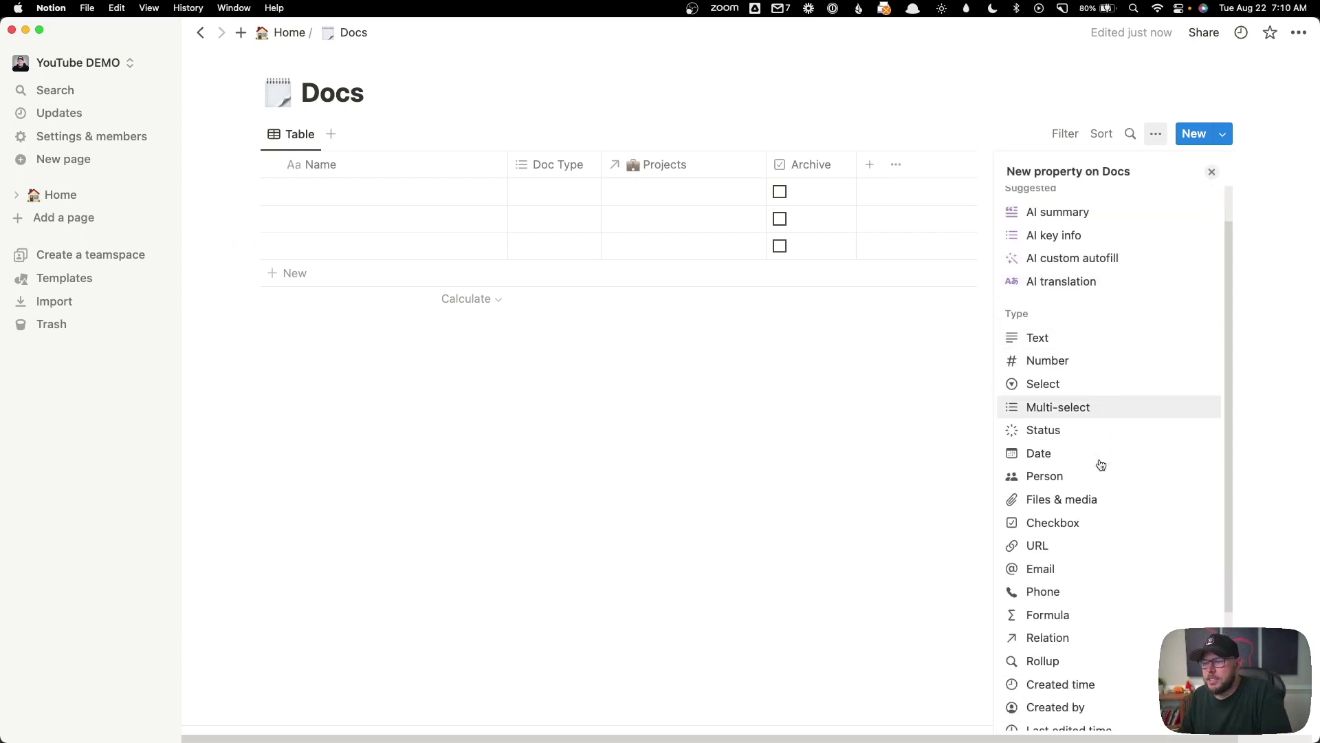
{"action": "scroll", "coordinate": [1102, 523], "scroll_direction": "down", "scroll_amount": 4}
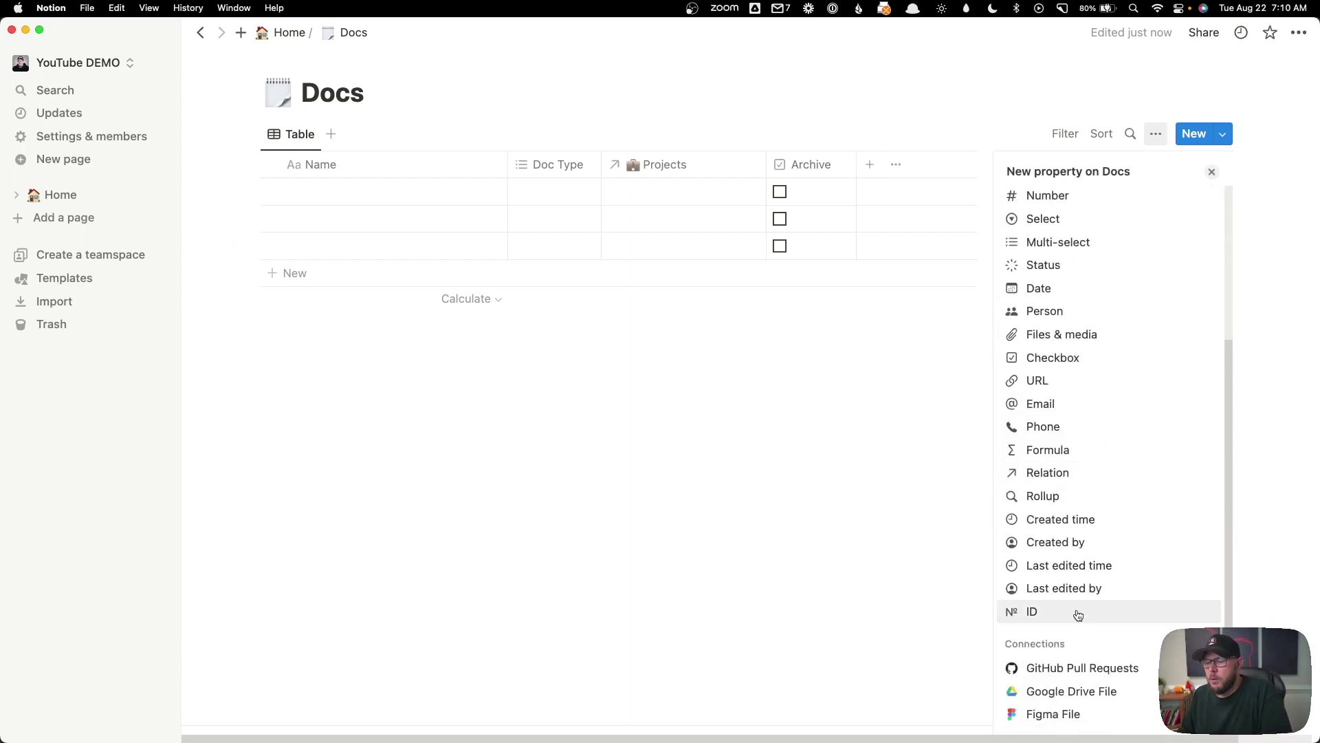
{"action": "left_click", "coordinate": [1061, 521]}
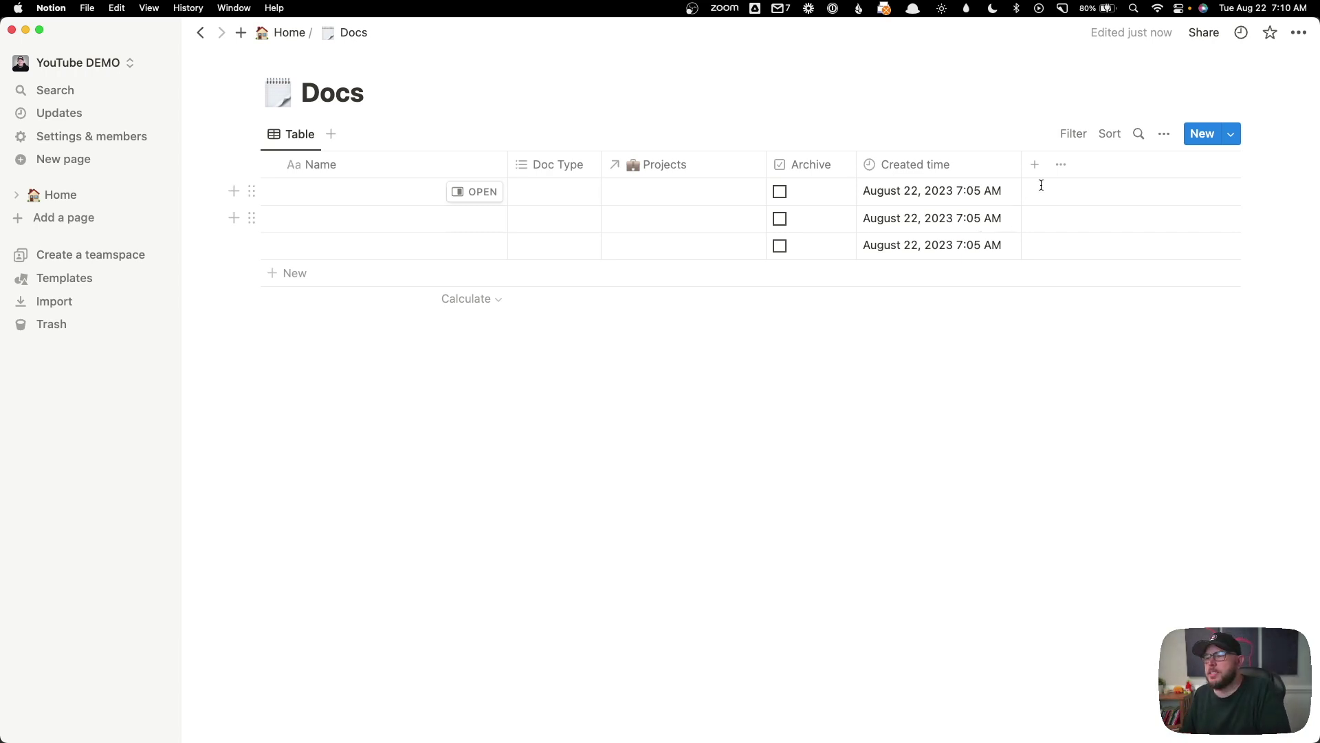
- Add a Last edited time property to the Docs database
{"action": "left_click", "coordinate": [1035, 164]}
{"action": "scroll", "coordinate": [1090, 420], "scroll_direction": "down", "scroll_amount": 5}
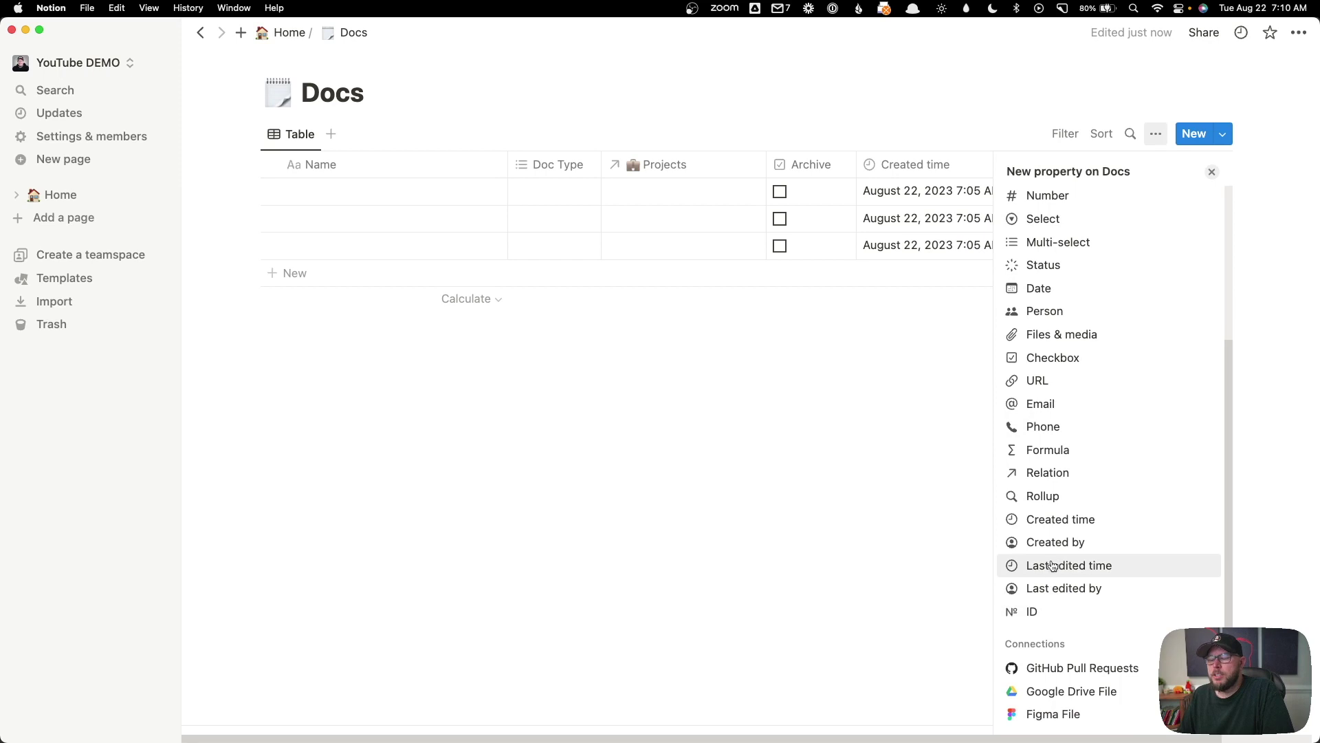
{"action": "left_click", "coordinate": [1049, 565]}
{"action": "left_click", "coordinate": [742, 406]}
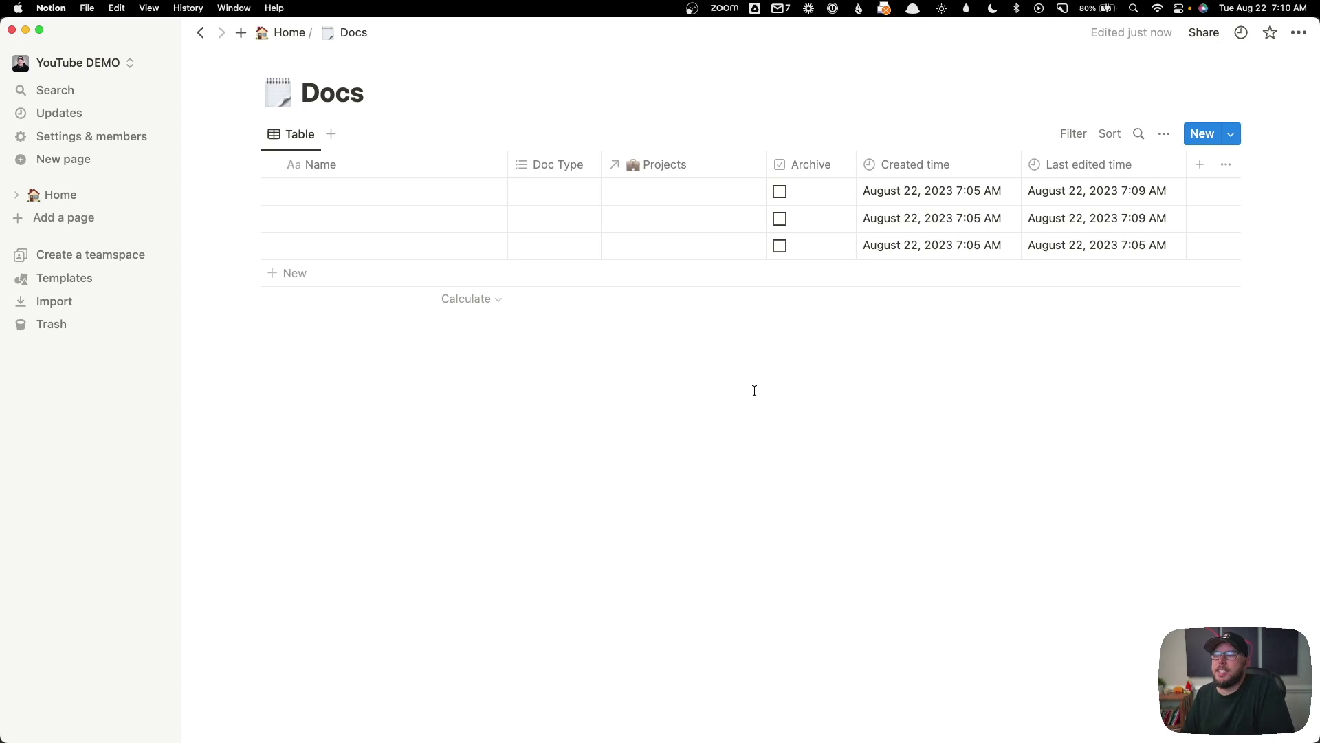
- Hide the Created time and Last edited time properties in the Docs table view
{"action": "left_click", "coordinate": [943, 164]}
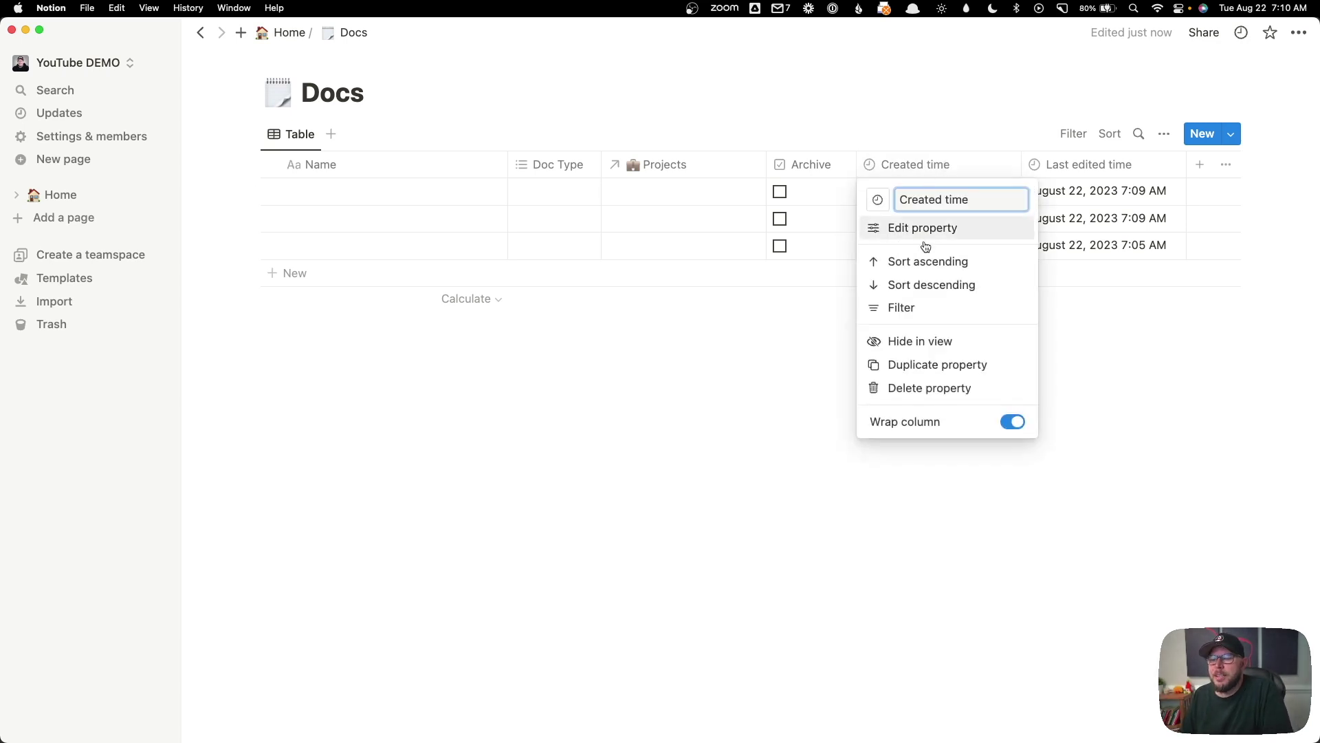
{"action": "left_click", "coordinate": [902, 343]}
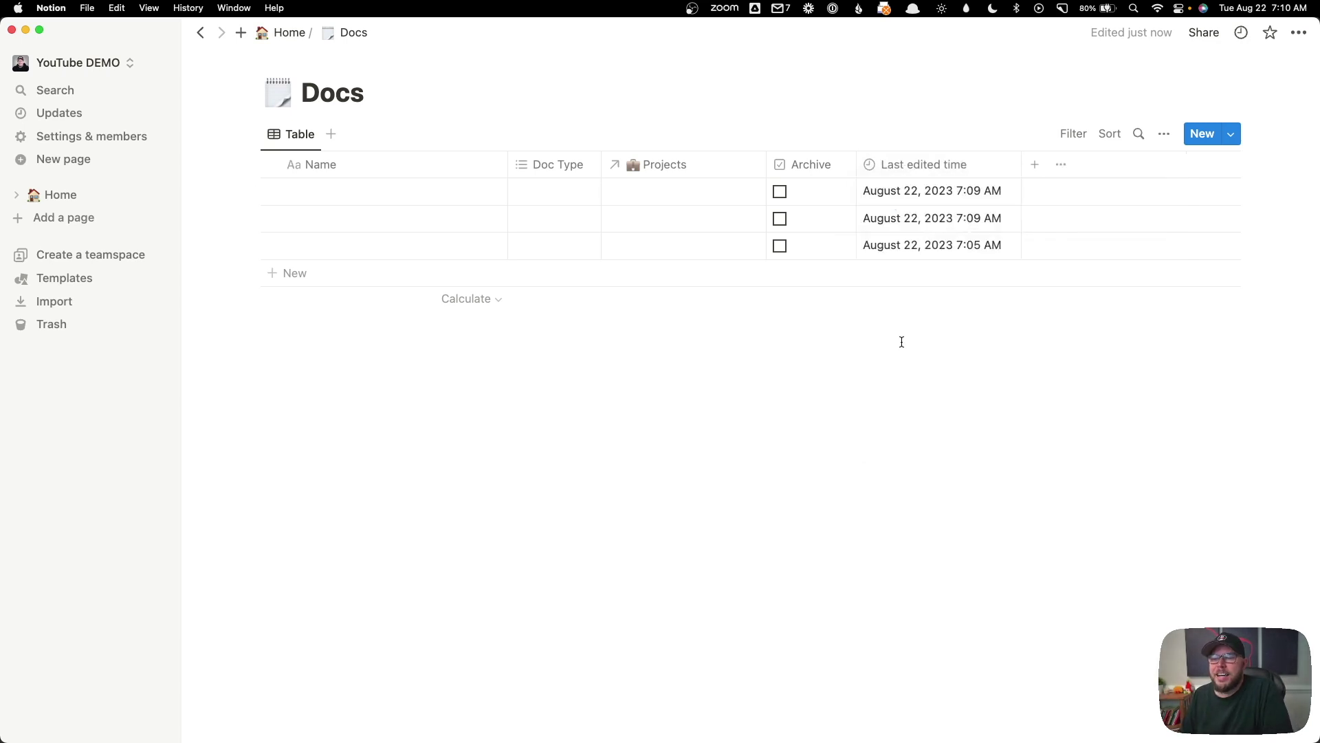
{"action": "left_click", "coordinate": [924, 168]}
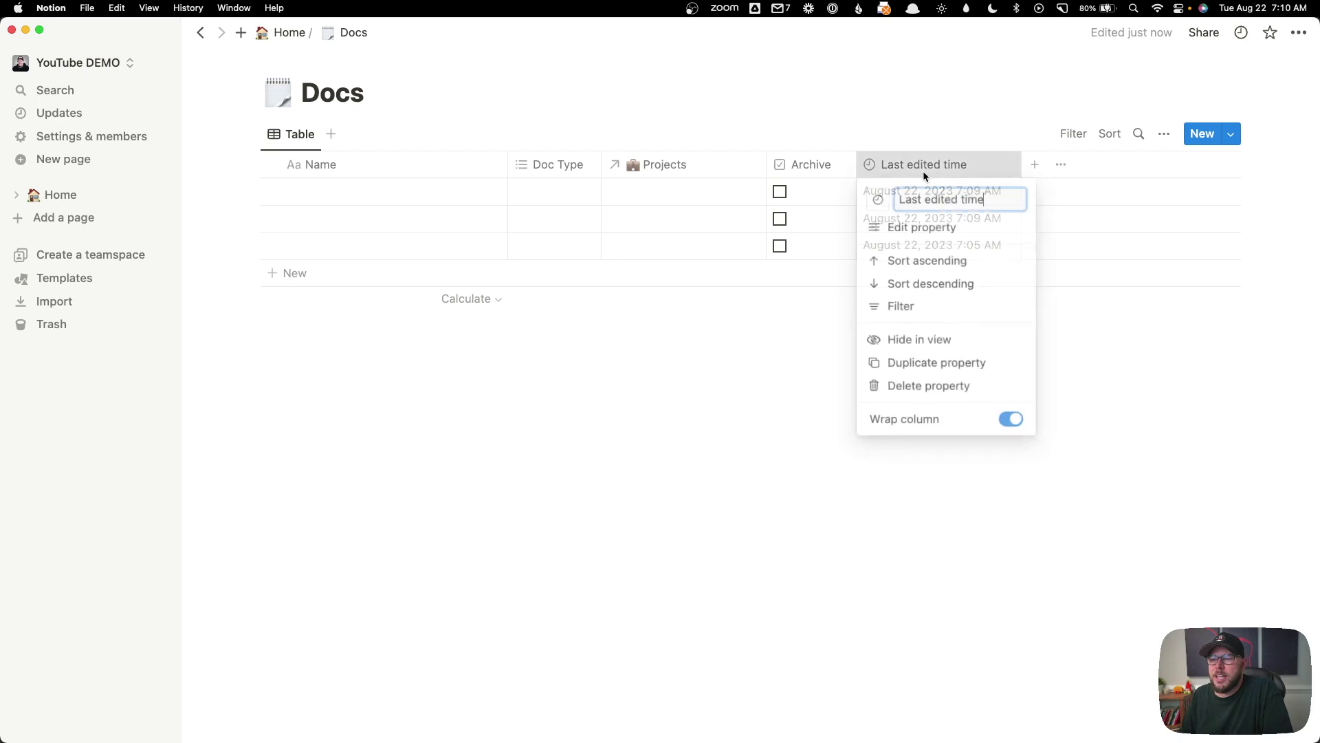
{"action": "left_click", "coordinate": [956, 346]}
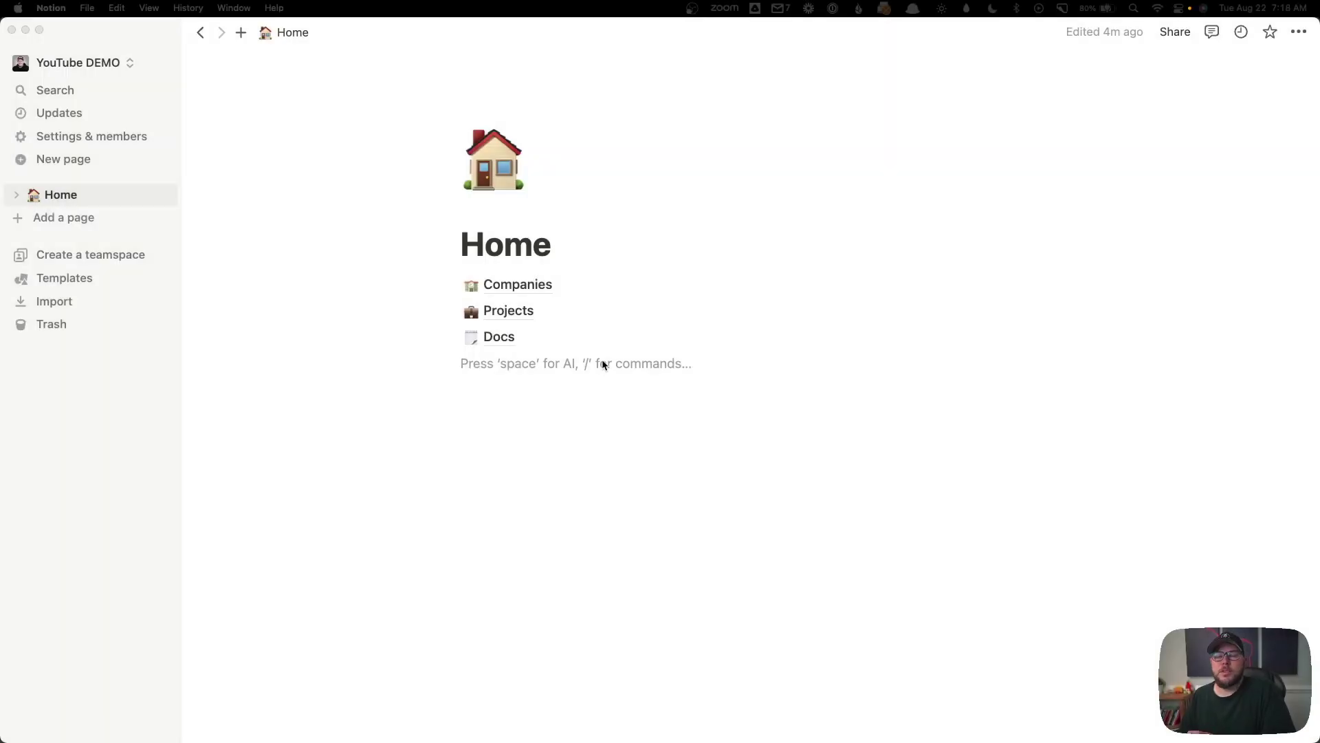
- Review the sample entries and their relations in the Companies, Projects and Docs databases from the Home page
{"action": "left_click", "coordinate": [530, 287]}
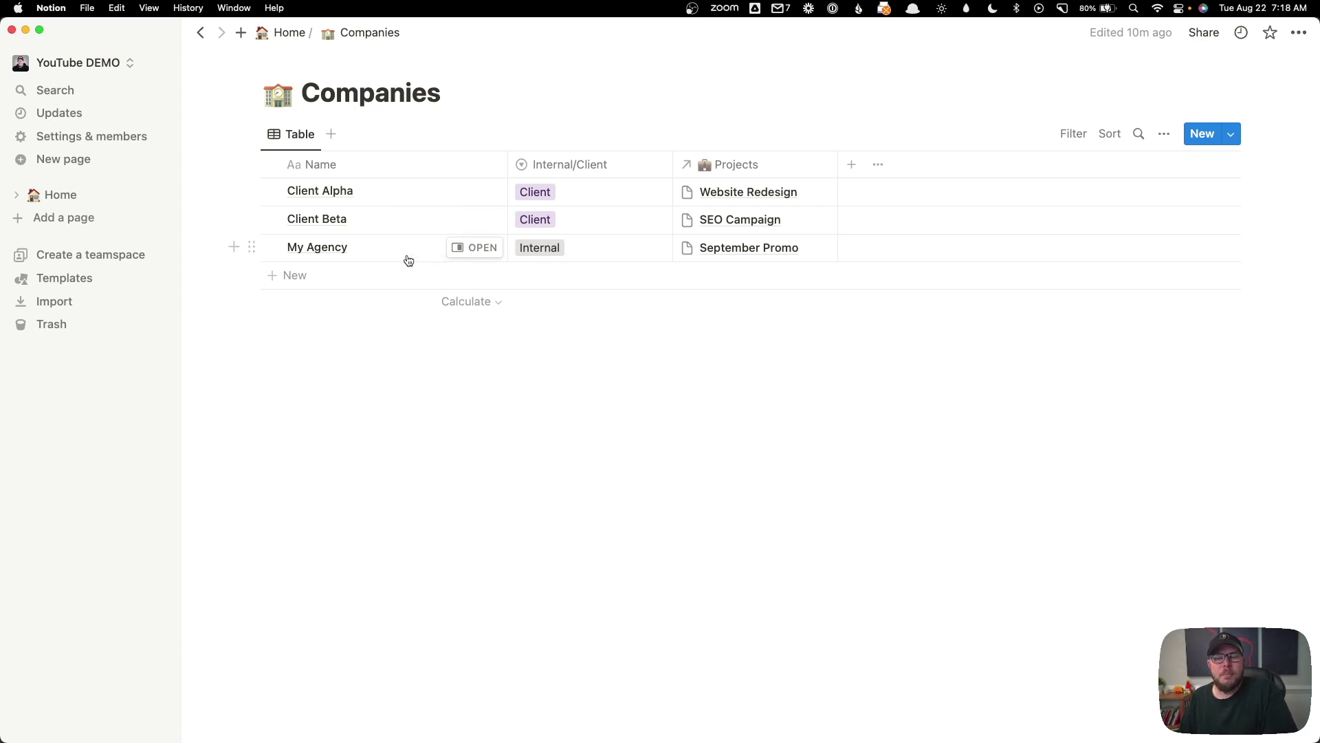
{"action": "left_click", "coordinate": [288, 32]}
{"action": "left_click", "coordinate": [500, 313]}
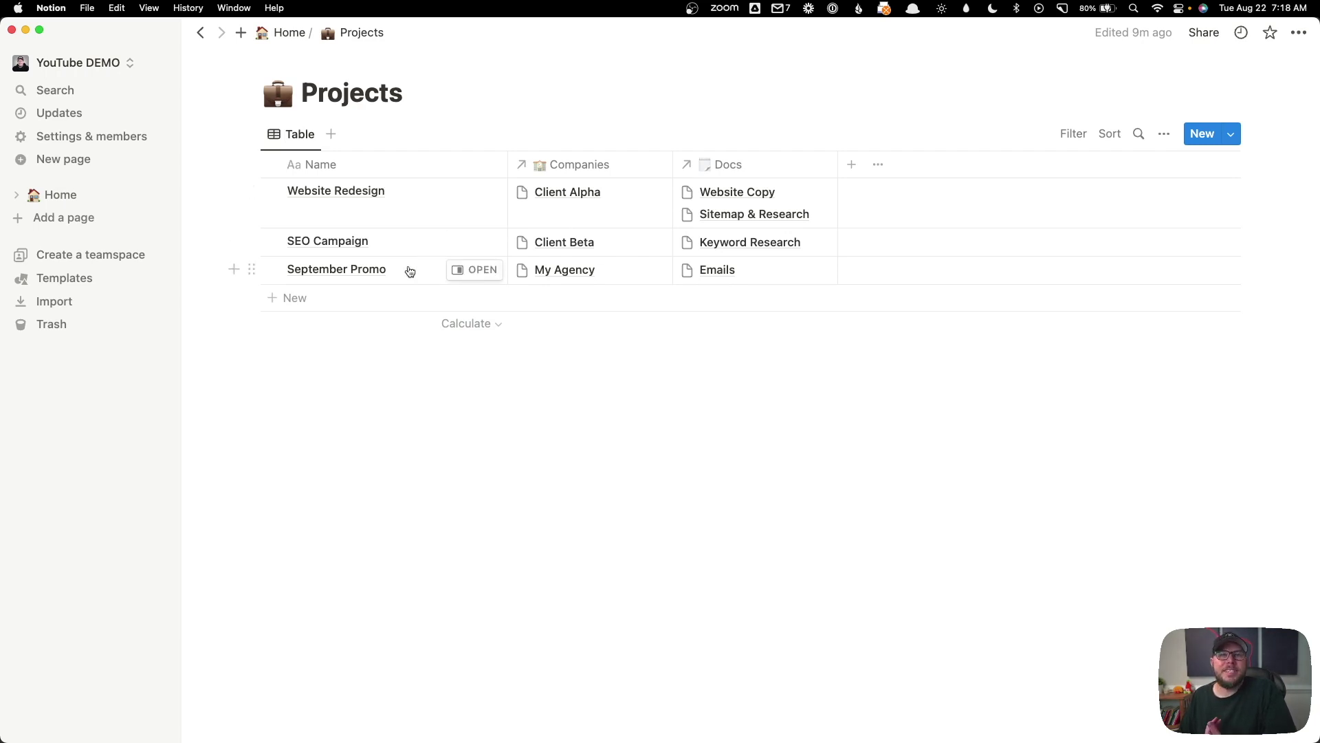
{"action": "left_click", "coordinate": [289, 34]}
{"action": "left_click", "coordinate": [477, 336]}
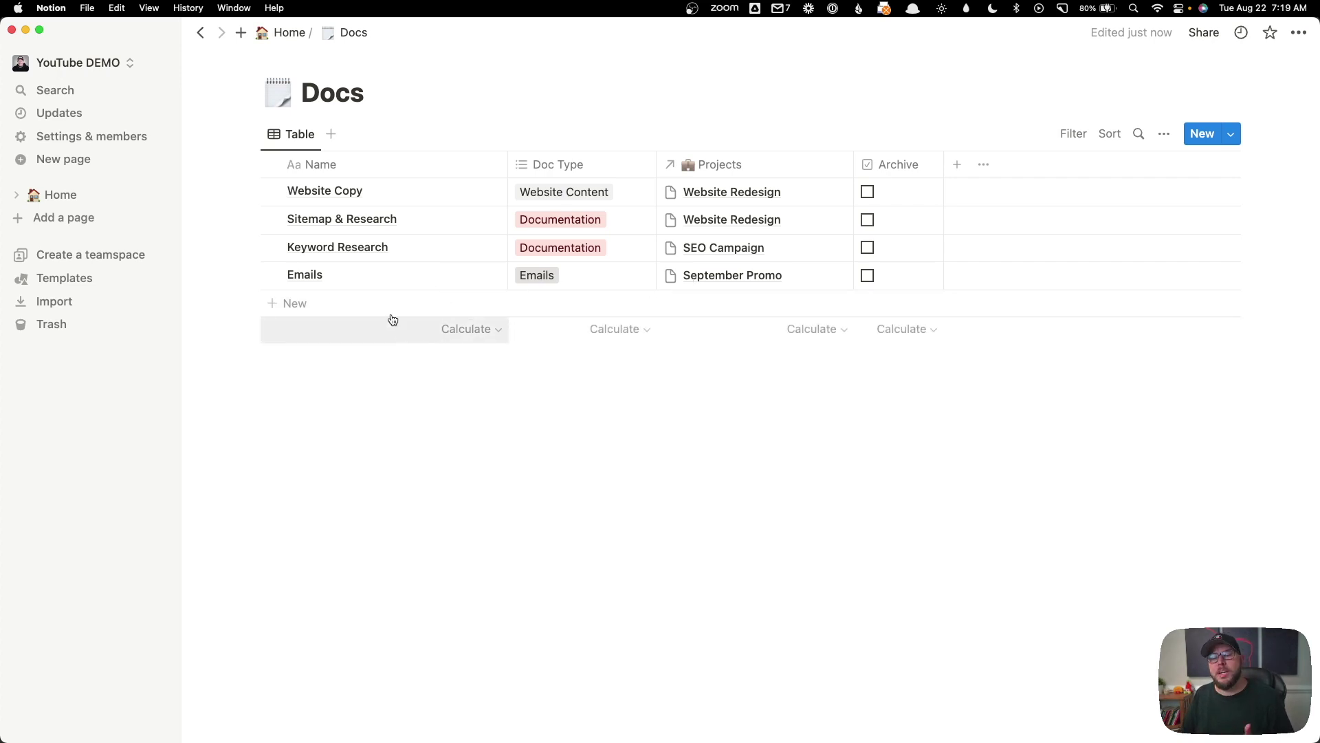
- Add a doc named Social Posts with the Doc Type Social Posts, and view the projects it can be linked to
{"action": "left_click", "coordinate": [301, 304]}
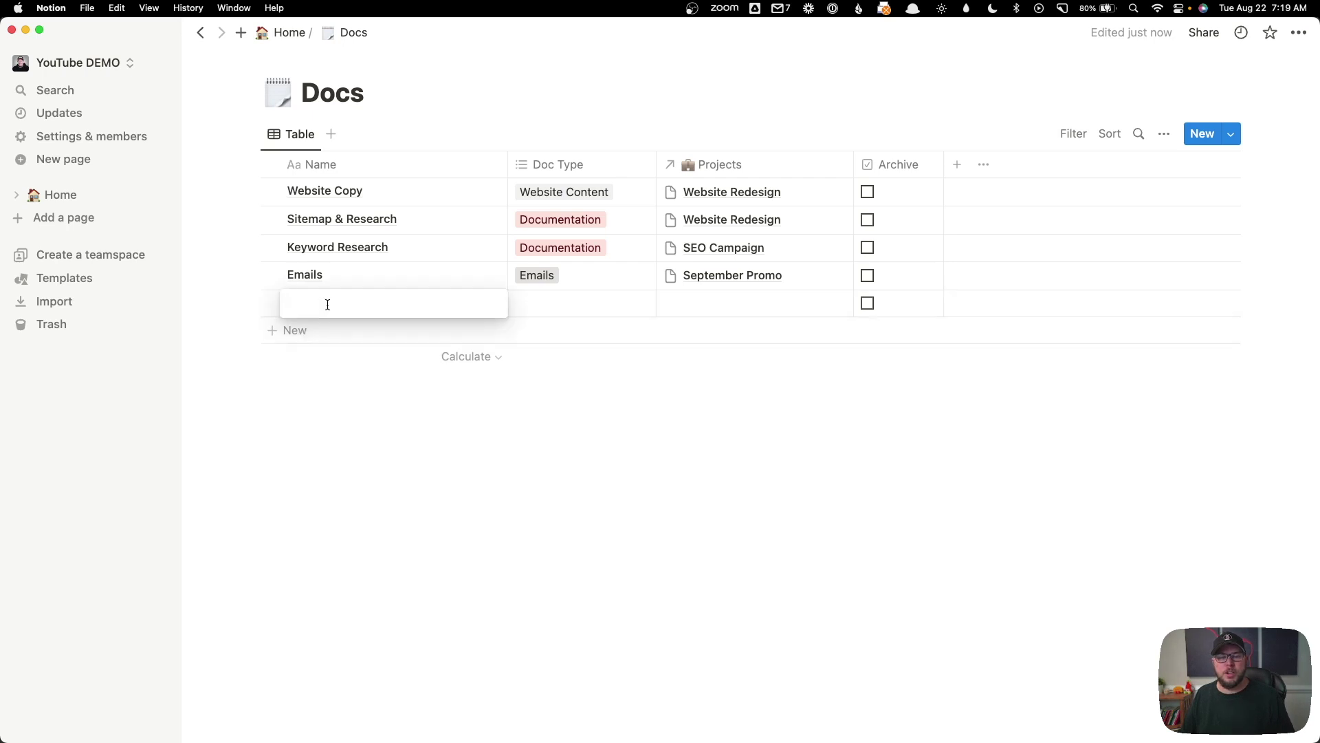
{"action": "type", "text": "Social Posts"}
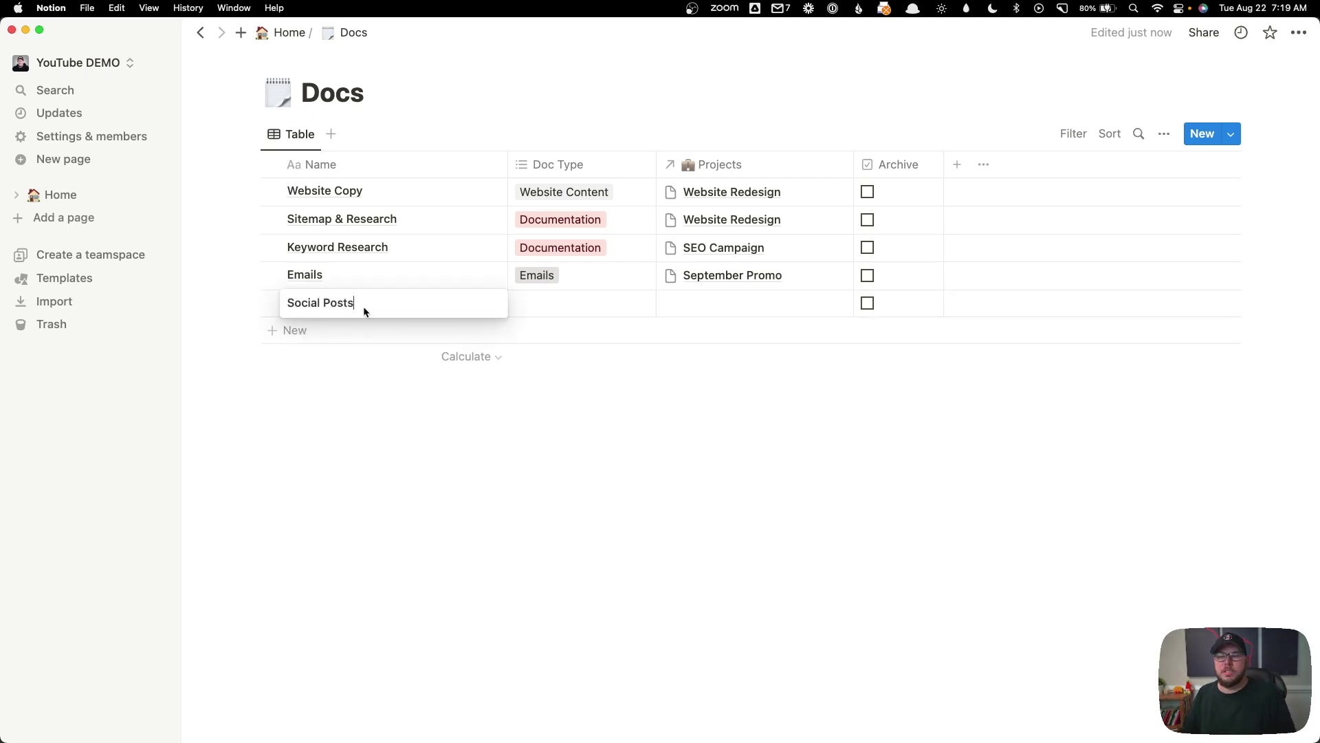
{"action": "left_click", "coordinate": [530, 299]}
{"action": "left_click", "coordinate": [595, 360]}
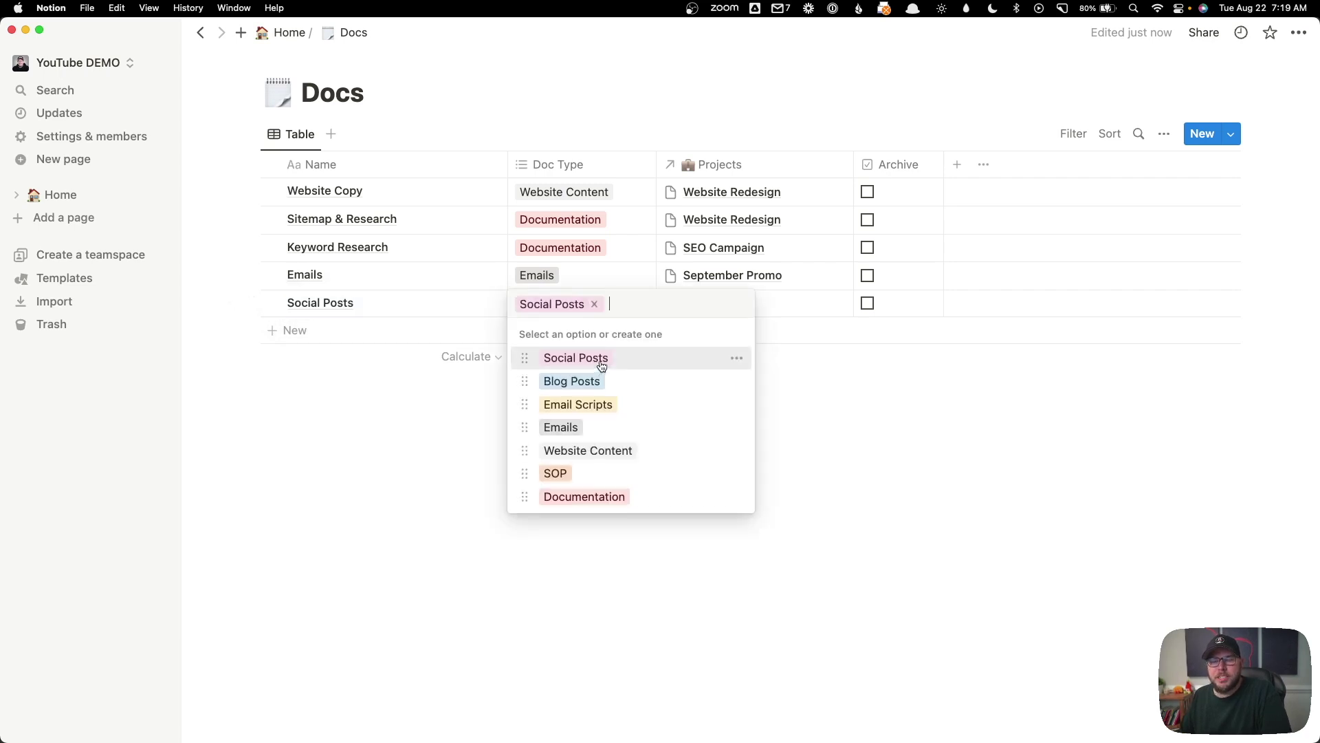
{"action": "key", "text": "Escape"}
{"action": "key", "text": "Right"}
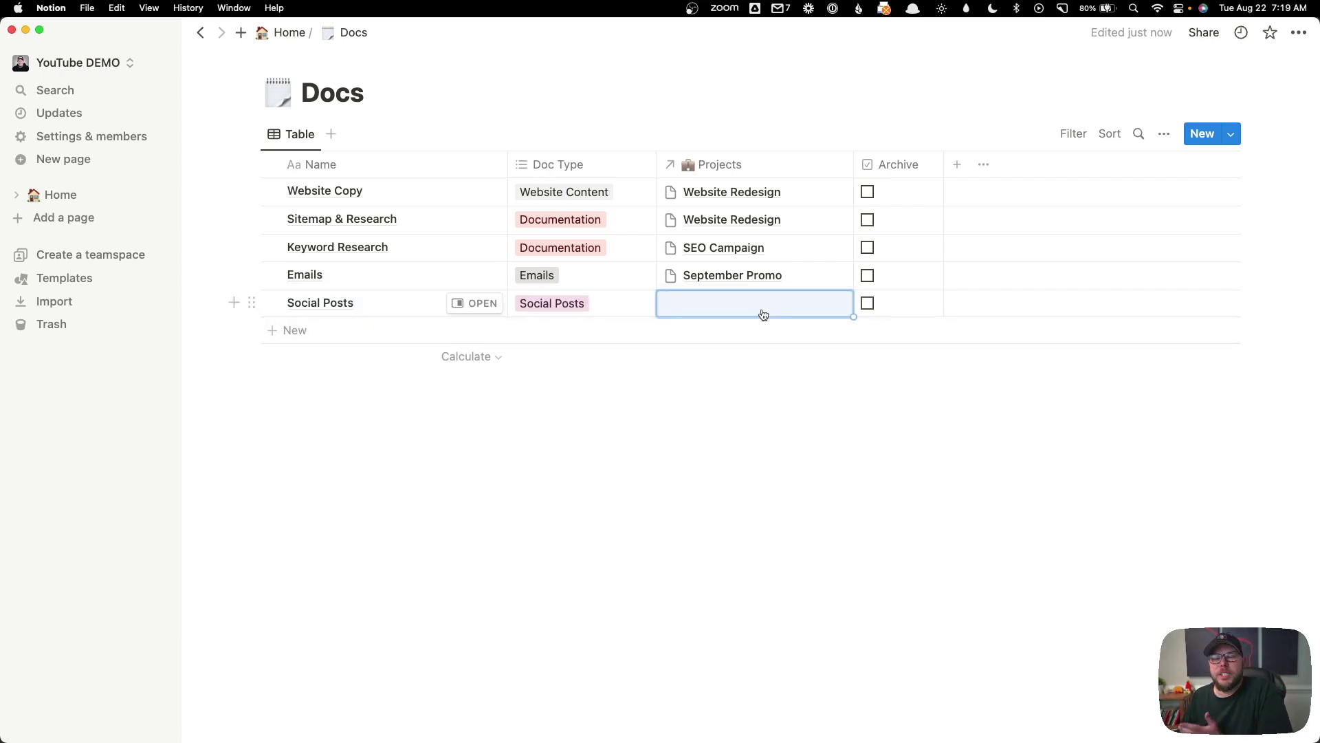
{"action": "left_click", "coordinate": [761, 310]}
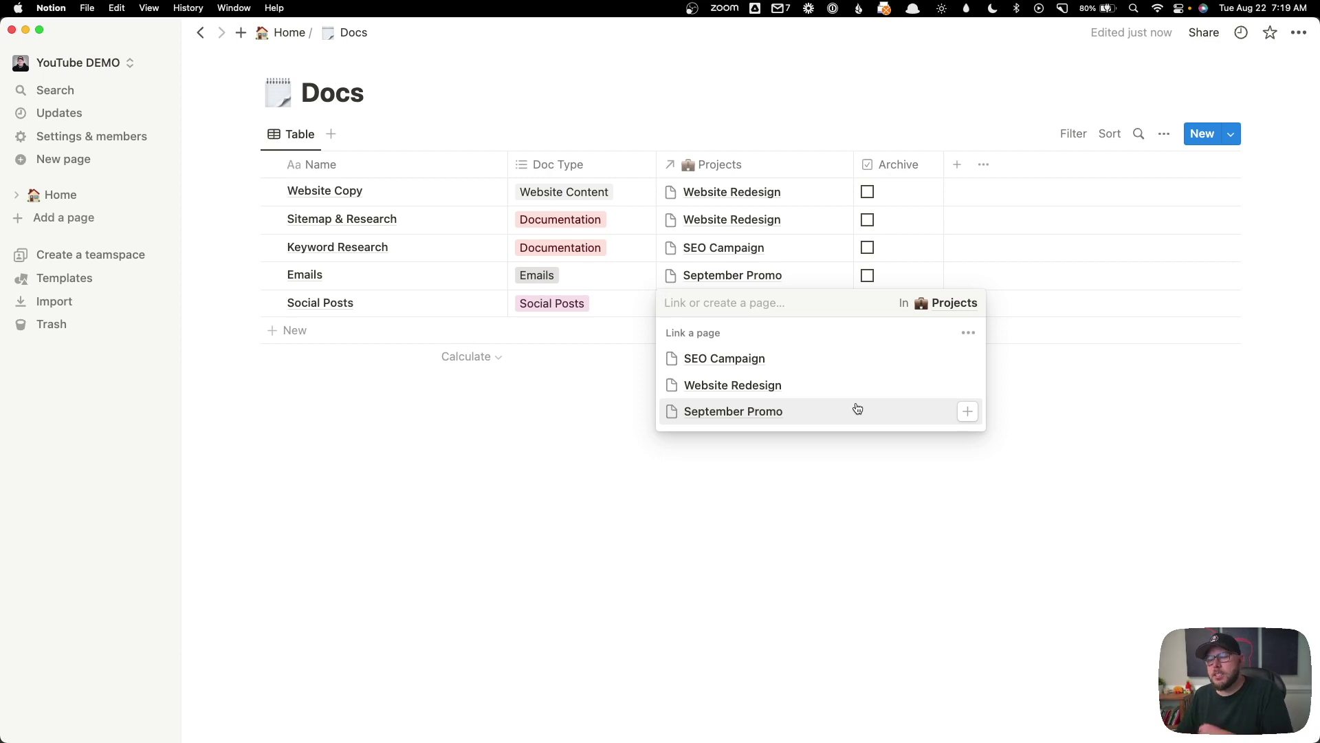
{"action": "key", "text": "Escape"}
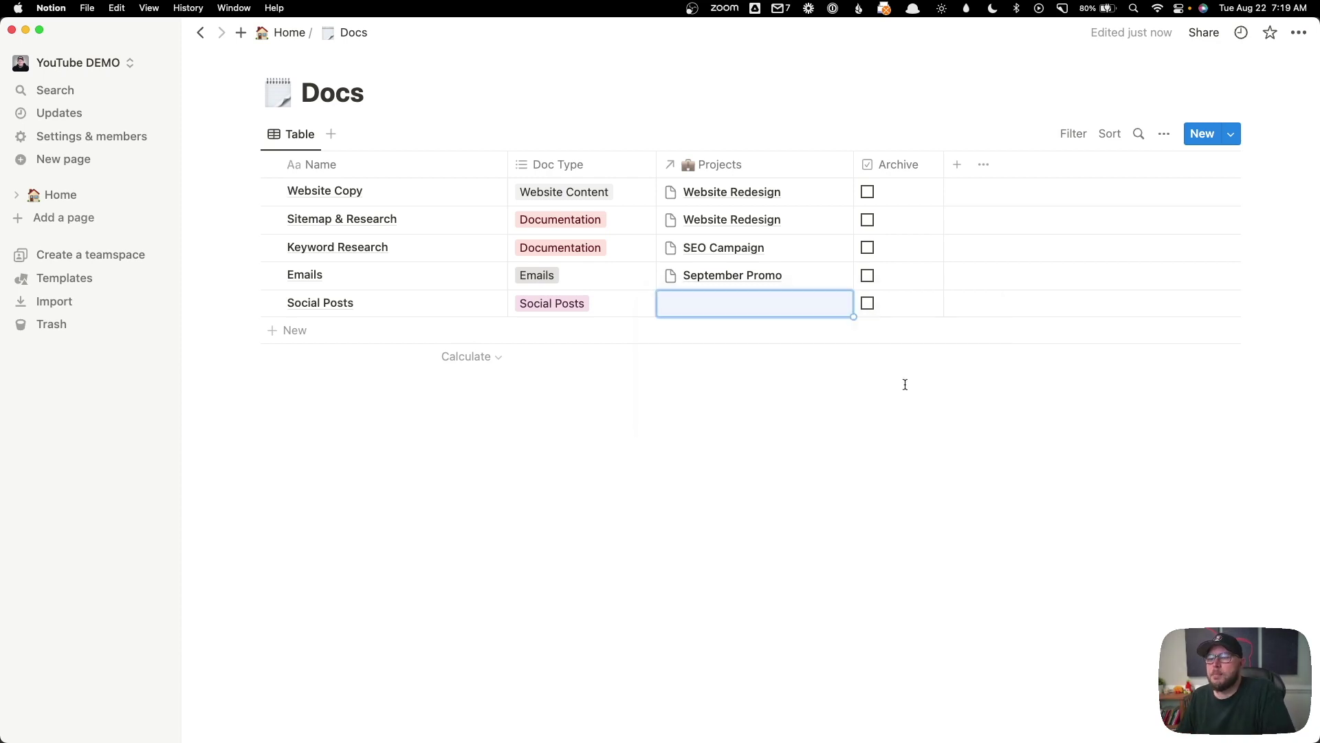
- Add a Rollup property named Company to the Docs database, using the Projects relation and its Companies property
{"action": "left_click", "coordinate": [958, 165]}
{"action": "scroll", "coordinate": [1076, 481], "scroll_direction": "down", "scroll_amount": 1}
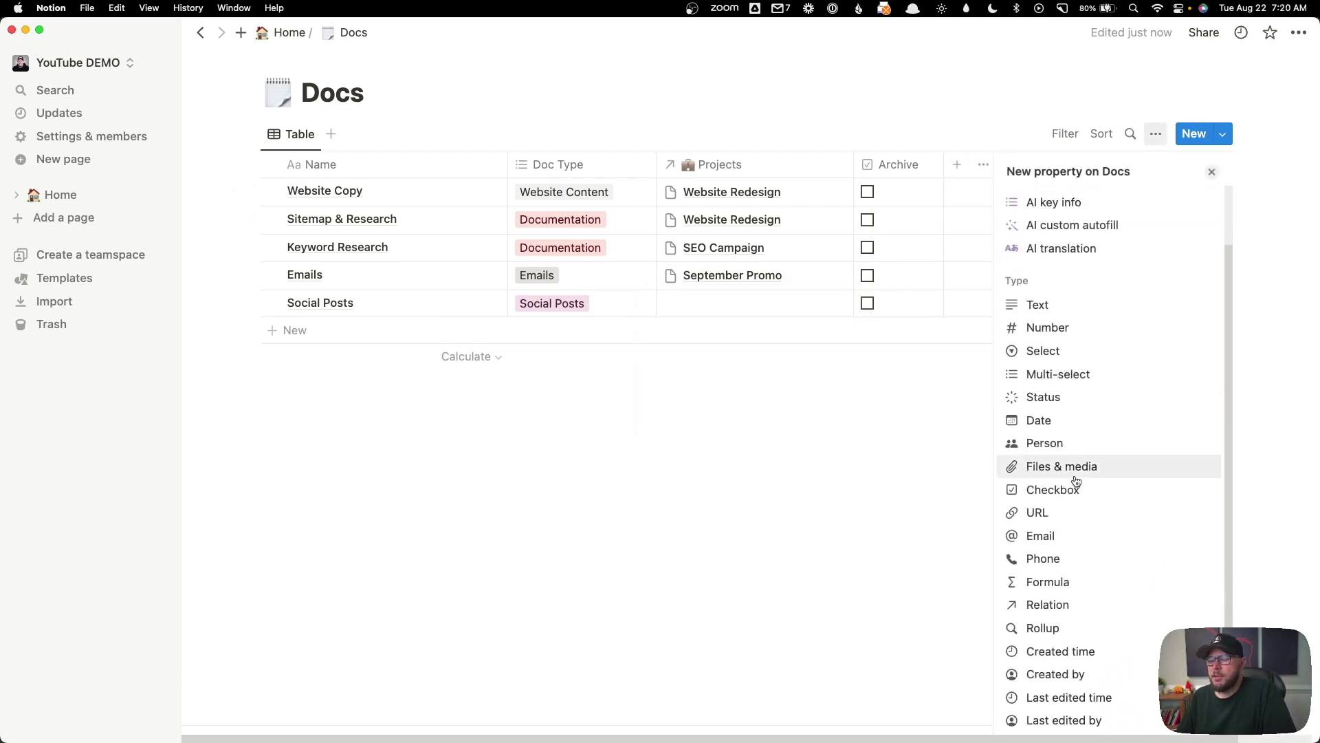
{"action": "scroll", "coordinate": [1076, 489], "scroll_direction": "down", "scroll_amount": 3}
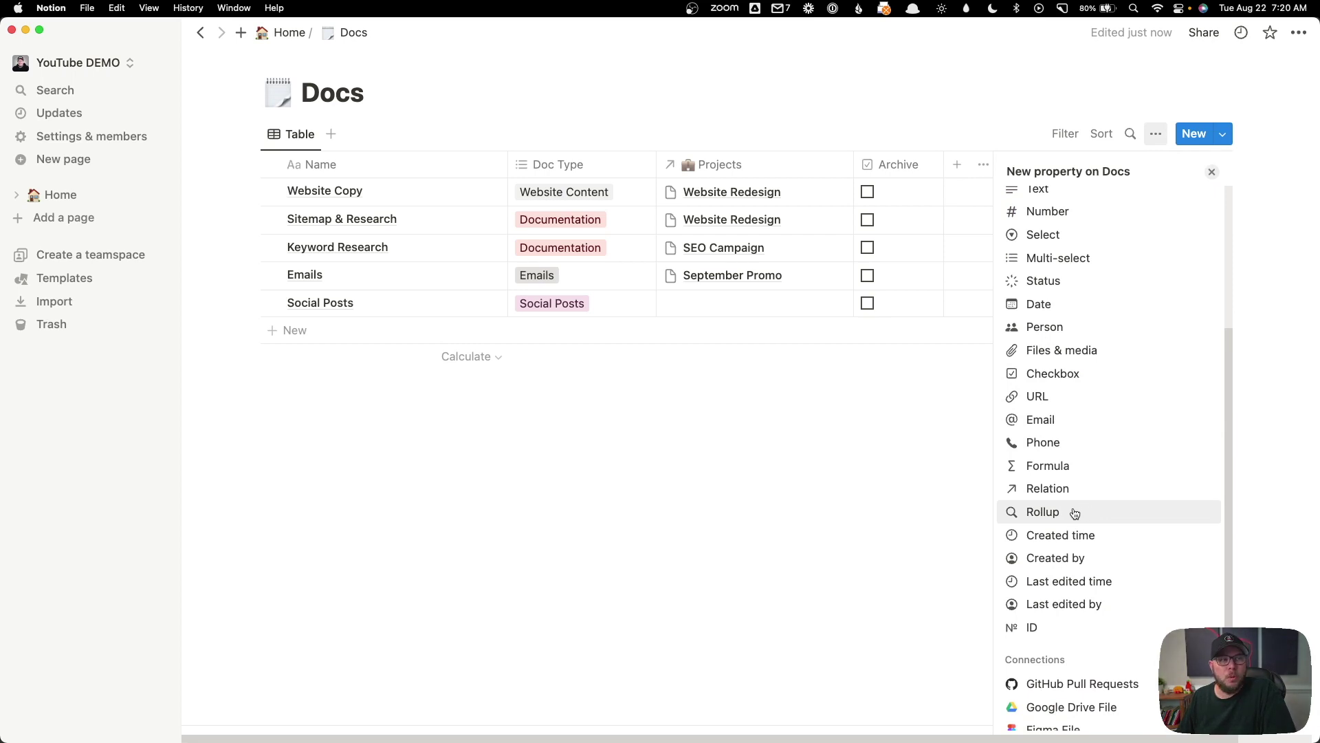
{"action": "left_click", "coordinate": [1075, 513]}
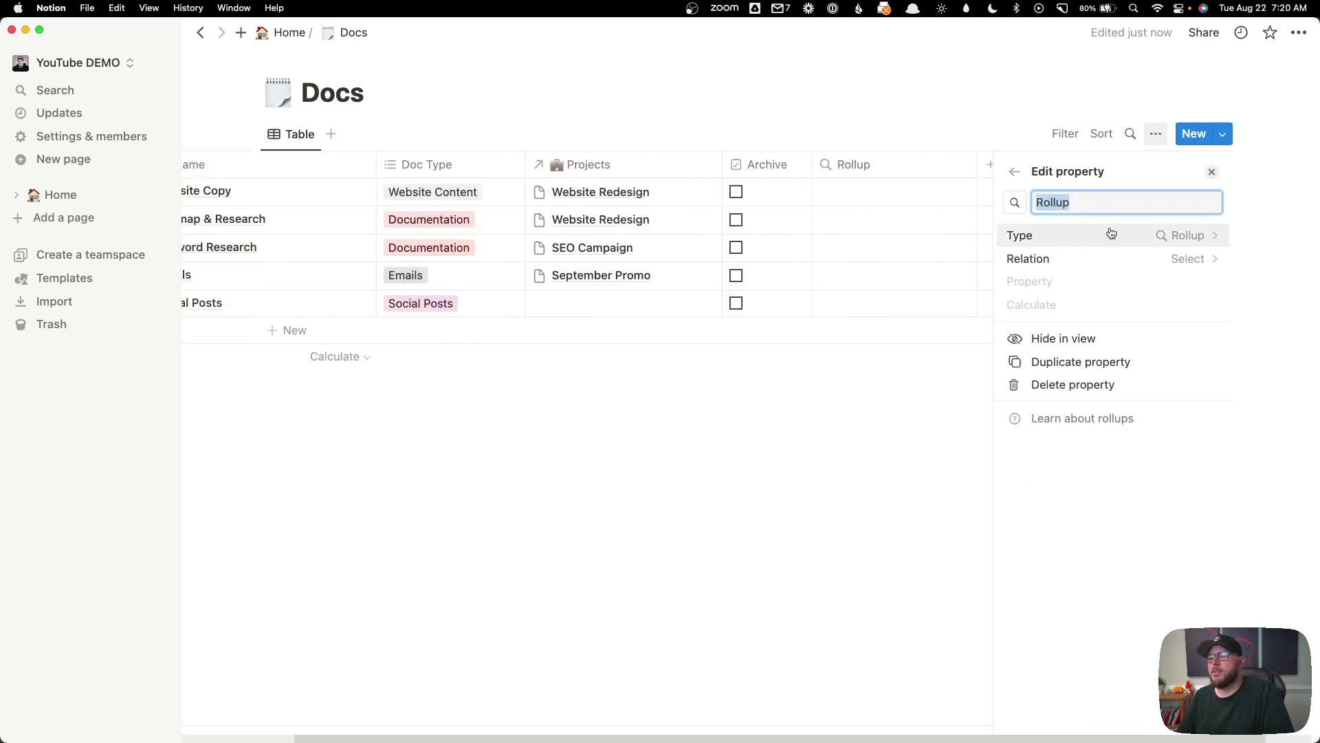
{"action": "type", "text": "Company"}
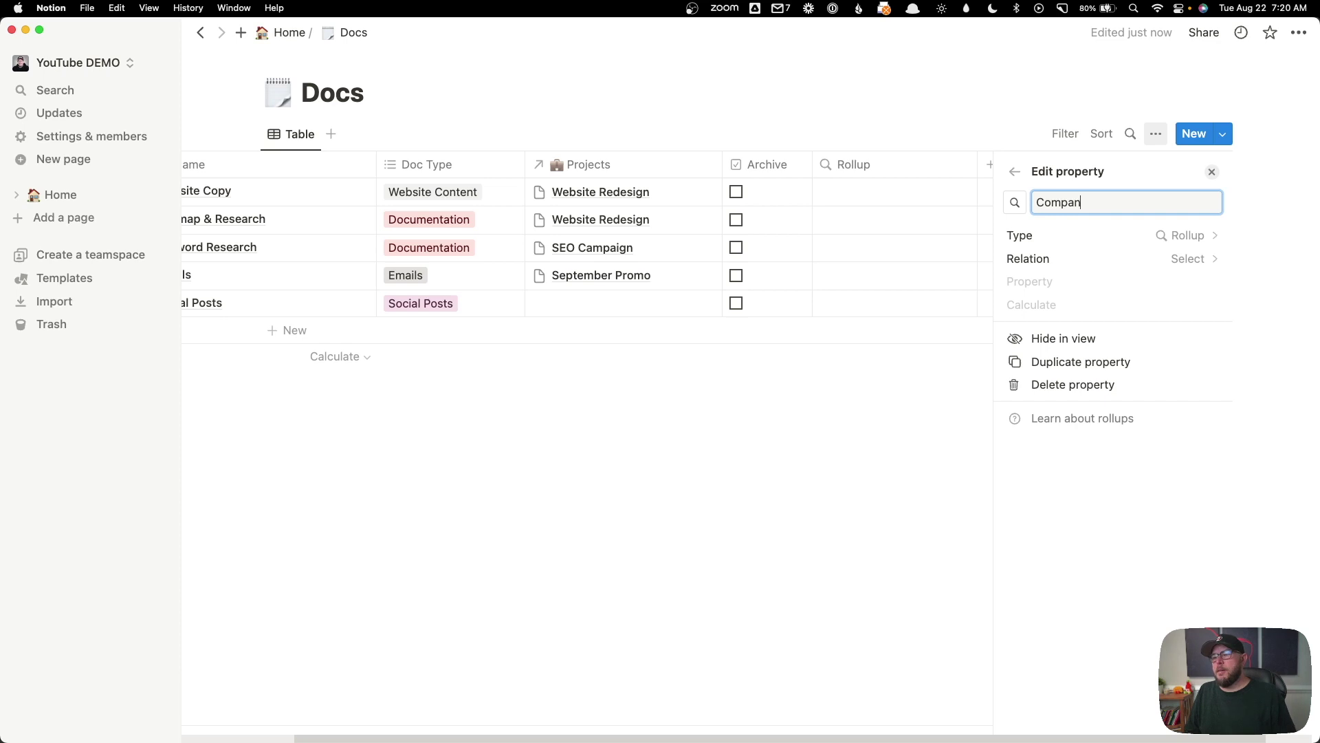
{"action": "left_click", "coordinate": [1077, 260]}
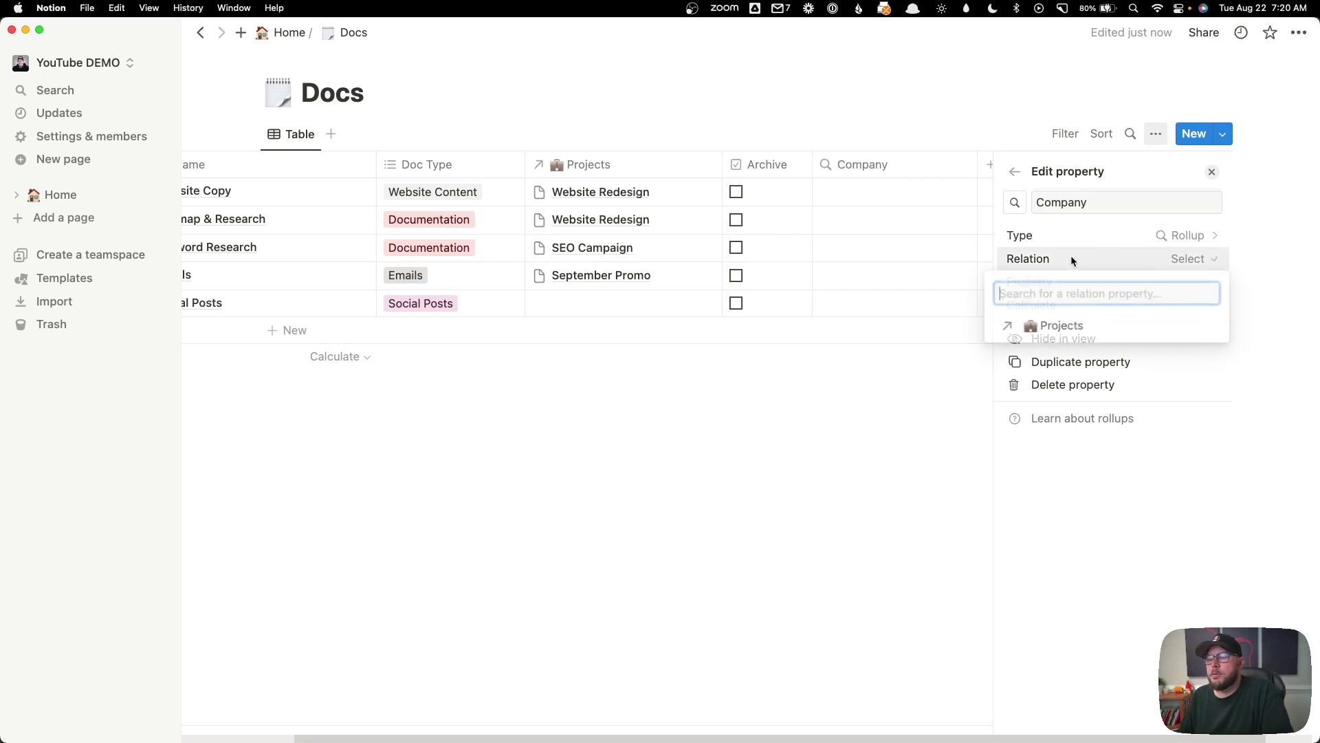
{"action": "left_click", "coordinate": [1059, 327]}
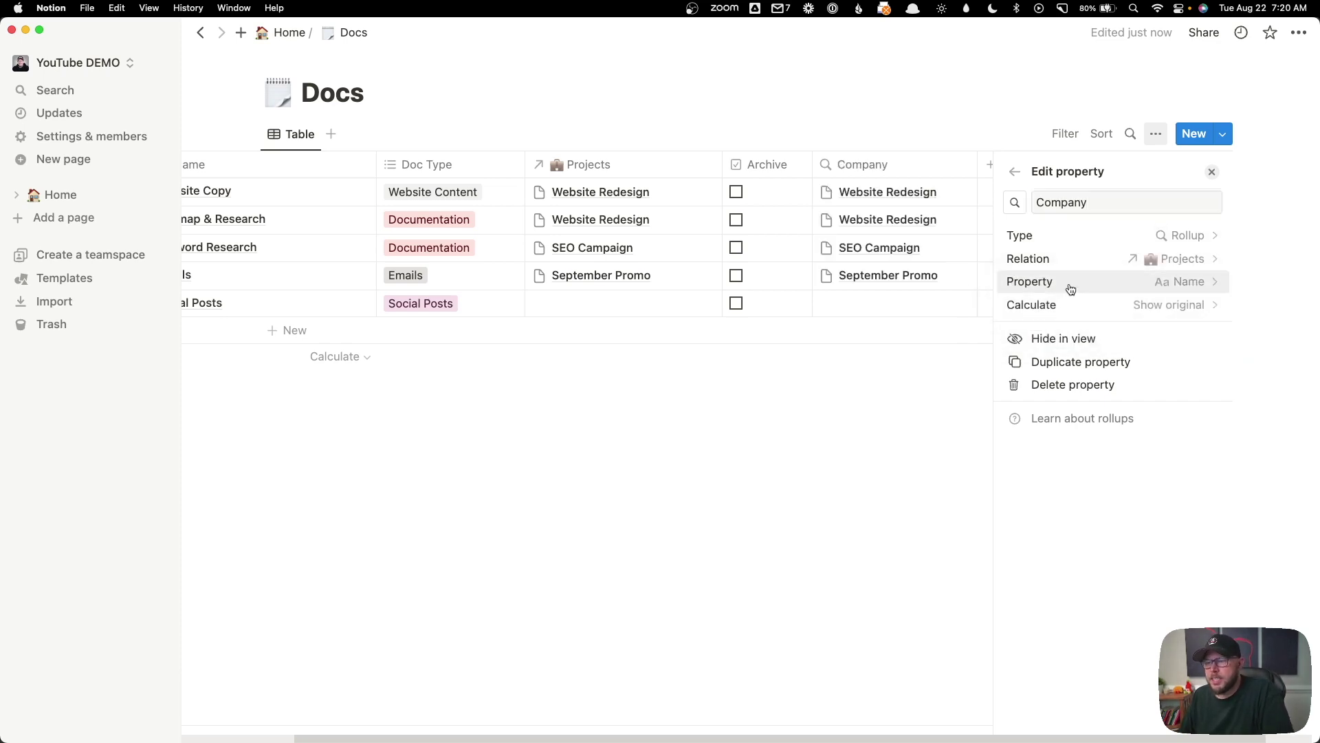
{"action": "left_click", "coordinate": [1069, 282]}
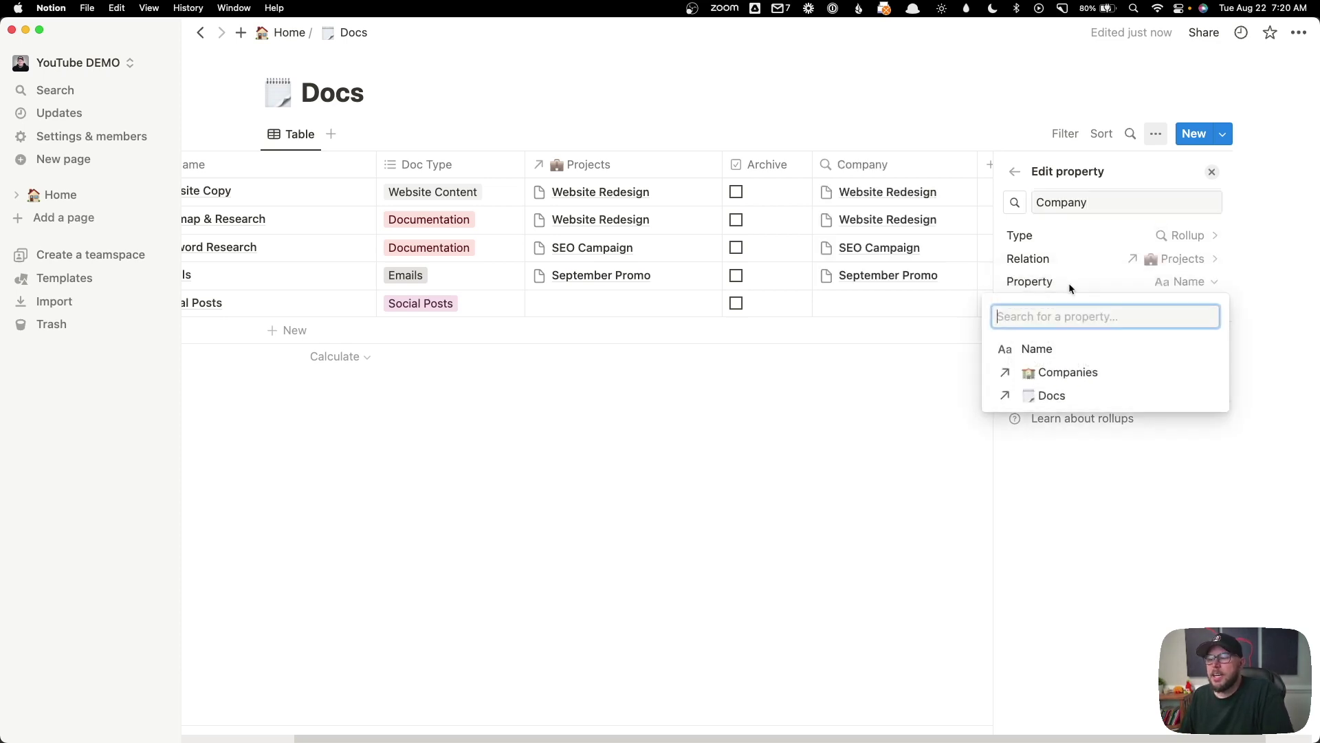
{"action": "left_click", "coordinate": [1065, 374]}
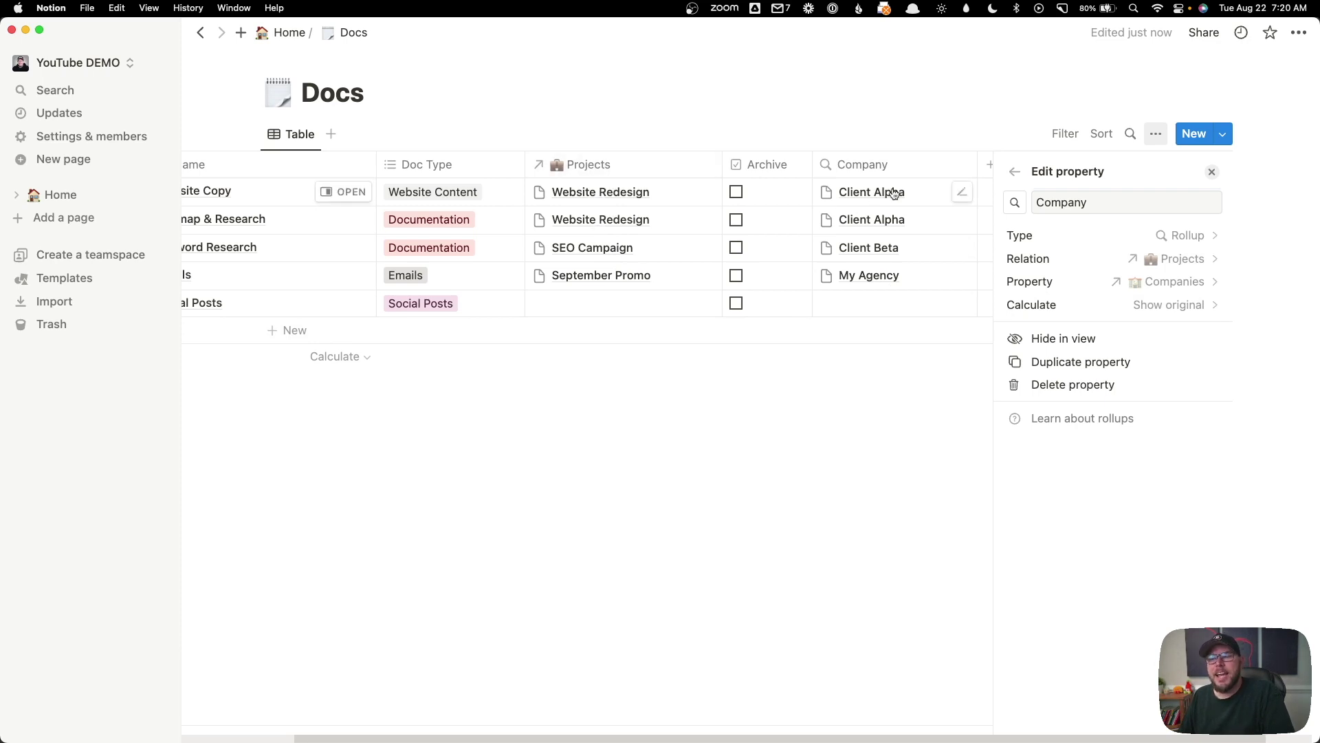
- Place the Company column between Projects and Archive in the Docs table and make it slightly narrower
{"action": "left_click", "coordinate": [802, 418]}
{"action": "left_click_drag", "start_coordinate": [1012, 156], "coordinate": [925, 162]}
{"action": "left_click_drag", "start_coordinate": [1012, 162], "coordinate": [999, 162]}
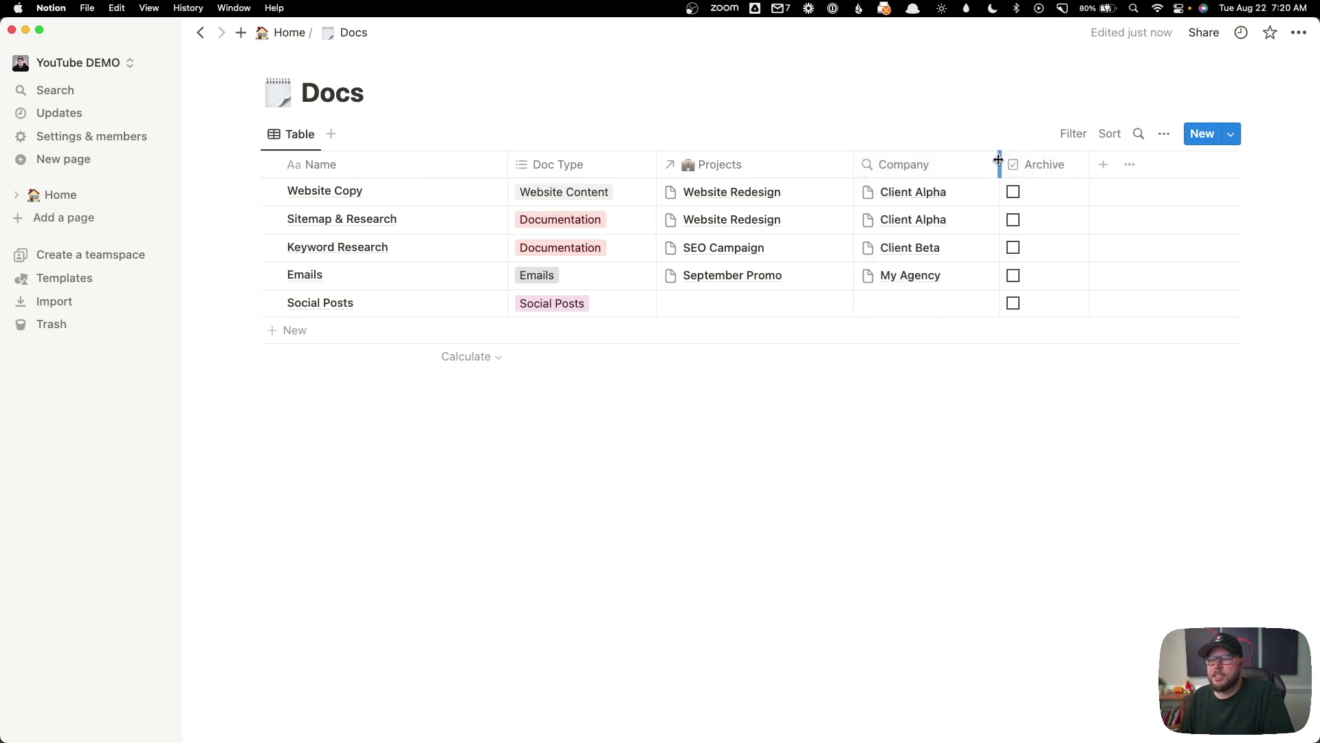
- Show Companies beside each project in the Projects relation picker, and link the Social Posts doc to September Promo
{"action": "left_click", "coordinate": [772, 315]}
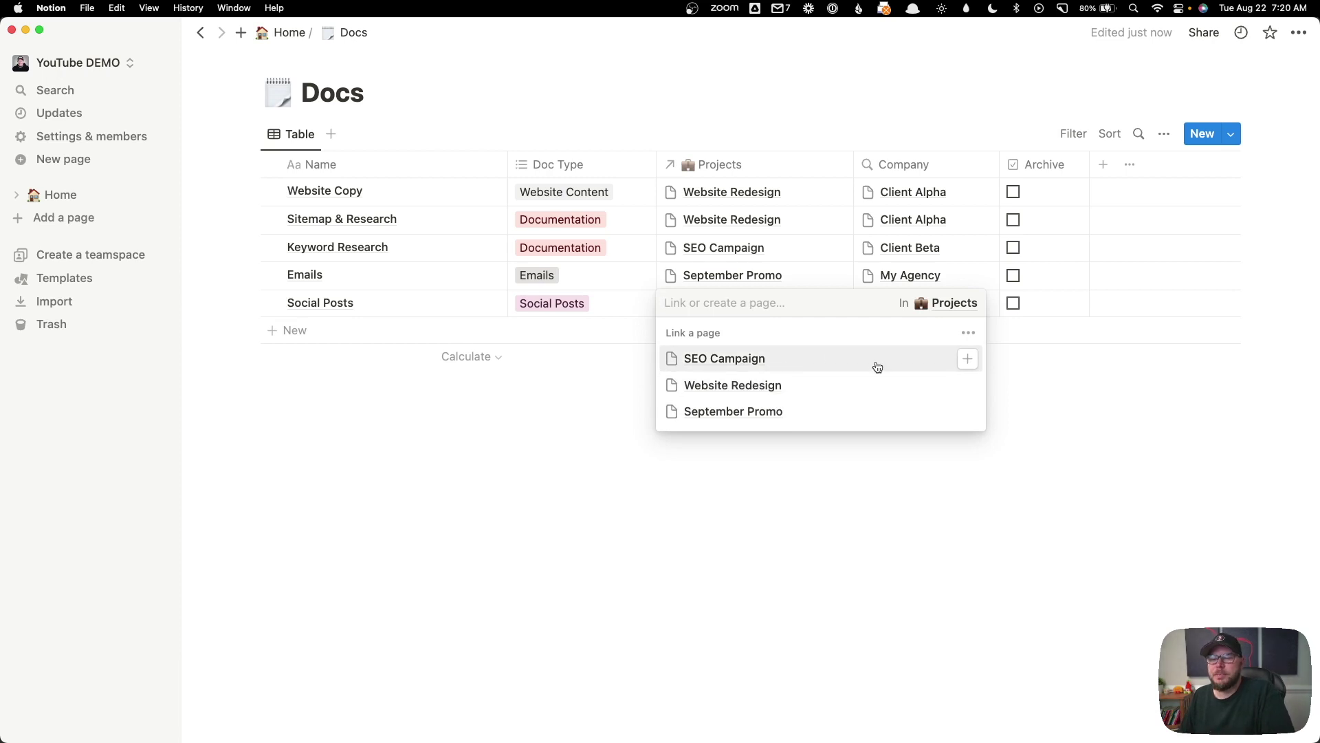
{"action": "left_click", "coordinate": [968, 335]}
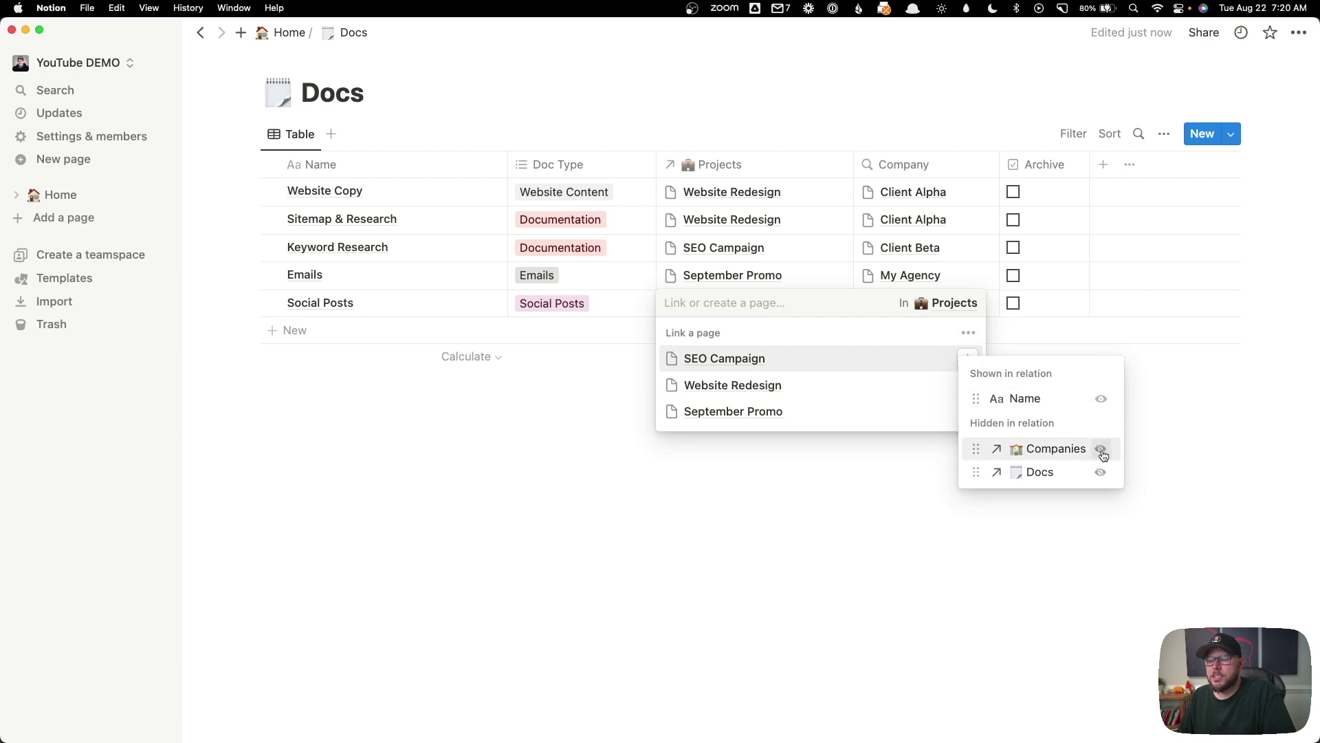
{"action": "left_click", "coordinate": [1101, 450]}
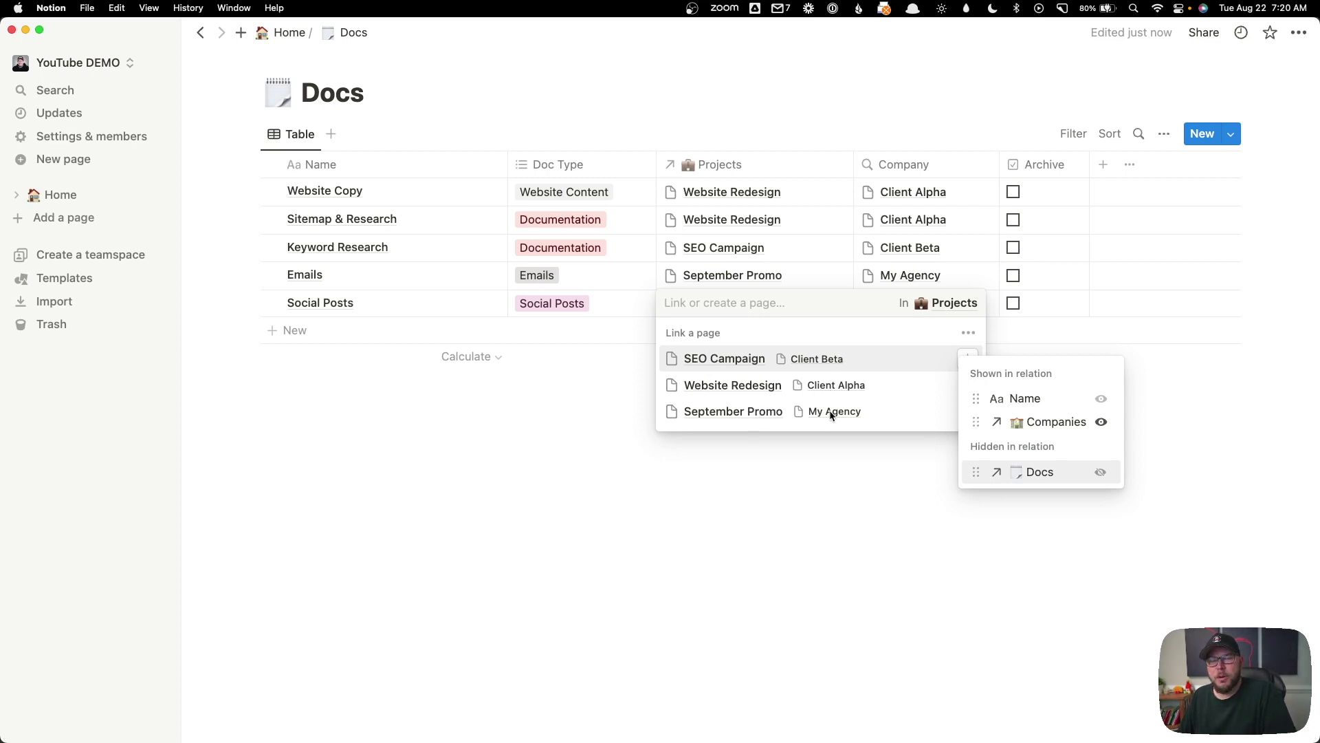
{"action": "left_click", "coordinate": [734, 411]}
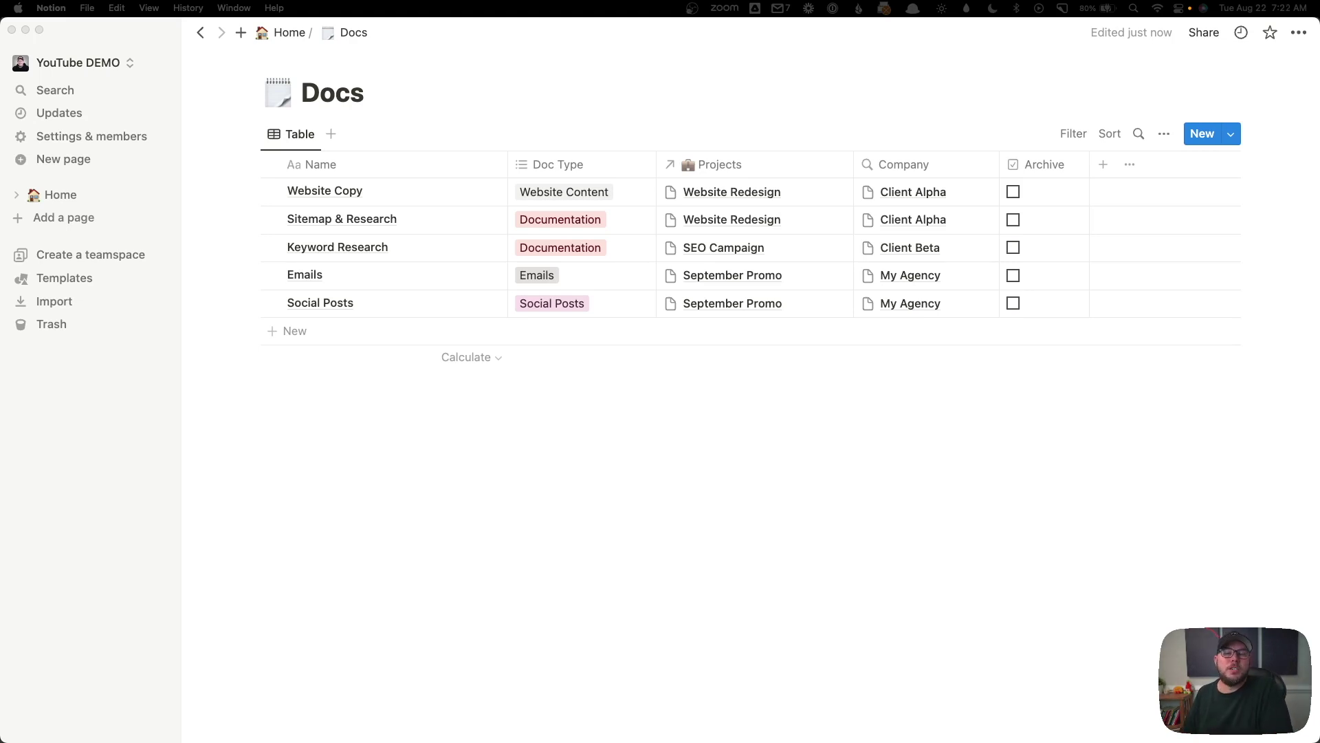
- Rename the Docs table view to All Docs
{"action": "left_click", "coordinate": [297, 135]}
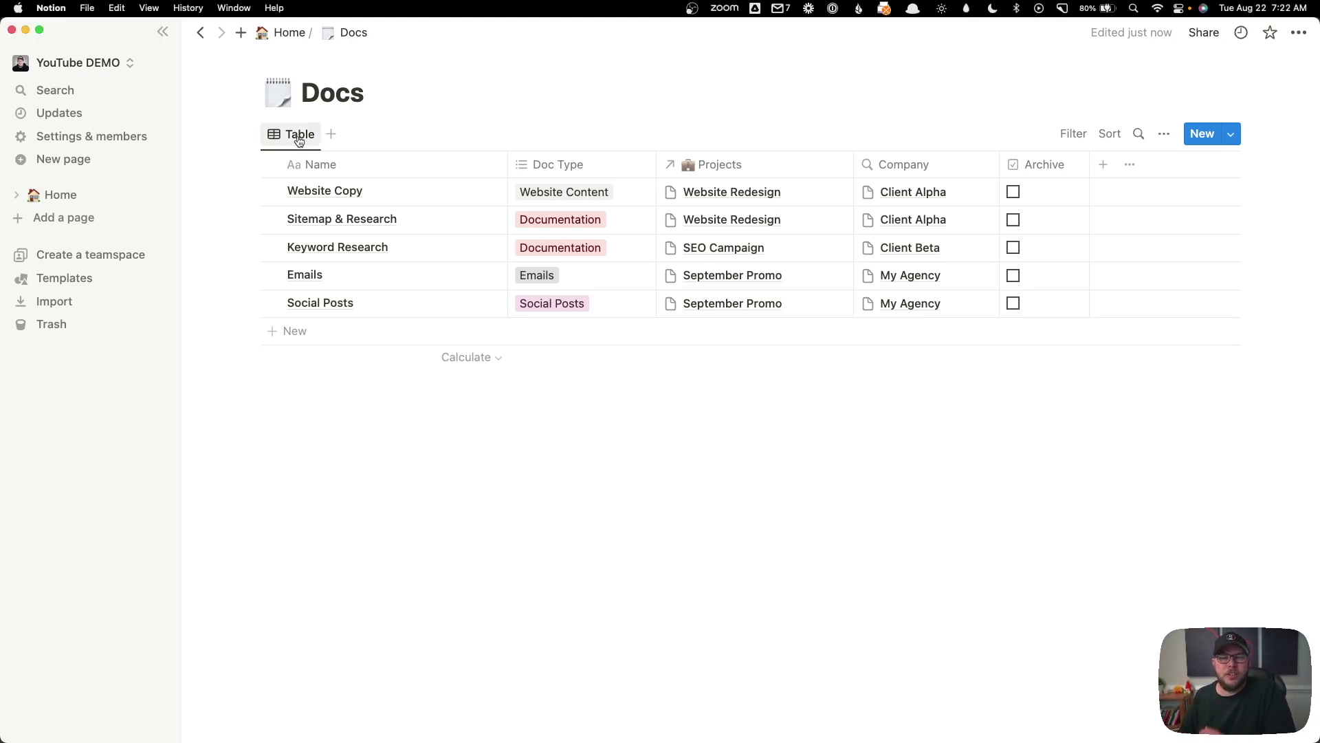
{"action": "left_click", "coordinate": [296, 134]}
{"action": "left_click", "coordinate": [320, 168]}
{"action": "type", "text": "All Docs"}
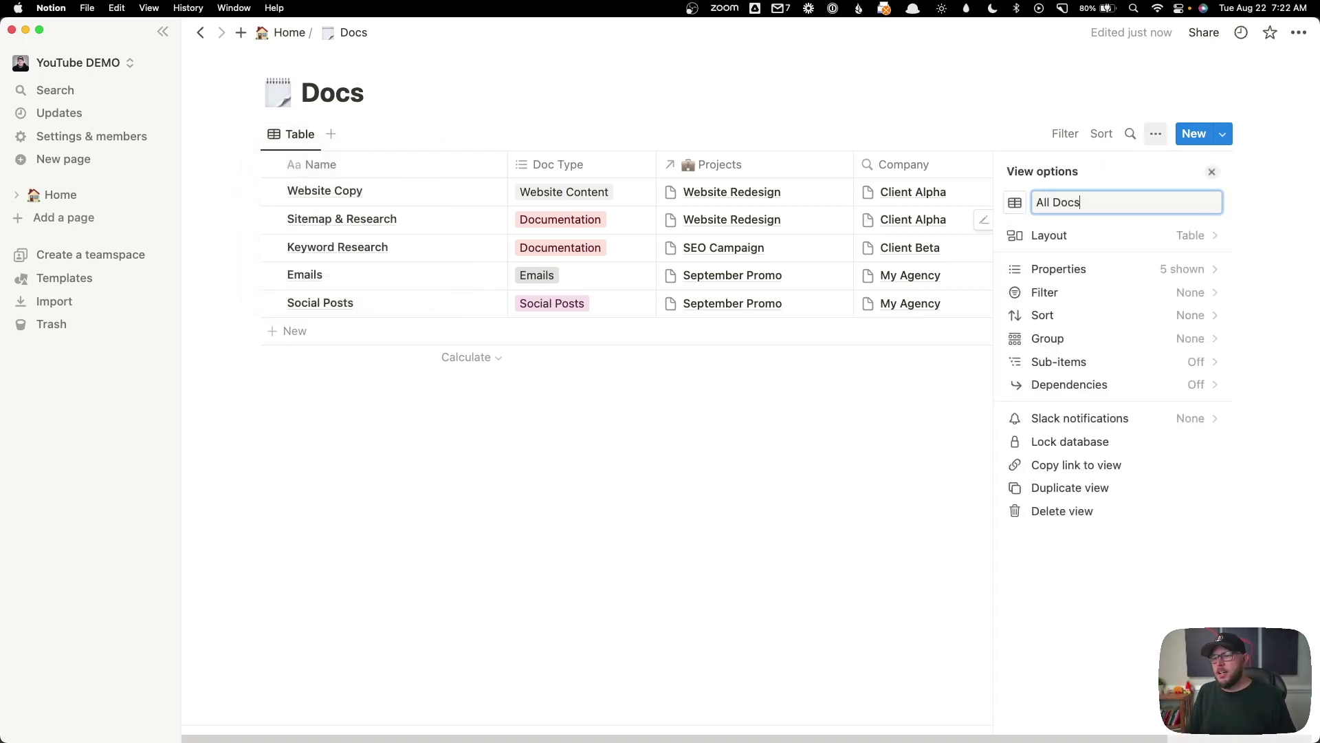
{"action": "left_click", "coordinate": [678, 451]}
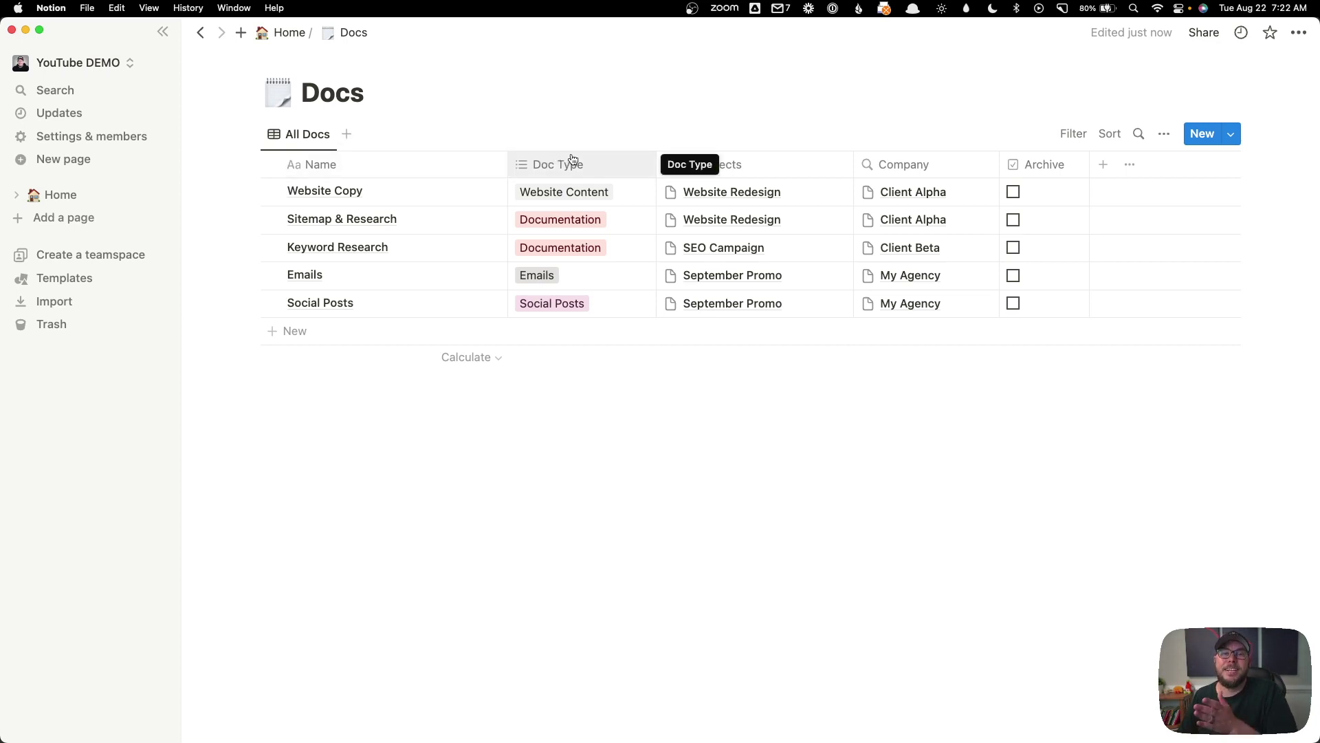
- Filter the All Docs view to Archive Unchecked, and mark the Website Copy doc as archived
{"action": "left_click", "coordinate": [1072, 135]}
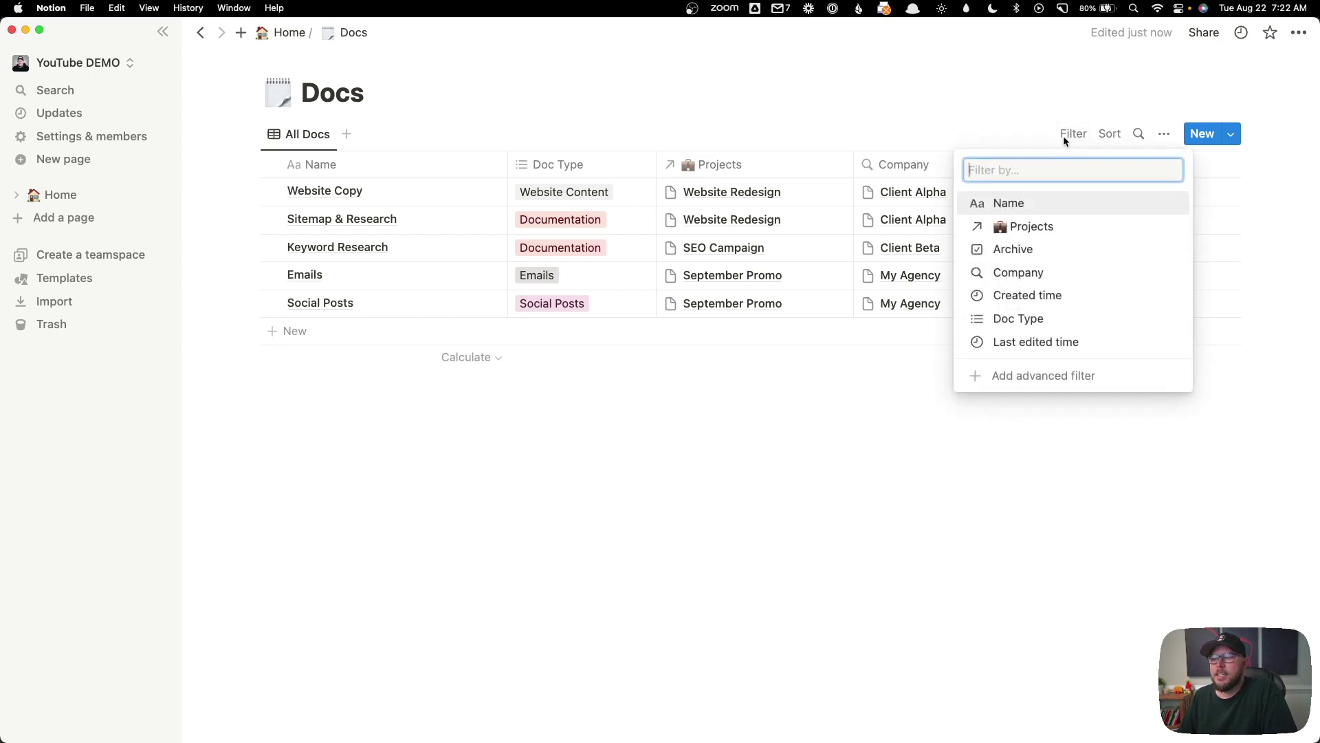
{"action": "left_click", "coordinate": [1003, 251]}
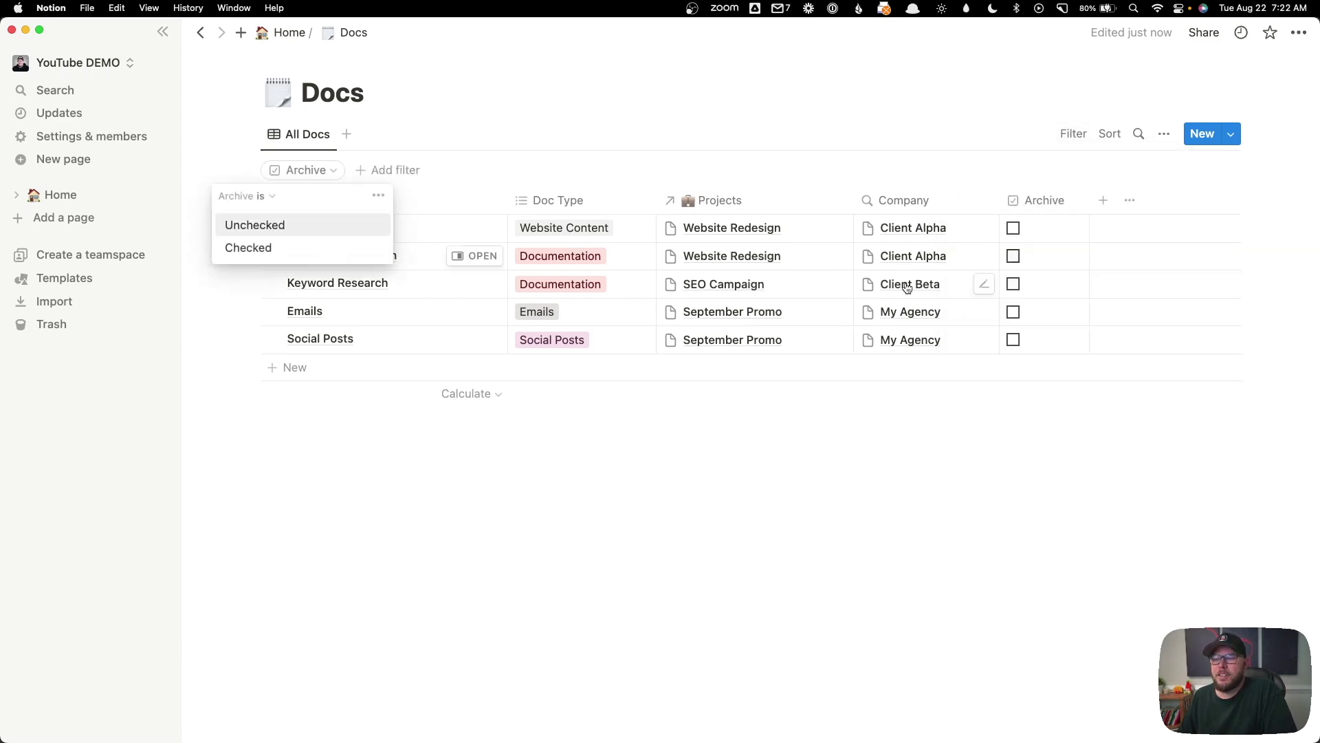
{"action": "left_click", "coordinate": [284, 226]}
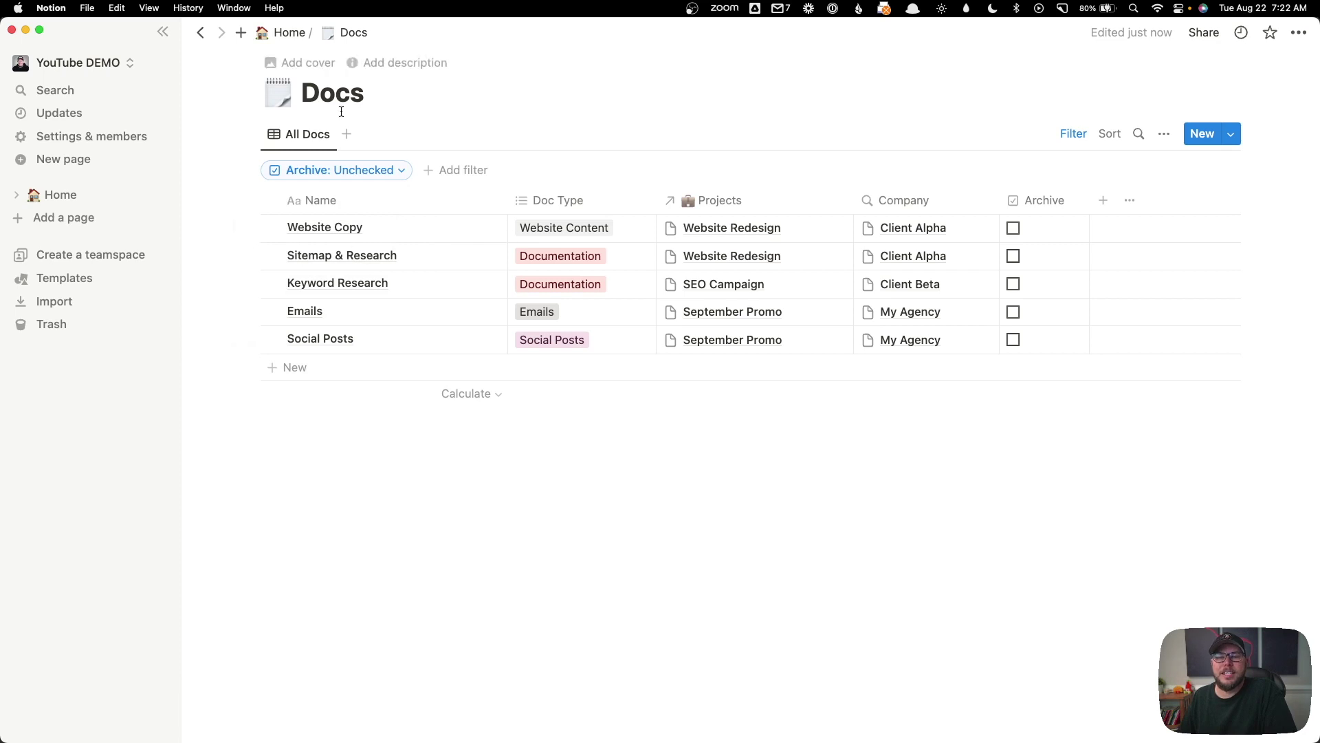
{"action": "left_click", "coordinate": [1013, 227]}
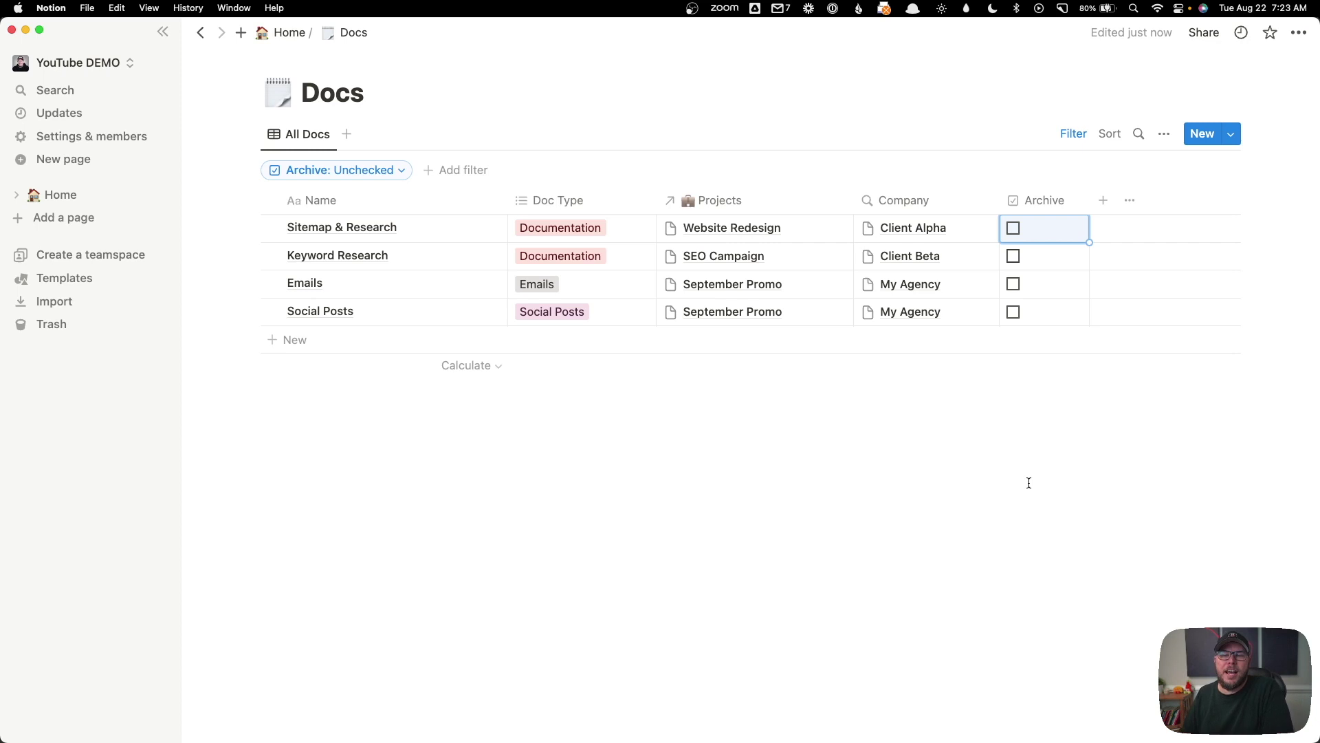
{"action": "left_click", "coordinate": [413, 93]}
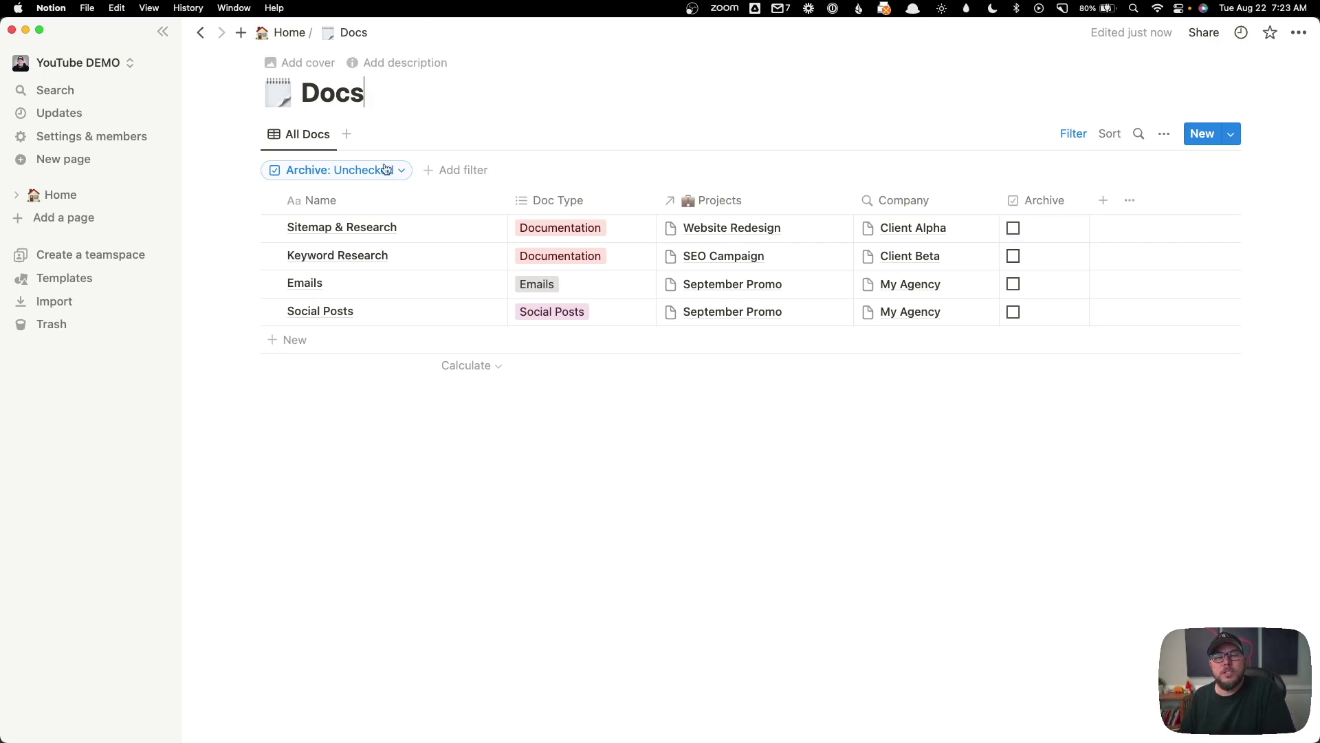
- Create a table view named Archived in the Docs database and filter it to Archive Checked
{"action": "left_click", "coordinate": [347, 136]}
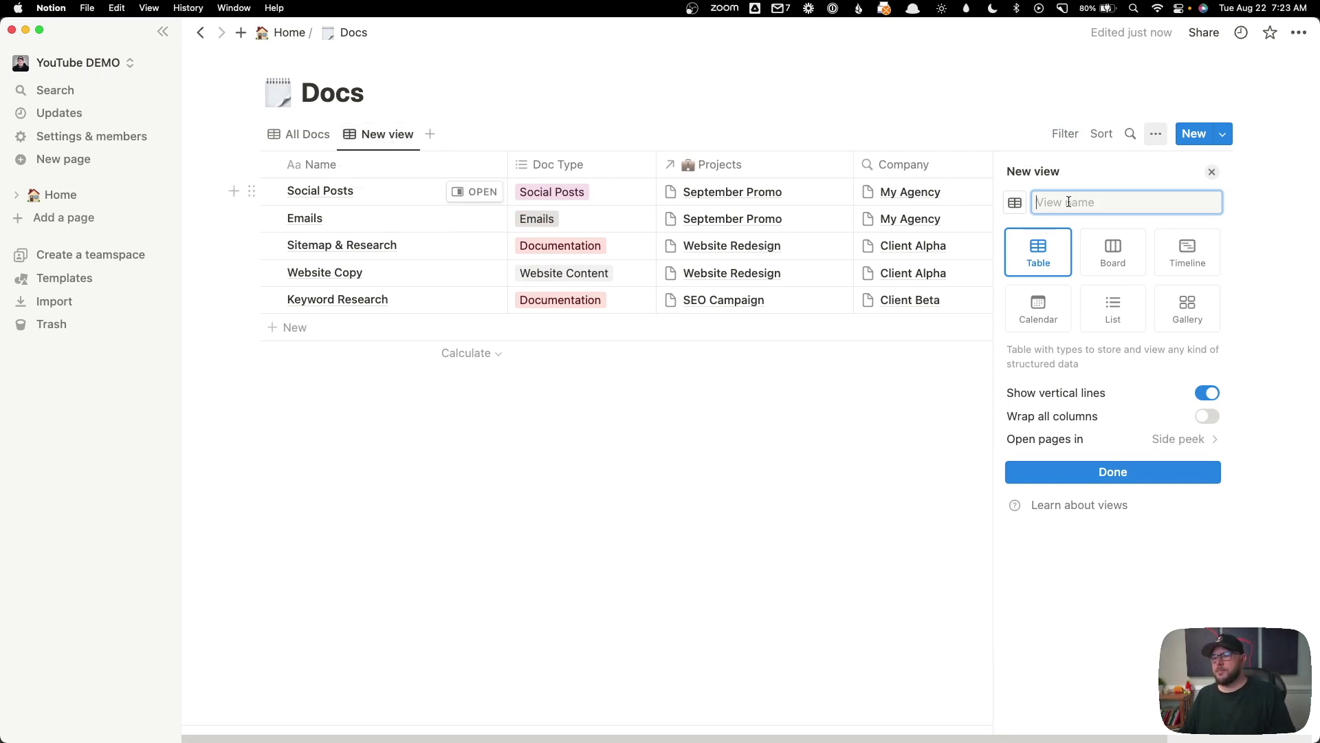
{"action": "type", "text": "Archived"}
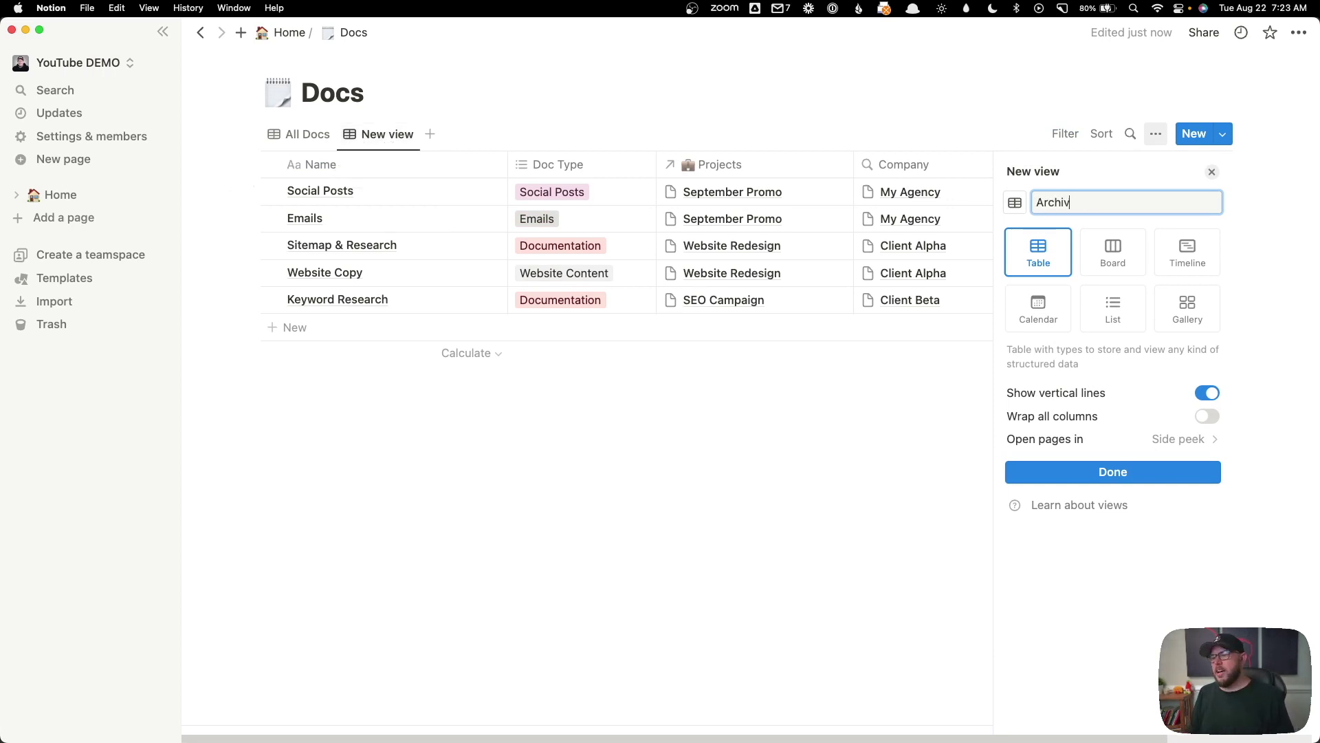
{"action": "left_click", "coordinate": [1152, 478]}
{"action": "left_click", "coordinate": [832, 472]}
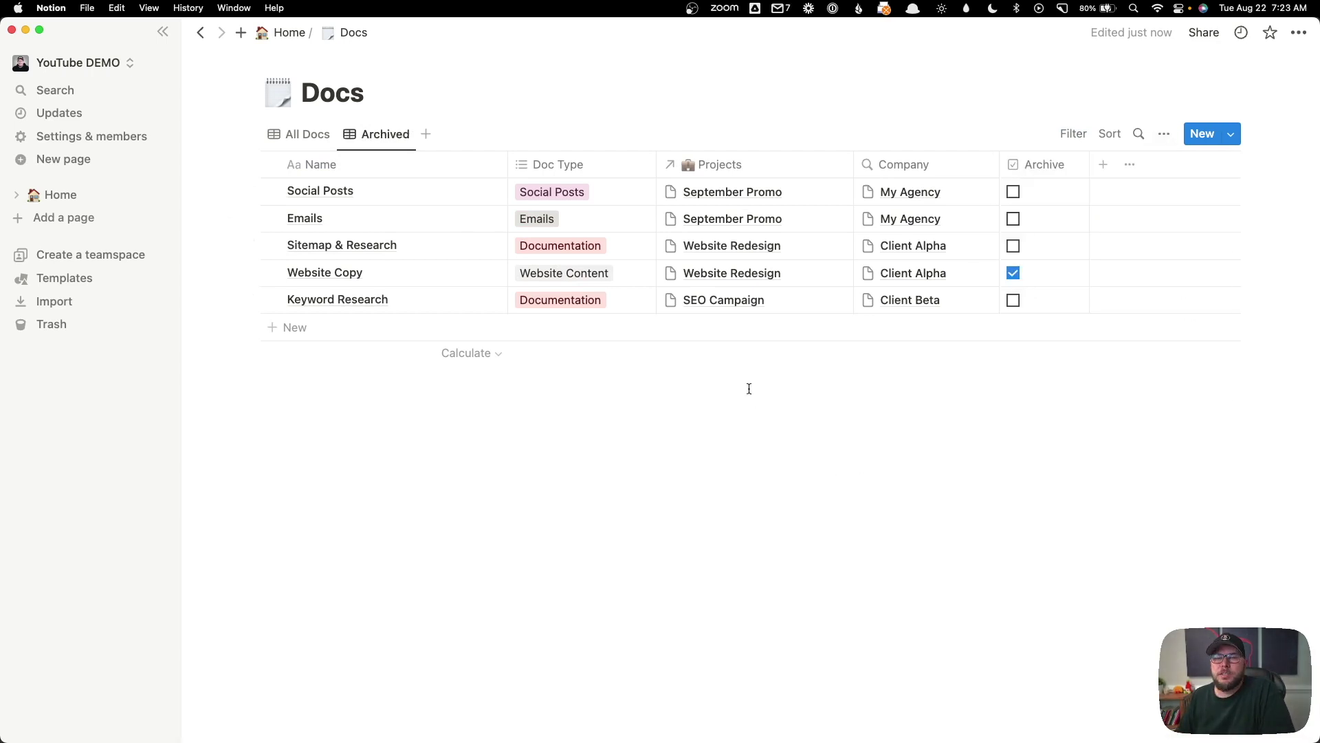
{"action": "left_click", "coordinate": [1063, 133]}
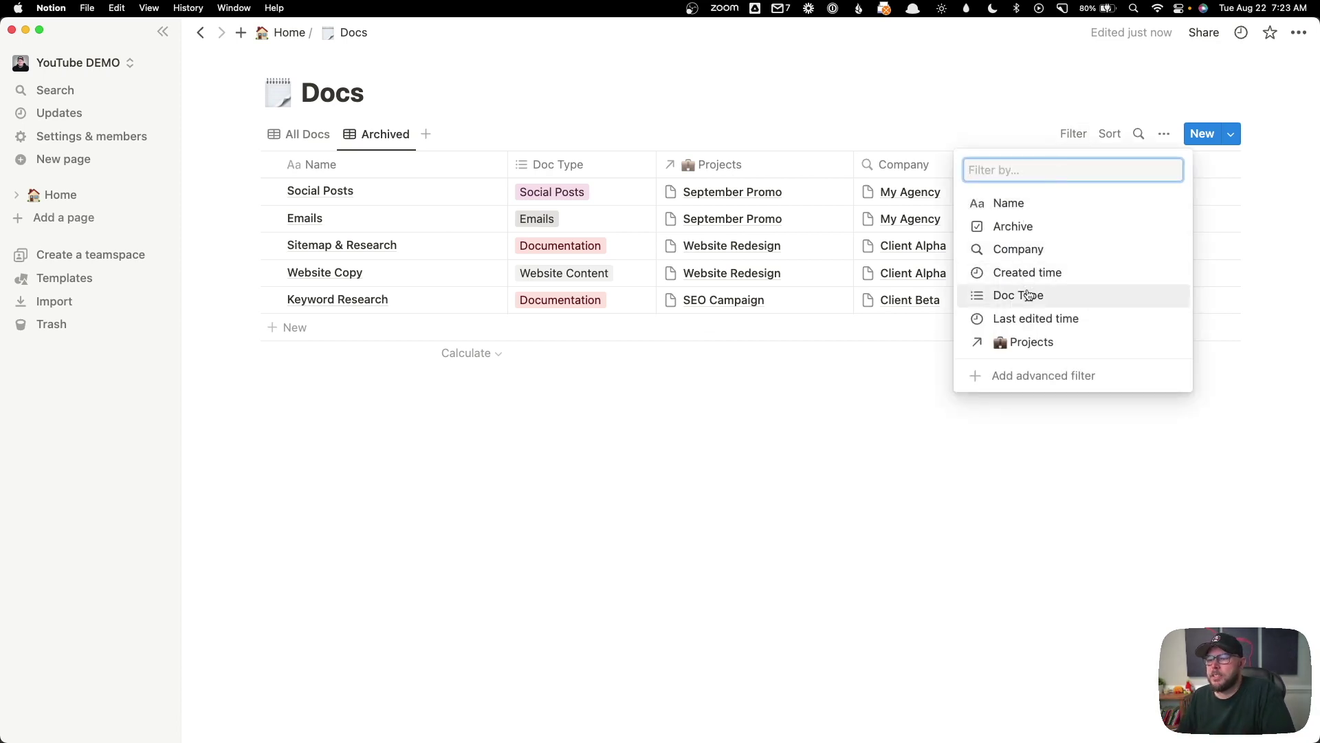
{"action": "left_click", "coordinate": [1007, 231]}
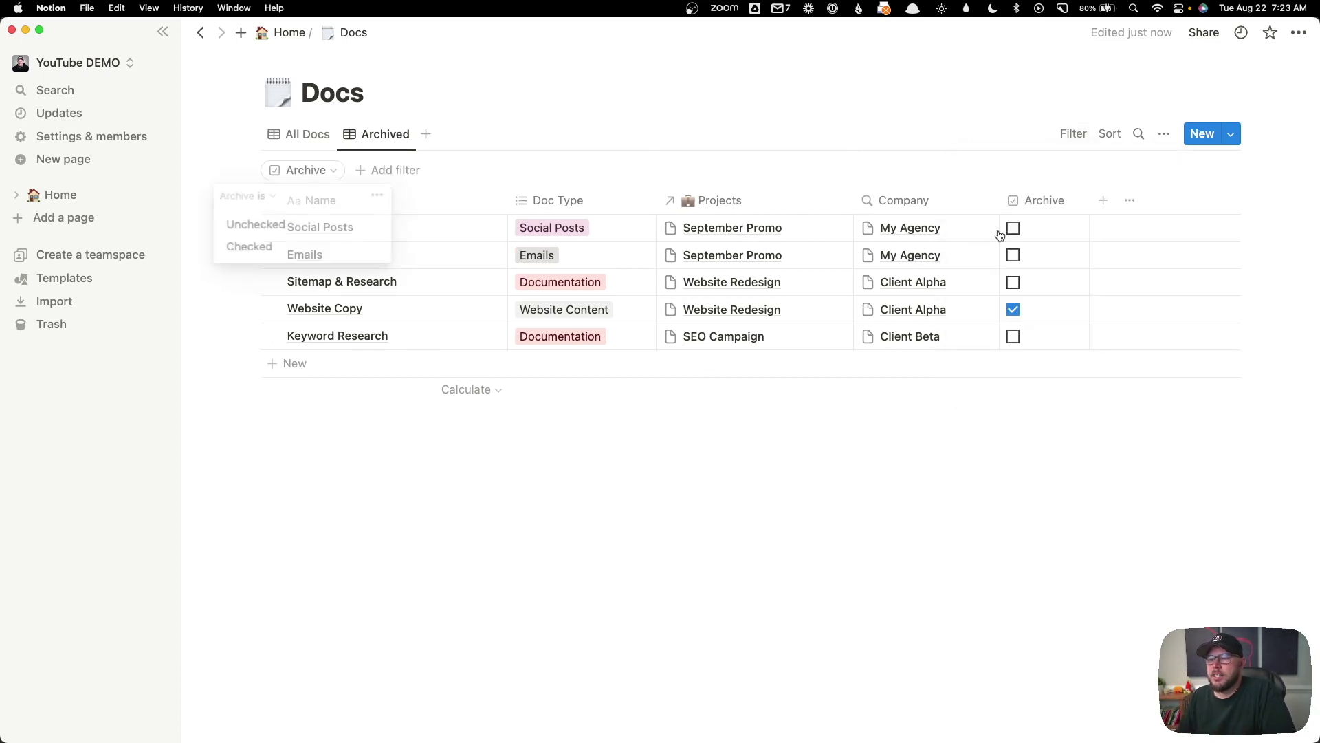
{"action": "left_click", "coordinate": [267, 246]}
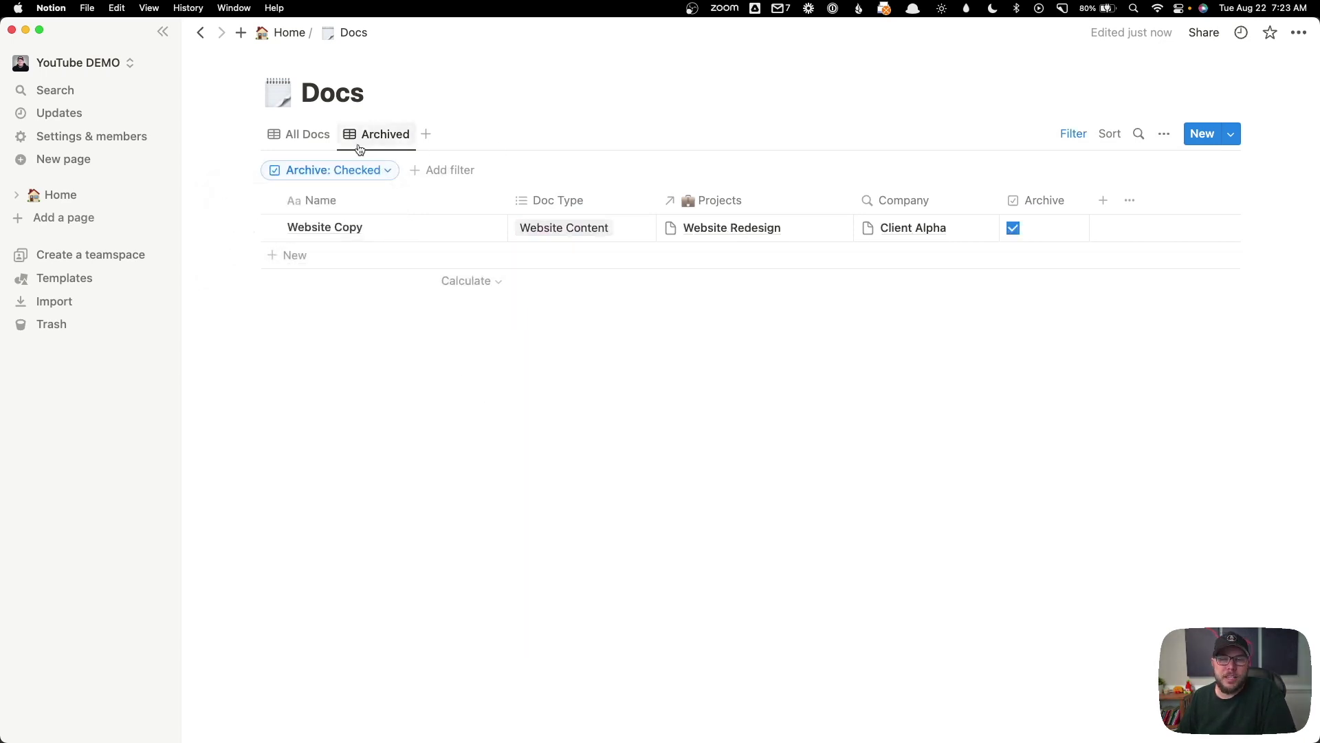
- Compare the All Docs and Archived views, unarchive the Website Copy doc, and return to All Docs
{"action": "left_click", "coordinate": [295, 134]}
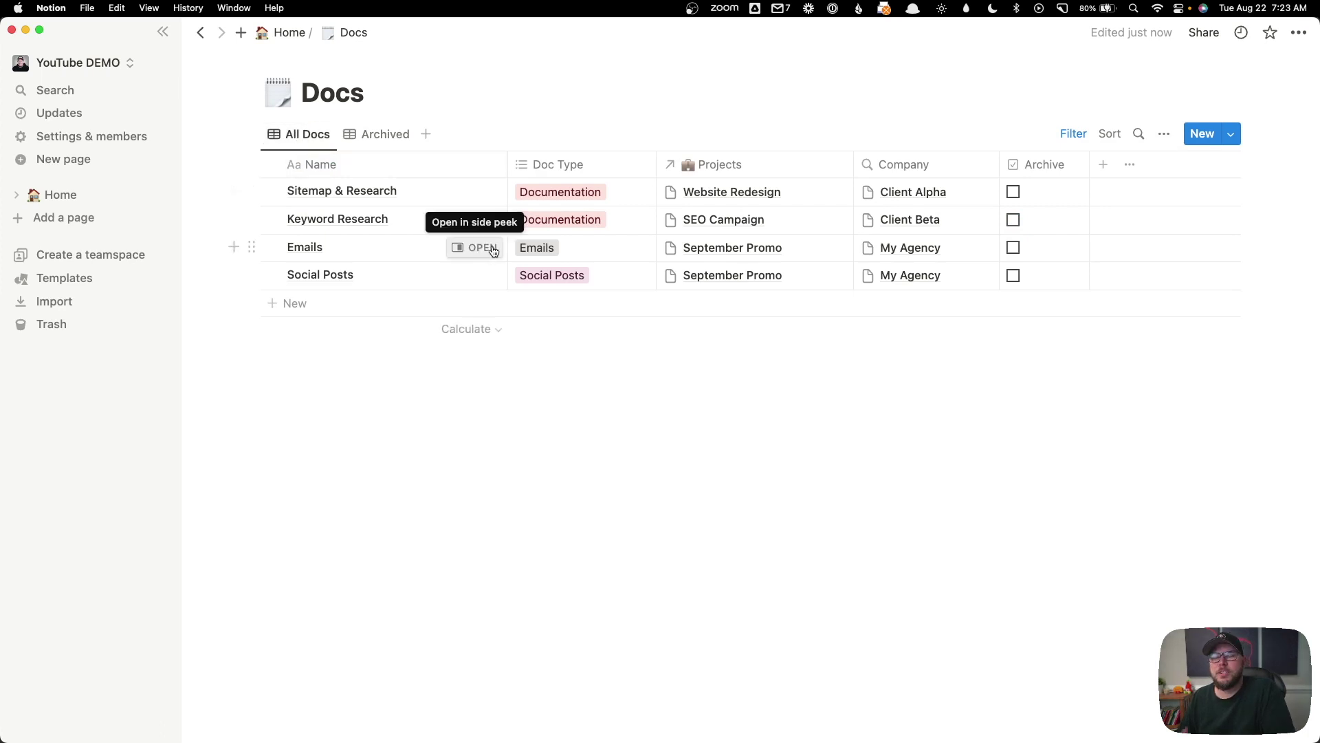
{"action": "left_click", "coordinate": [379, 136]}
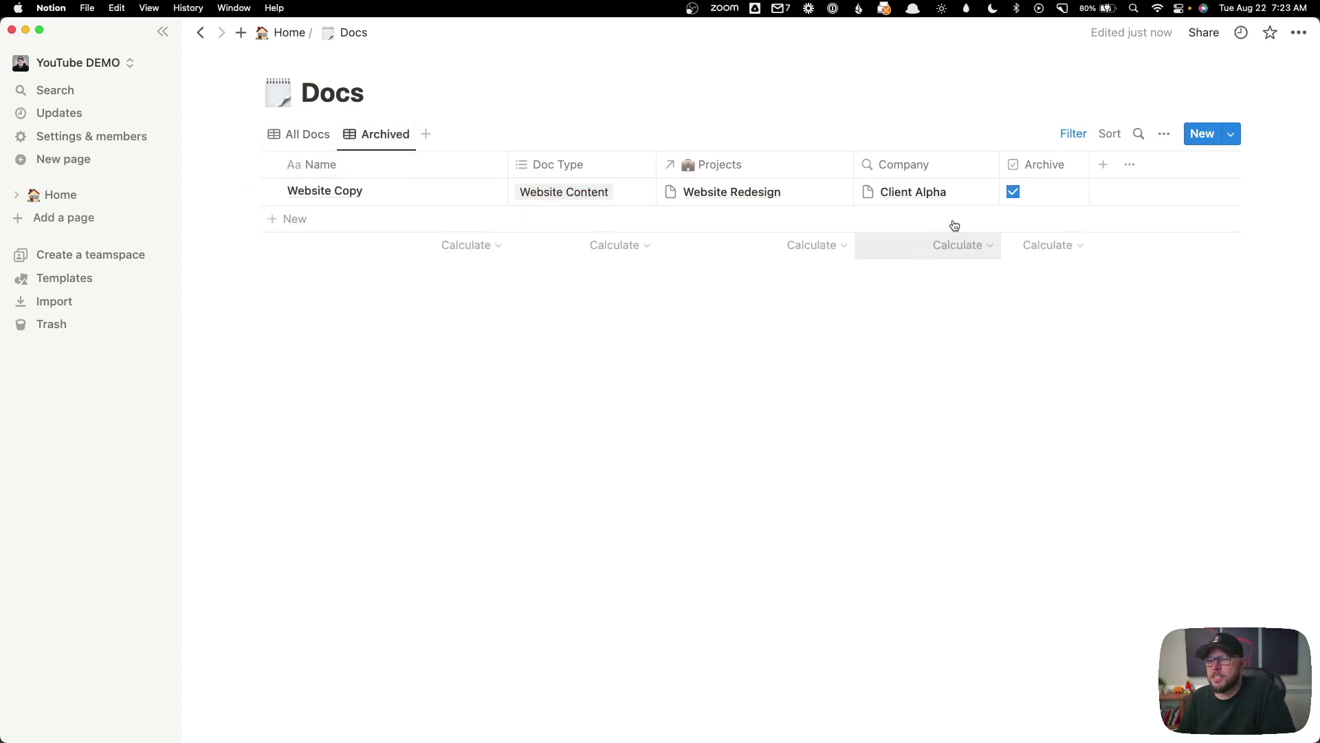
{"action": "left_click", "coordinate": [1013, 192]}
{"action": "left_click", "coordinate": [297, 135]}
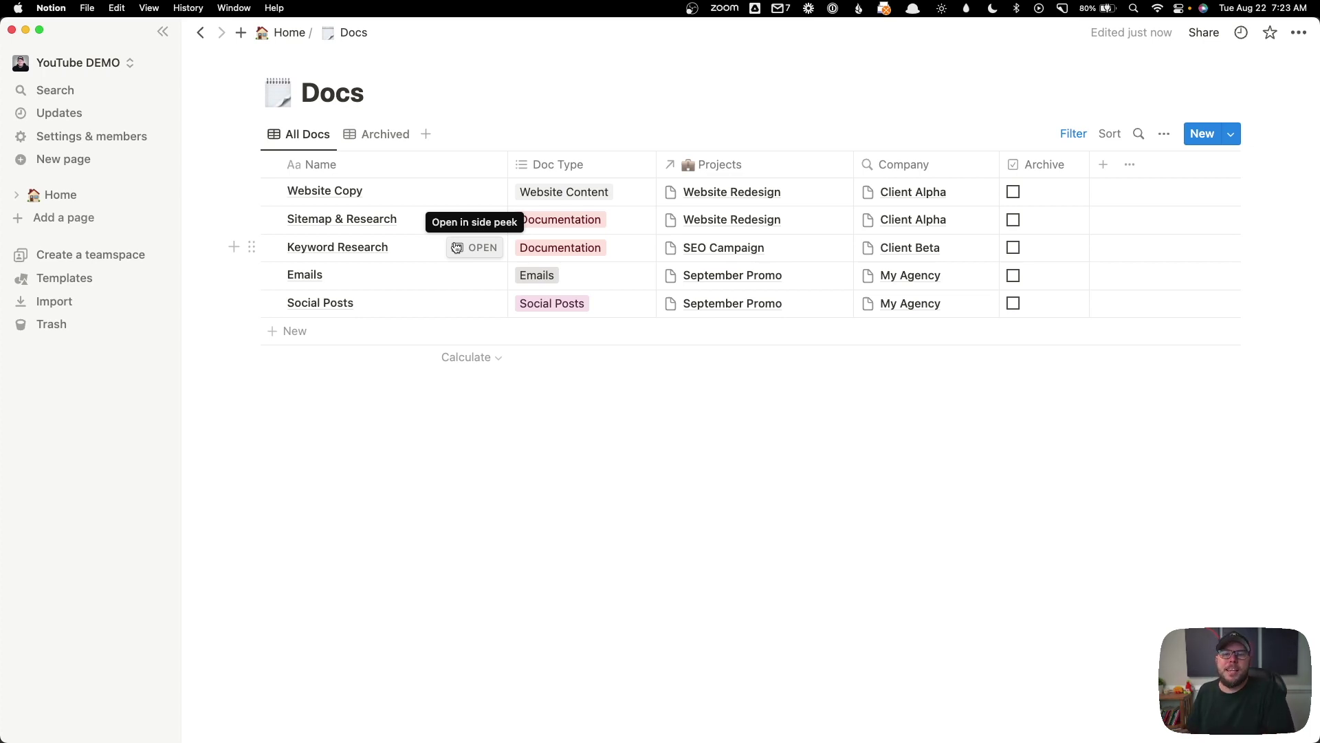
- Create another table view in the Docs database named Recent Docs
{"action": "left_click", "coordinate": [427, 133]}
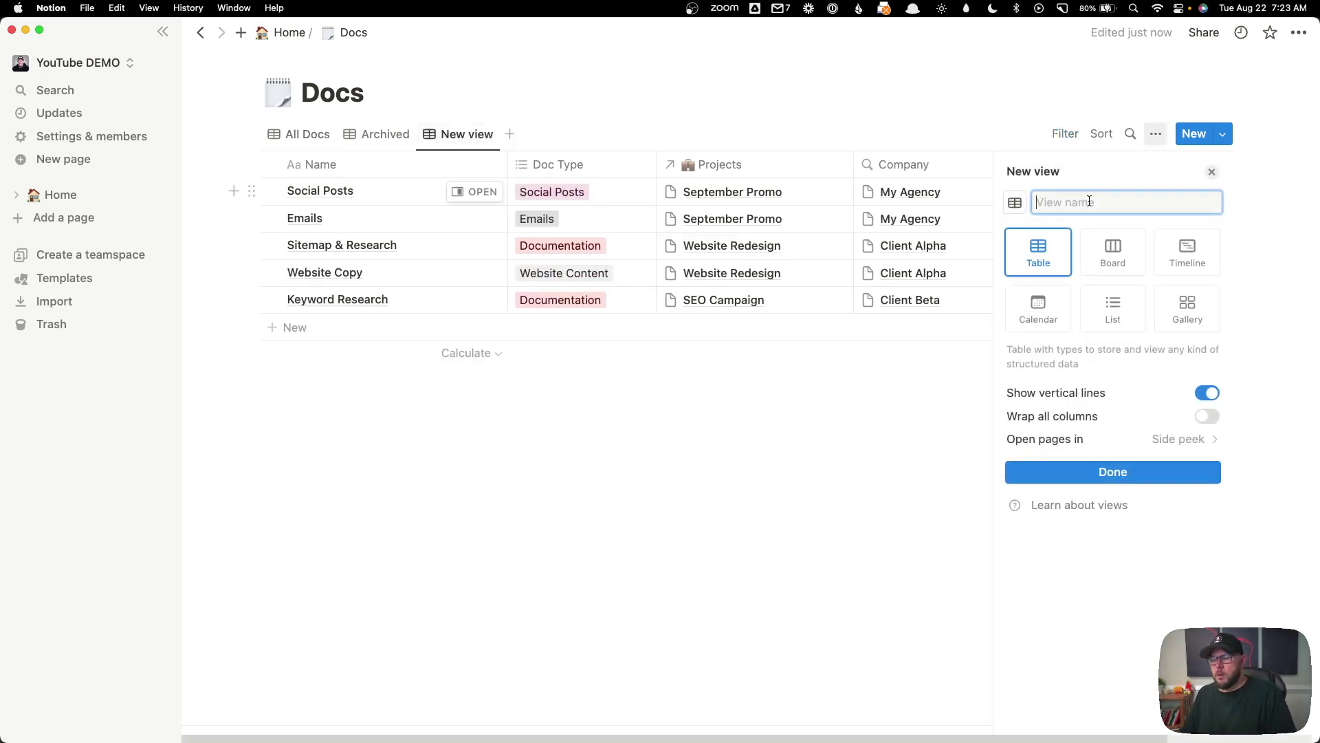
{"action": "type", "text": "Recent Docs"}
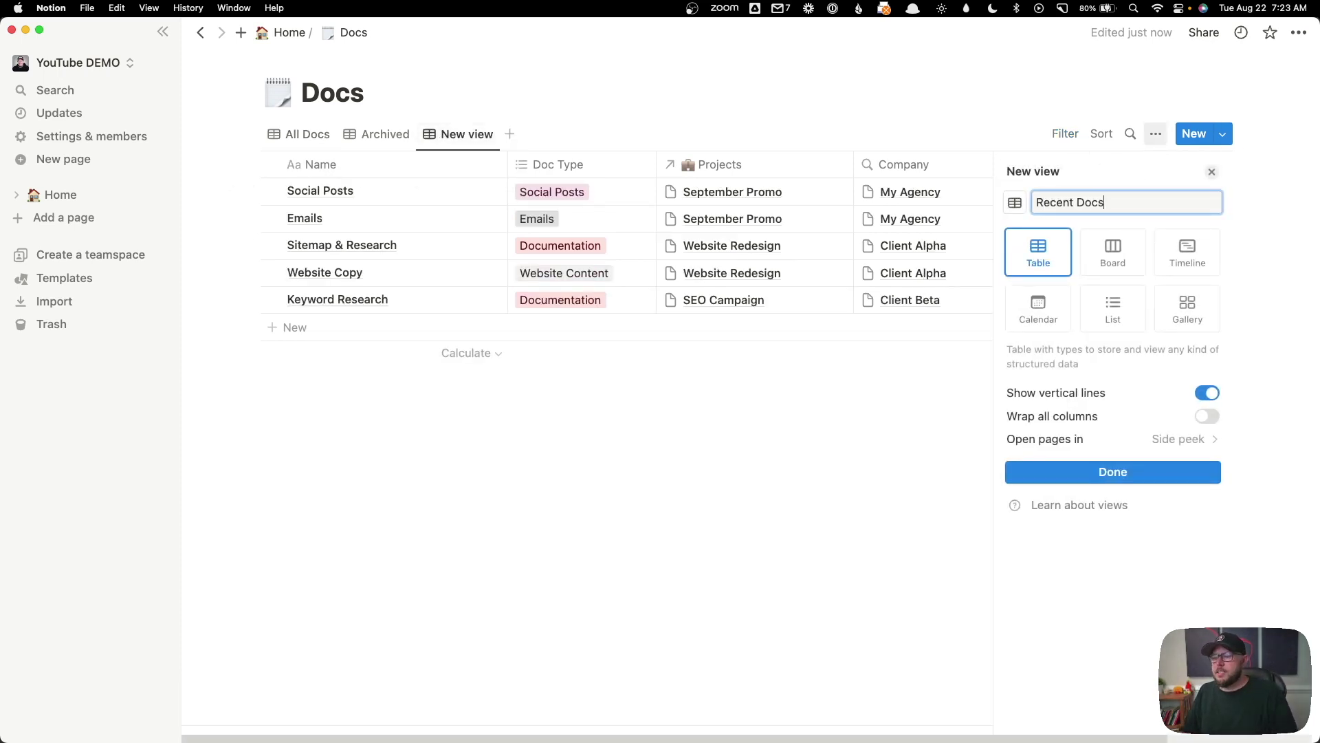
{"action": "left_click", "coordinate": [1168, 480]}
{"action": "left_click", "coordinate": [867, 495]}
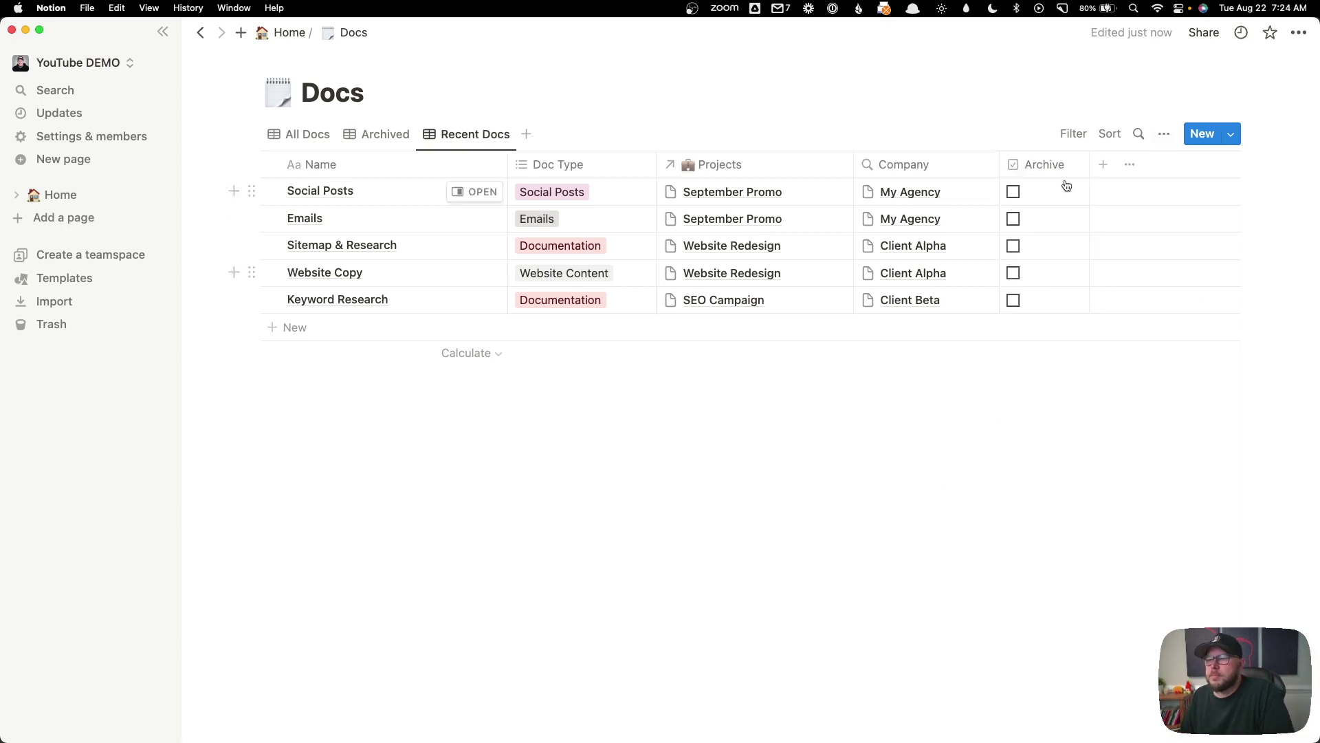
- Sort the Recent Docs view by Created time in Descending order
{"action": "left_click", "coordinate": [1111, 133]}
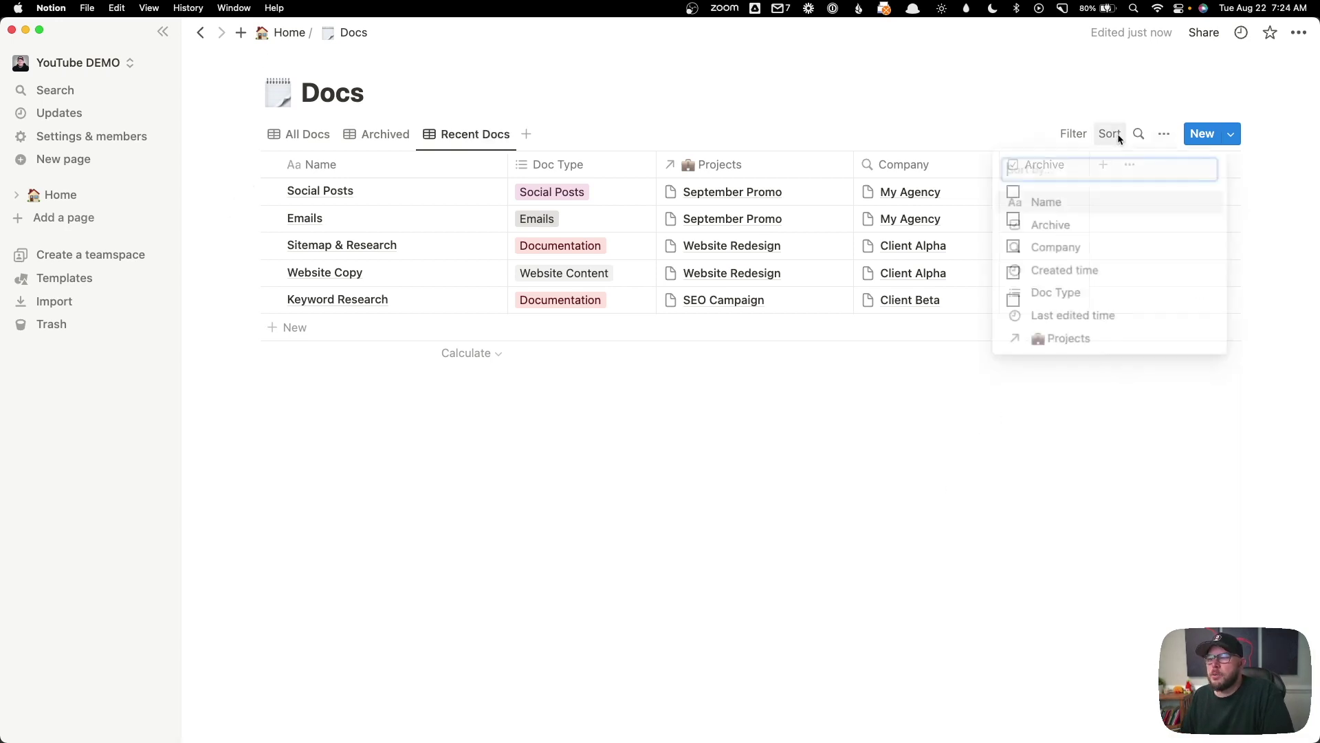
{"action": "left_click", "coordinate": [1088, 272]}
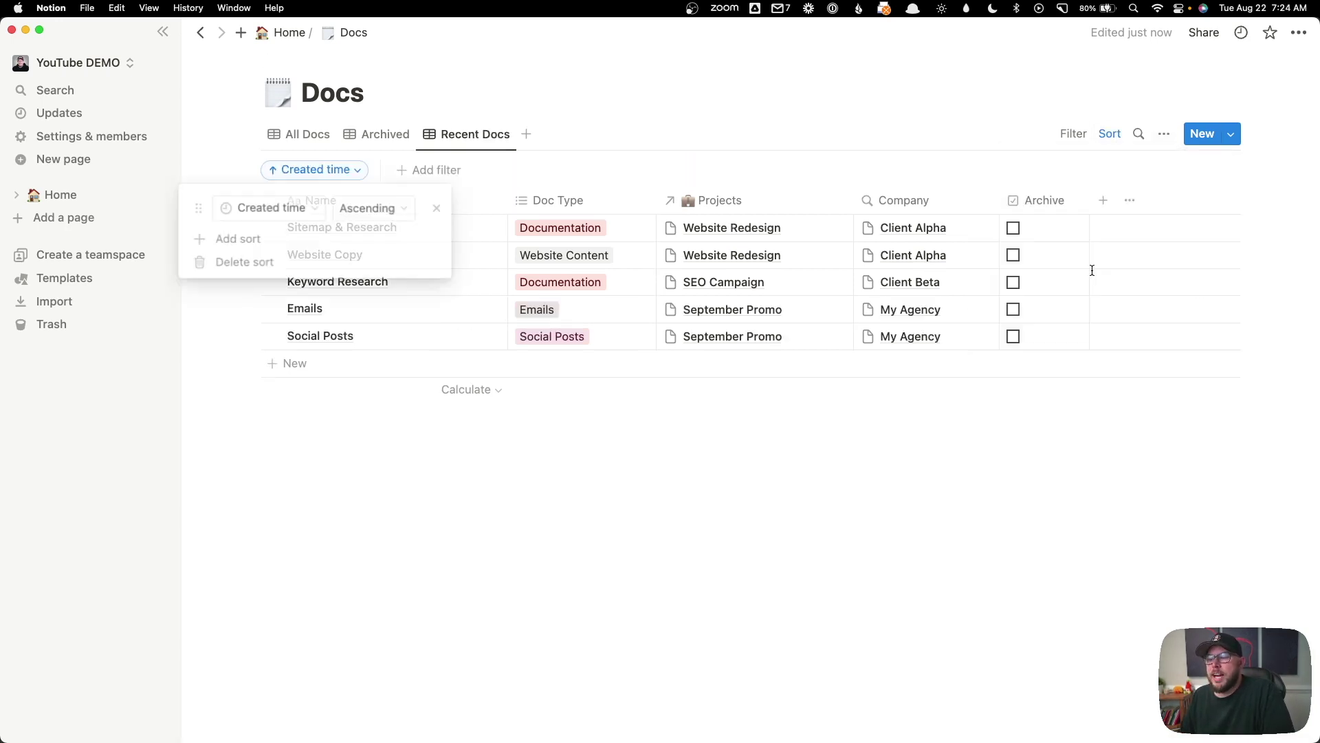
{"action": "left_click", "coordinate": [381, 209]}
{"action": "left_click", "coordinate": [378, 259]}
{"action": "left_click", "coordinate": [498, 468]}
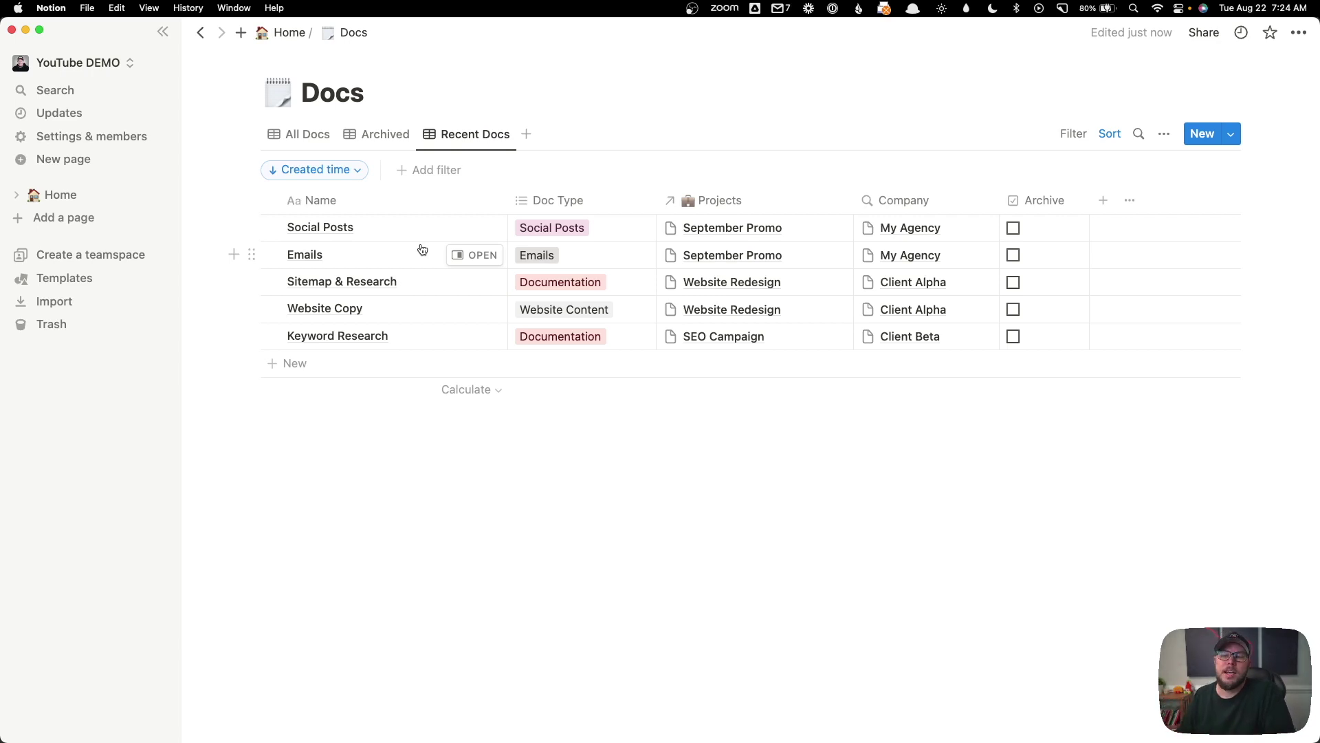
- Create another table view in the Docs database named Doc Type
{"action": "left_click", "coordinate": [527, 134]}
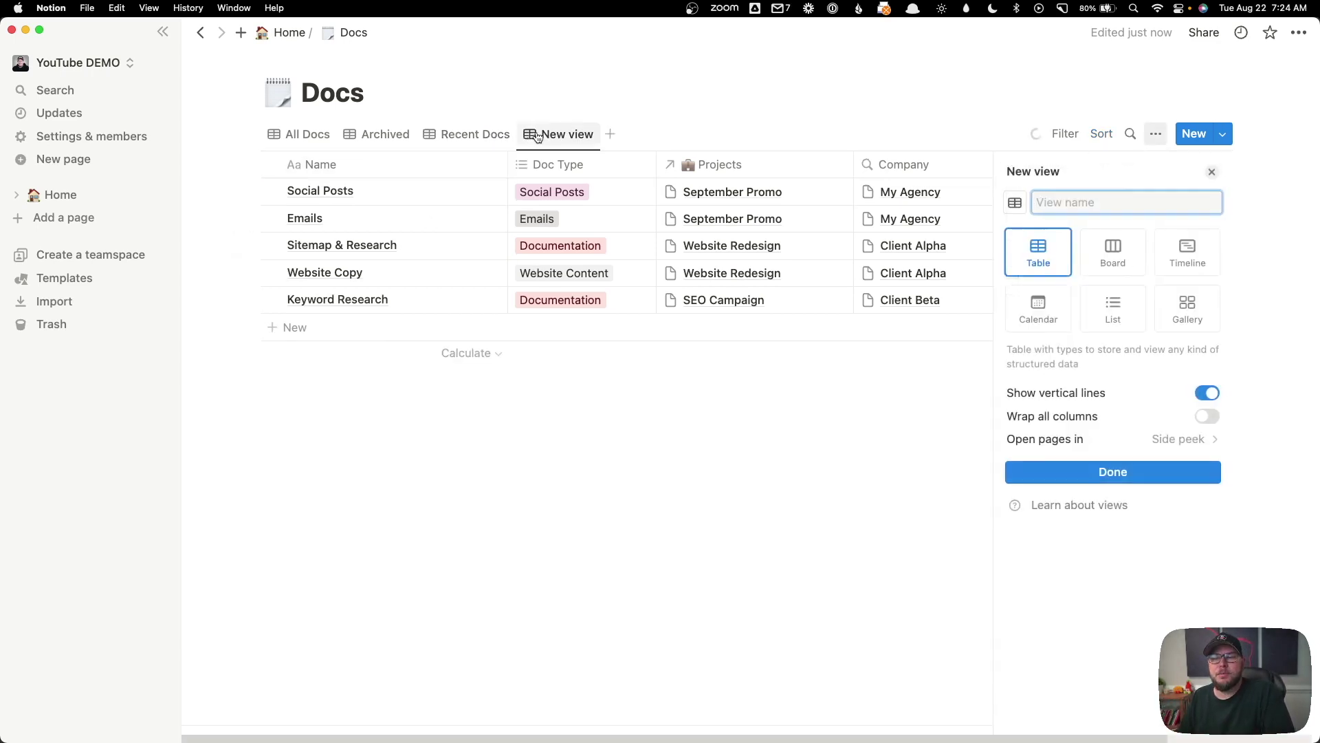
{"action": "type", "text": "Doc Type"}
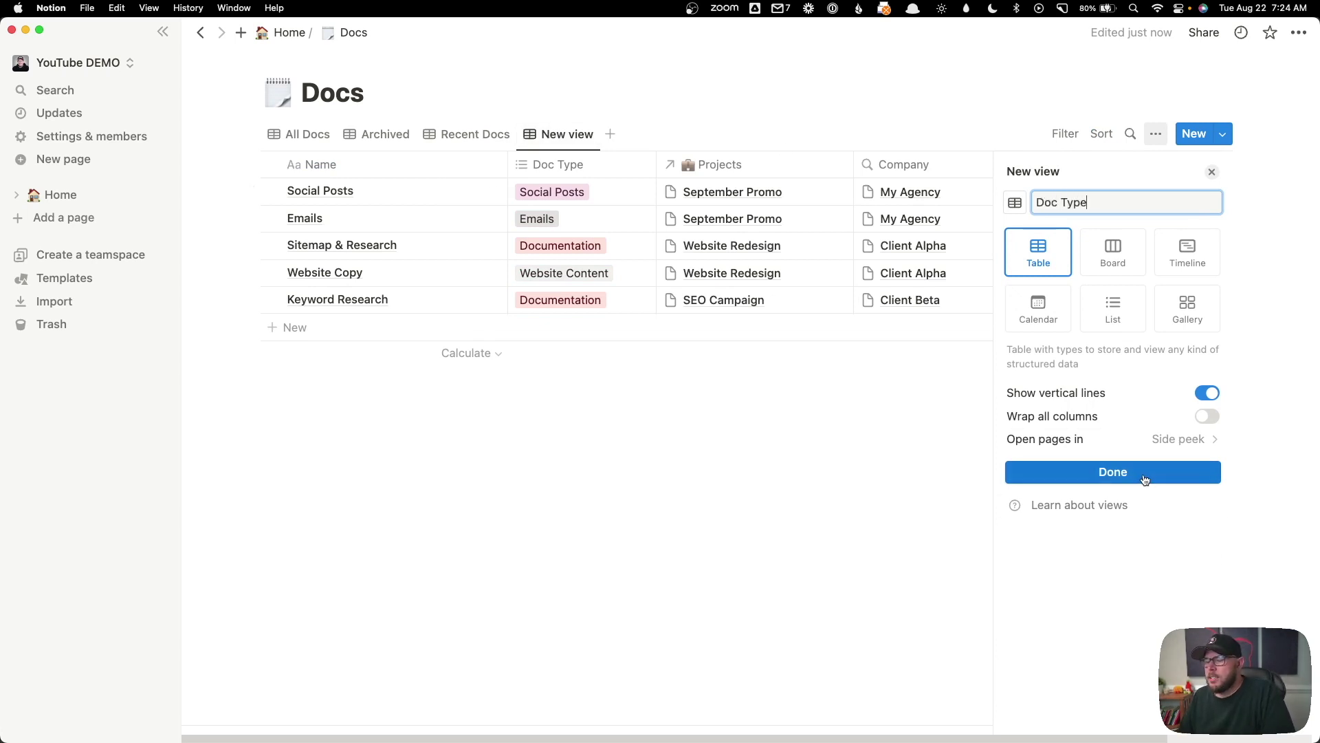
{"action": "left_click", "coordinate": [1145, 479]}
{"action": "left_click", "coordinate": [975, 272]}
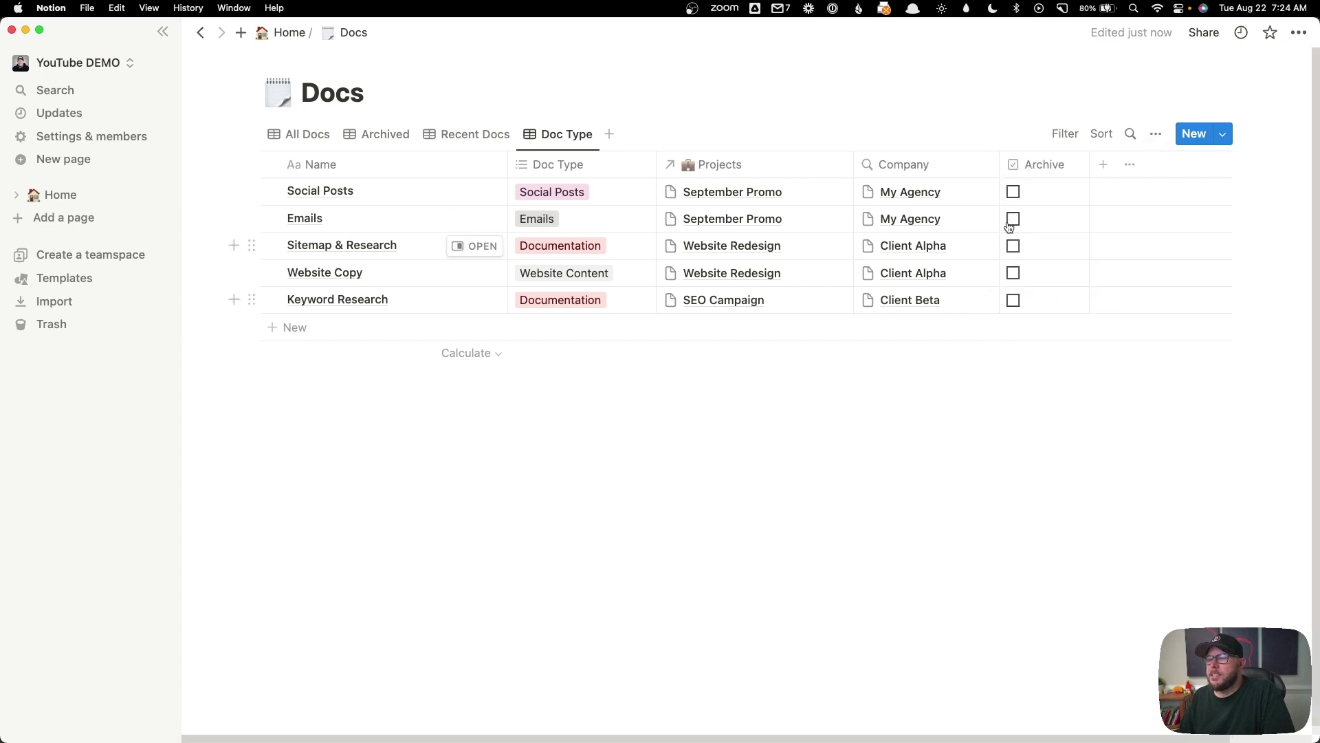
- Filter the new Doc Type view to docs whose Doc Type contains Social Posts
{"action": "left_click", "coordinate": [1066, 134]}
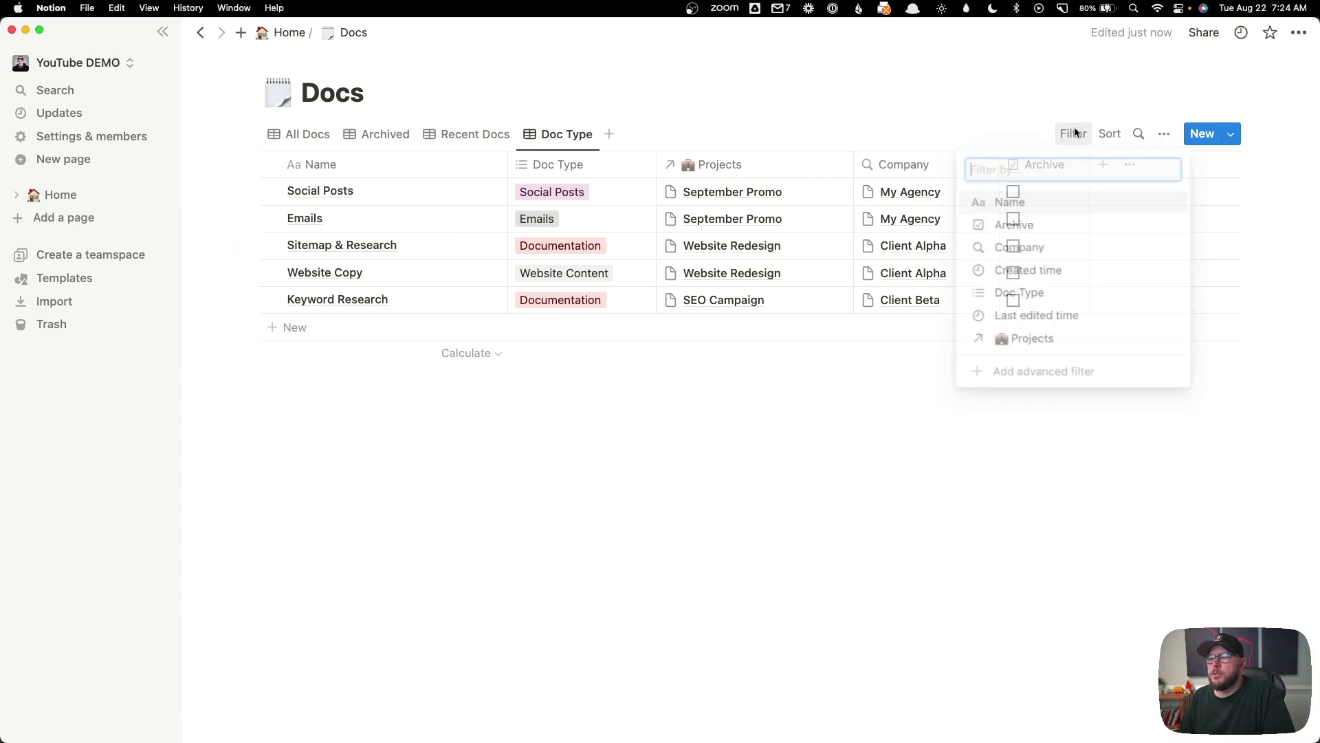
{"action": "left_click", "coordinate": [1062, 294]}
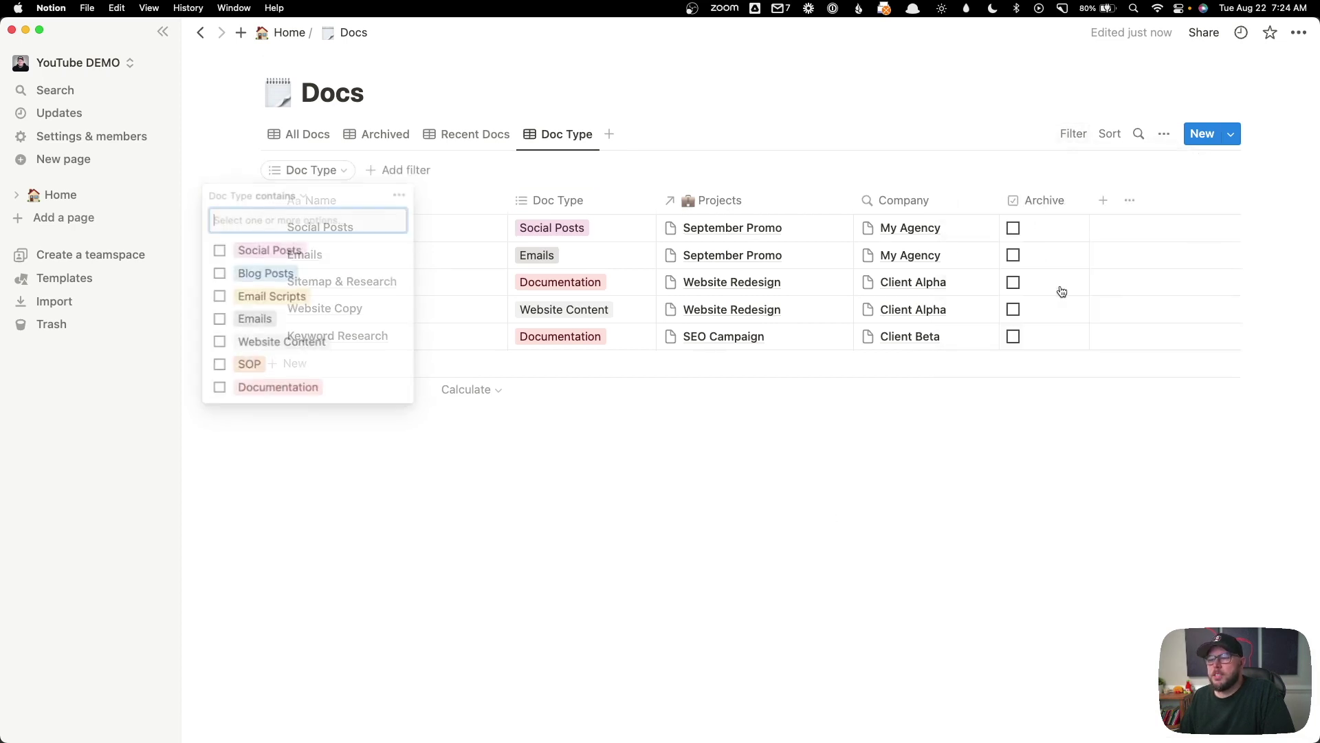
{"action": "left_click", "coordinate": [219, 252]}
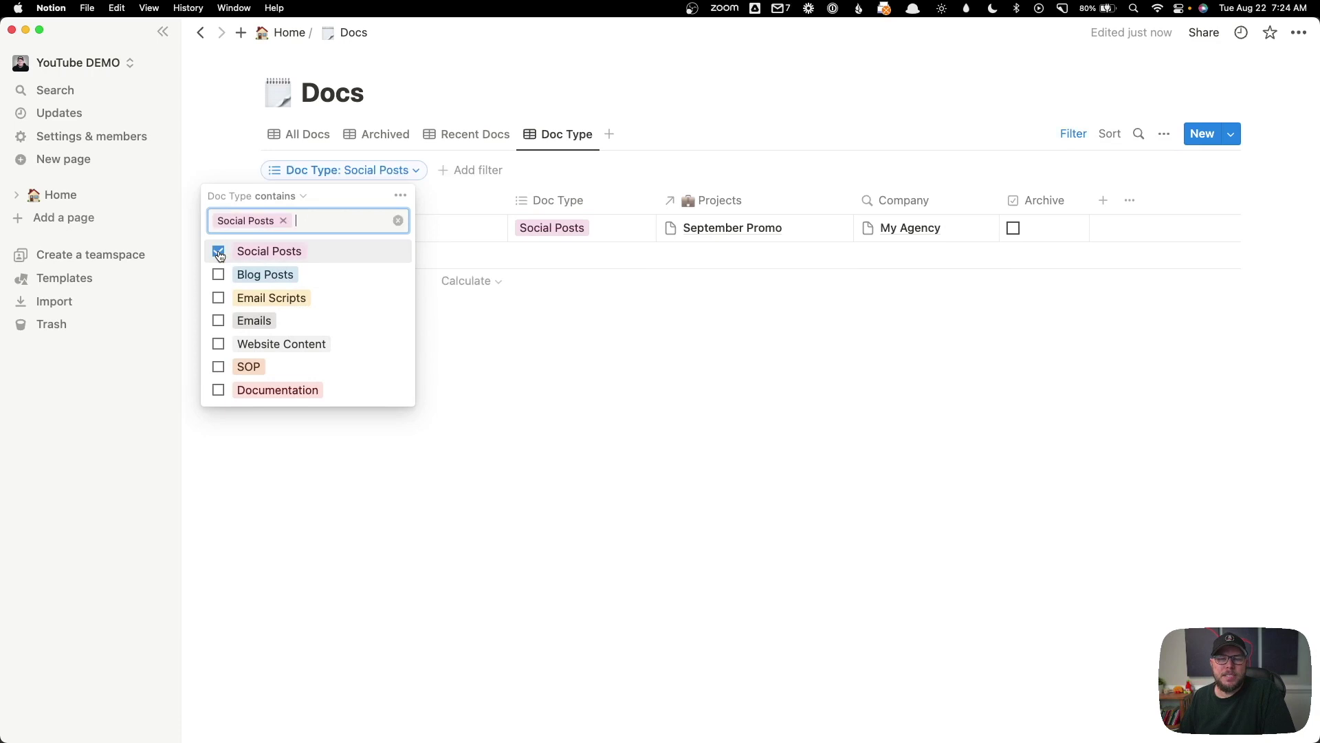
{"action": "left_click", "coordinate": [581, 353]}
- Rename the Doc Type view to Social Posts, and switch through the Docs views
{"action": "left_click", "coordinate": [577, 139]}
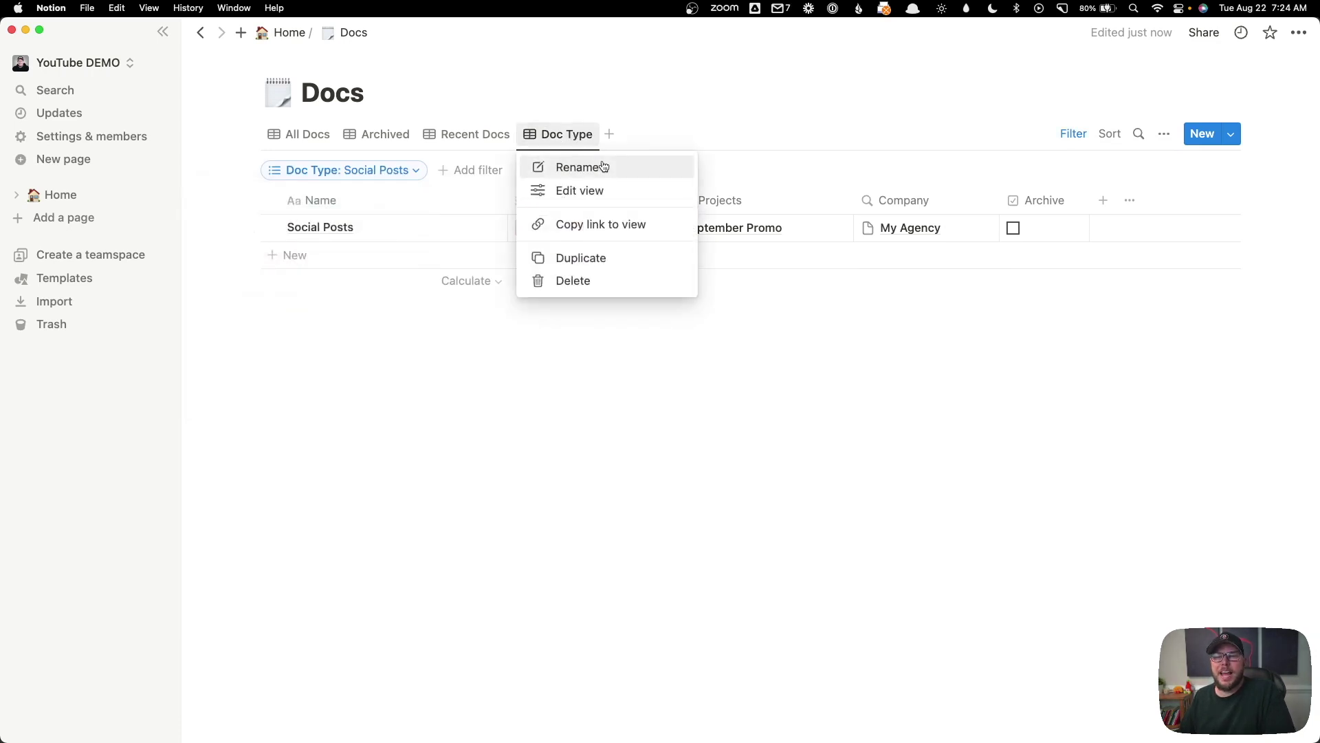
{"action": "left_click", "coordinate": [598, 165]}
{"action": "left_click", "coordinate": [1094, 207]}
{"action": "key", "text": "super+a"}
{"action": "type", "text": "Social Posts"}
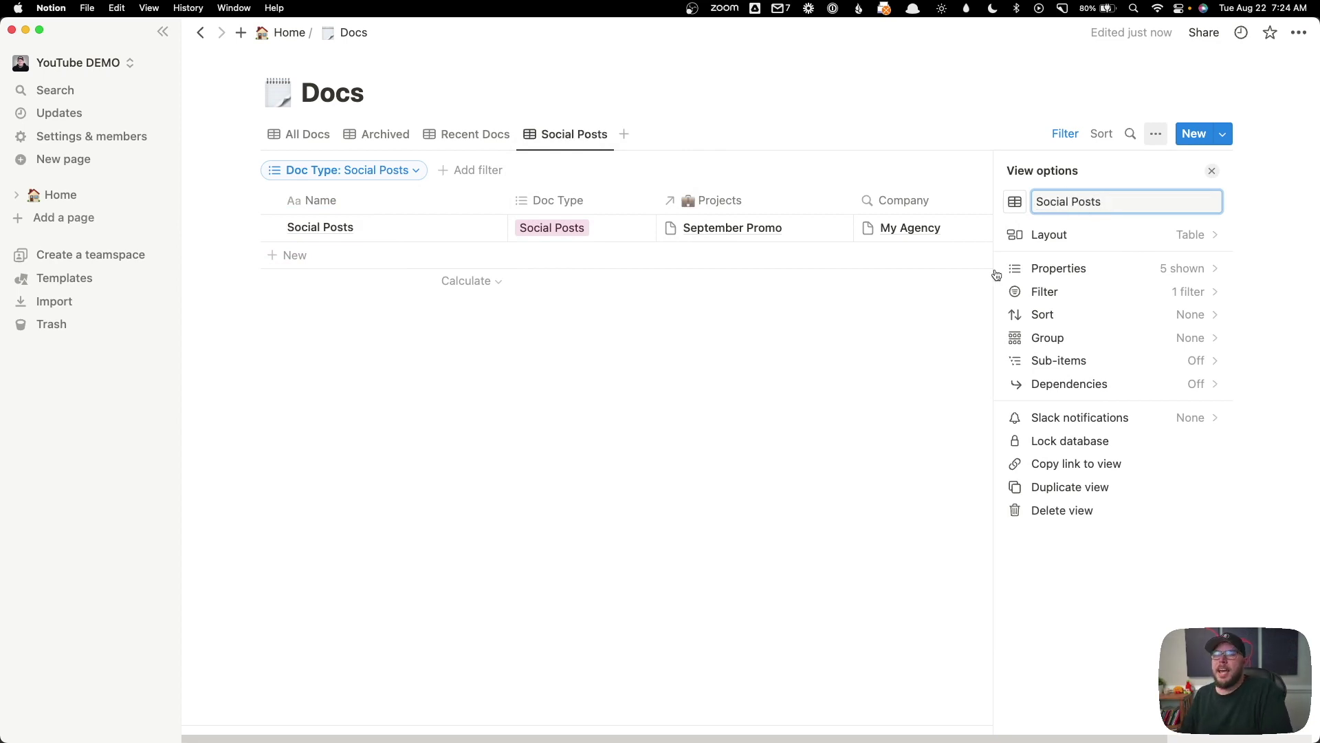
{"action": "left_click", "coordinate": [550, 380]}
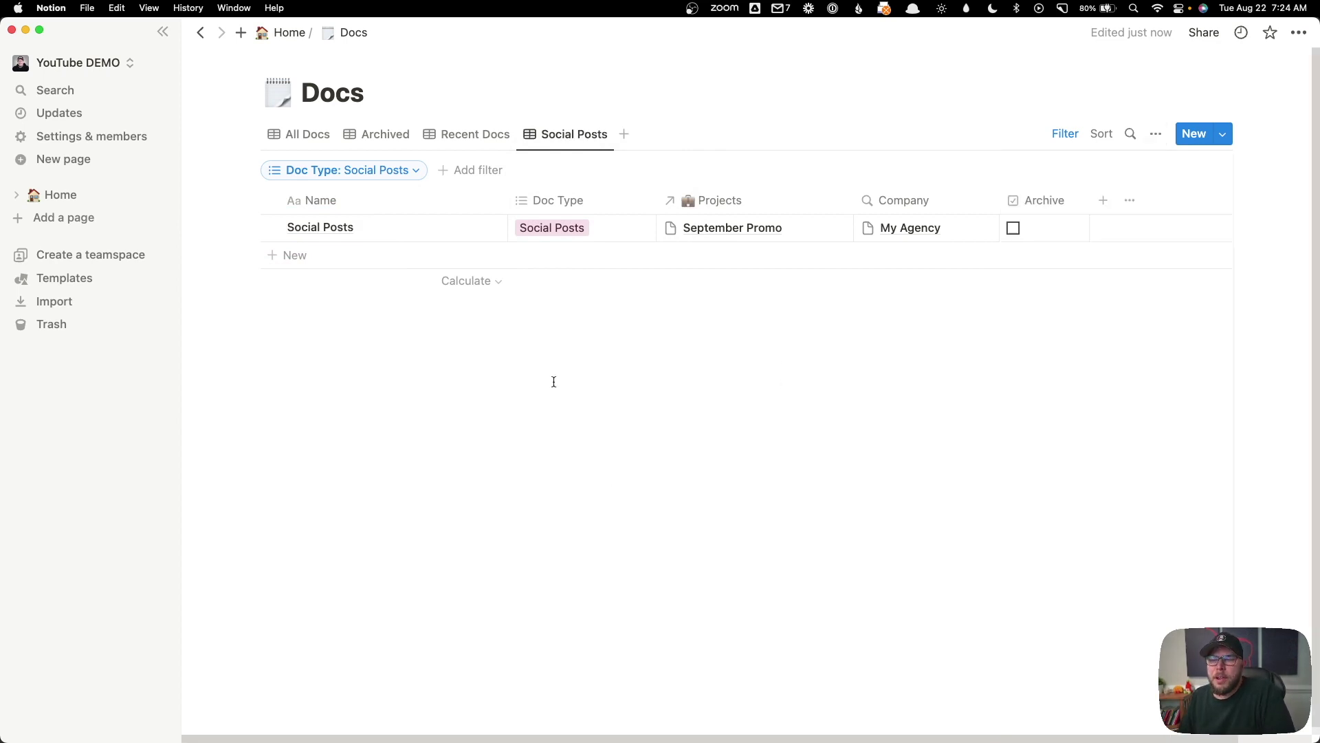
{"action": "left_click", "coordinate": [462, 136]}
{"action": "left_click", "coordinate": [540, 132]}
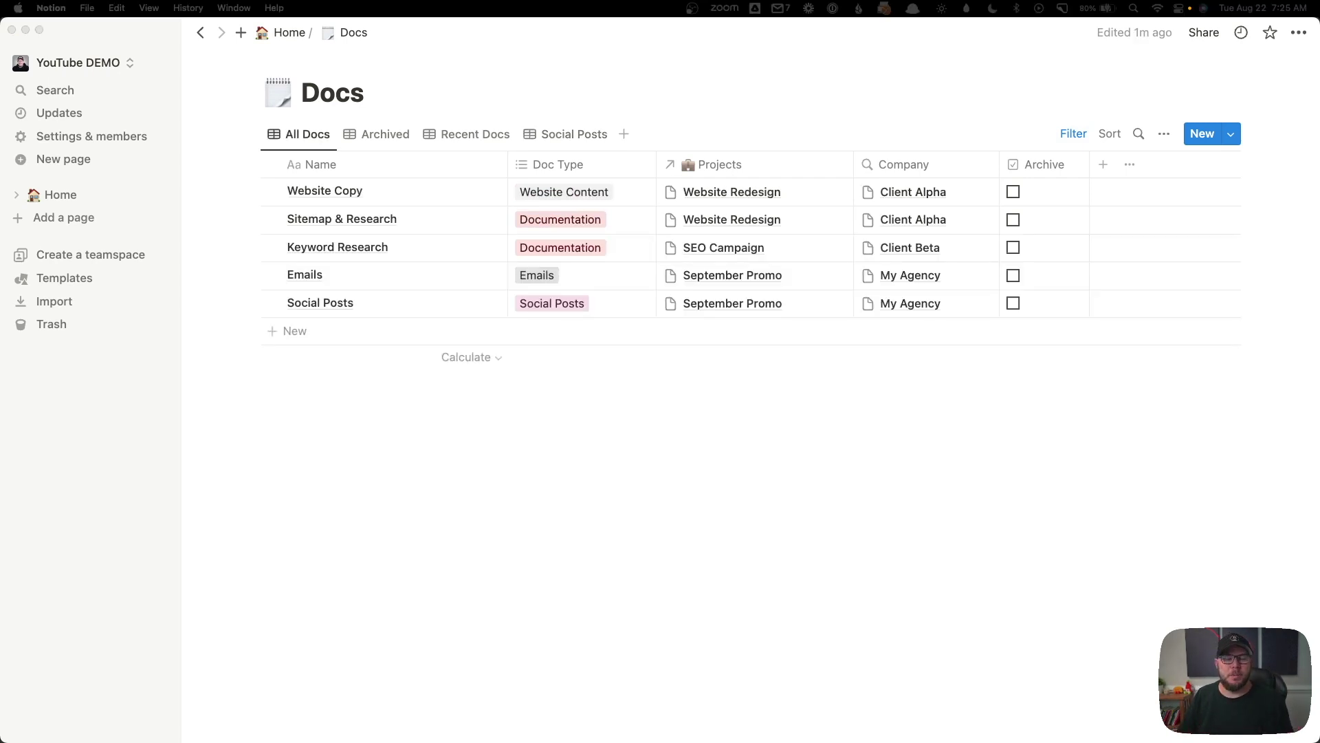
- Create a new template for the Docs database titled SOP Documentation
{"action": "left_click", "coordinate": [1231, 134]}
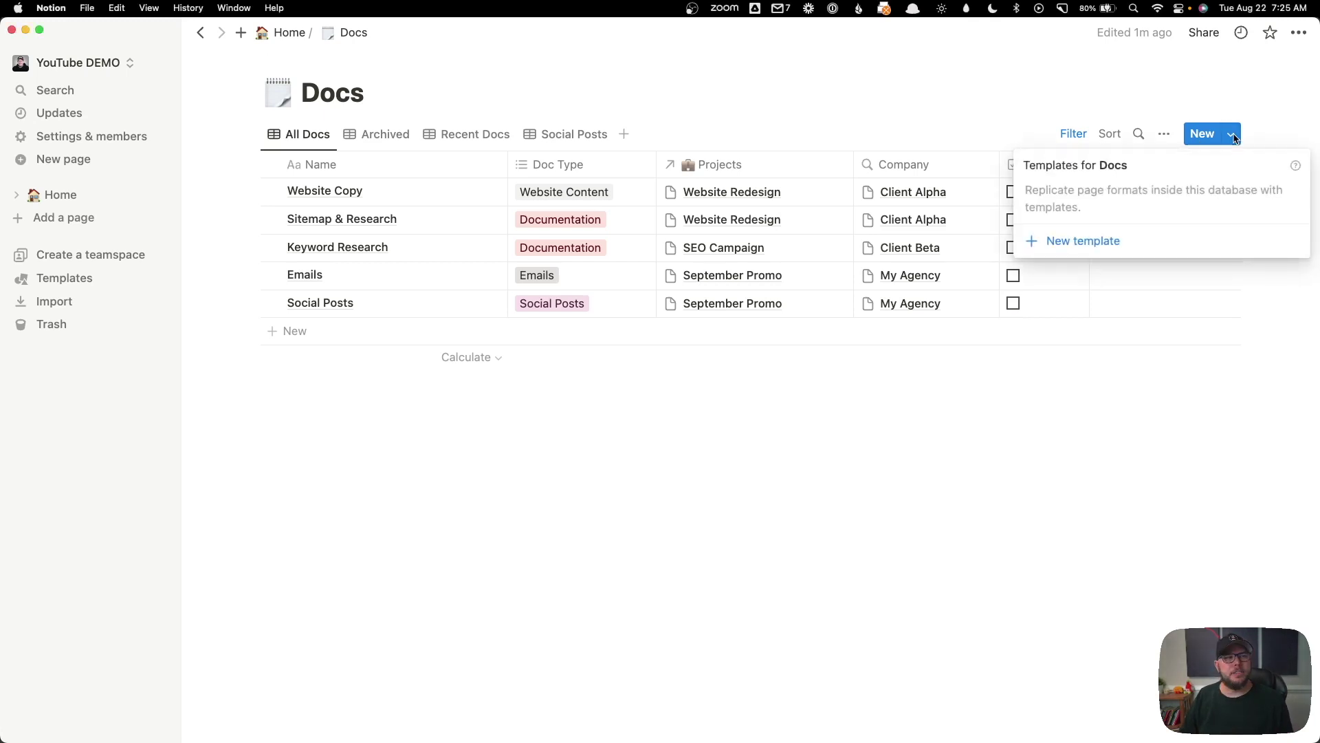
{"action": "left_click", "coordinate": [1077, 247]}
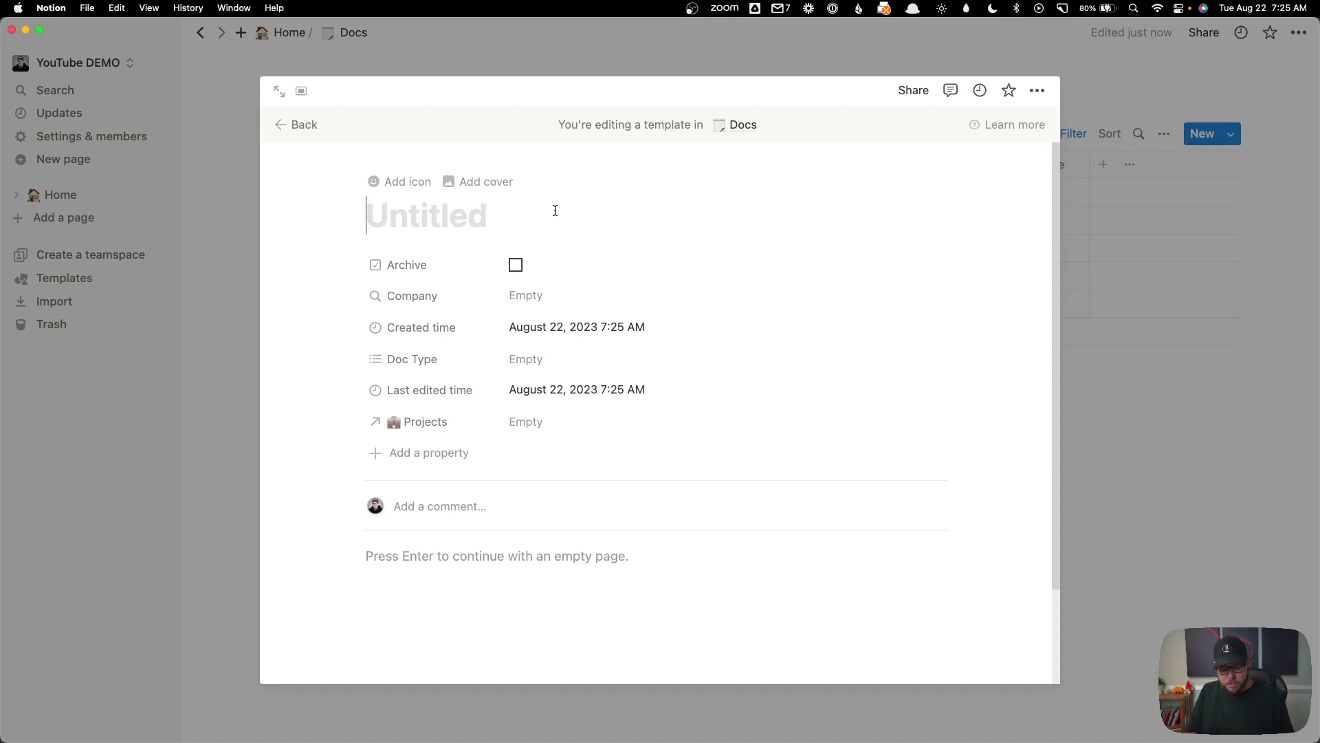
{"action": "type", "text": "SOP Do"}
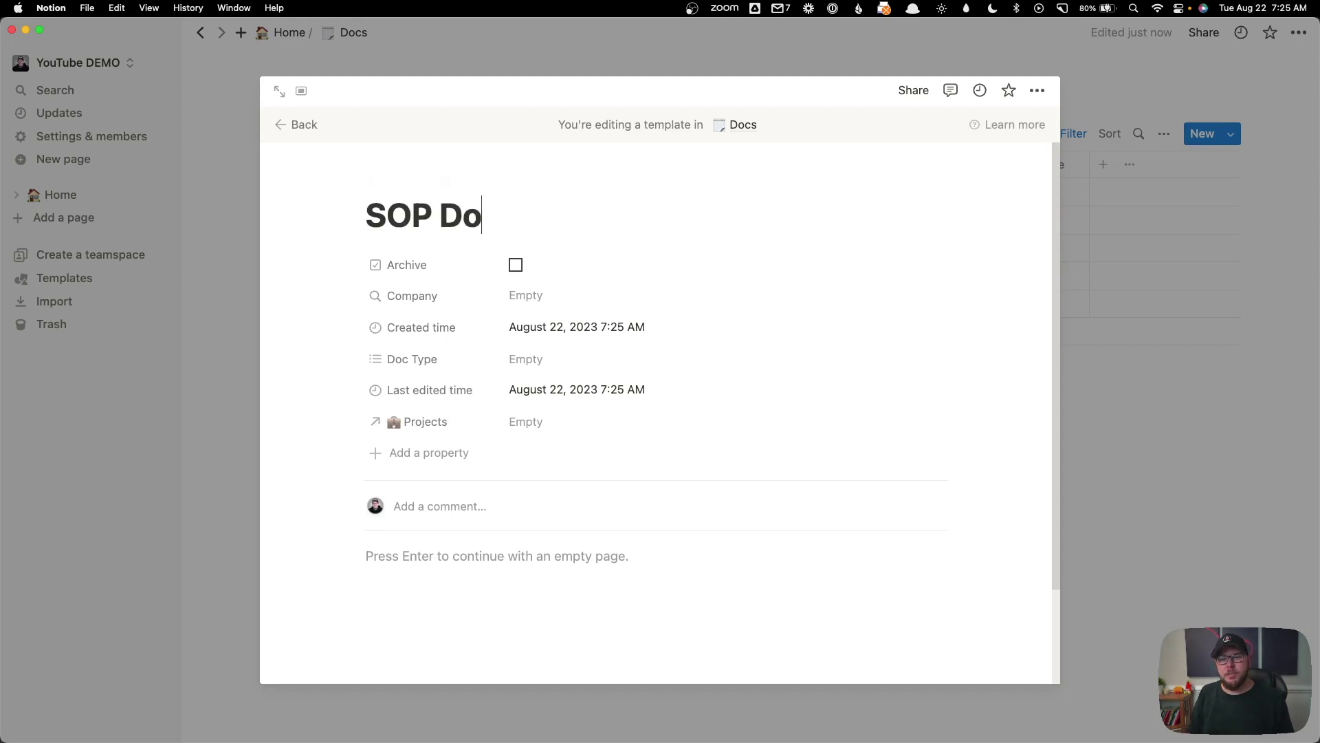
{"action": "type", "text": "cumentation"}
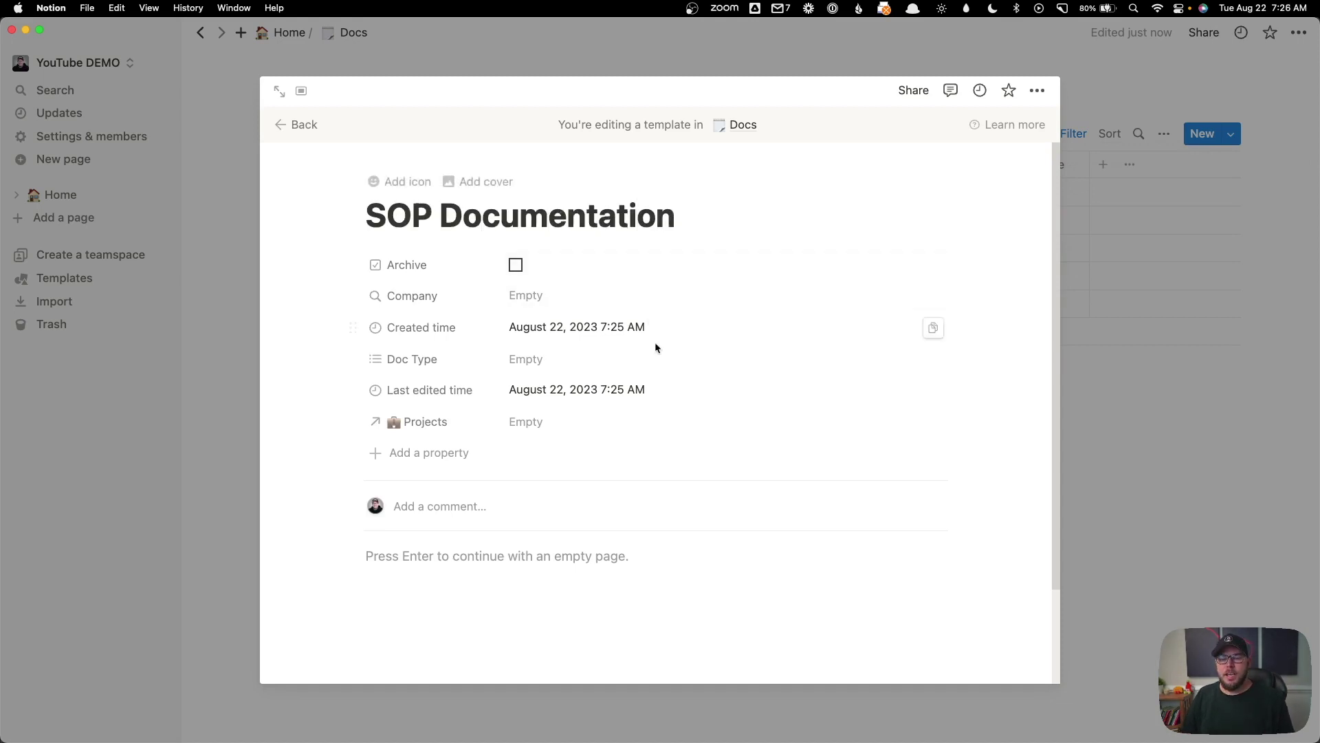
- Paste the SOP outline with Purpose, Outcome, Procedures and Assets sections into the template body, and close the template
{"action": "left_click", "coordinate": [472, 555]}
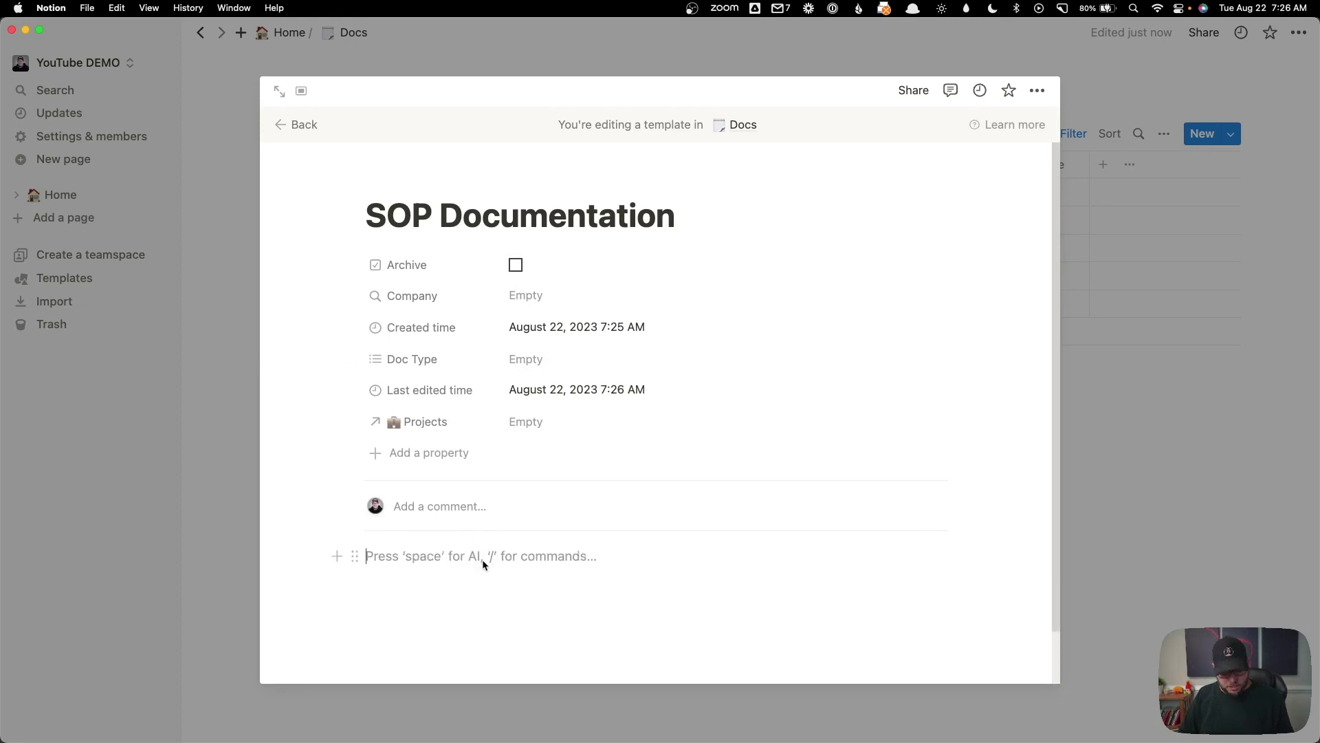
{"action": "key", "text": "super+v"}
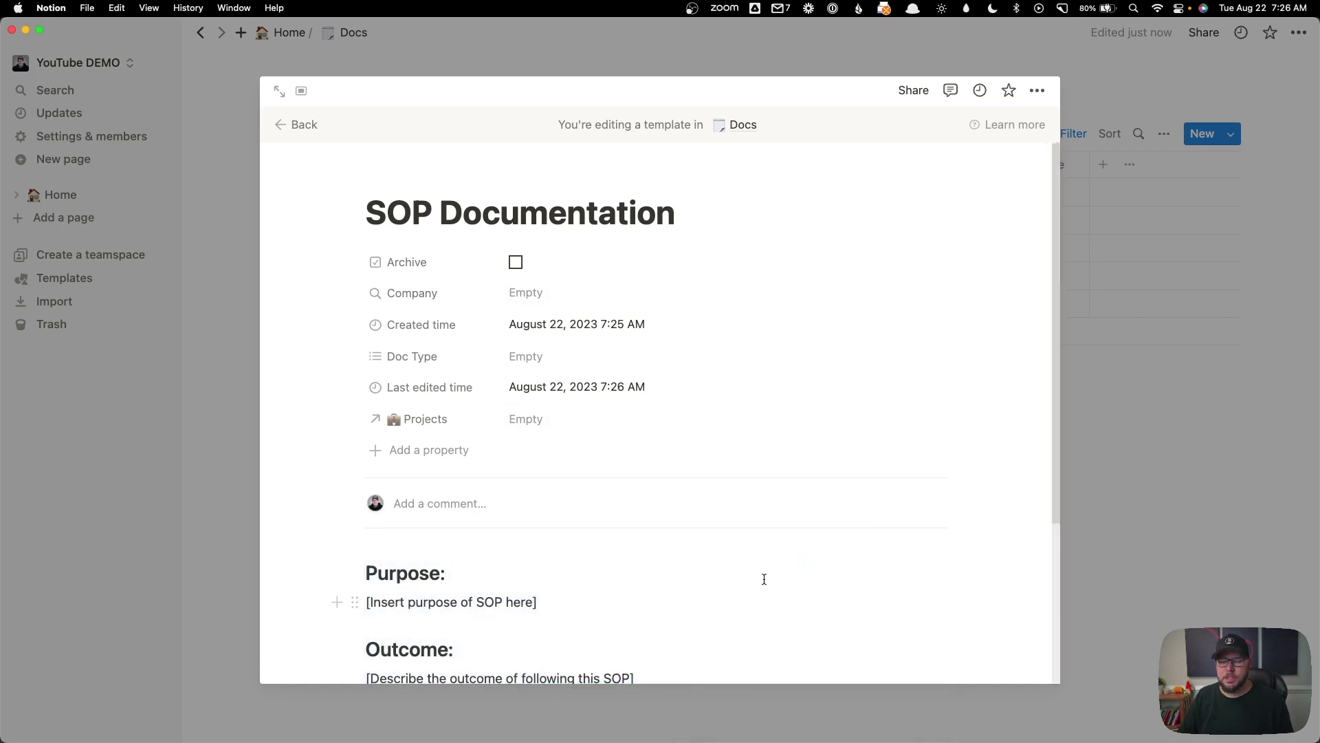
{"action": "scroll", "coordinate": [763, 578], "scroll_direction": "down", "scroll_amount": 5}
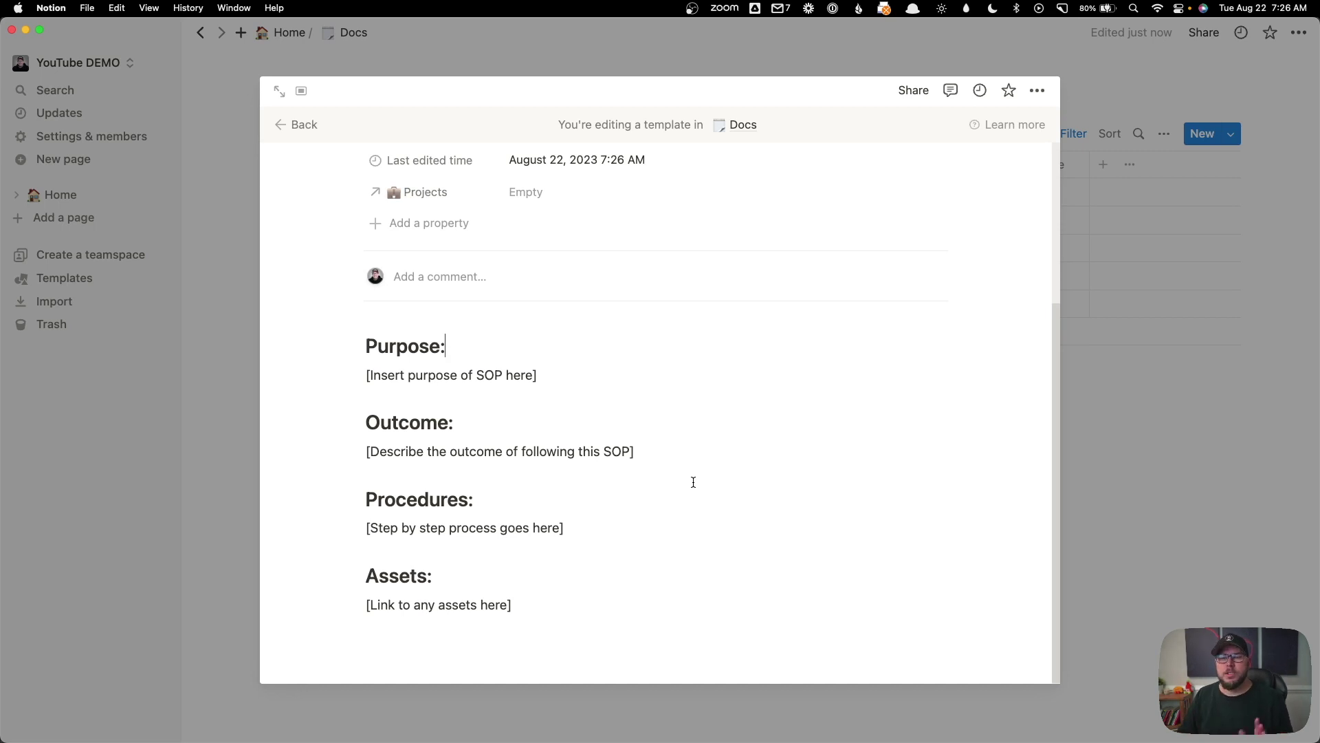
{"action": "left_click", "coordinate": [1145, 484]}
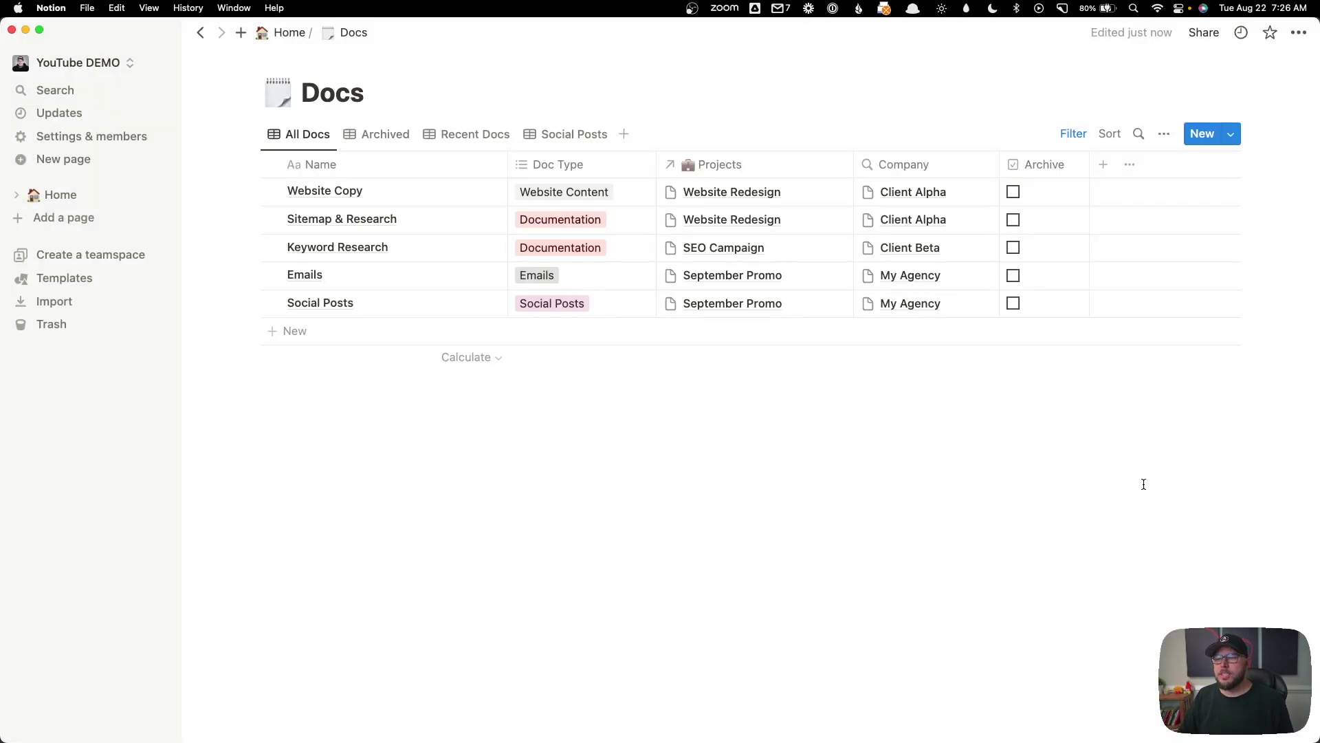
- Check the Docs template list, and add a blank untitled doc to All Docs without applying a template
{"action": "left_click", "coordinate": [1230, 136]}
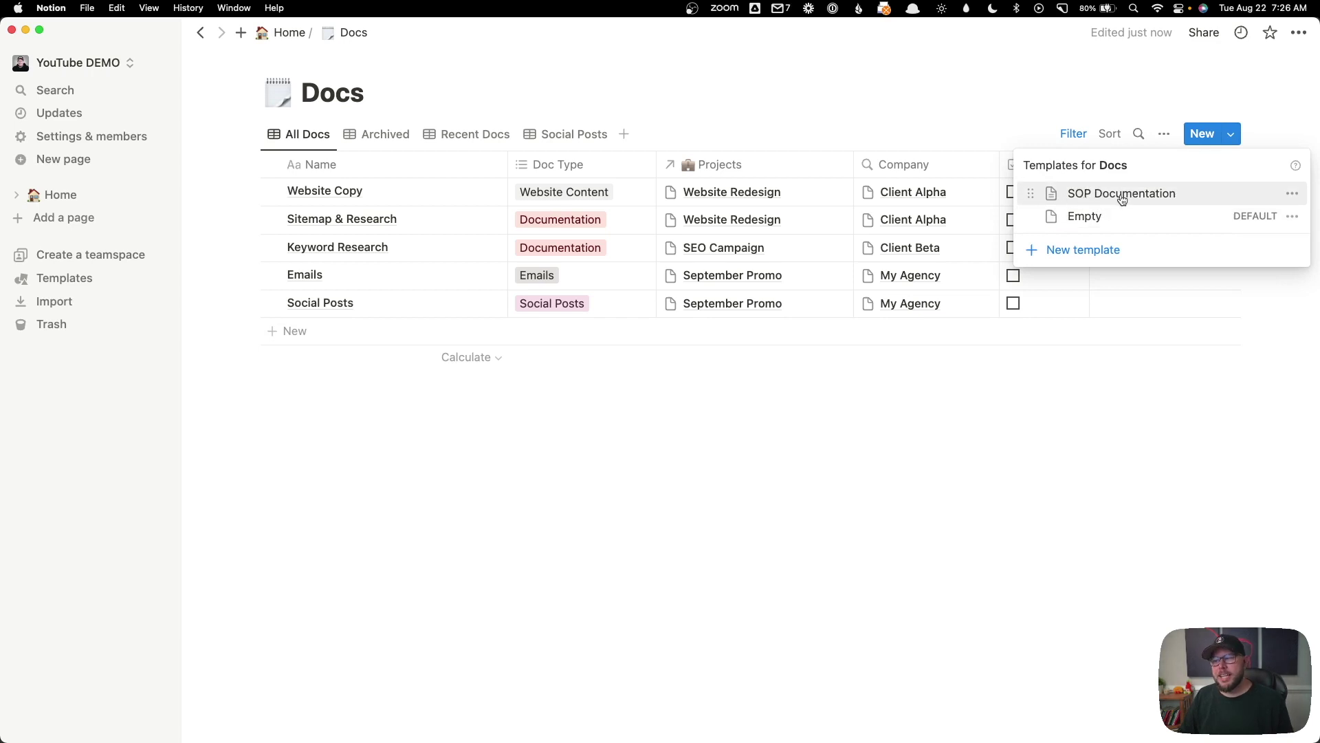
{"action": "left_click", "coordinate": [1230, 137]}
{"action": "left_click", "coordinate": [1230, 139]}
{"action": "left_click", "coordinate": [1230, 140]}
{"action": "left_click", "coordinate": [1203, 134]}
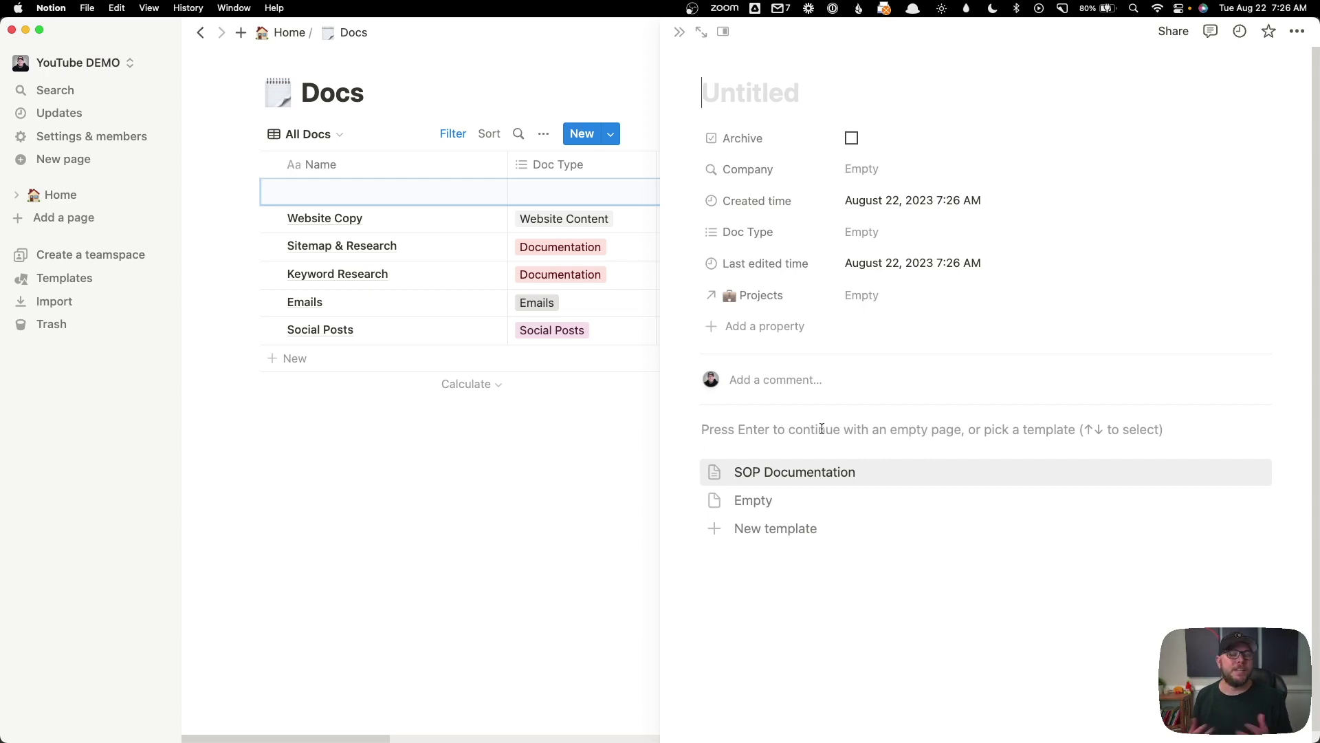
{"action": "key", "text": "Escape"}
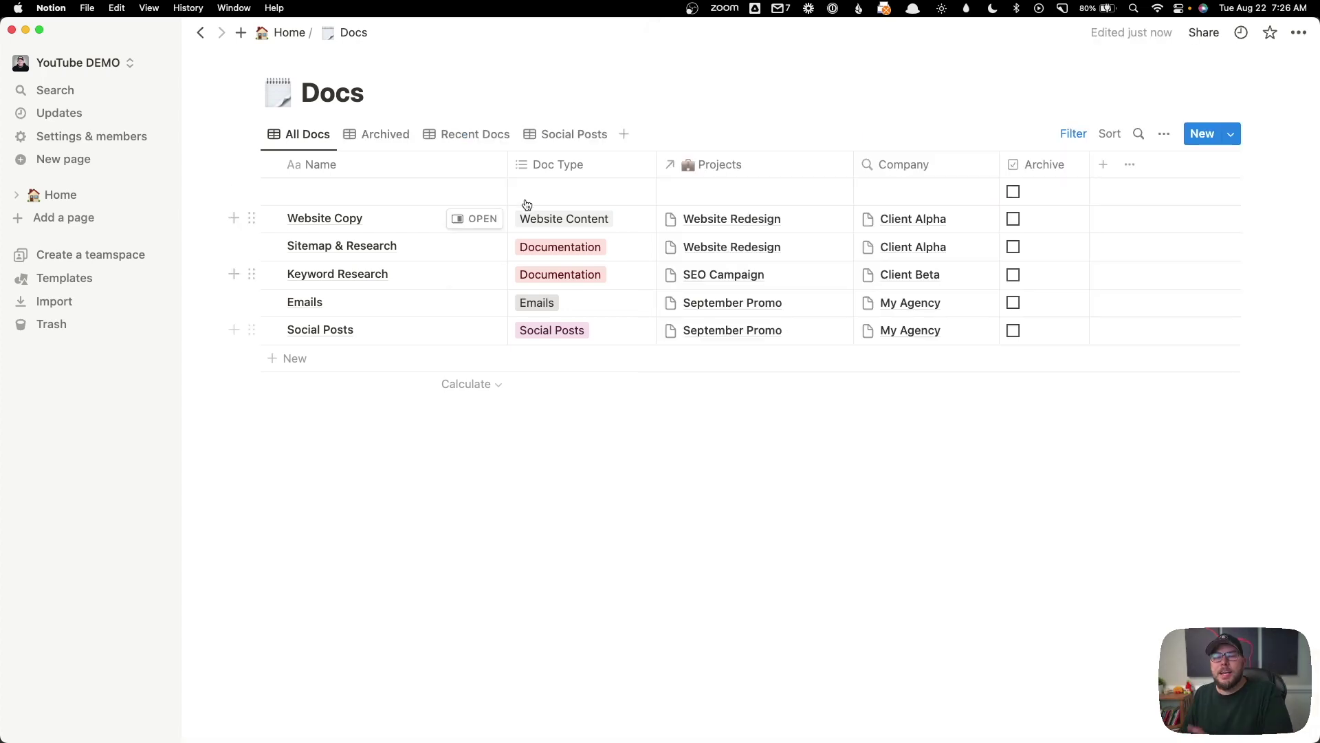
- Preview the Website Copy doc, set the All Docs view to open pages in Full page, and reopen the doc
{"action": "left_click", "coordinate": [481, 218]}
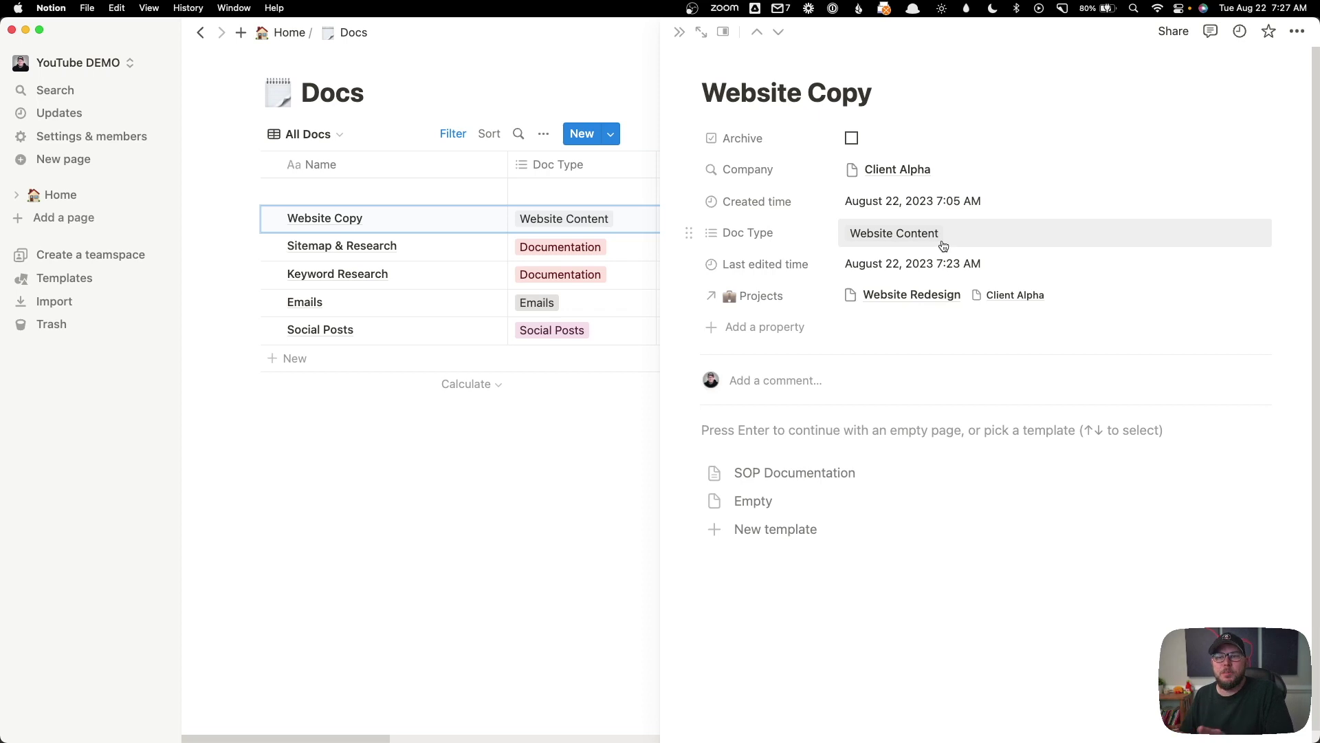
{"action": "left_click", "coordinate": [530, 488]}
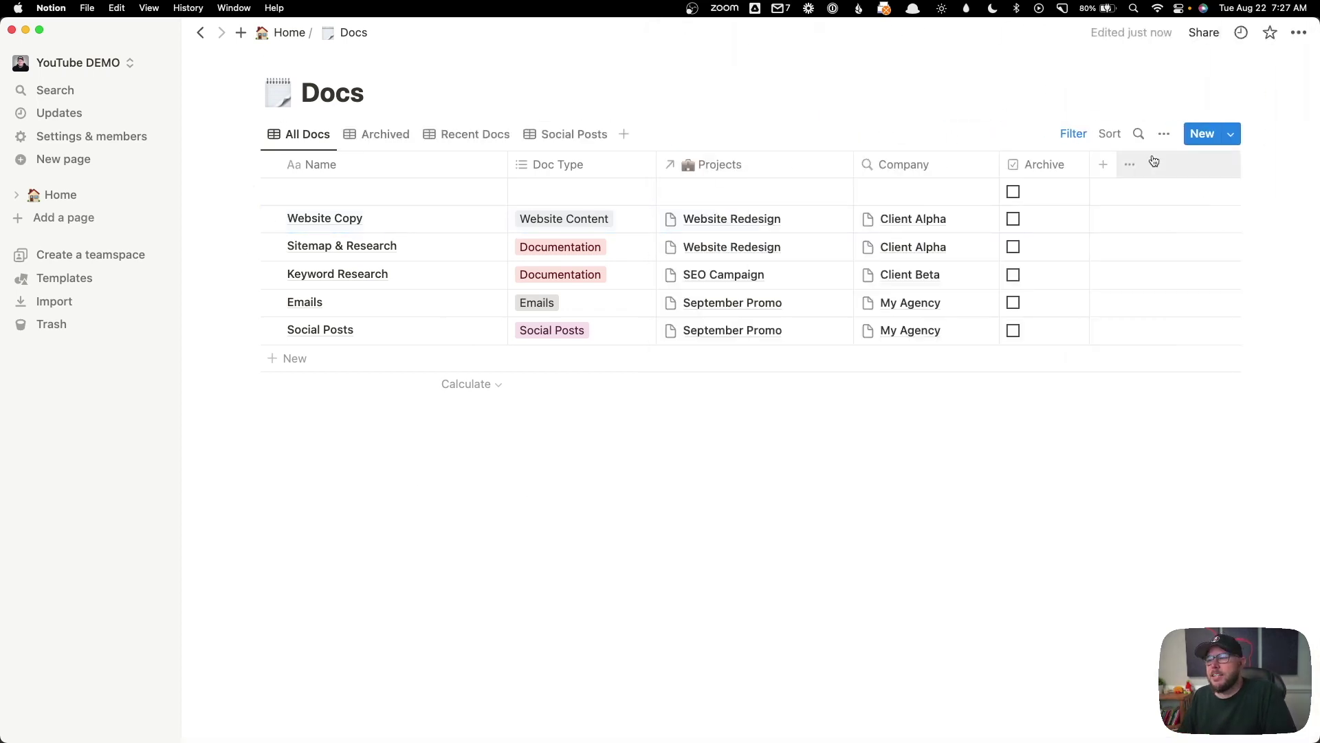
{"action": "left_click", "coordinate": [1164, 134]}
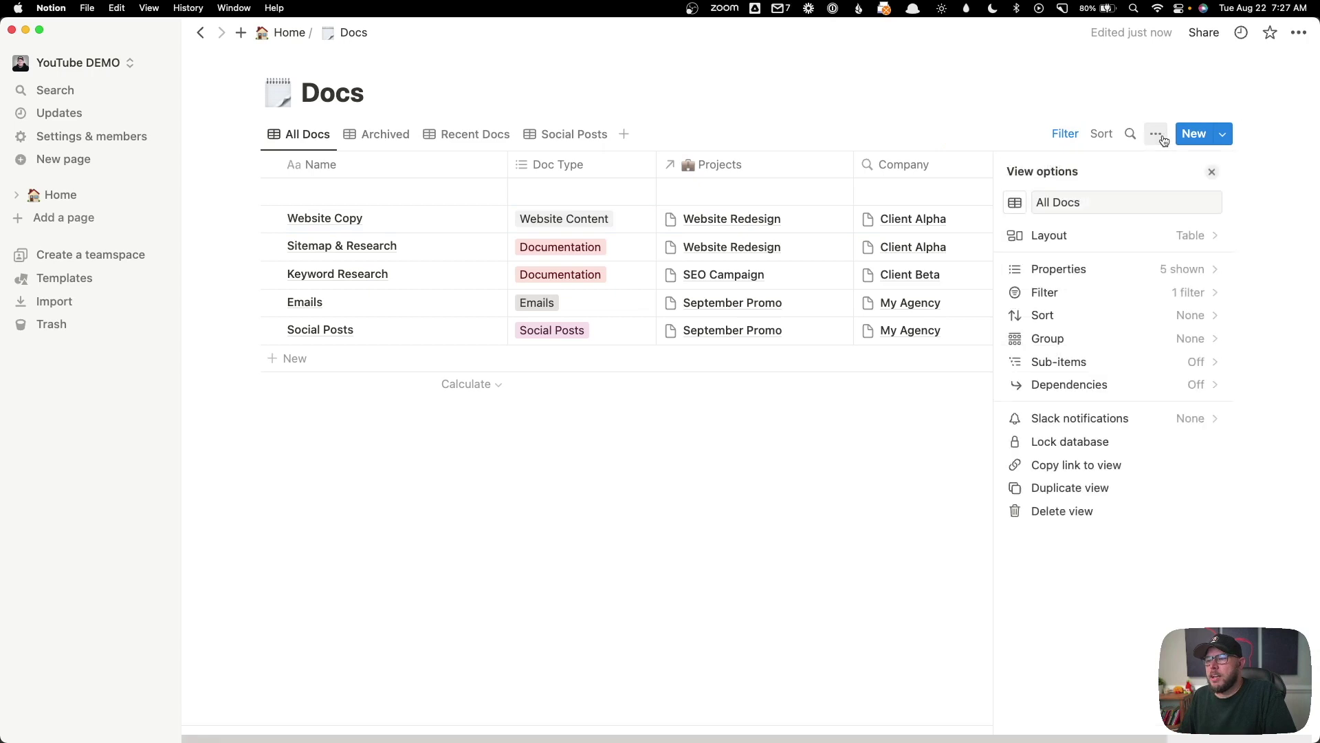
{"action": "left_click", "coordinate": [1073, 242]}
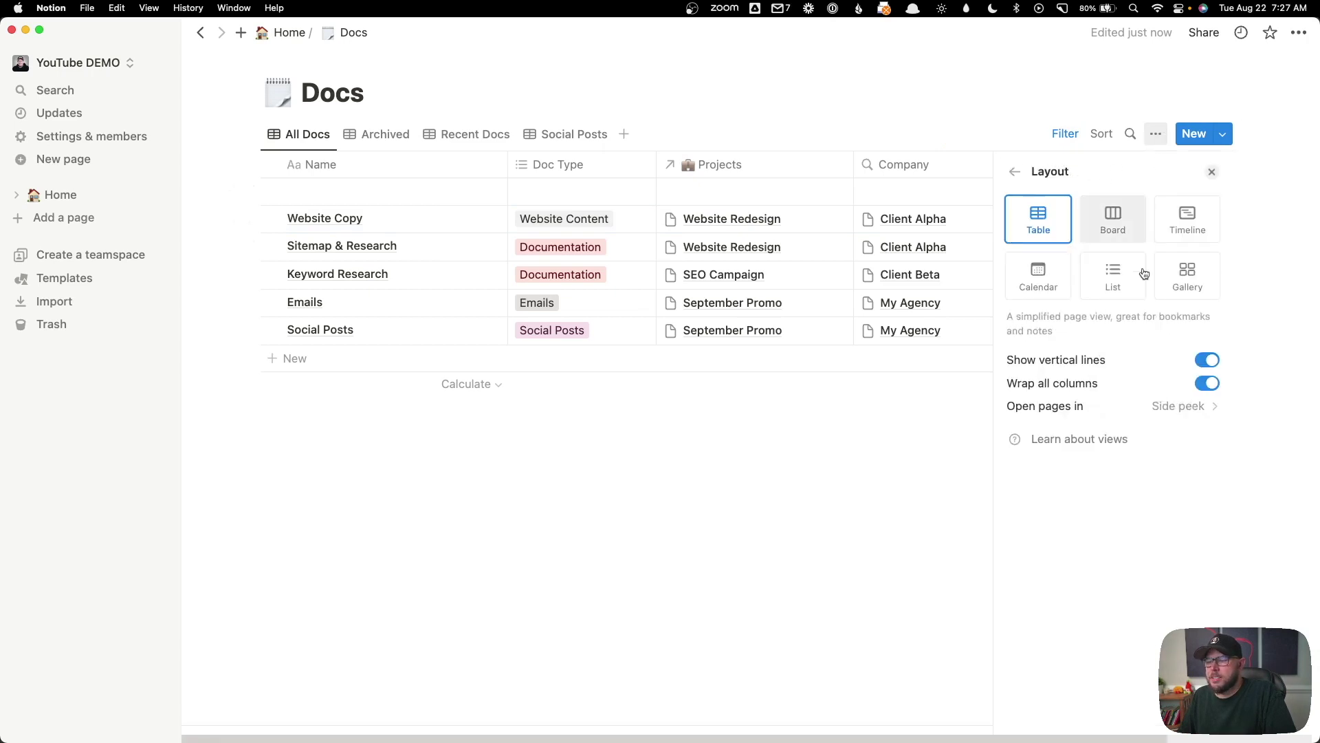
{"action": "left_click", "coordinate": [1073, 413]}
{"action": "left_click", "coordinate": [1091, 582]}
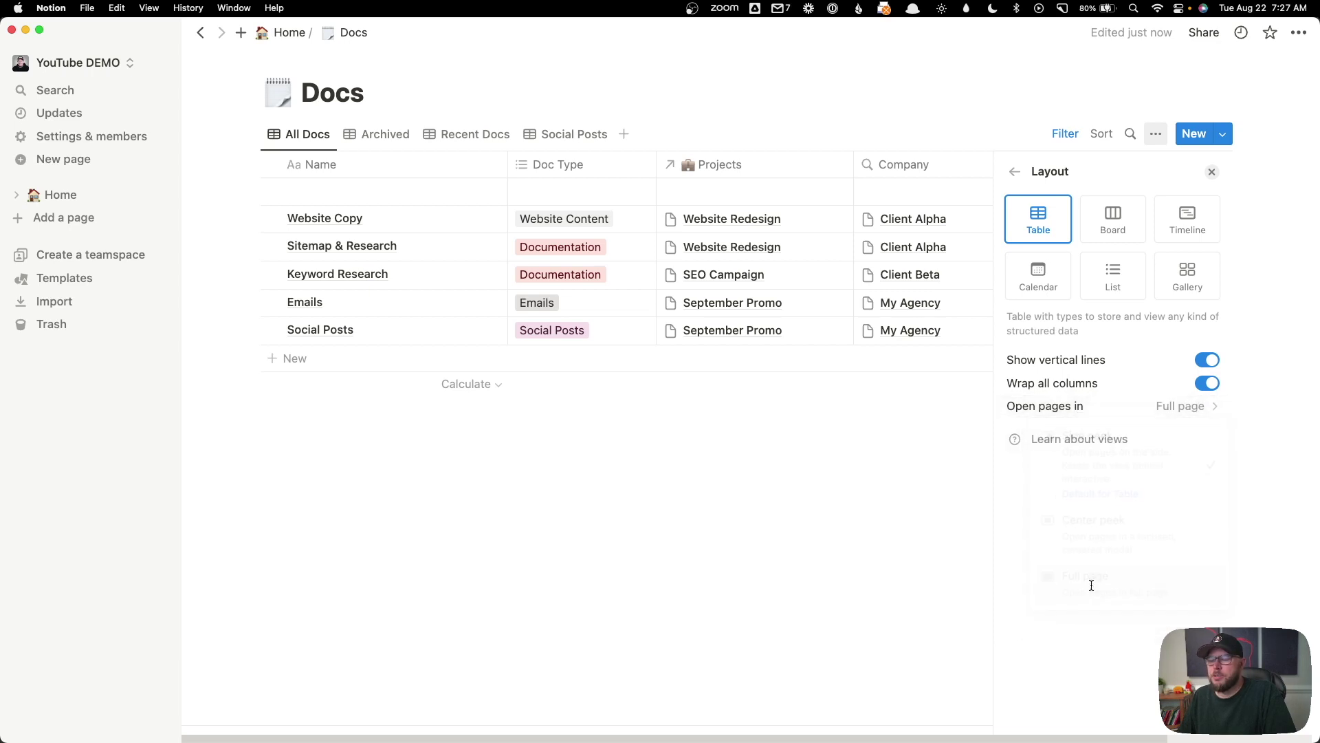
{"action": "left_click", "coordinate": [896, 471]}
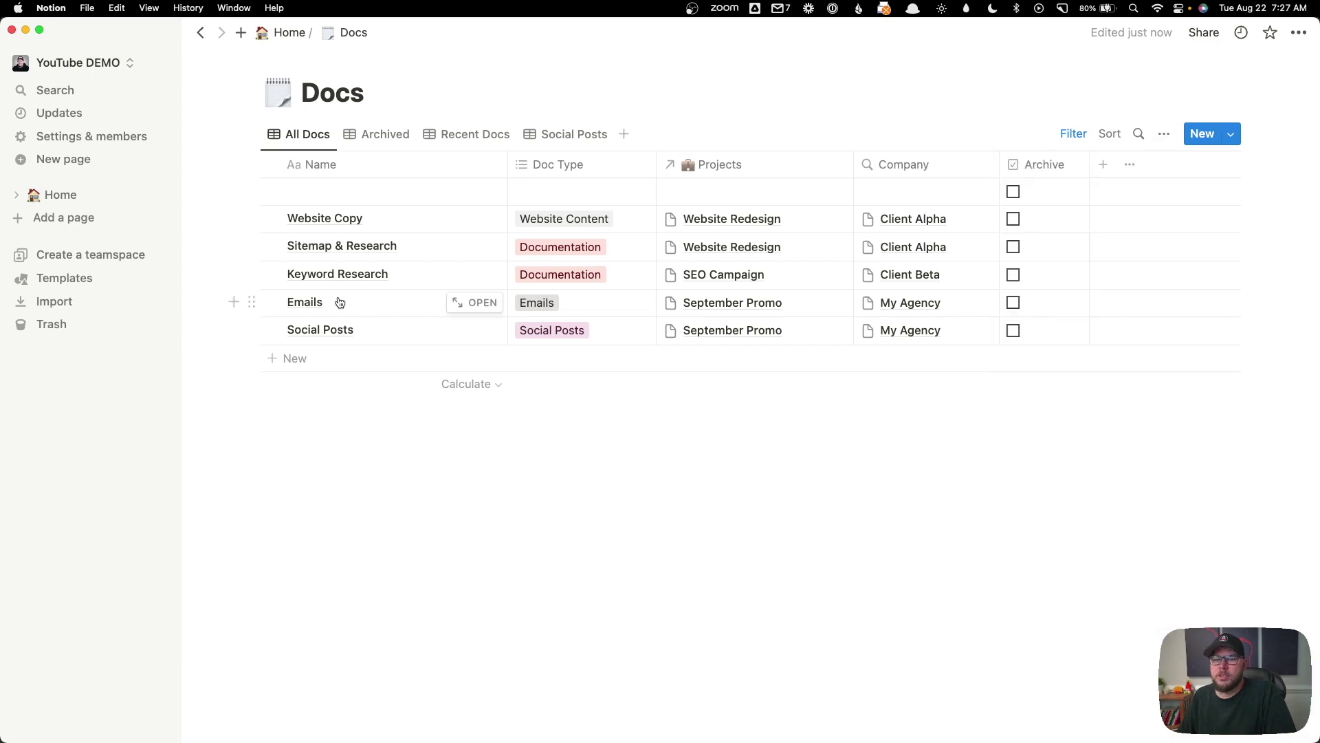
{"action": "left_click", "coordinate": [474, 218]}
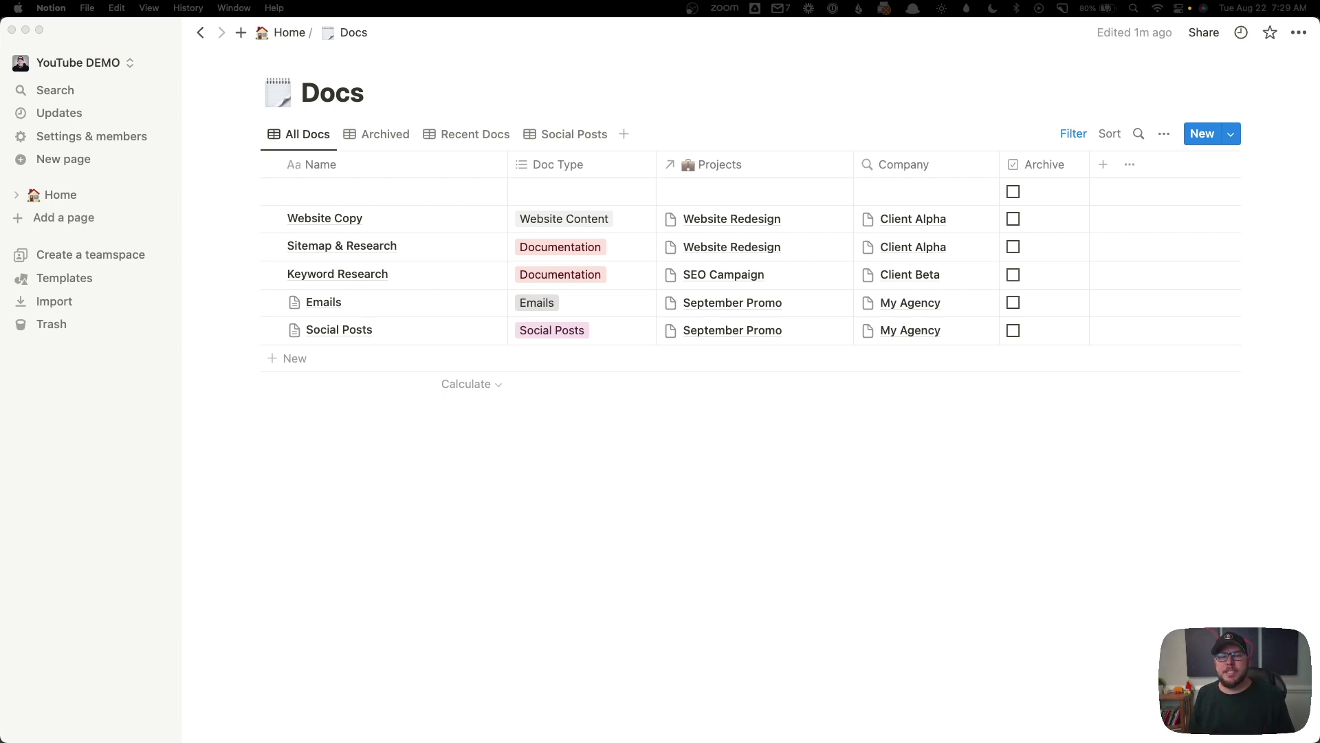
- In the Sitemap & Research doc, embed a sub-page titled Sitemap with one paragraph of placeholder text, and return to the parent doc
{"action": "left_click", "coordinate": [263, 259]}
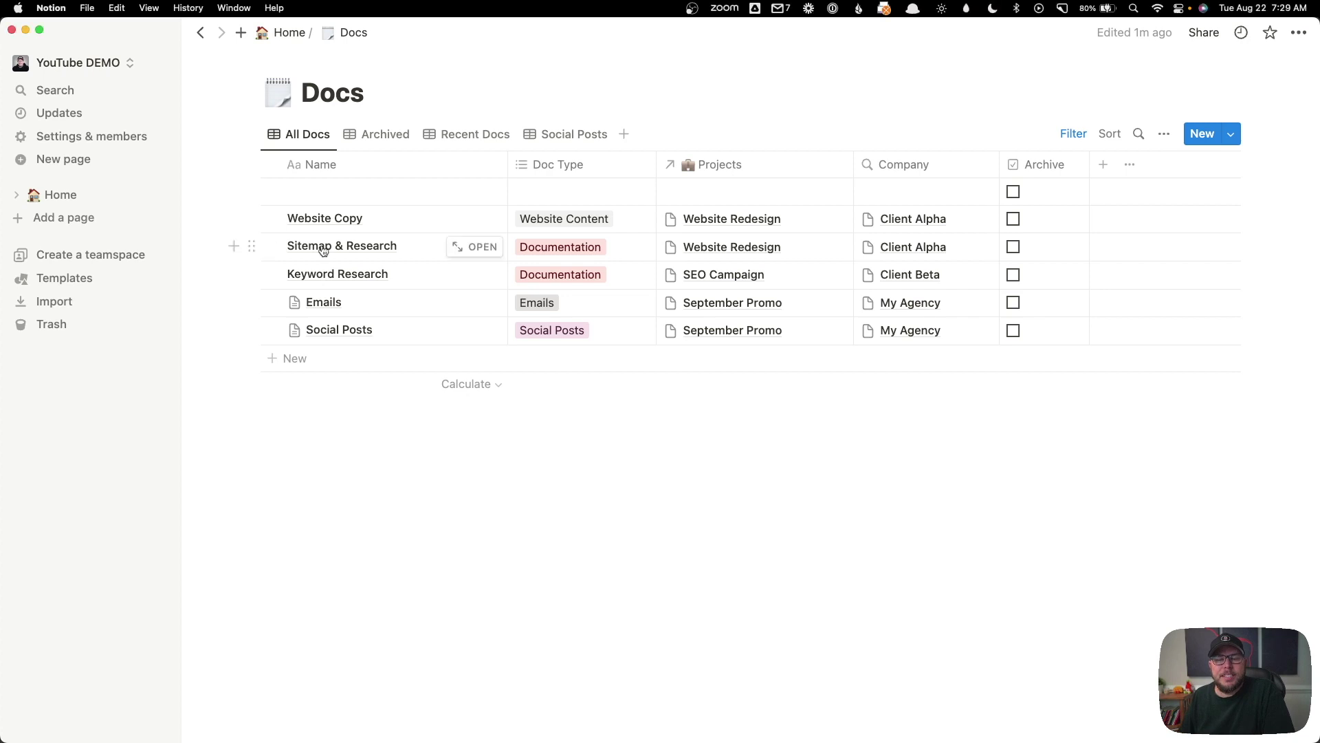
{"action": "left_click", "coordinate": [478, 246]}
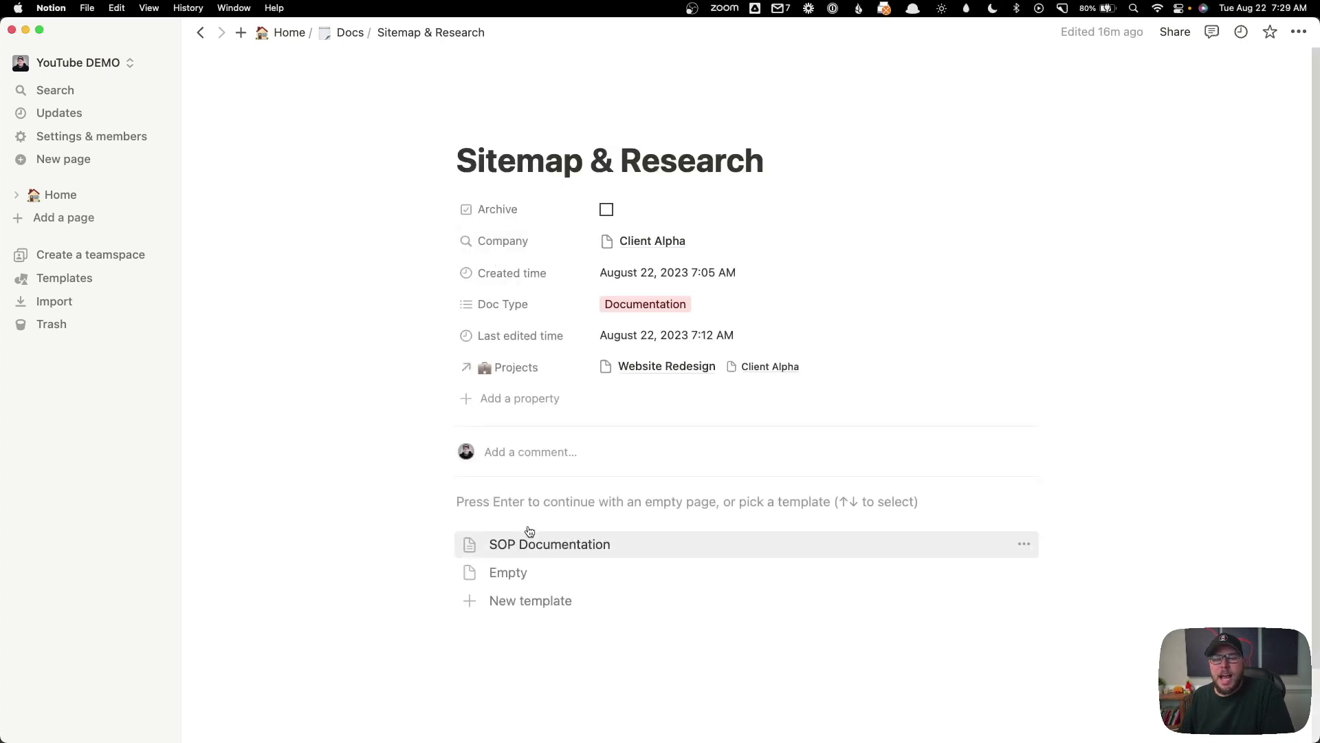
{"action": "left_click", "coordinate": [539, 500]}
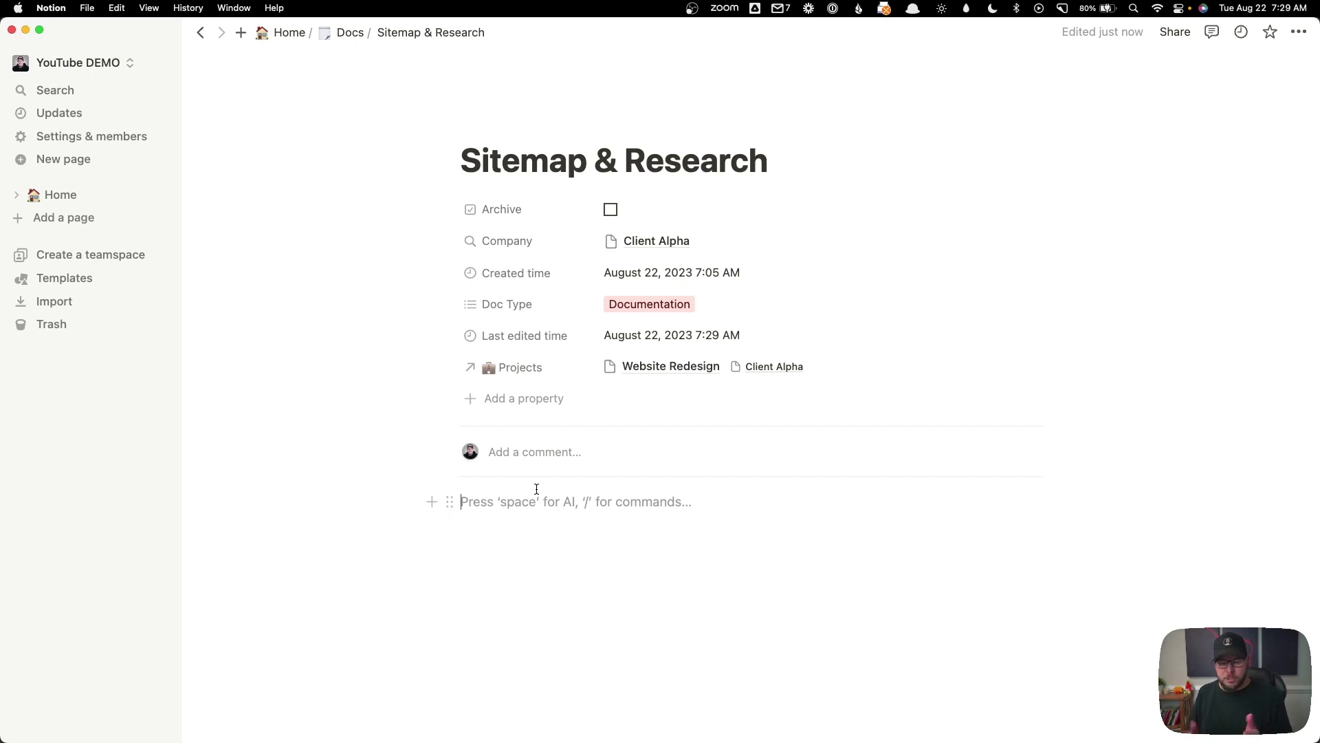
{"action": "type", "text": "/page"}
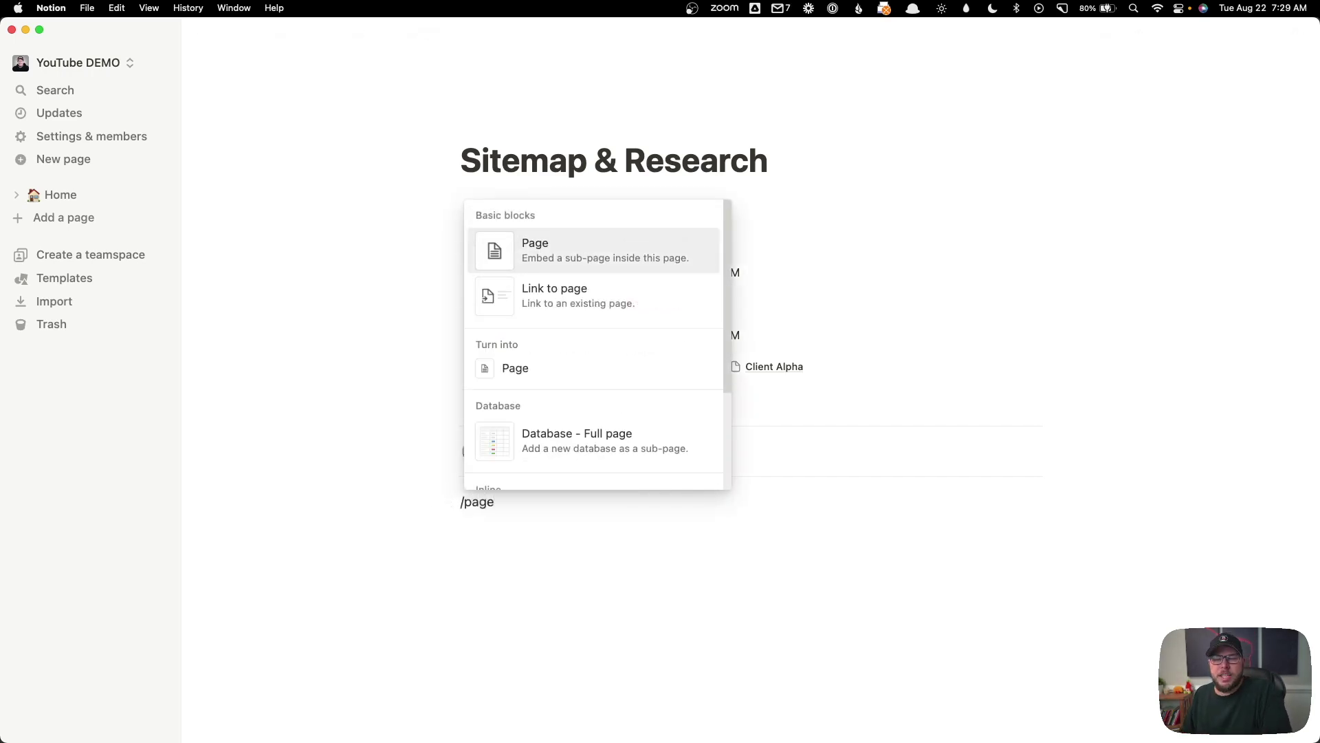
{"action": "left_click", "coordinate": [580, 268]}
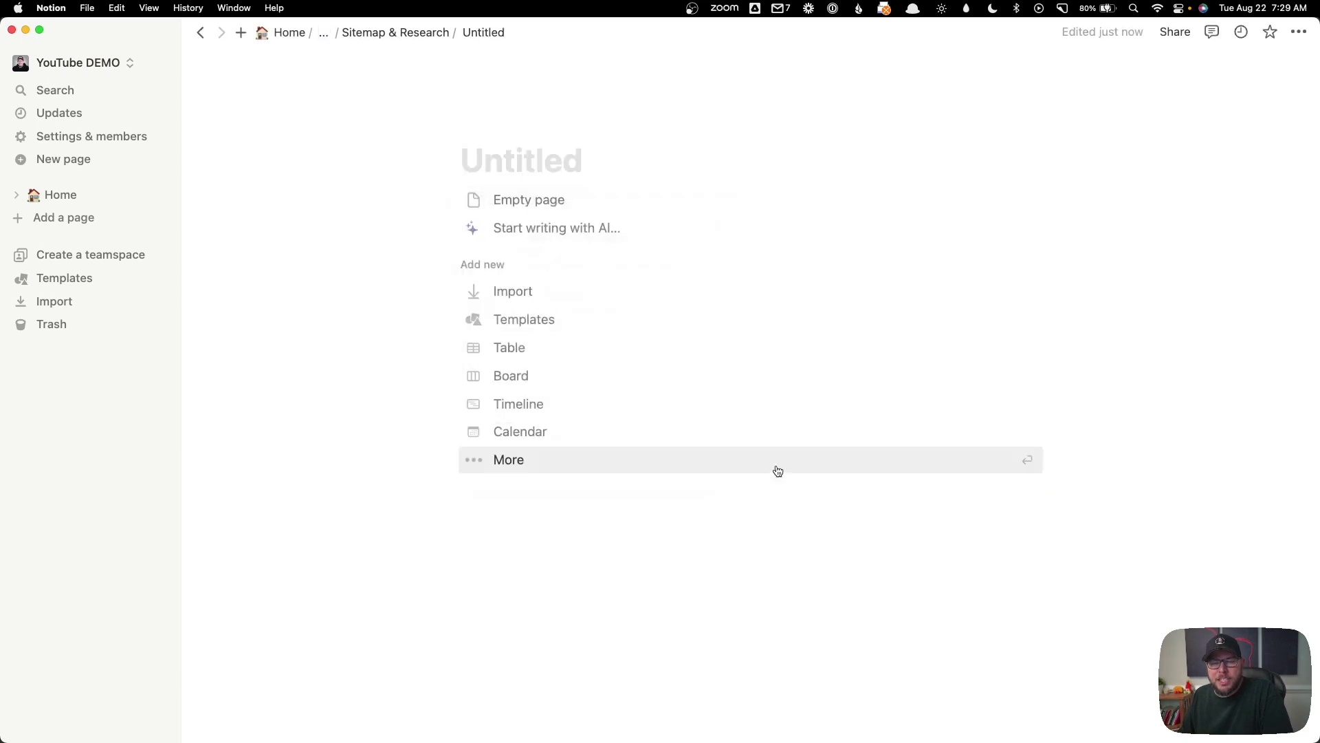
{"action": "type", "text": "Sitemap"}
{"action": "key", "text": "Return"}
{"action": "type", "text": ".wi"}
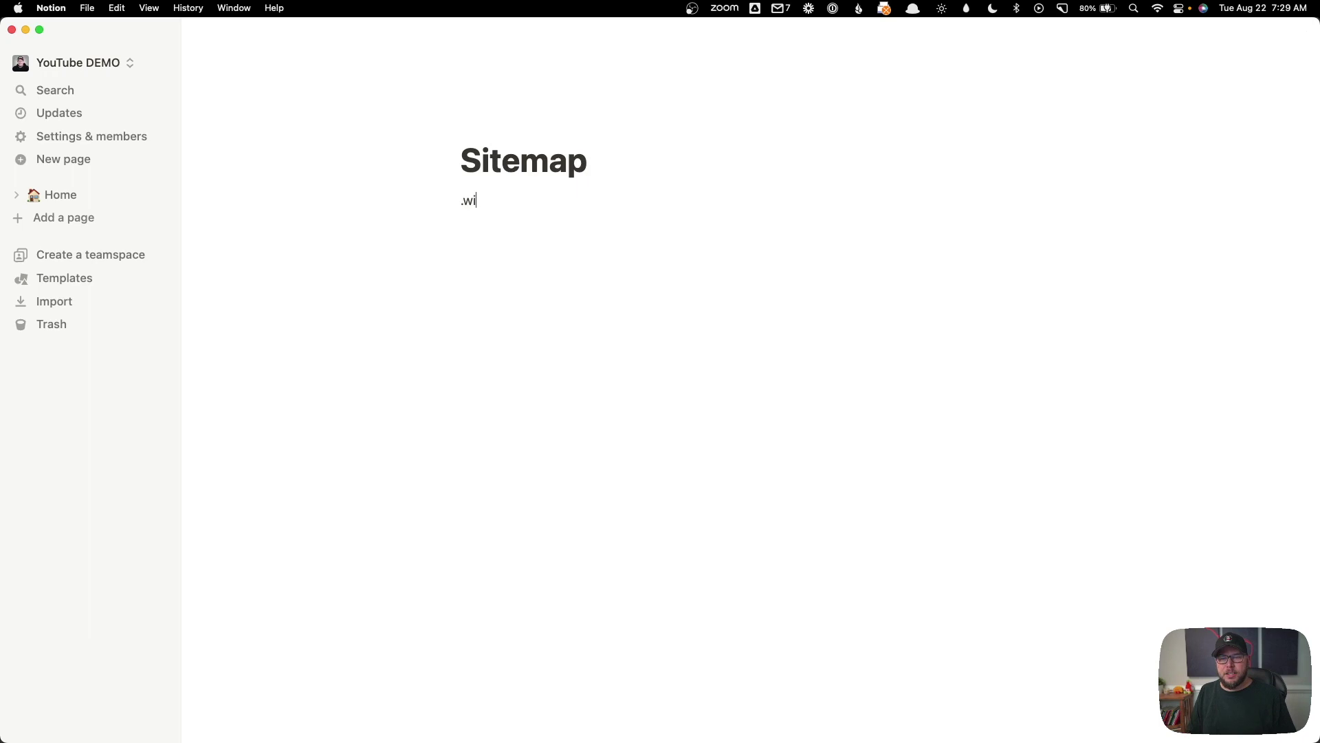
{"action": "type", "text": "p"}
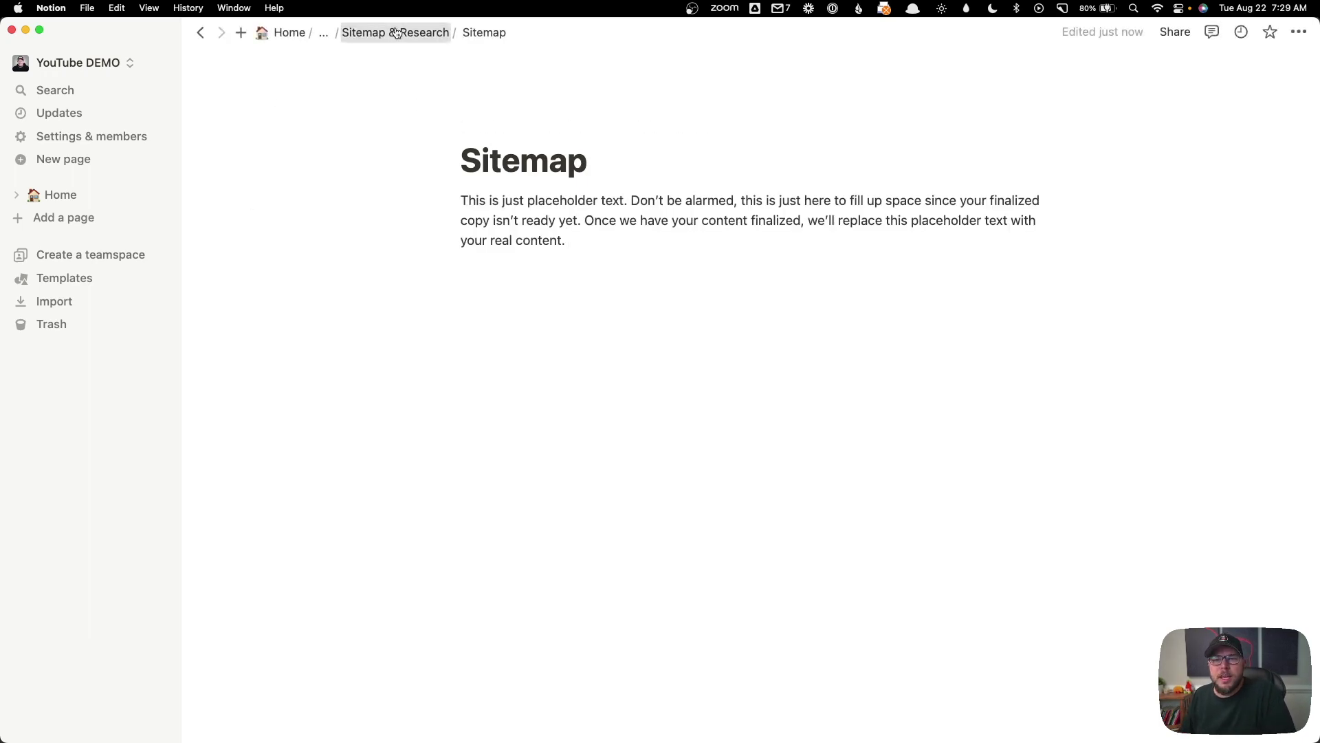
{"action": "left_click", "coordinate": [397, 33]}
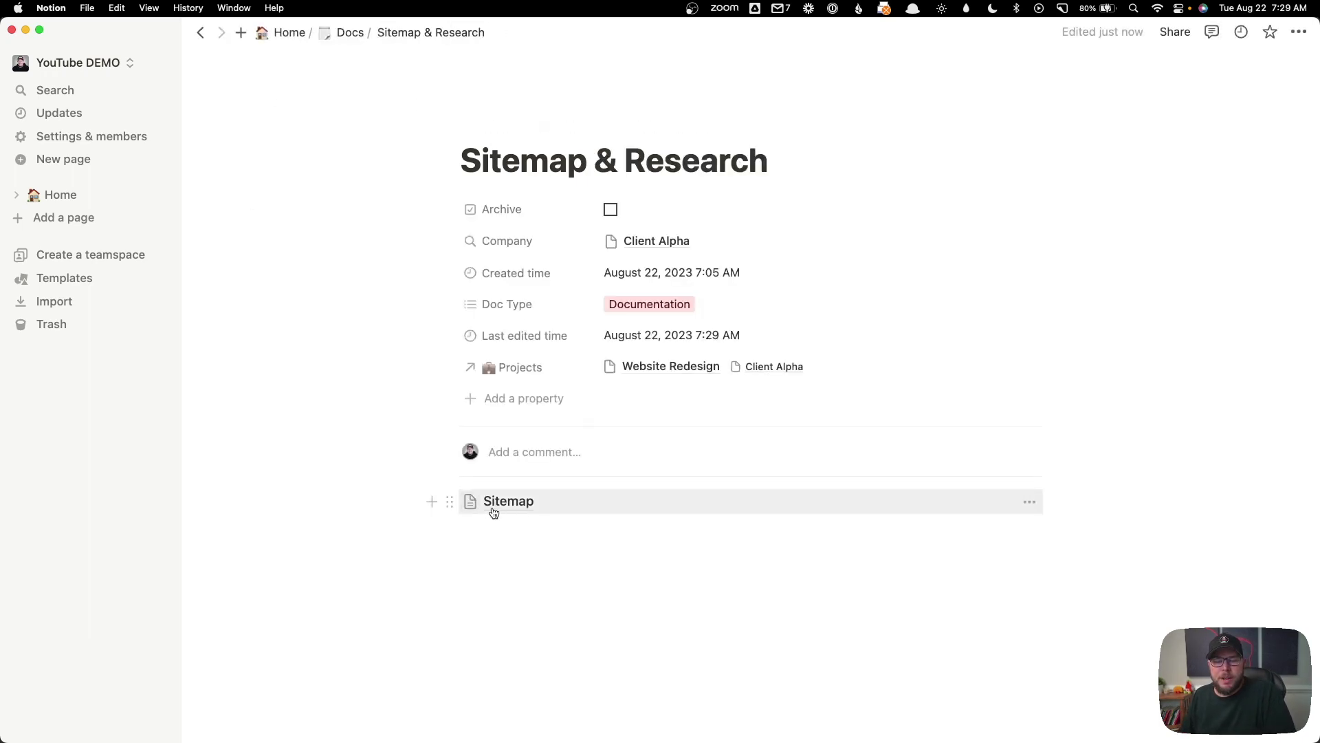
- Embed a second sub-page titled Research below Sitemap, fill it with several placeholder paragraphs, and return to Sitemap & Research
{"action": "left_click", "coordinate": [580, 526]}
{"action": "type", "text": "/p"}
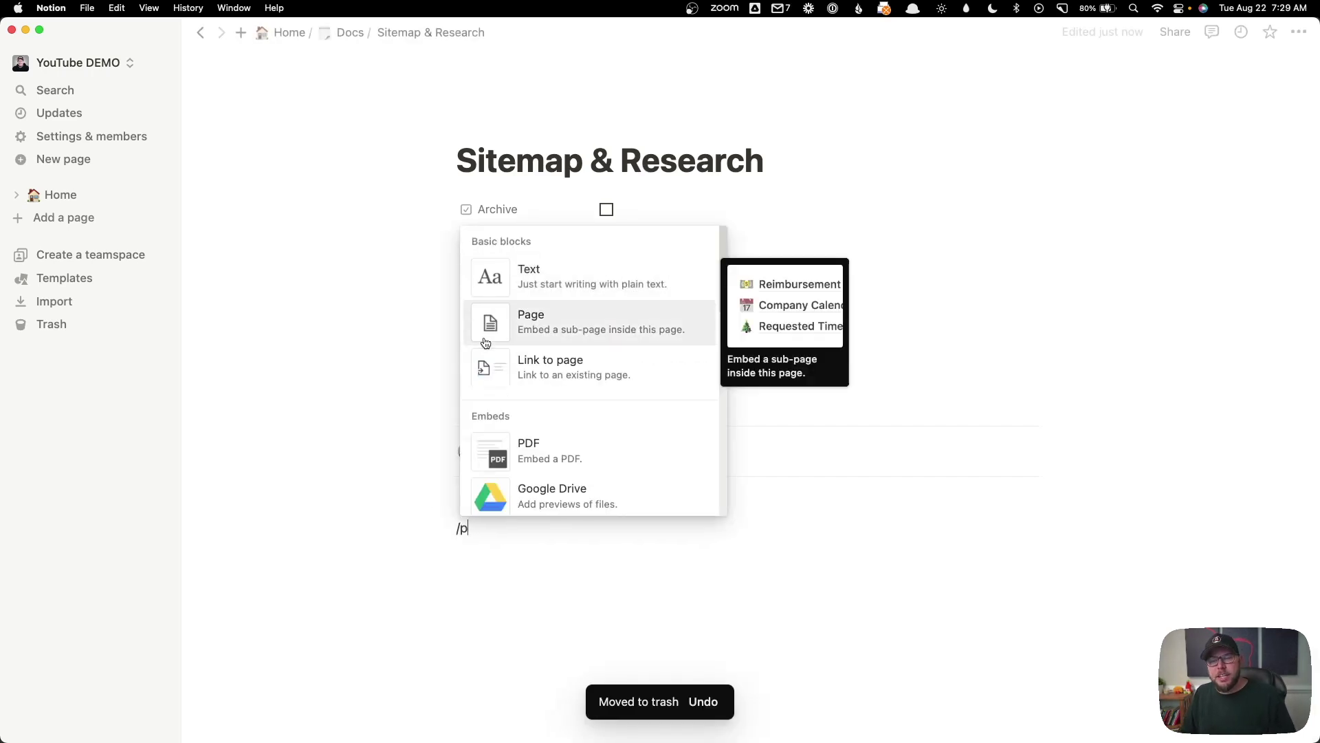
{"action": "left_click", "coordinate": [486, 342]}
{"action": "type", "text": "Research"}
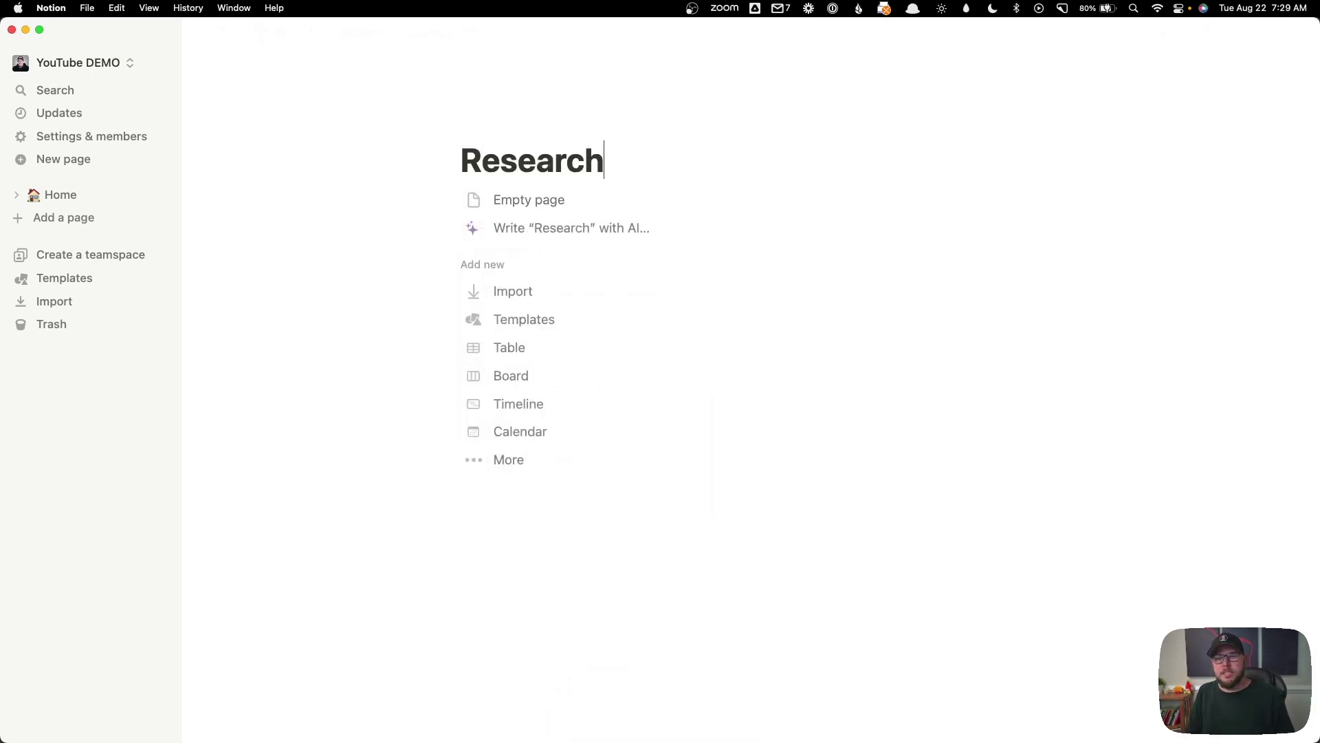
{"action": "key", "text": "Return"}
{"action": "type", "text": ".wi"}
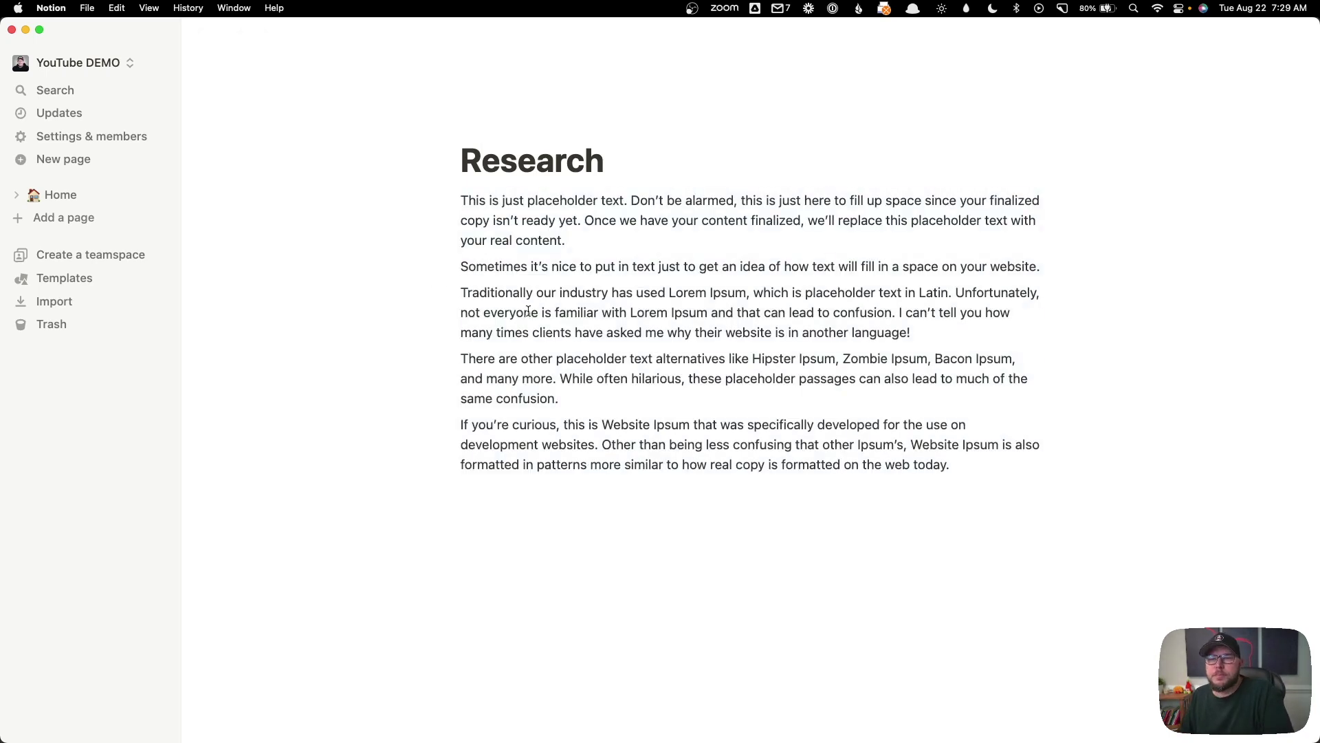
{"action": "left_click", "coordinate": [417, 35]}
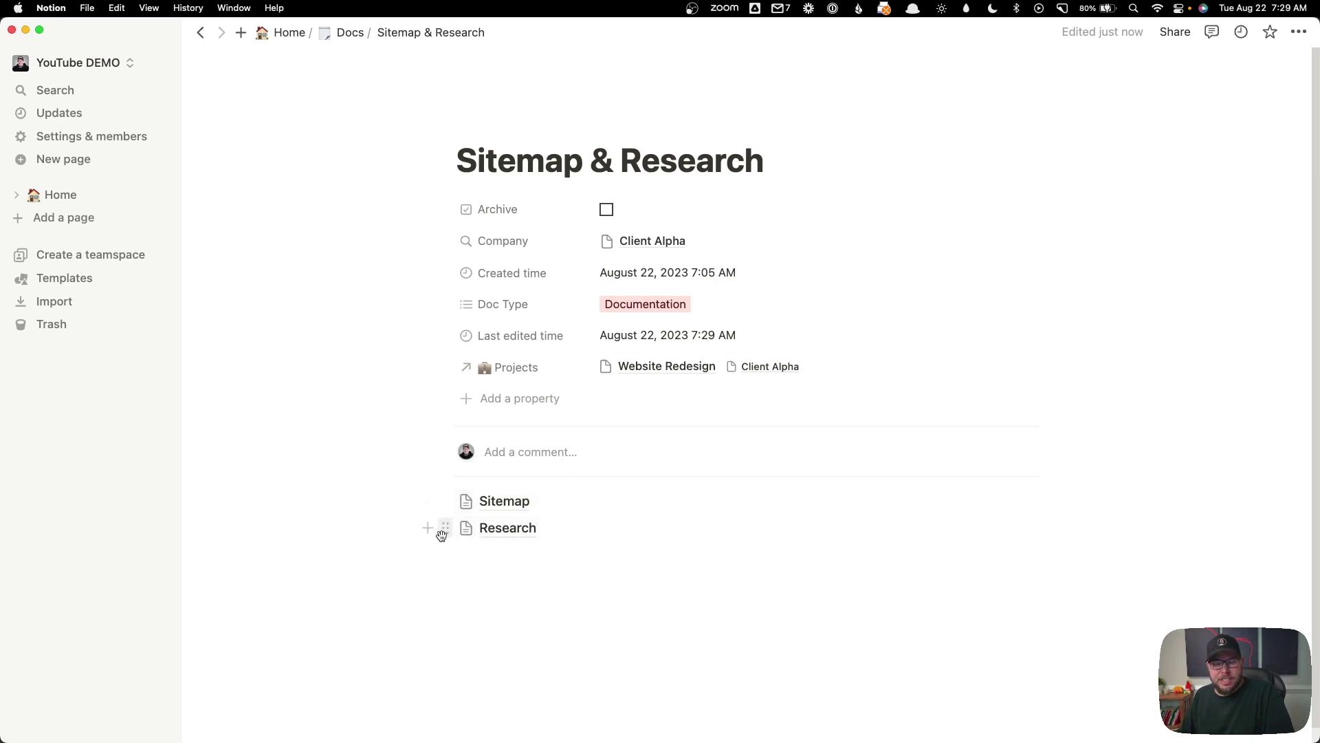
- Add placeholder text below the Sitemap and Research sub-pages in the body of the Sitemap & Research doc
{"action": "left_click", "coordinate": [583, 592]}
{"action": "type", "text": ".wi"}
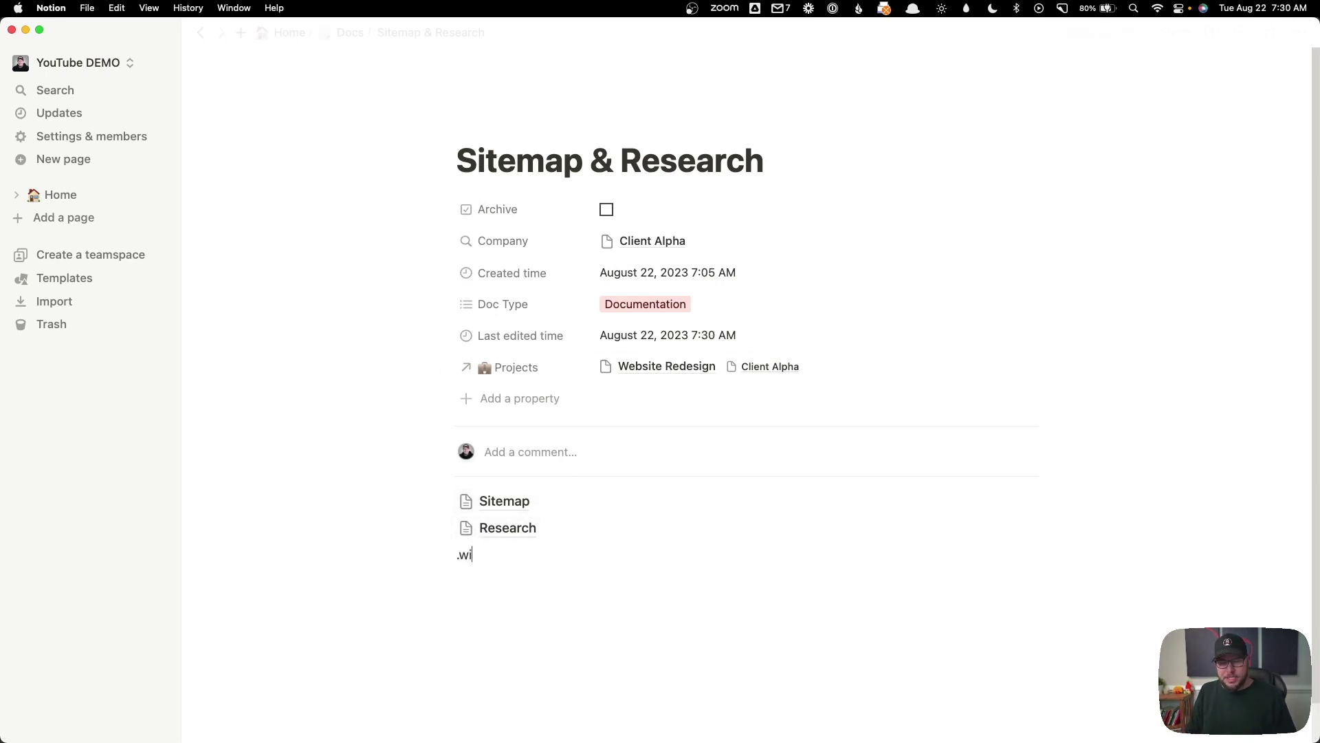
{"action": "type", "text": "p"}
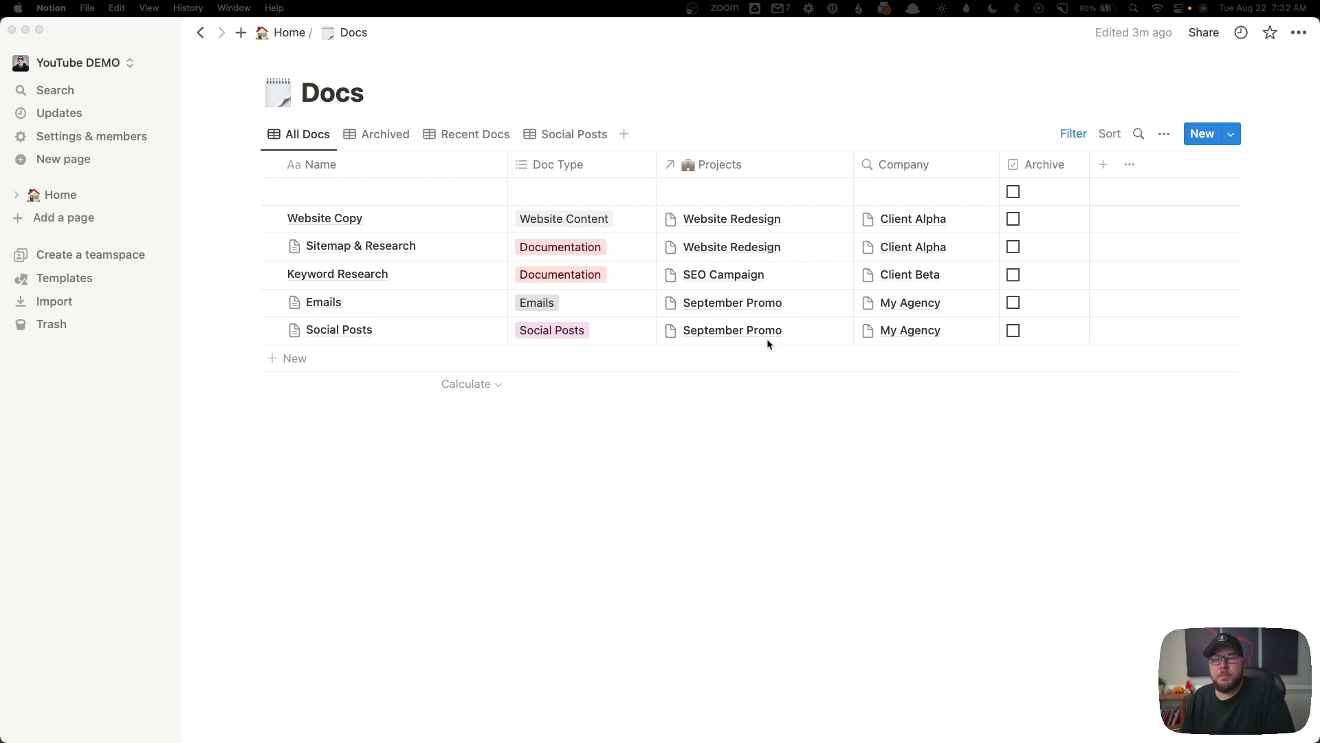
- Open the Emails doc and insert a link to the existing Social Posts page below the Email 1 paragraph
{"action": "left_click", "coordinate": [413, 297]}
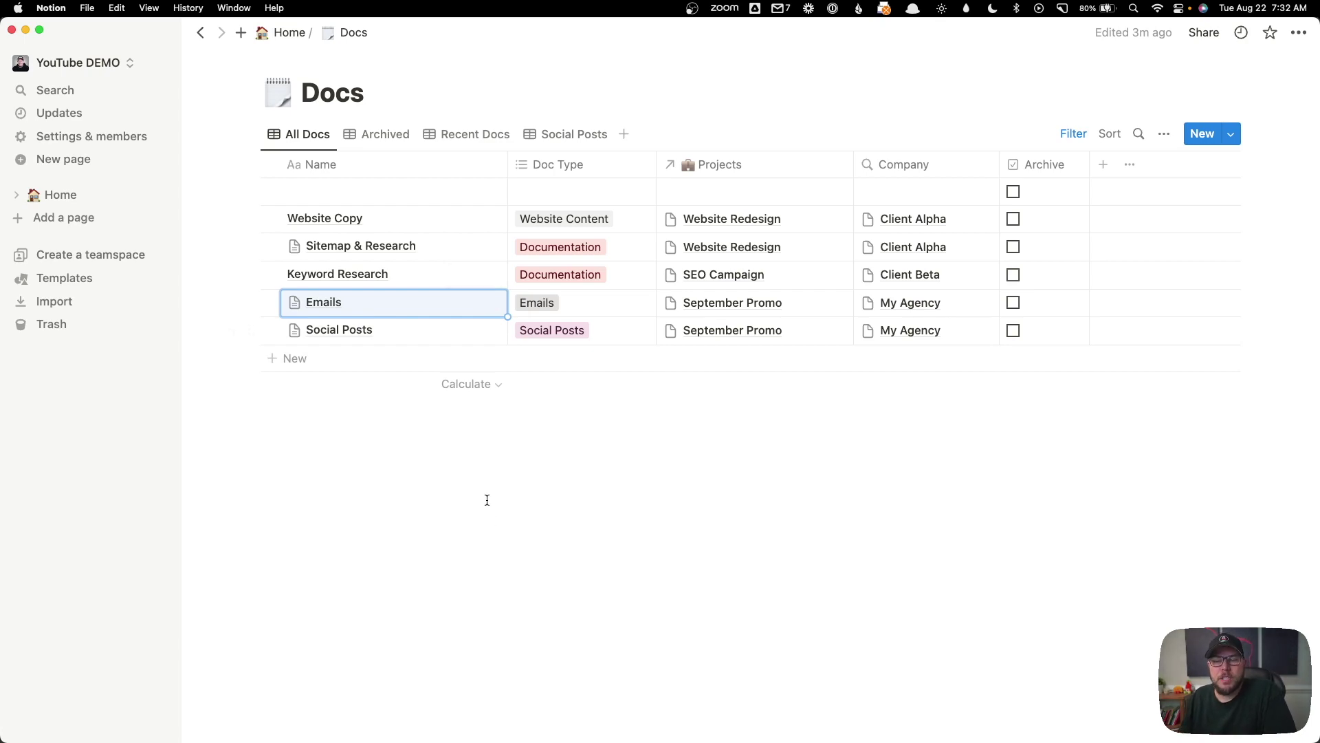
{"action": "left_click", "coordinate": [487, 303]}
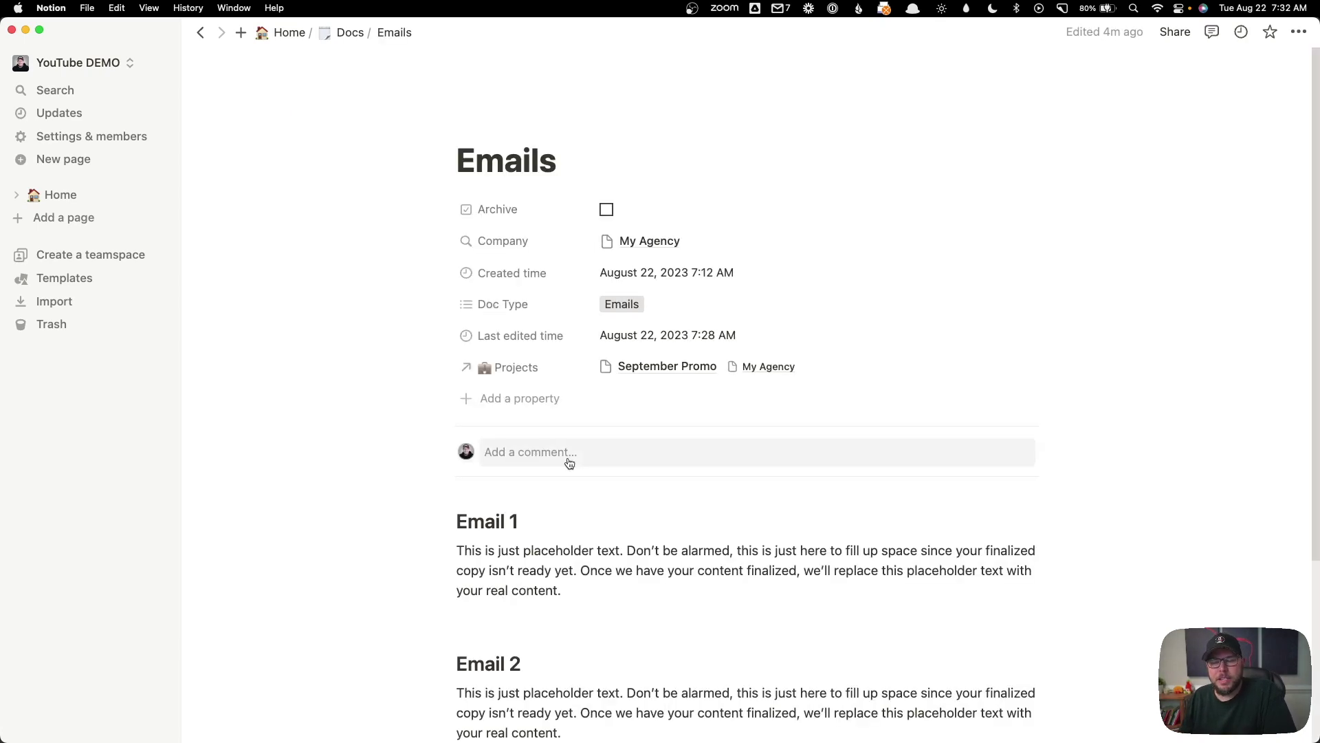
{"action": "scroll", "coordinate": [569, 463], "scroll_direction": "down", "scroll_amount": 5}
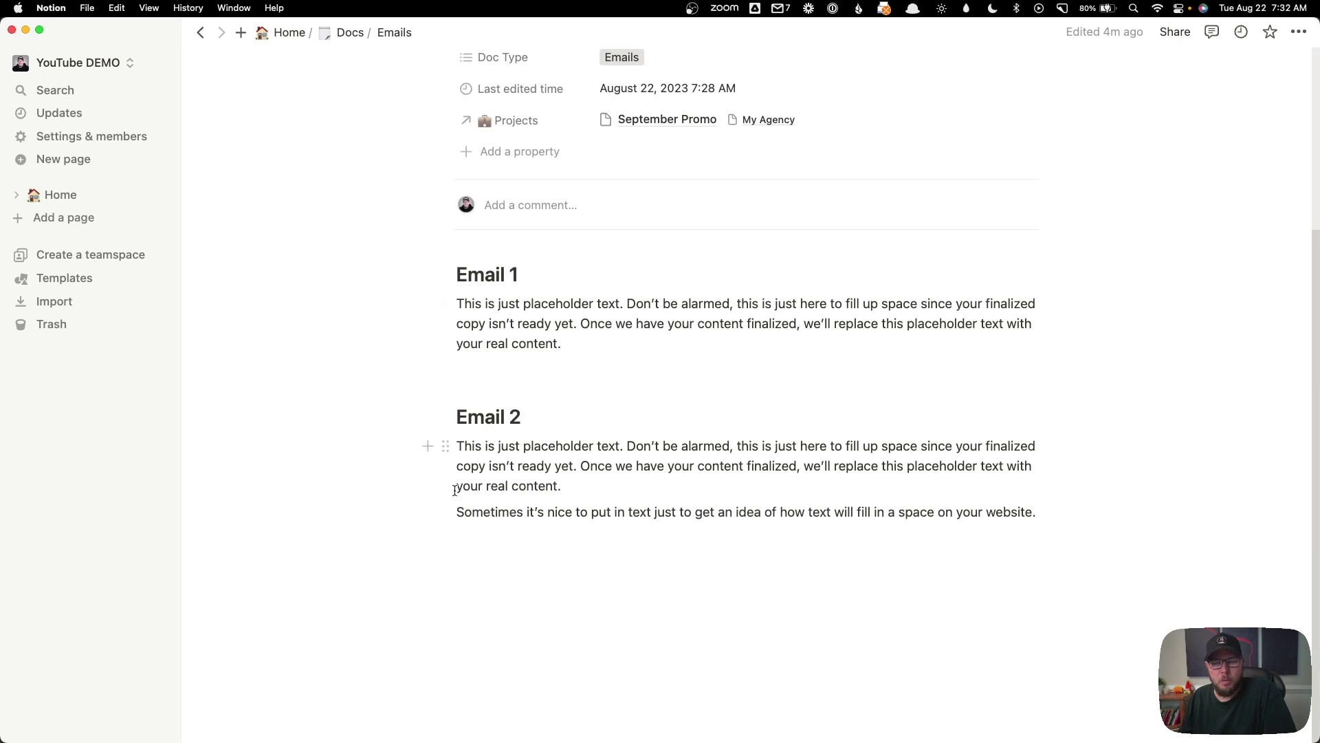
{"action": "left_click", "coordinate": [606, 337]}
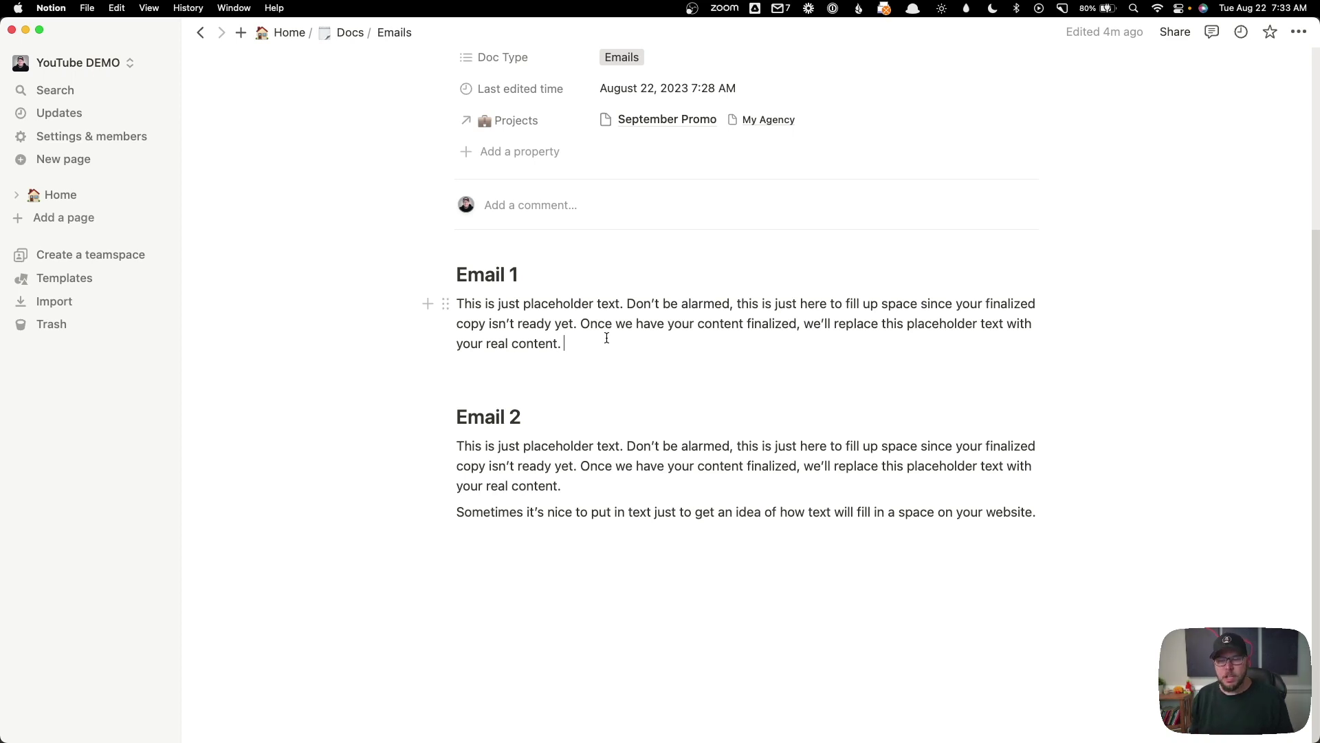
{"action": "key", "text": "Return"}
{"action": "type", "text": "/"}
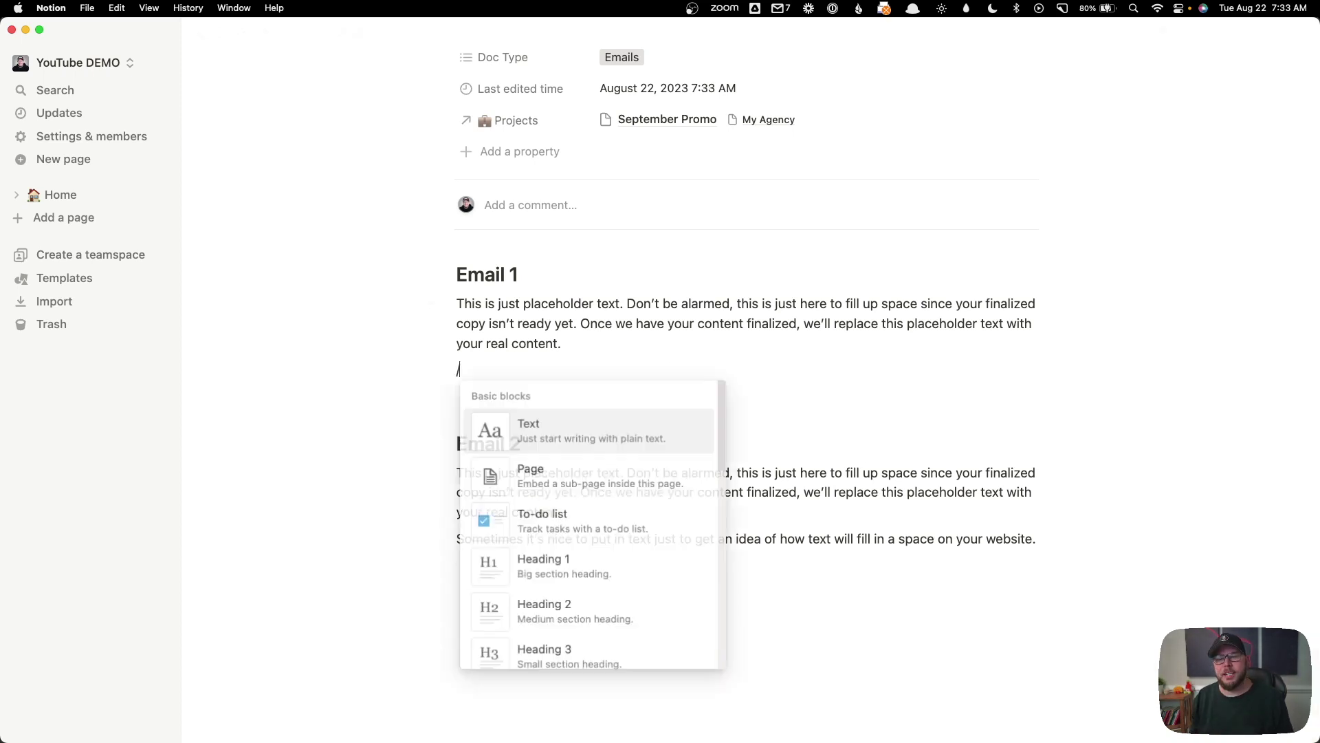
{"action": "type", "text": "nk"}
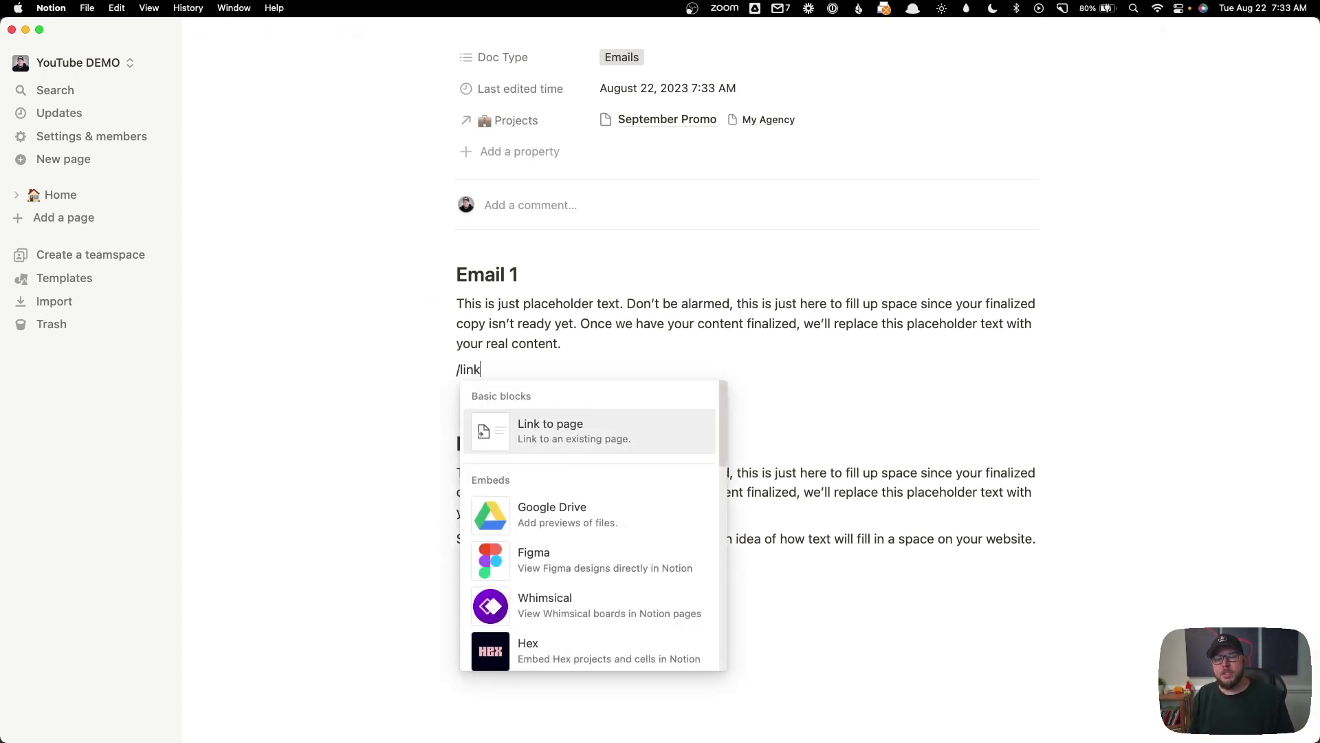
{"action": "left_click", "coordinate": [585, 446]}
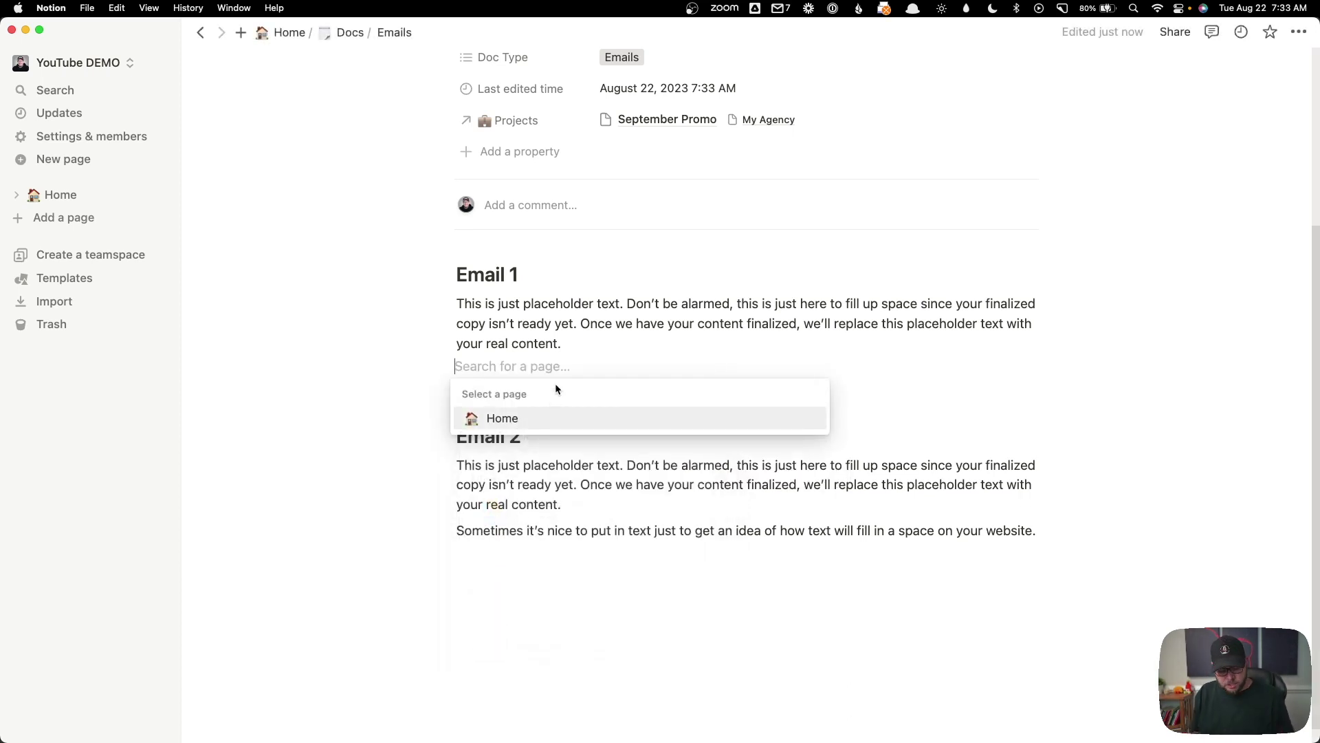
{"action": "type", "text": "social"}
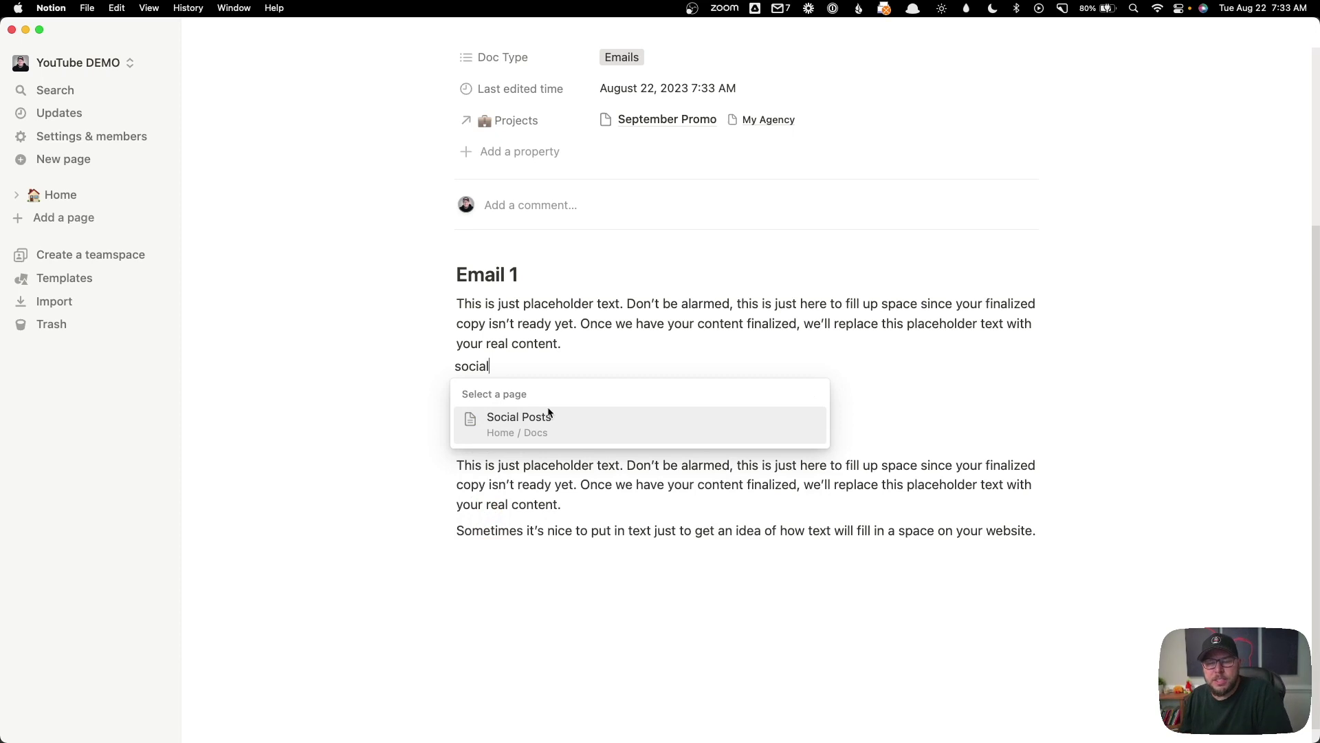
{"action": "left_click", "coordinate": [503, 422]}
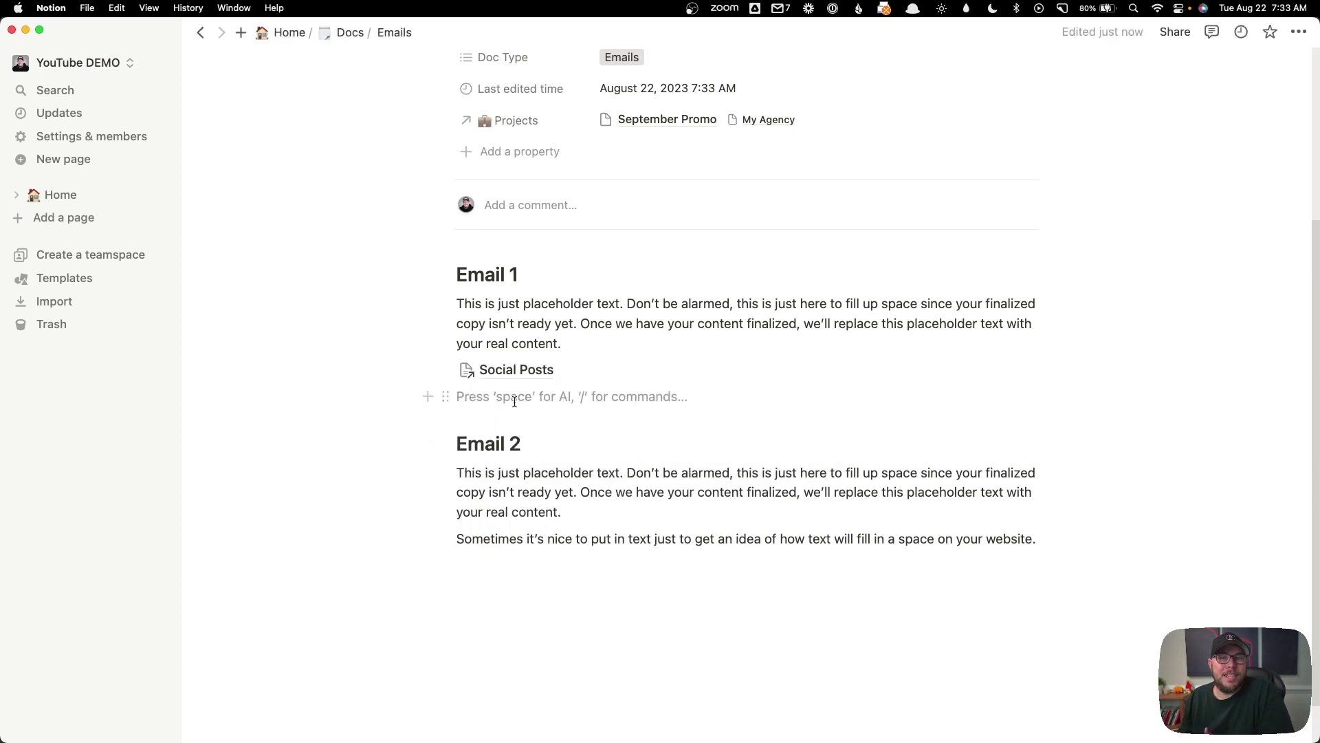
- Follow the link to the Social Posts doc, look through its content, and view its backlinks
{"action": "left_click", "coordinate": [514, 375]}
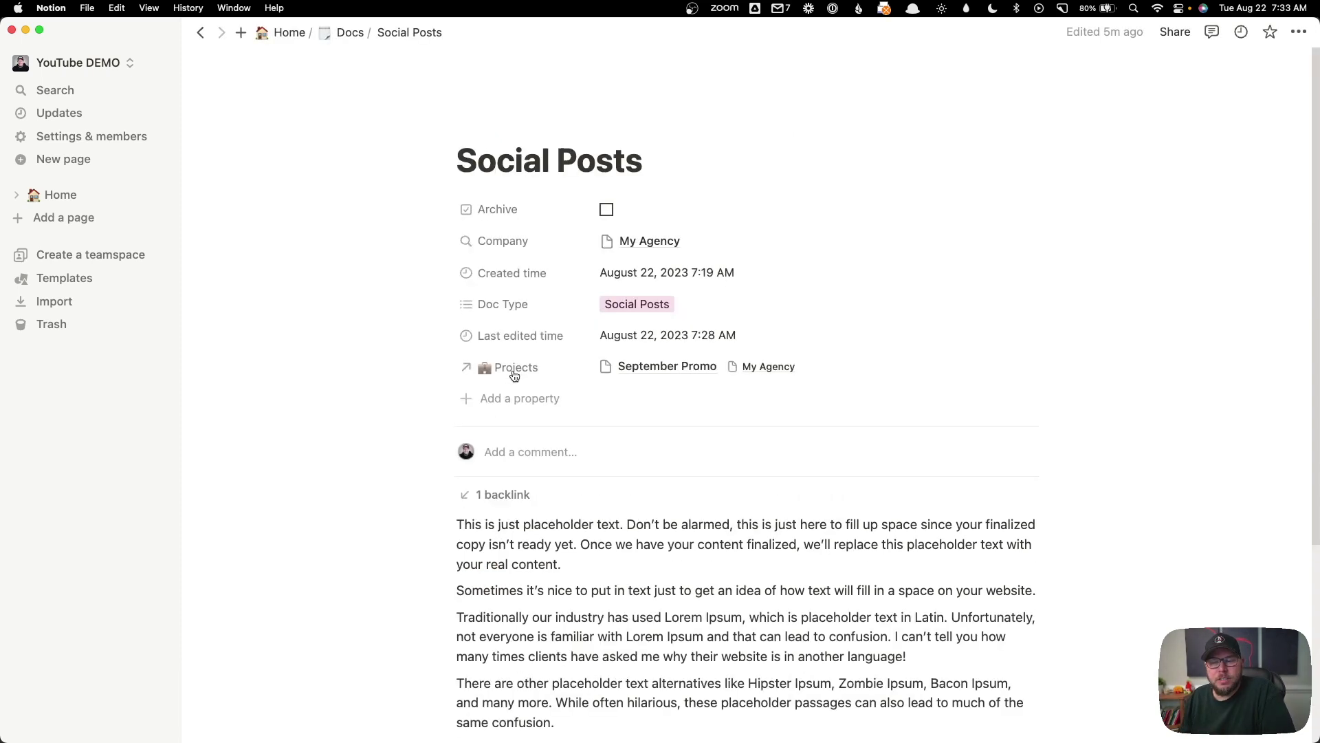
{"action": "scroll", "coordinate": [680, 412], "scroll_direction": "down", "scroll_amount": 5}
{"action": "scroll", "coordinate": [680, 440], "scroll_direction": "down", "scroll_amount": 2}
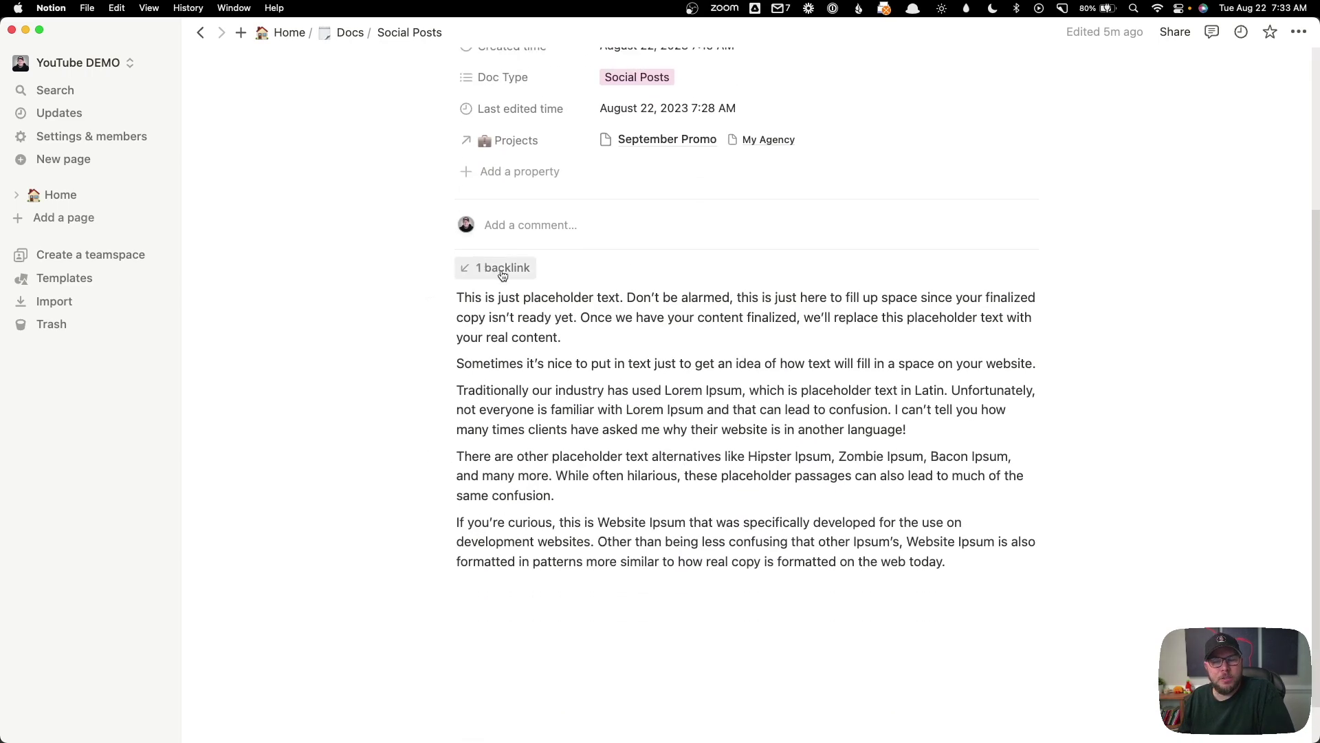
{"action": "left_click", "coordinate": [502, 275]}
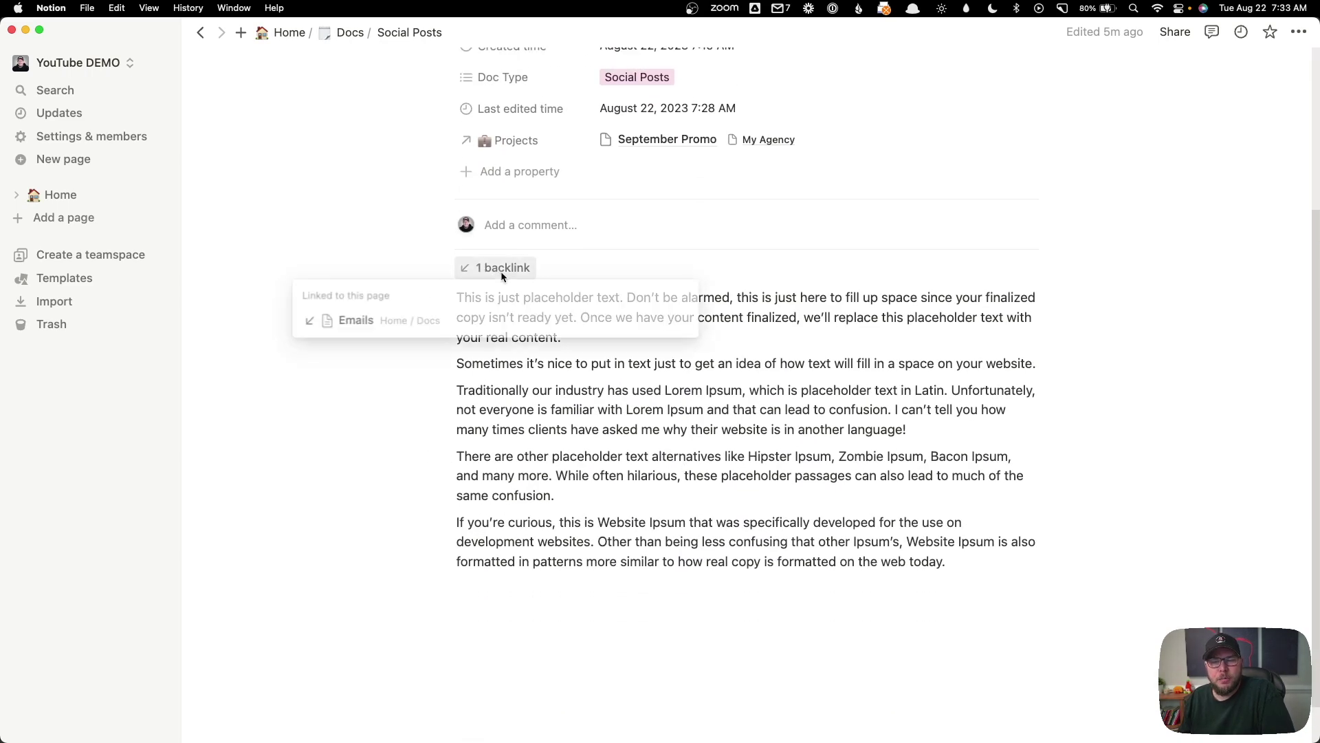